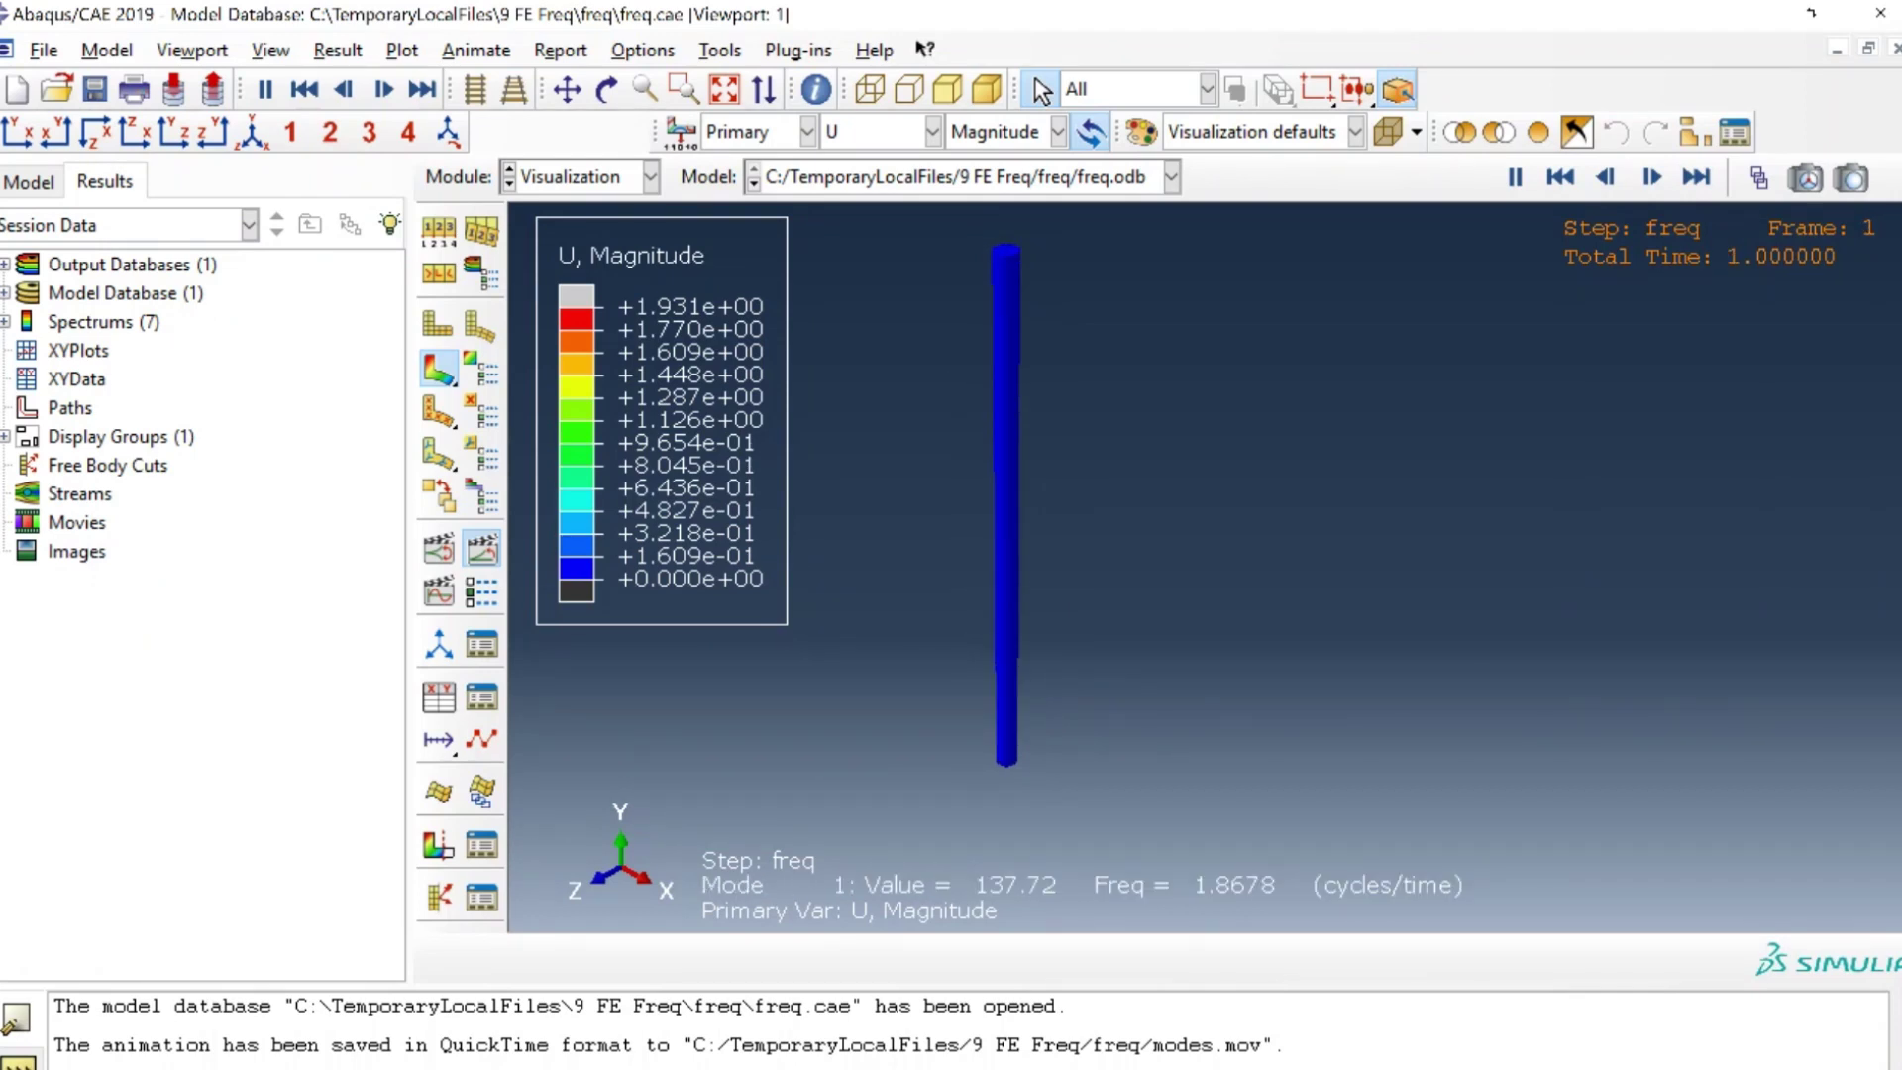
Stop the mode animation so the column holds the mode 2 displacement contour at 1.8678 cycles/time.
click(1514, 177)
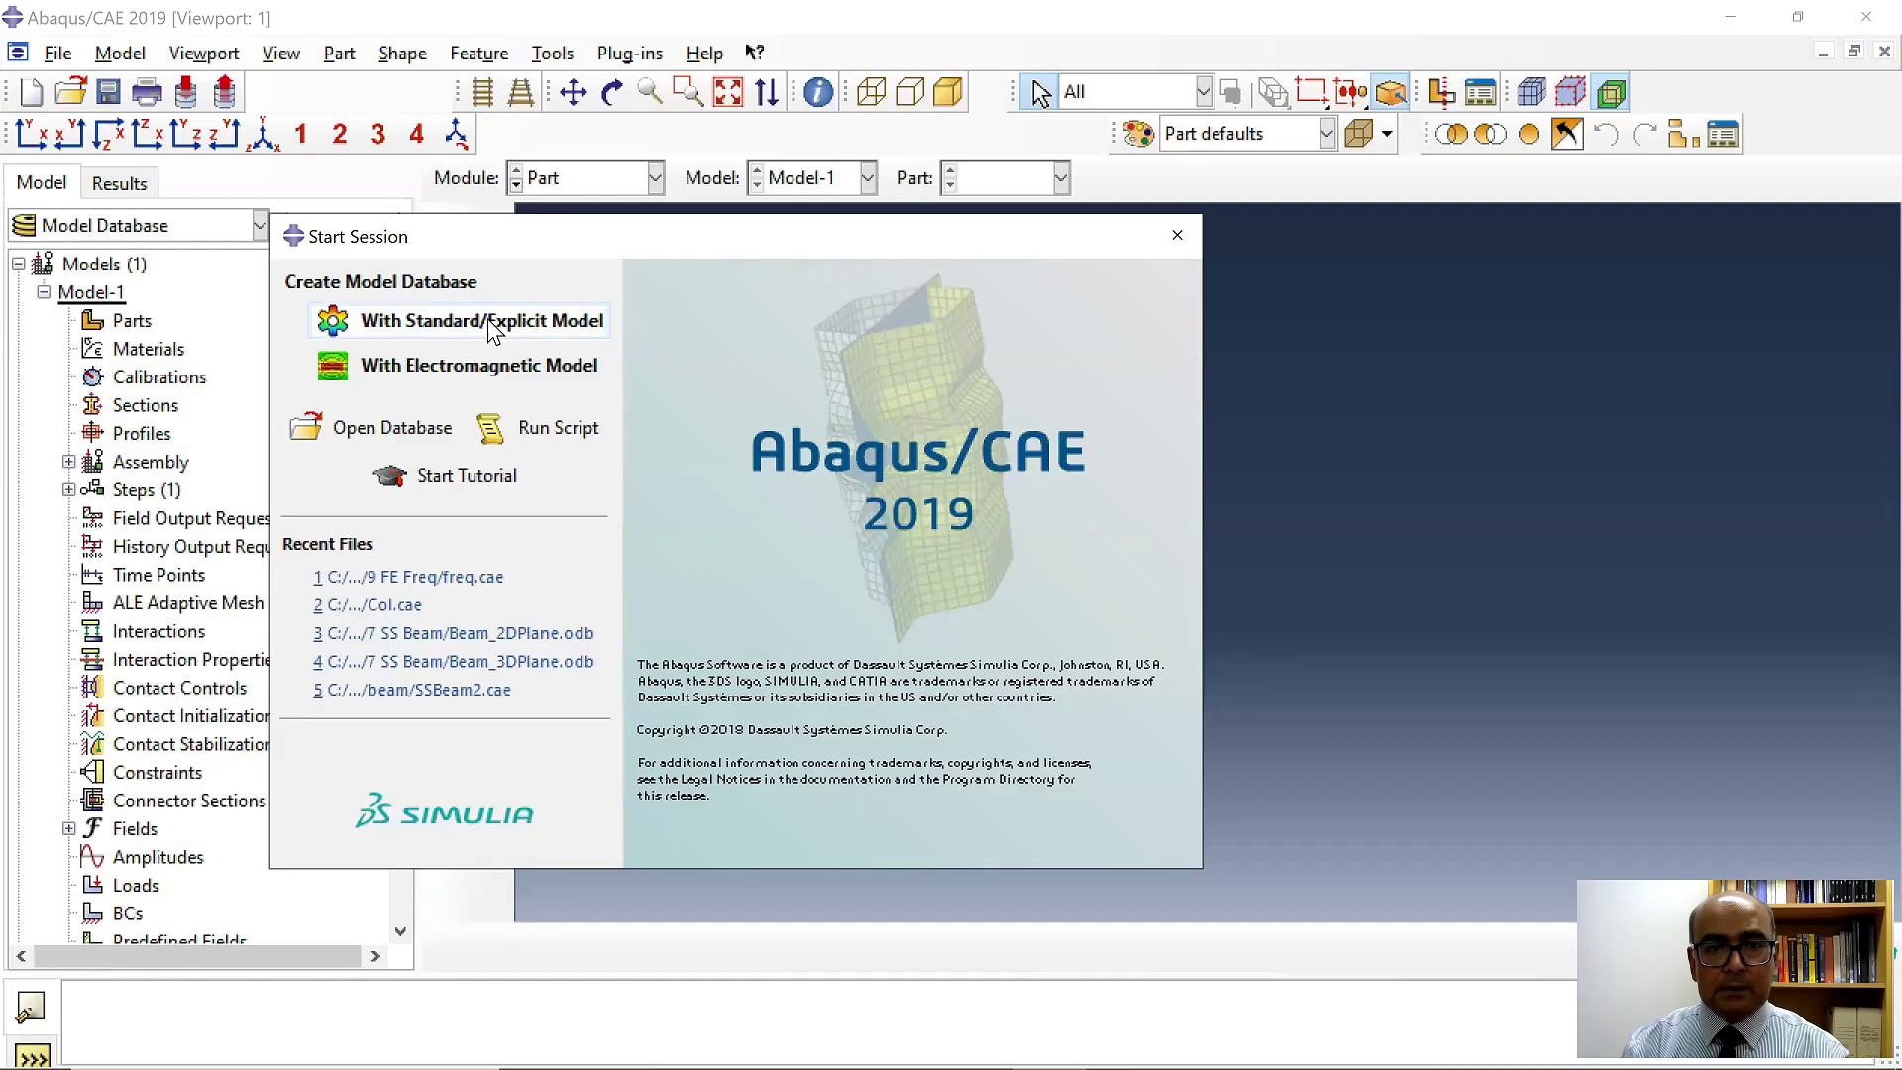
Start a new Standard/Explicit model and create a wire part 'col' with approximate size 10.
click(530, 324)
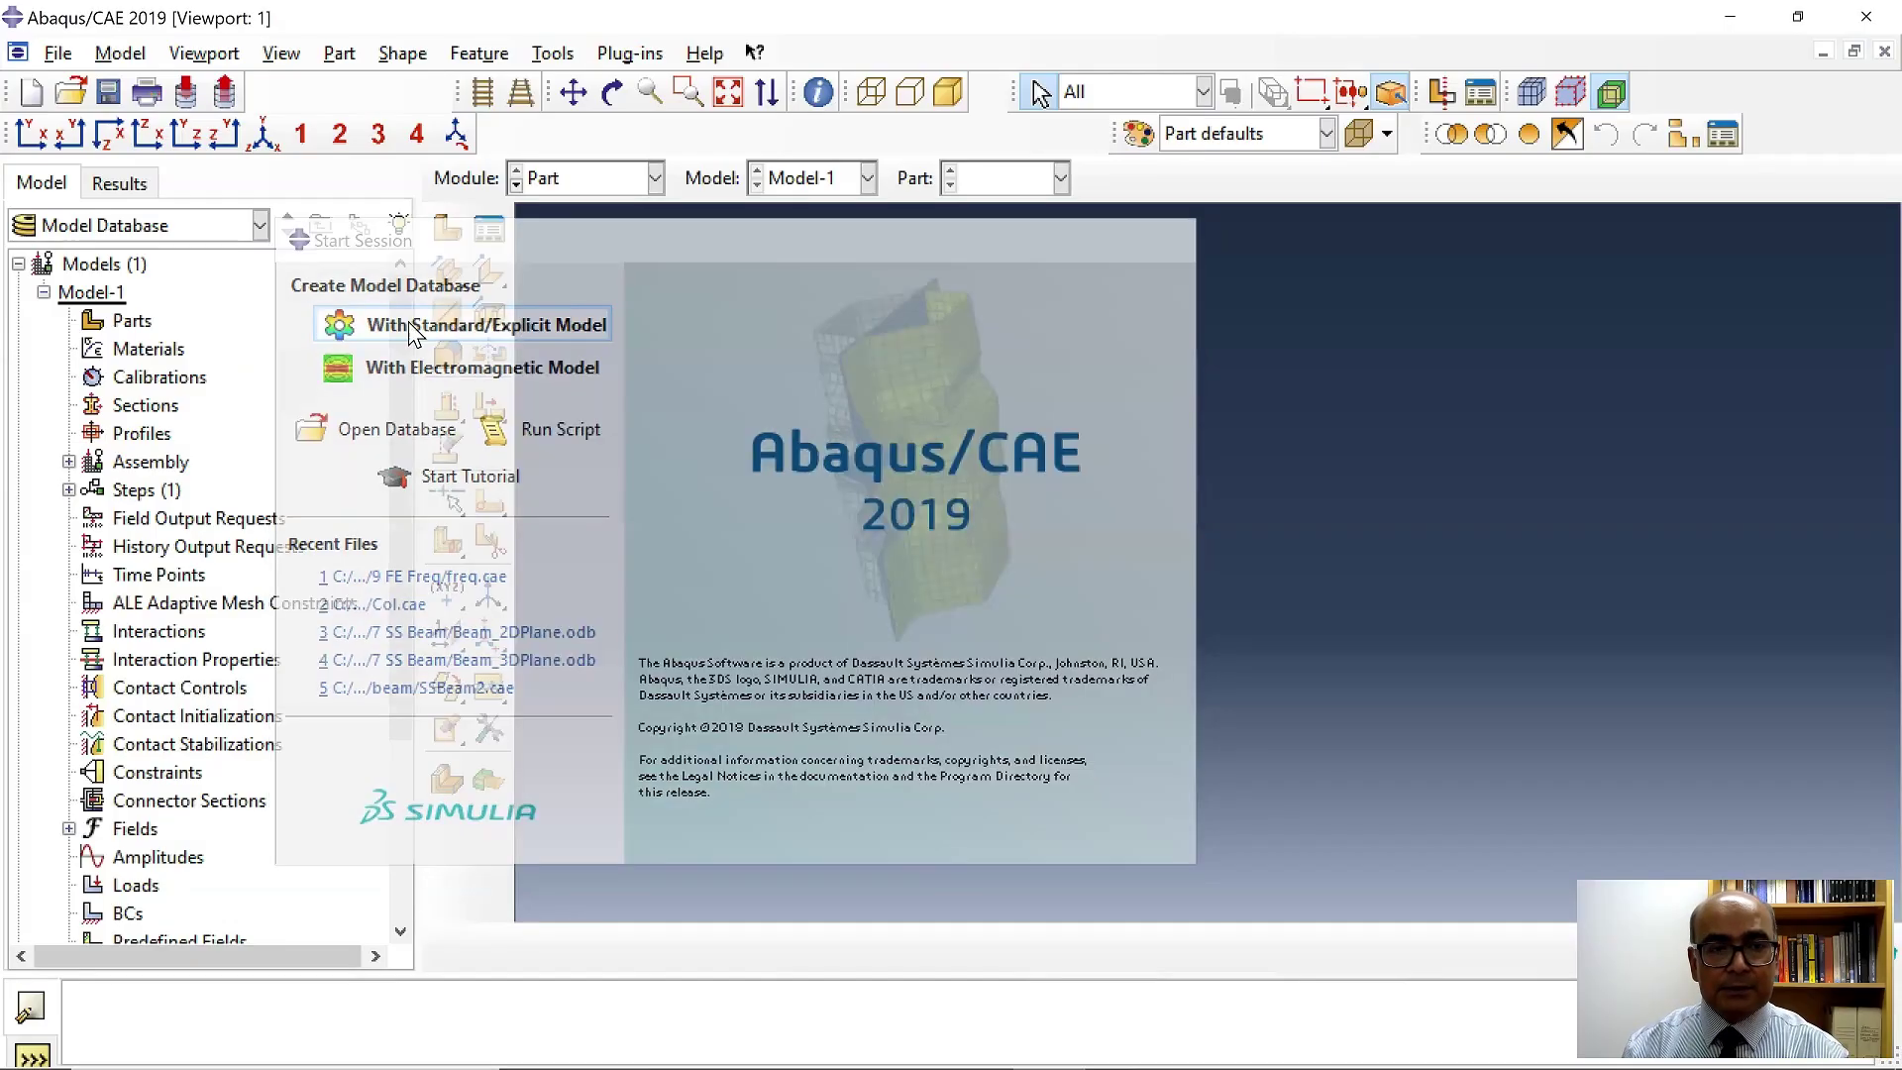
double_click(135, 322)
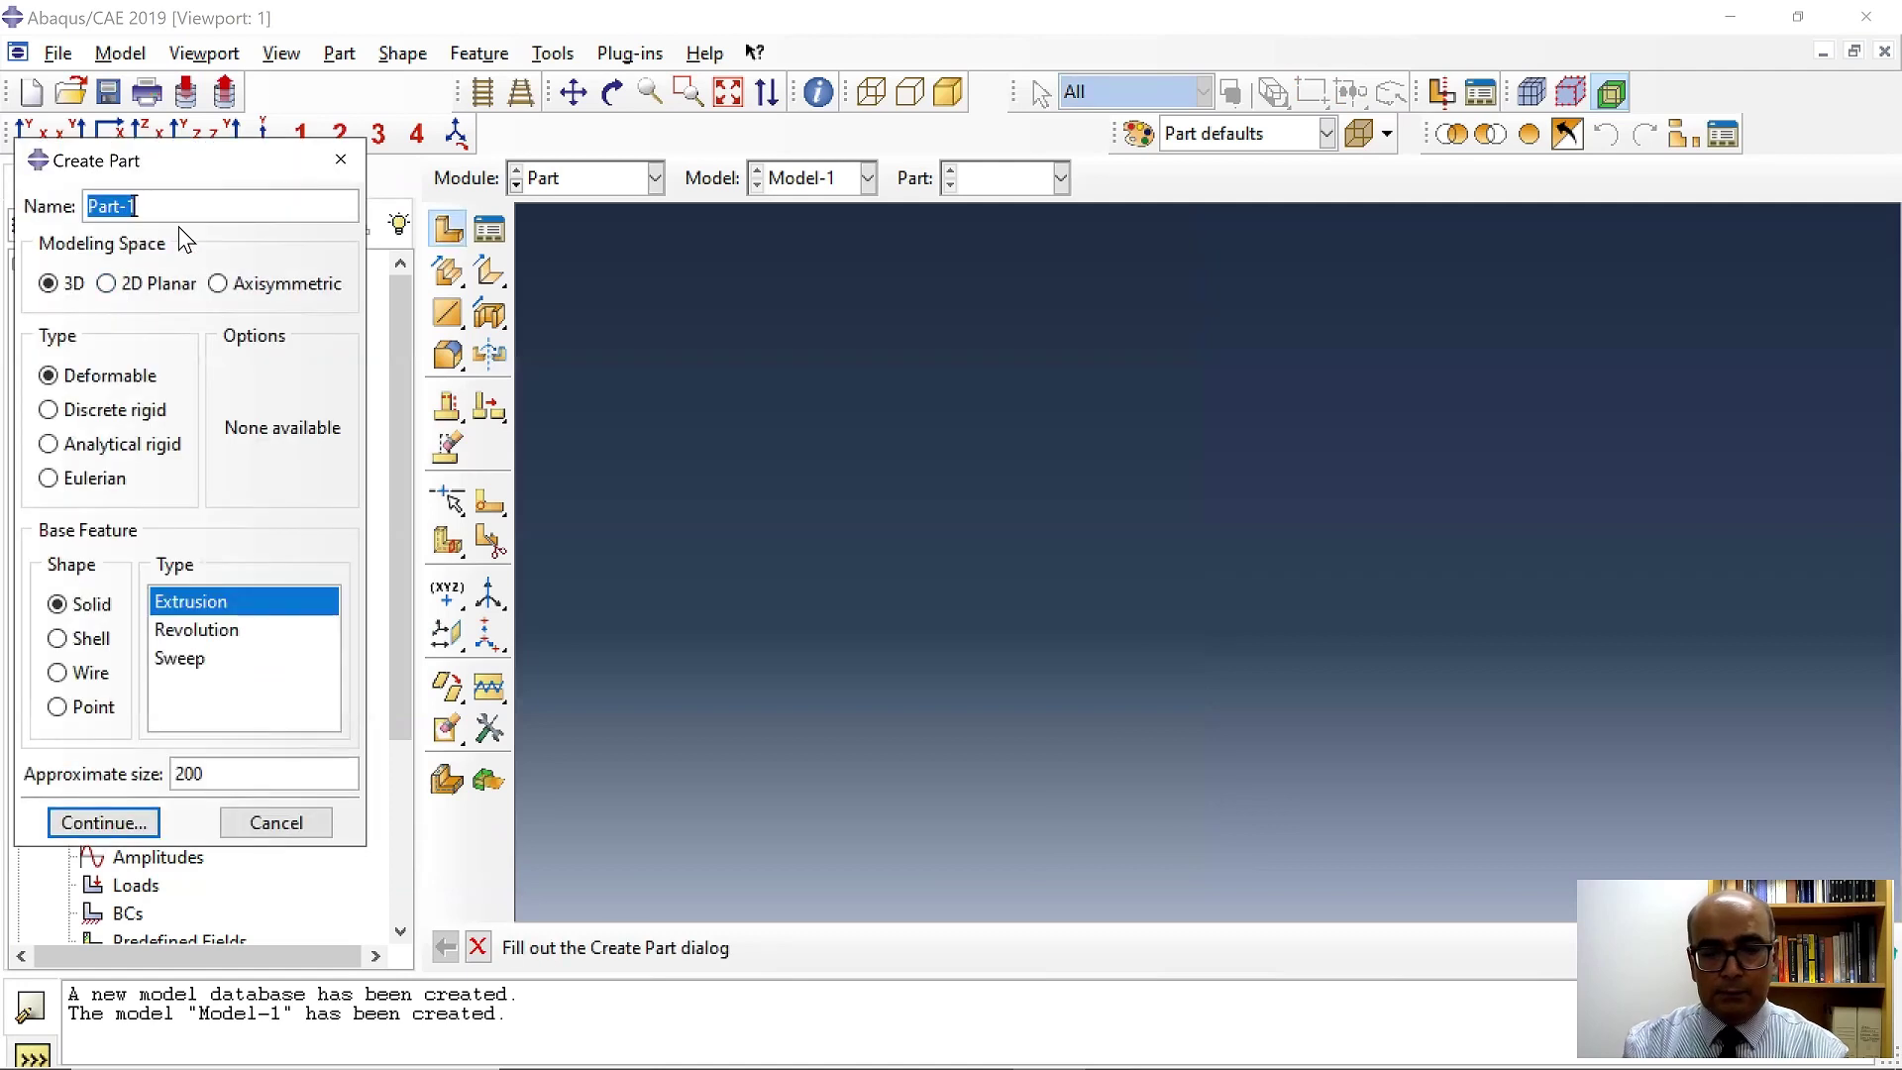
text(col)
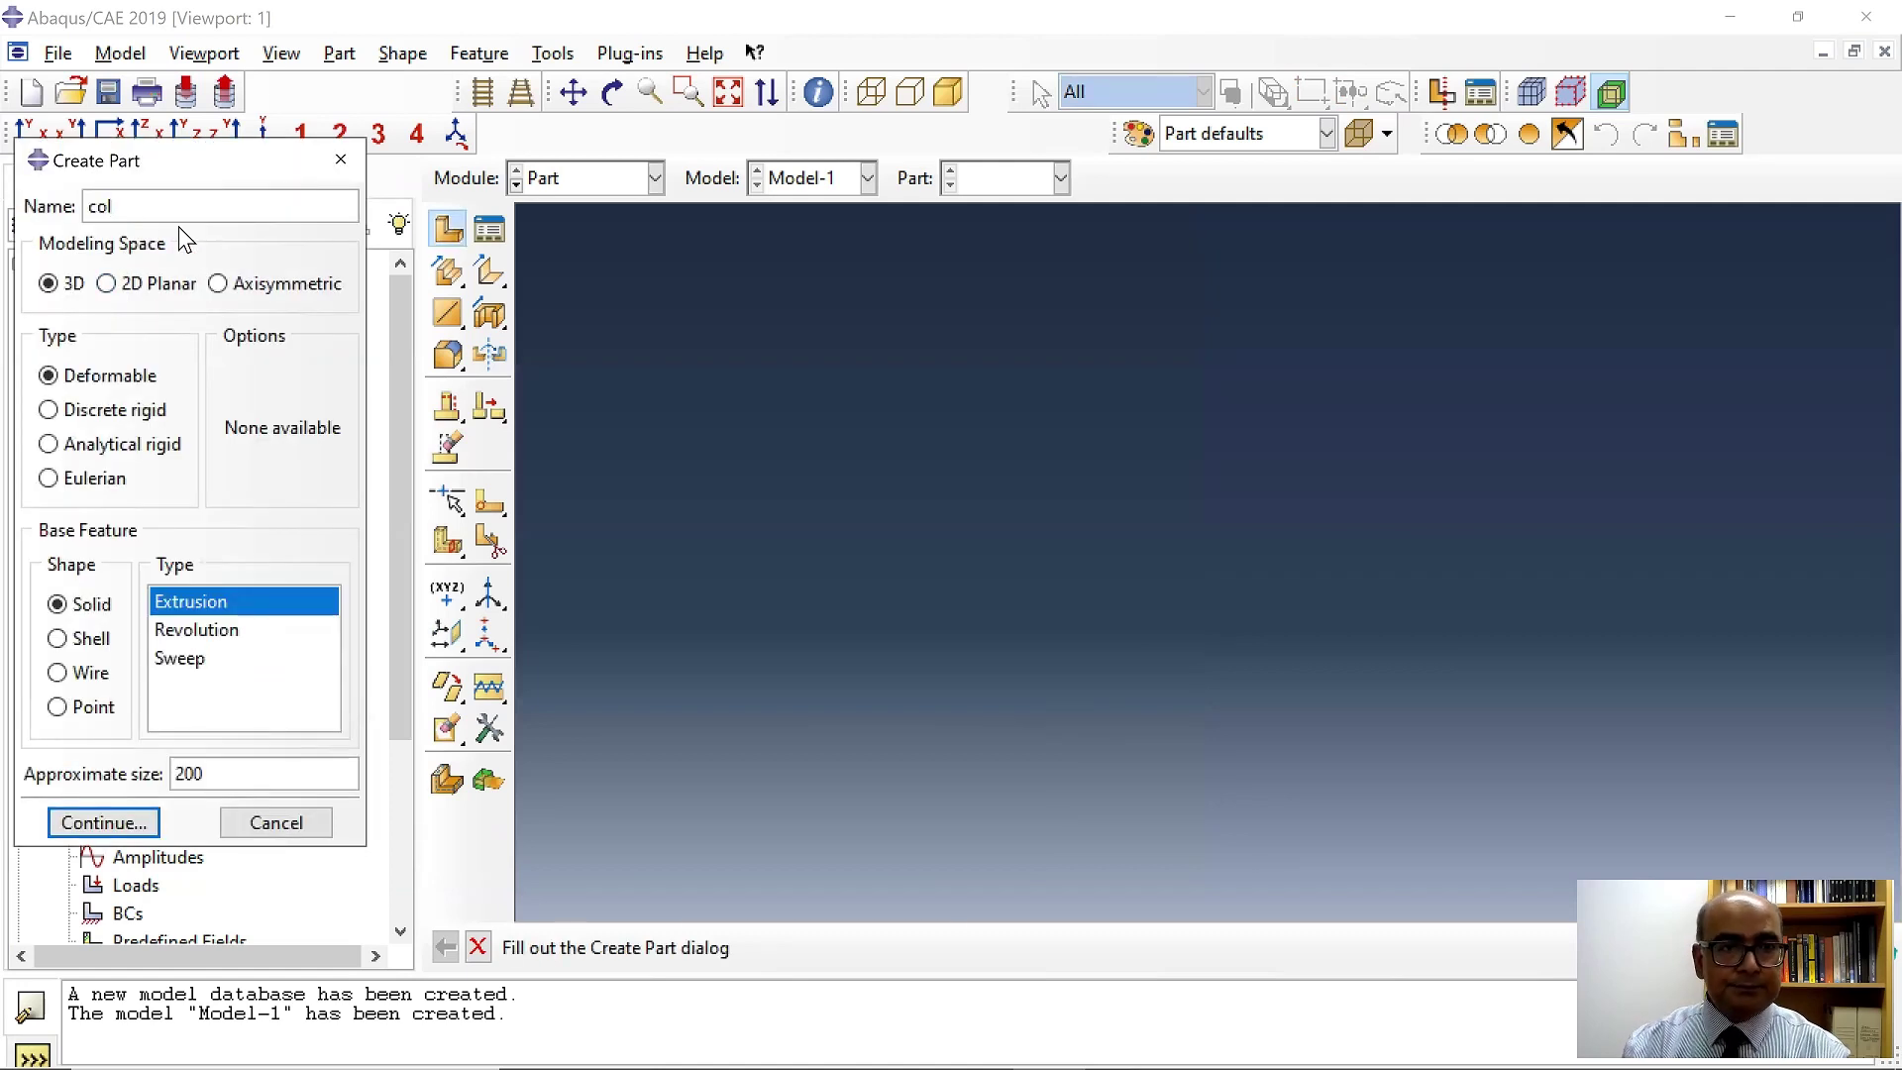
click(58, 672)
drag(229, 773, 97, 783)
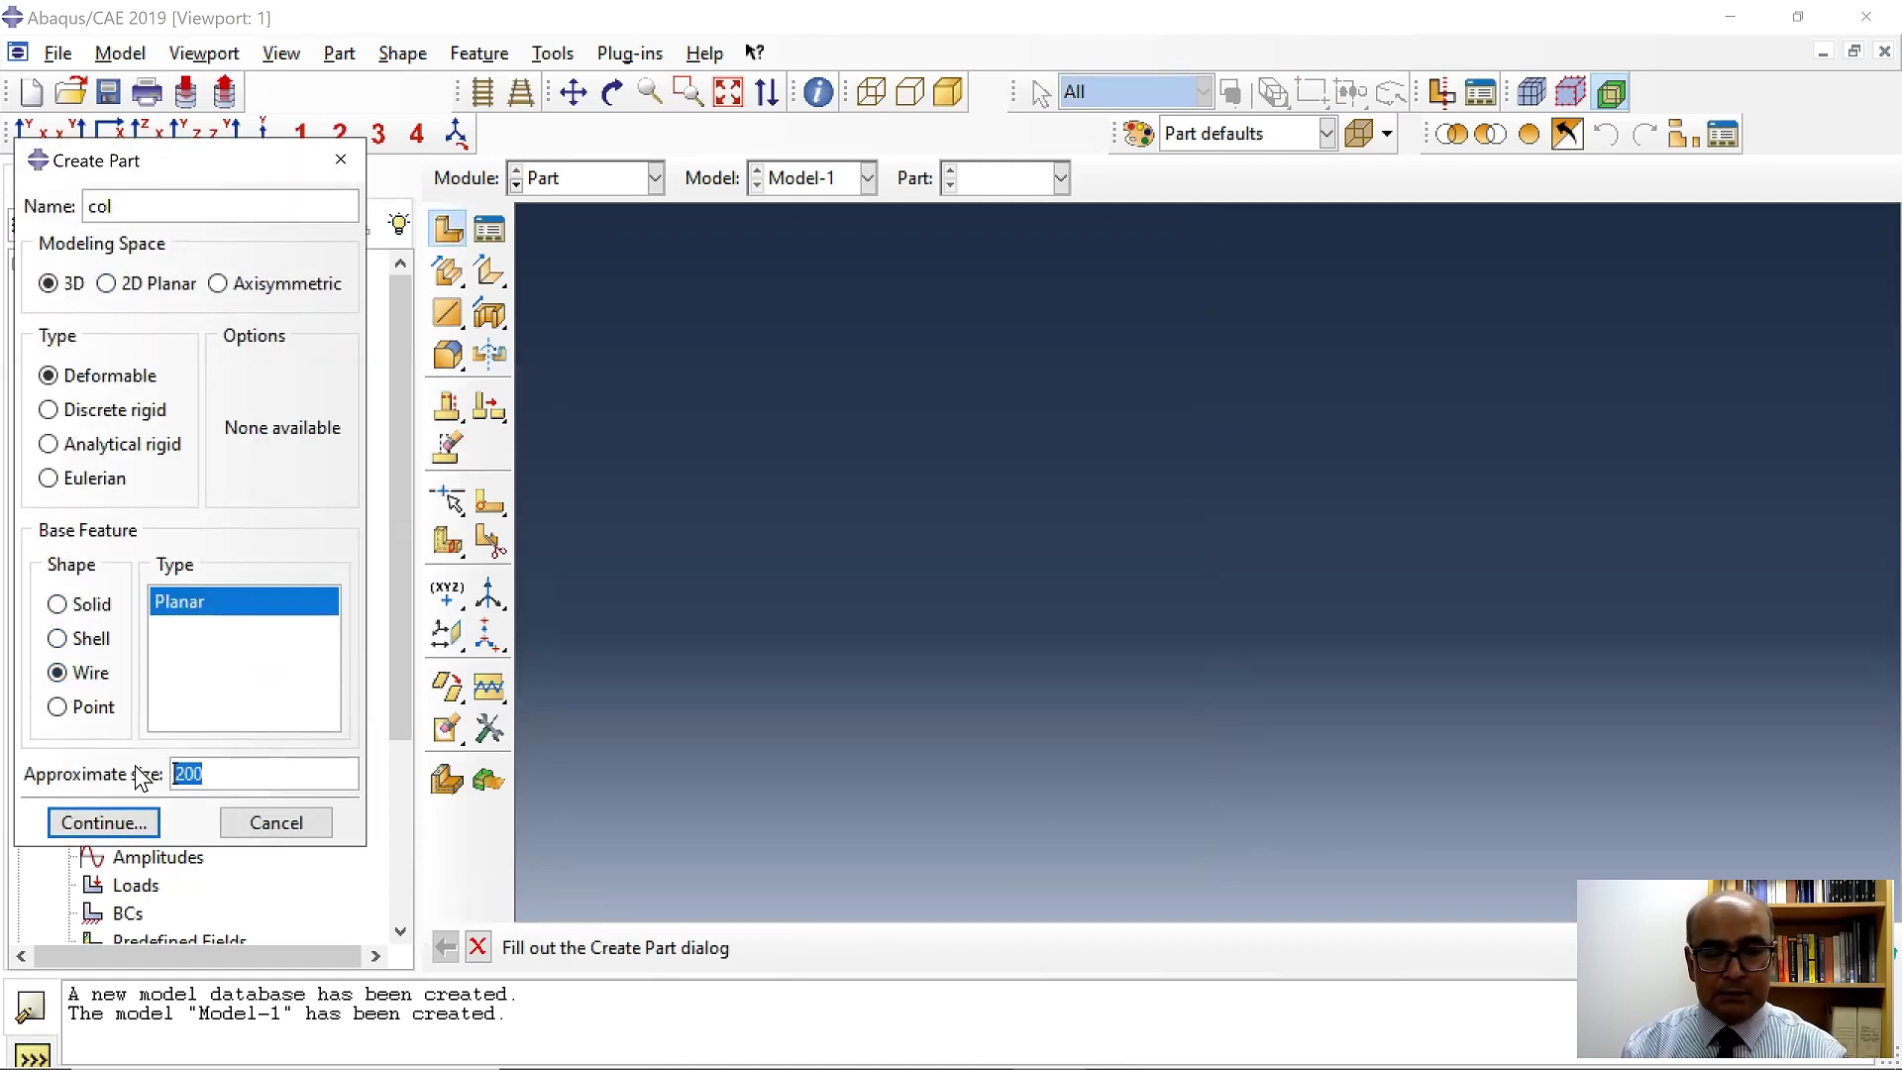
text(10)
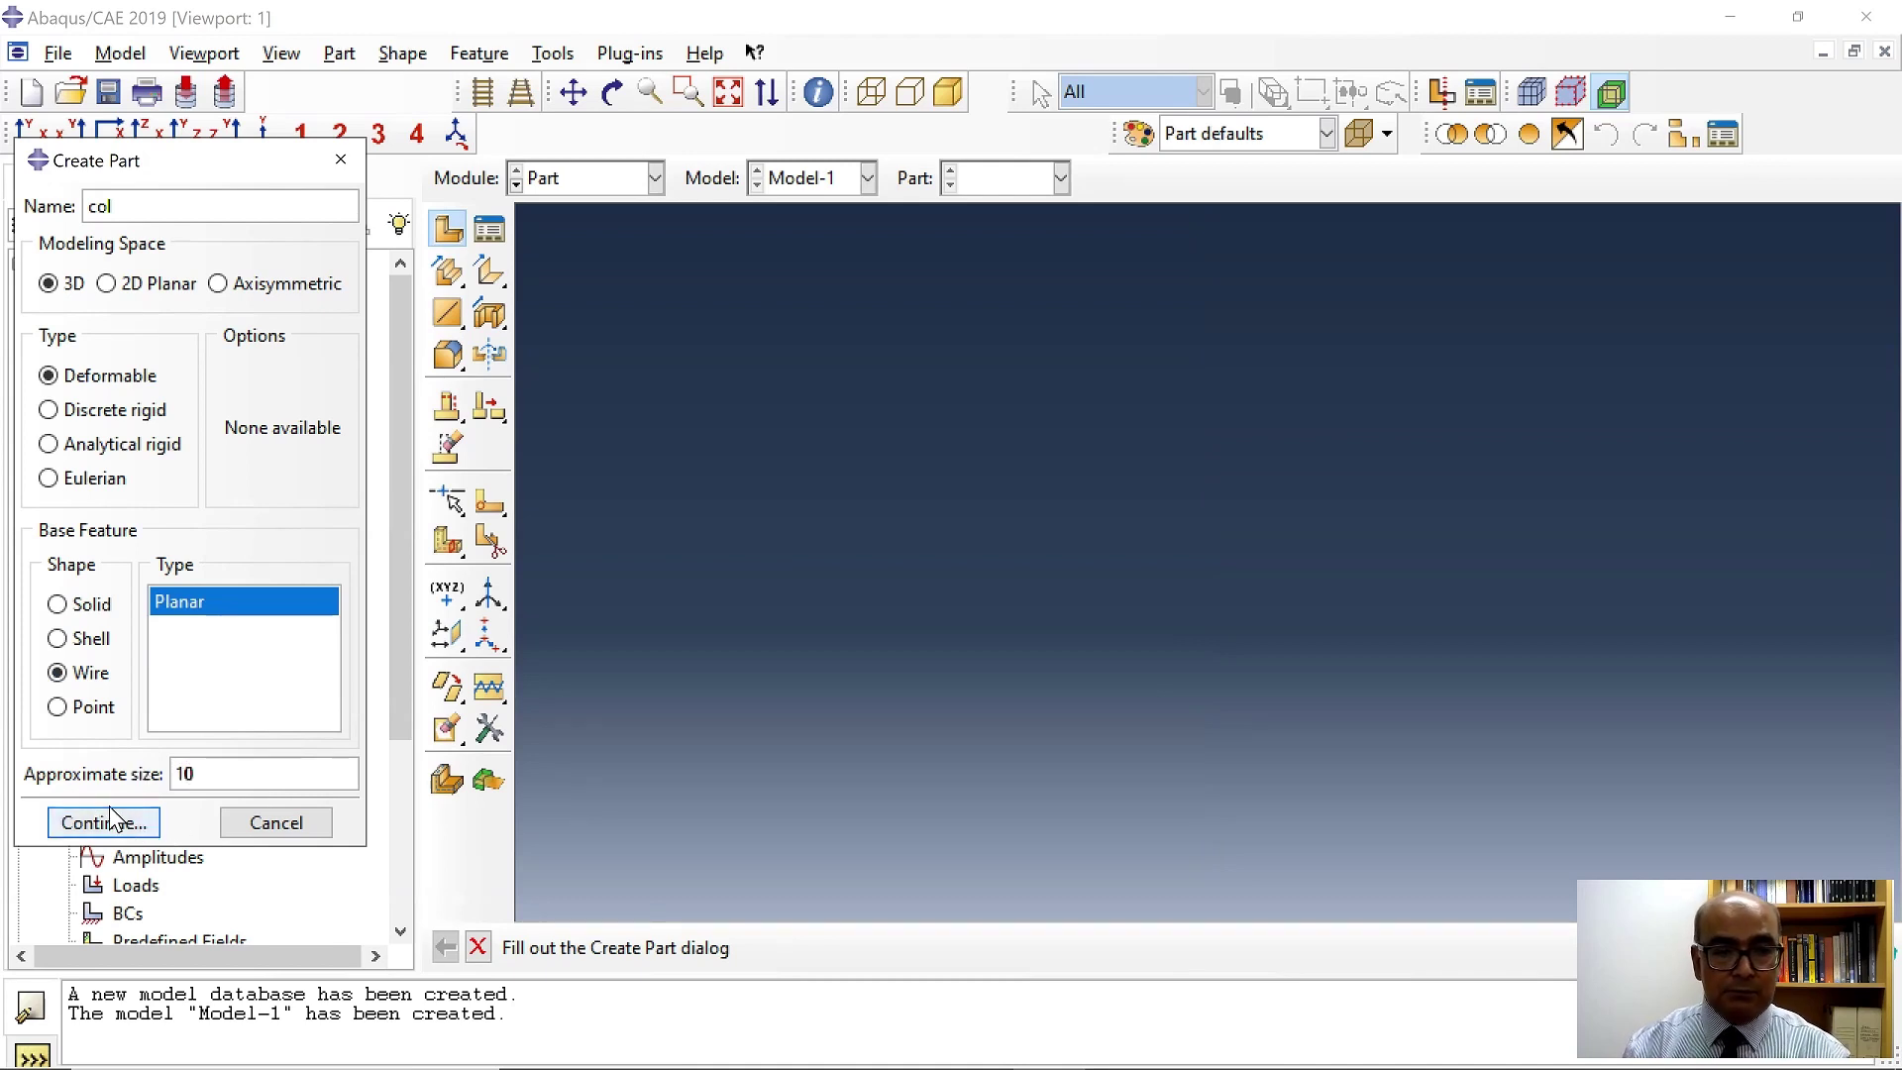
click(104, 823)
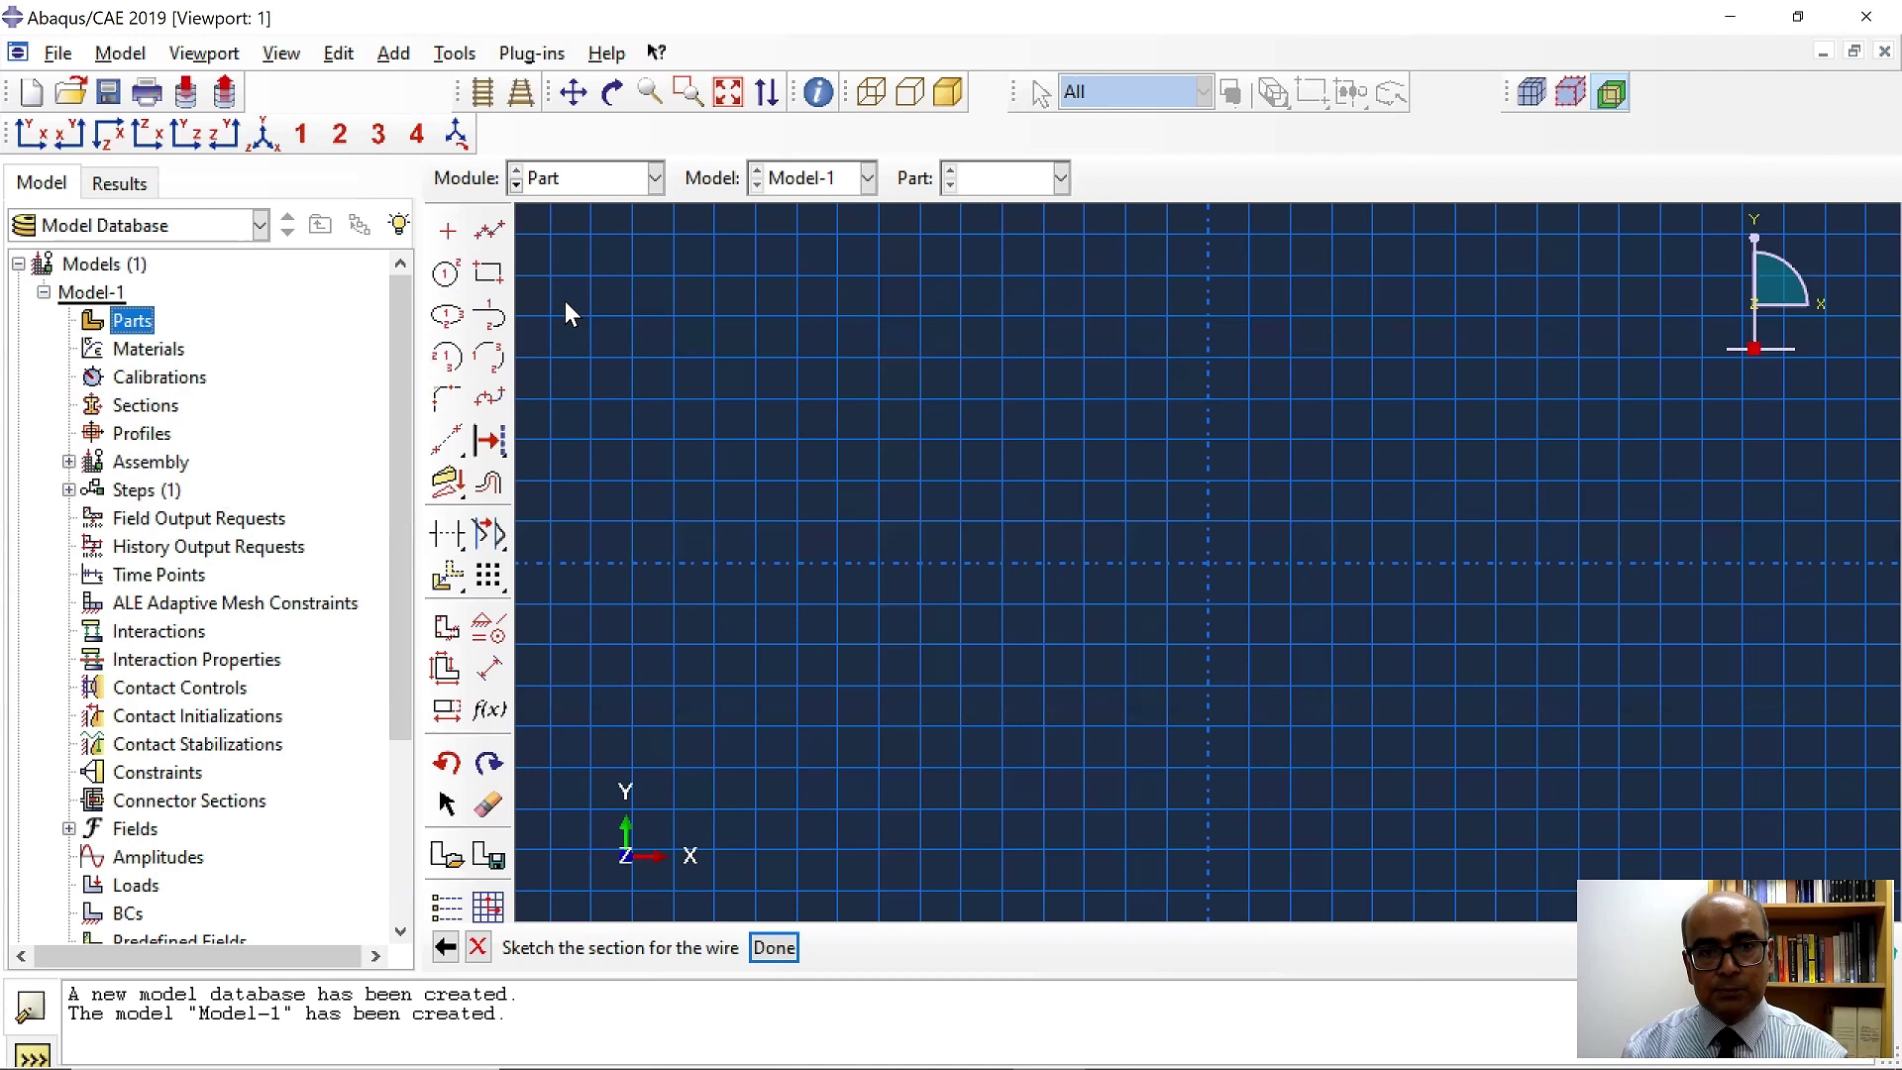
Sketch a single vertical line, dimension it to length 4, and finish the col part.
click(982, 347)
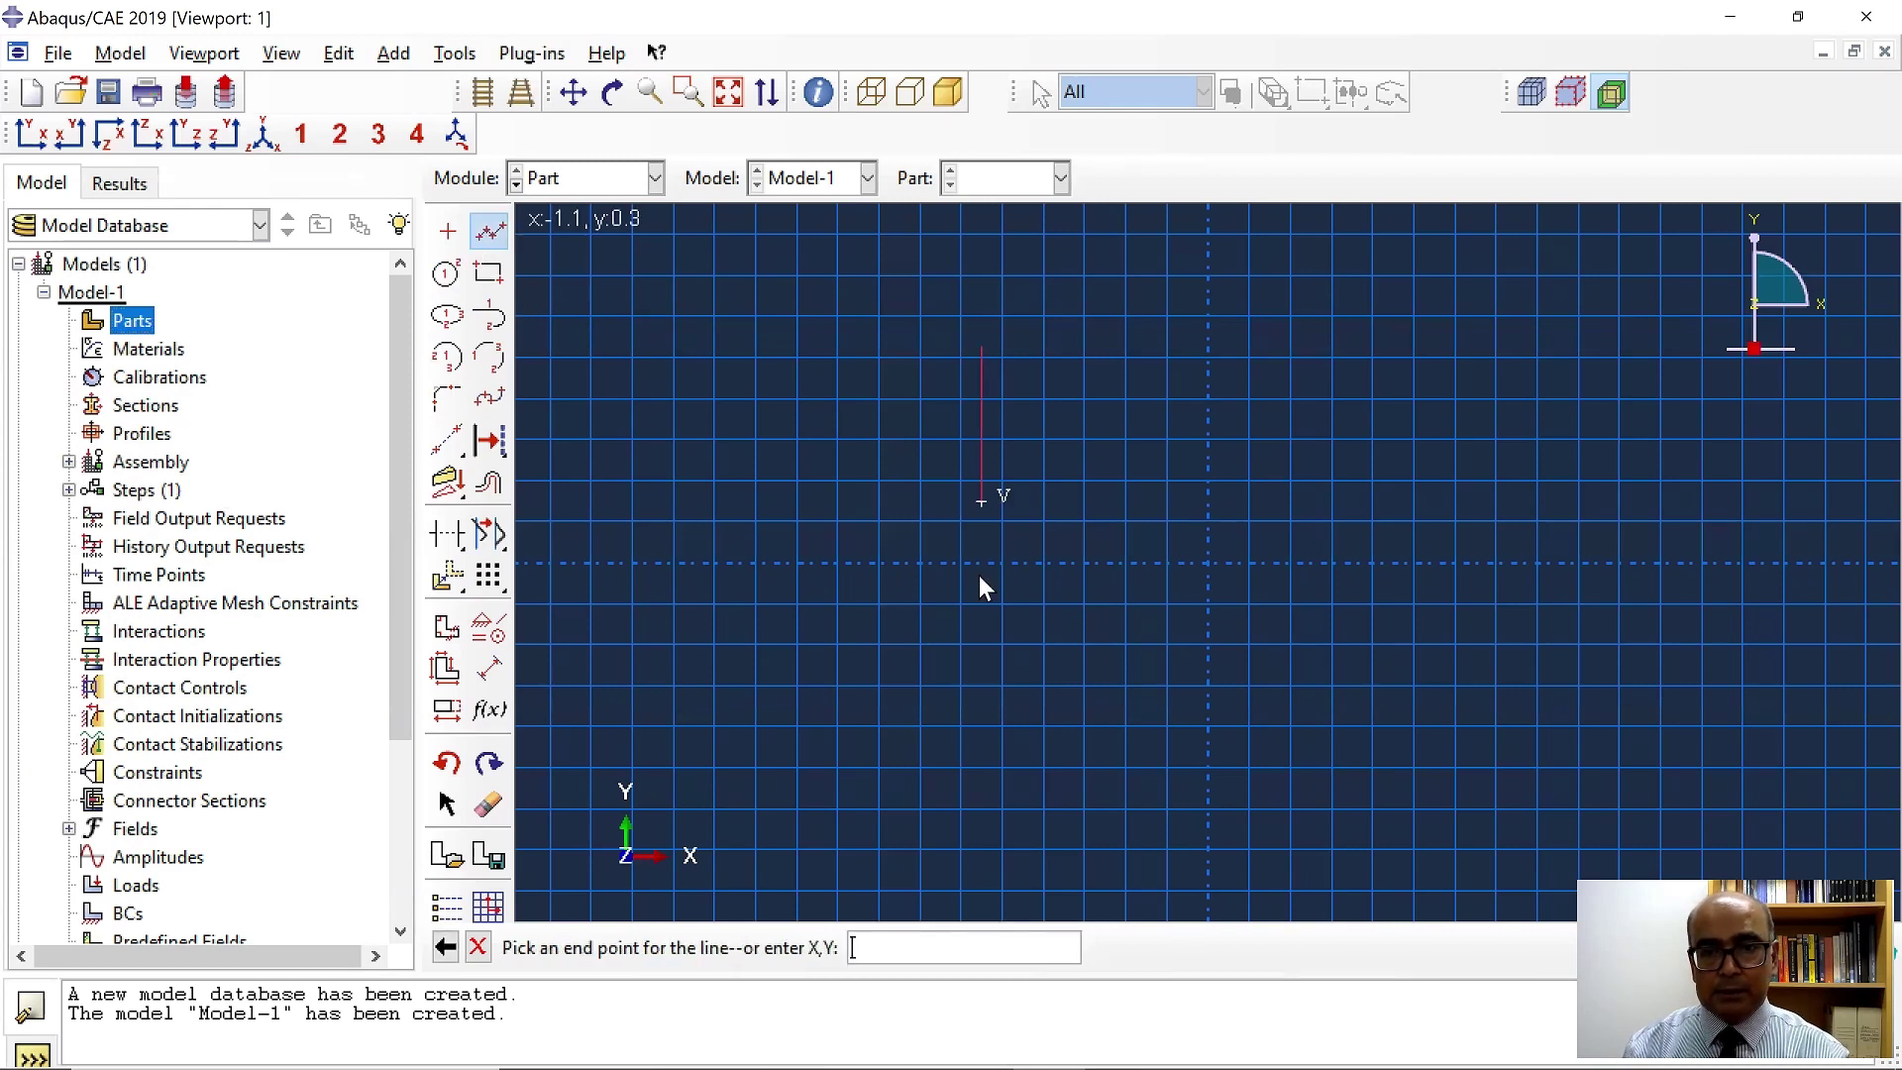
click(981, 714)
right_click(1074, 608)
click(1139, 739)
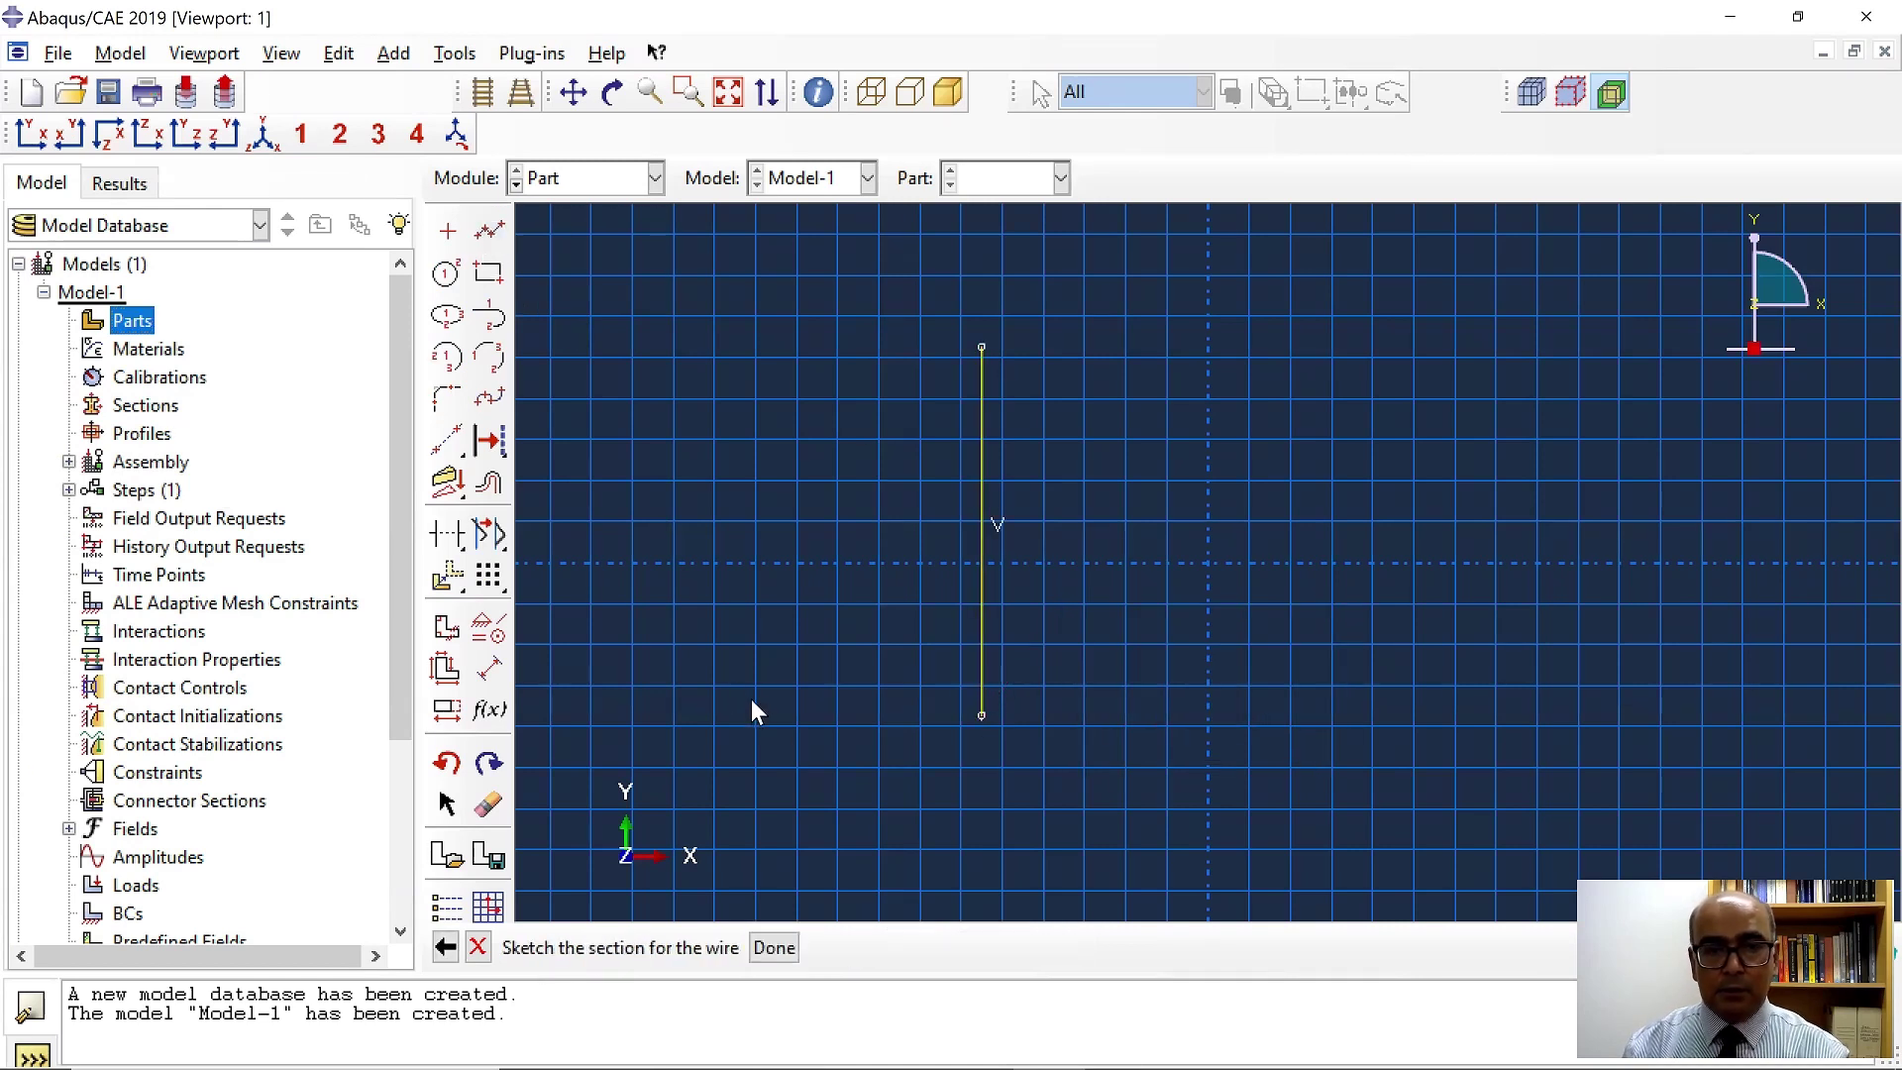
click(488, 667)
click(976, 599)
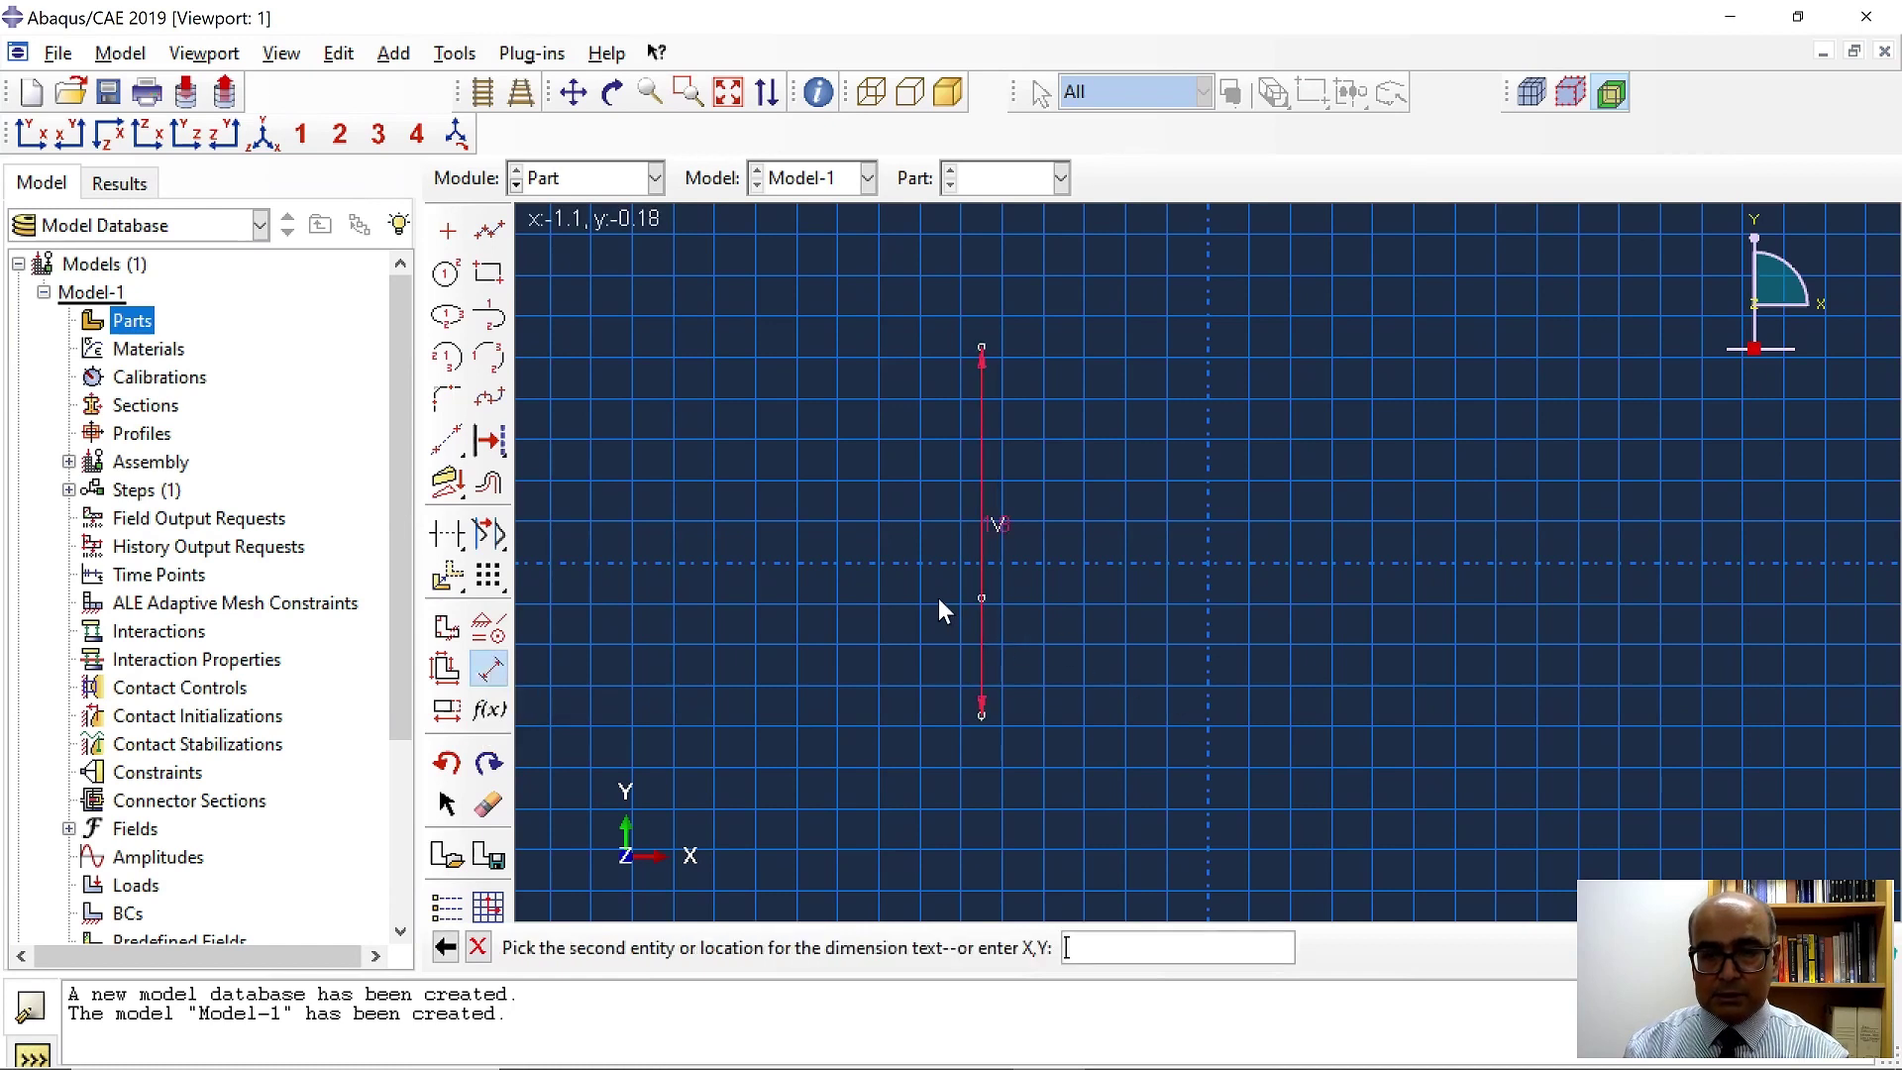
click(920, 598)
text(4)
key(Return)
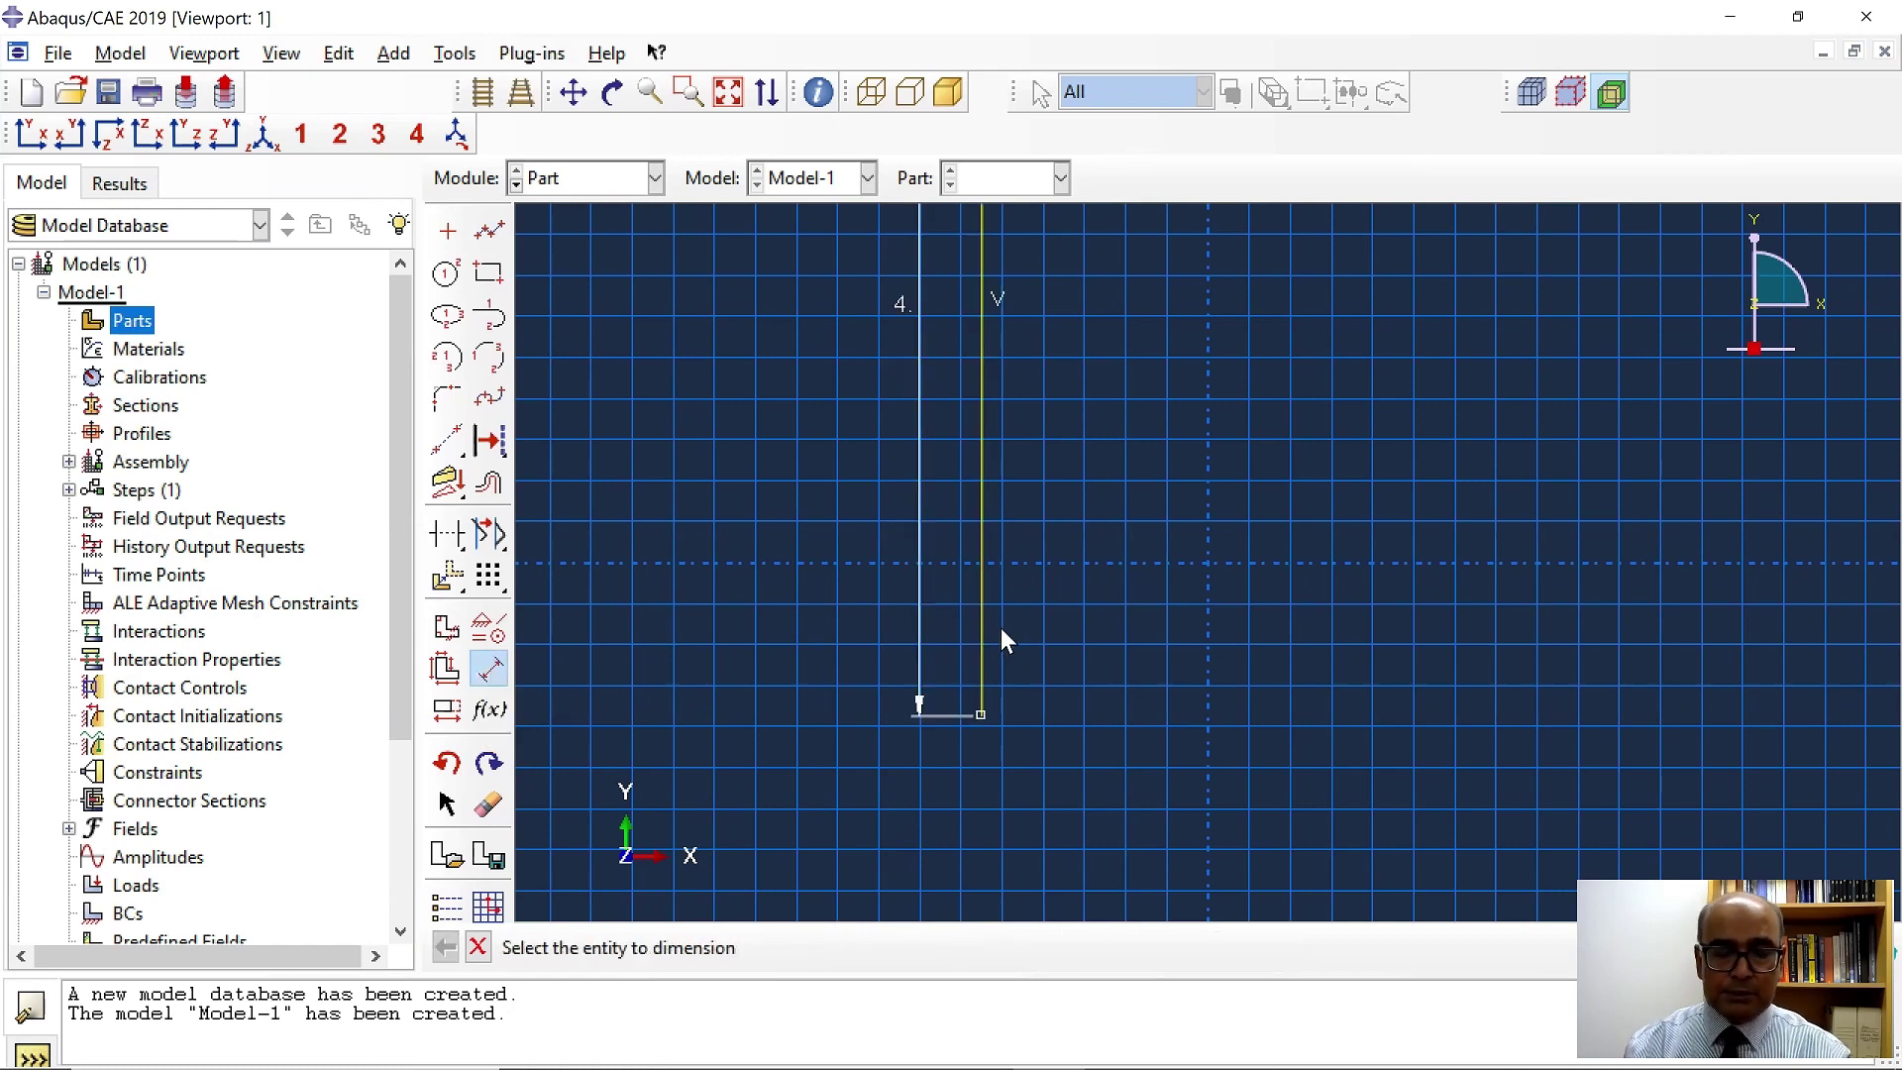
key(Escape)
click(774, 946)
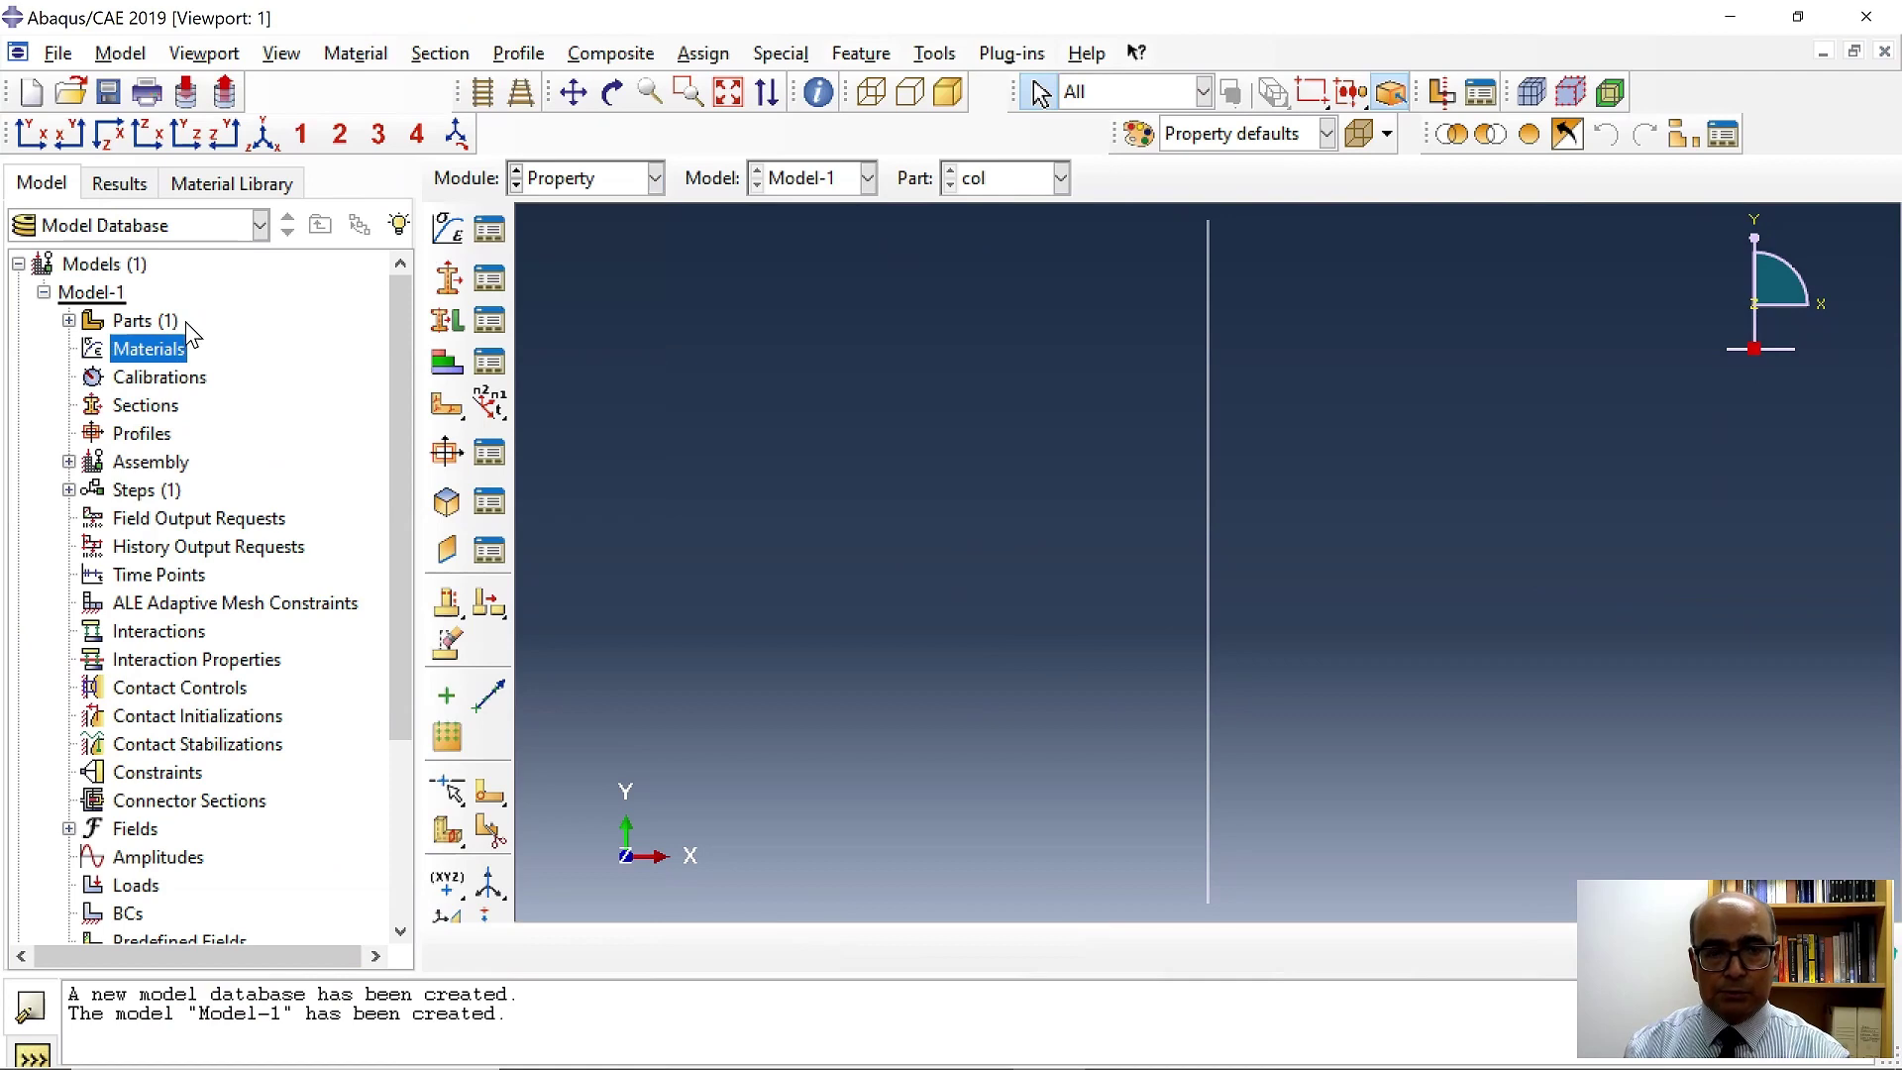
Create Material-1 with elastic Young's modulus 200e9 and Poisson's ratio 0.3.
double_click(169, 348)
click(532, 365)
mouse_move(580, 397)
click(920, 397)
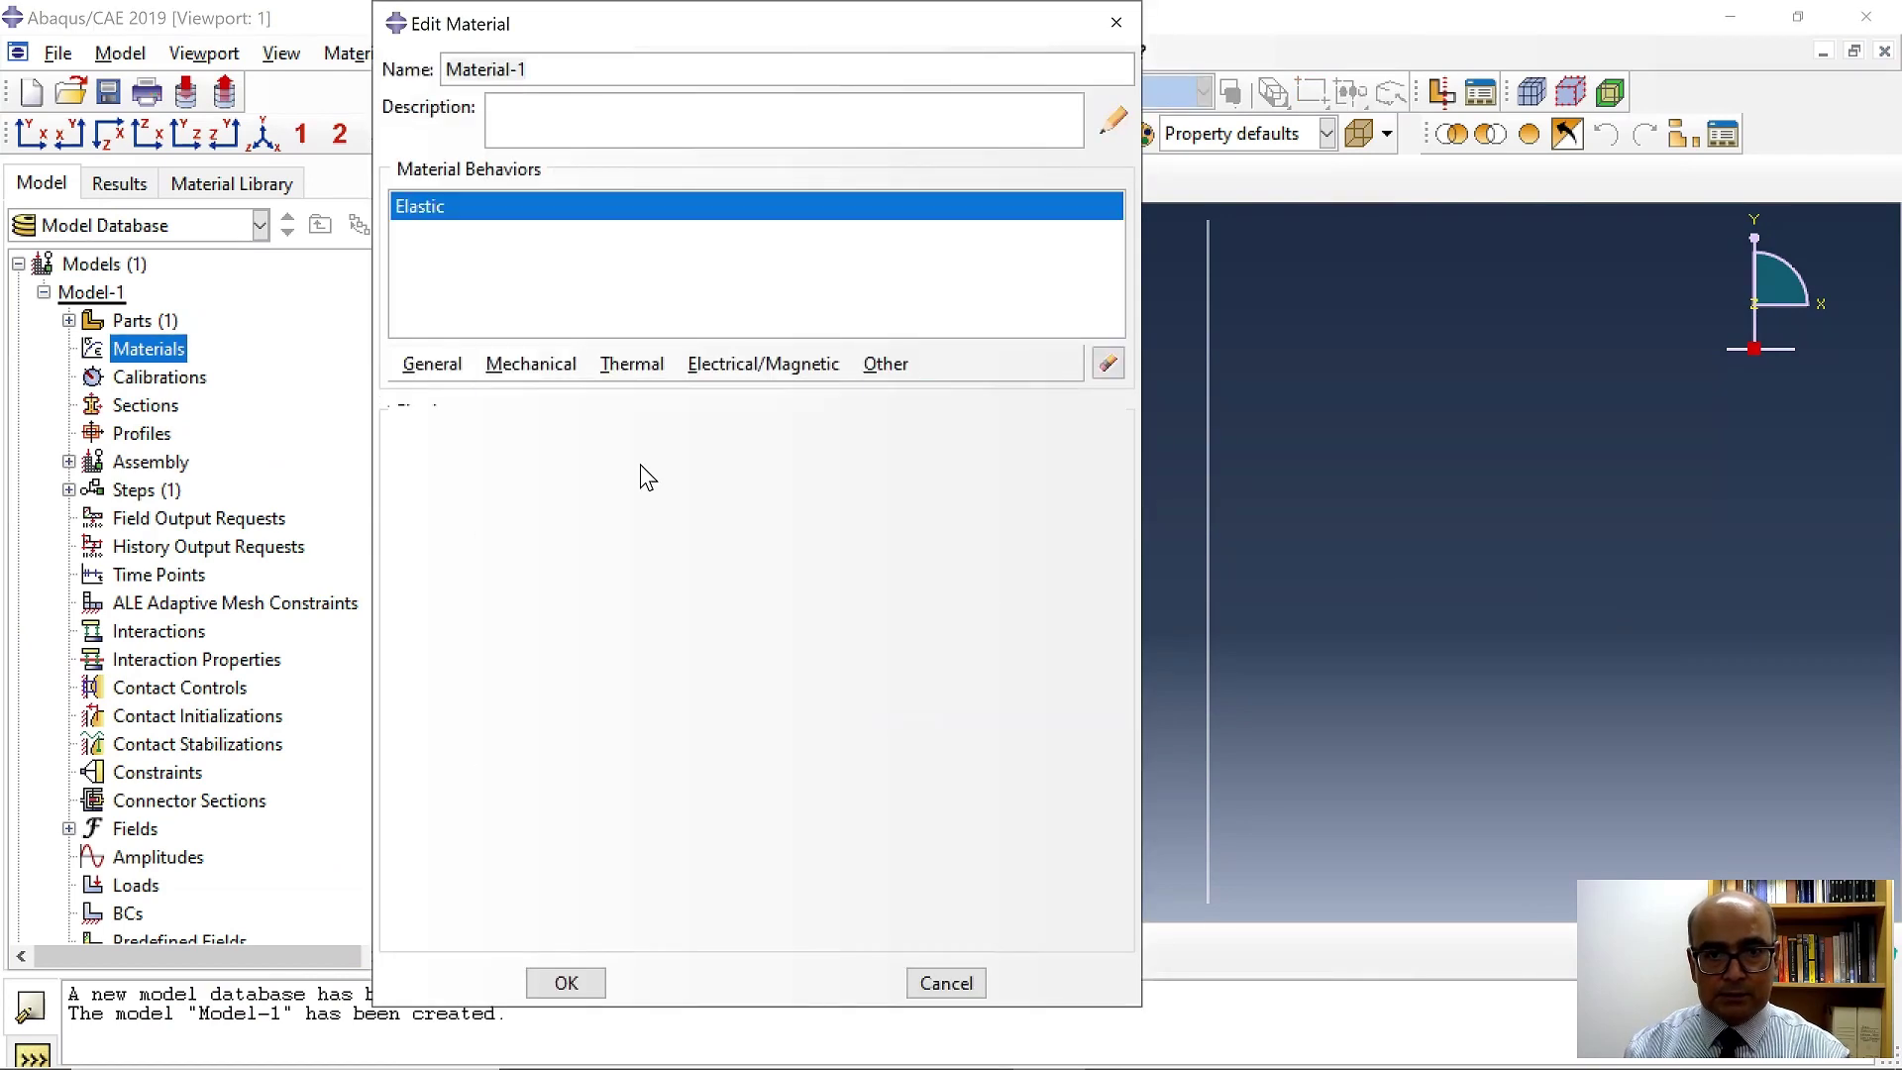
click(541, 766)
text(200e9)
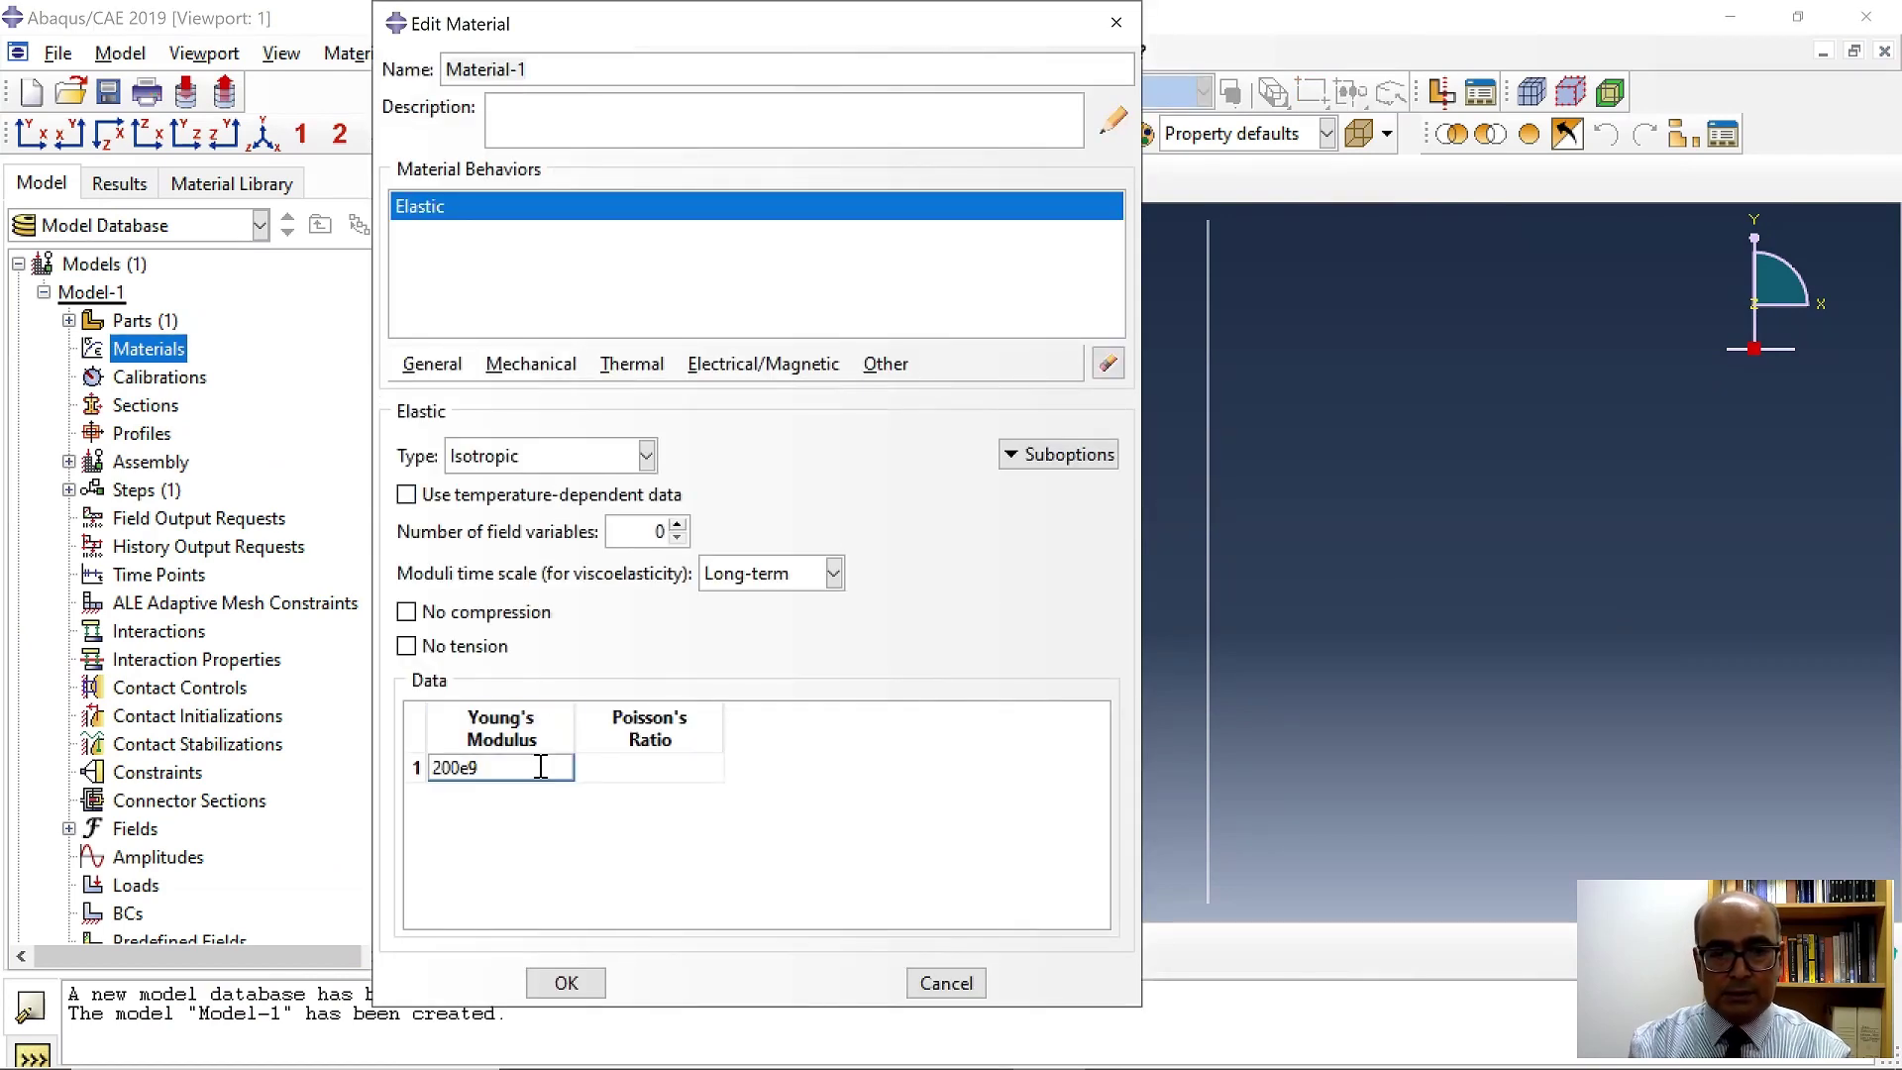
click(649, 768)
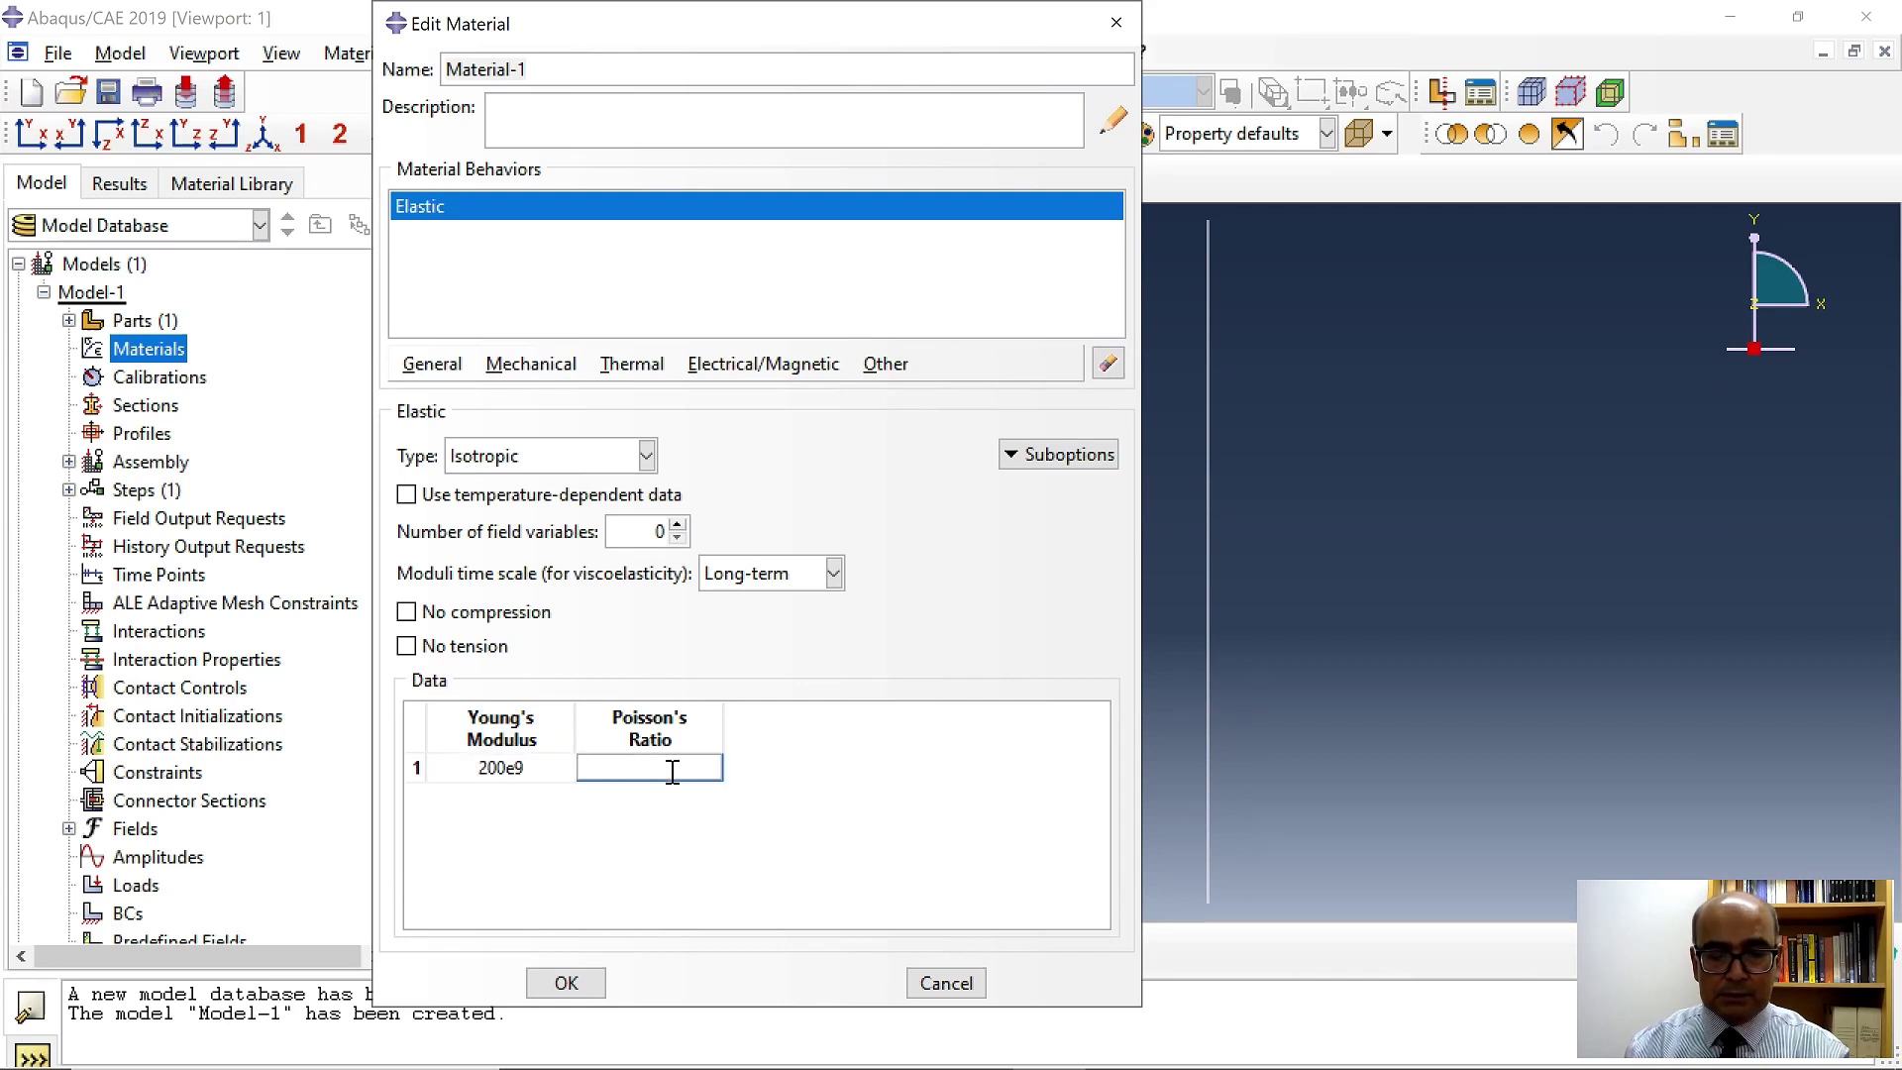
text(0.3)
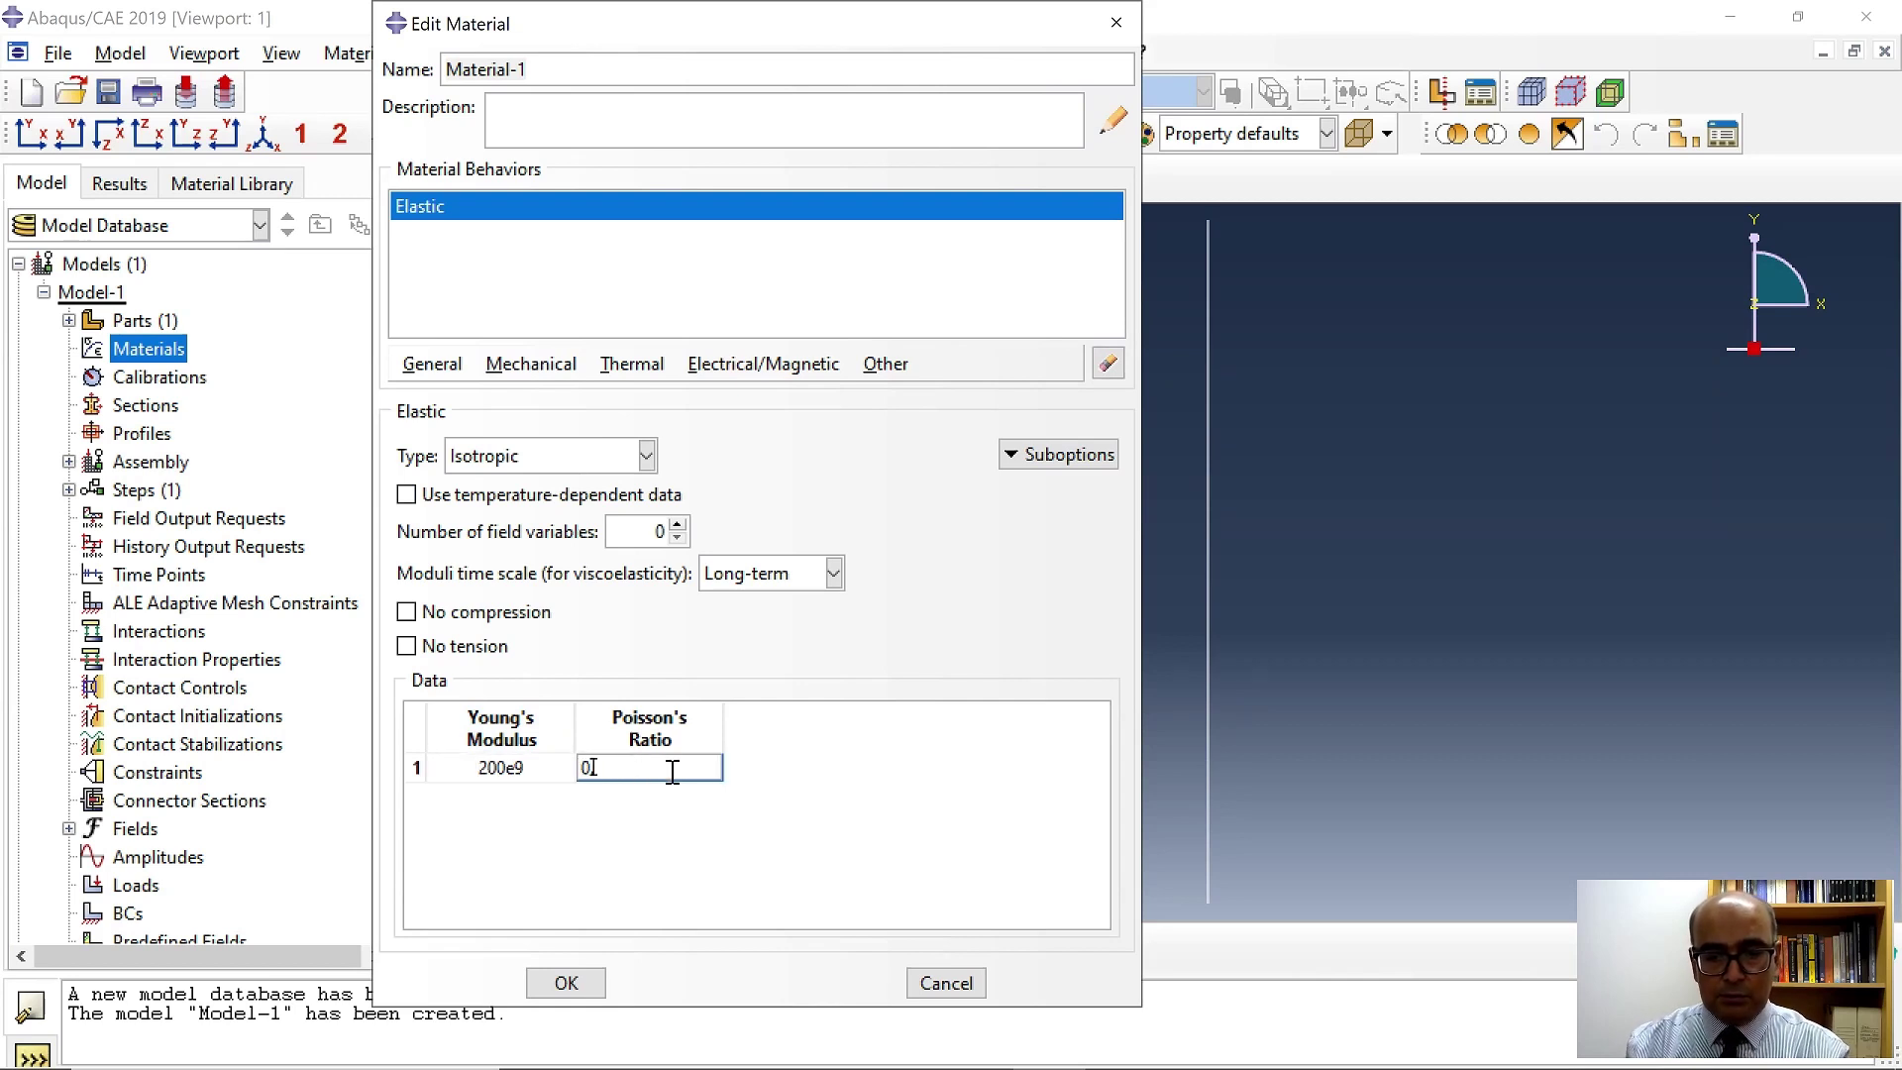
Add a mass density of 7850 to Material-1 and save it.
click(432, 363)
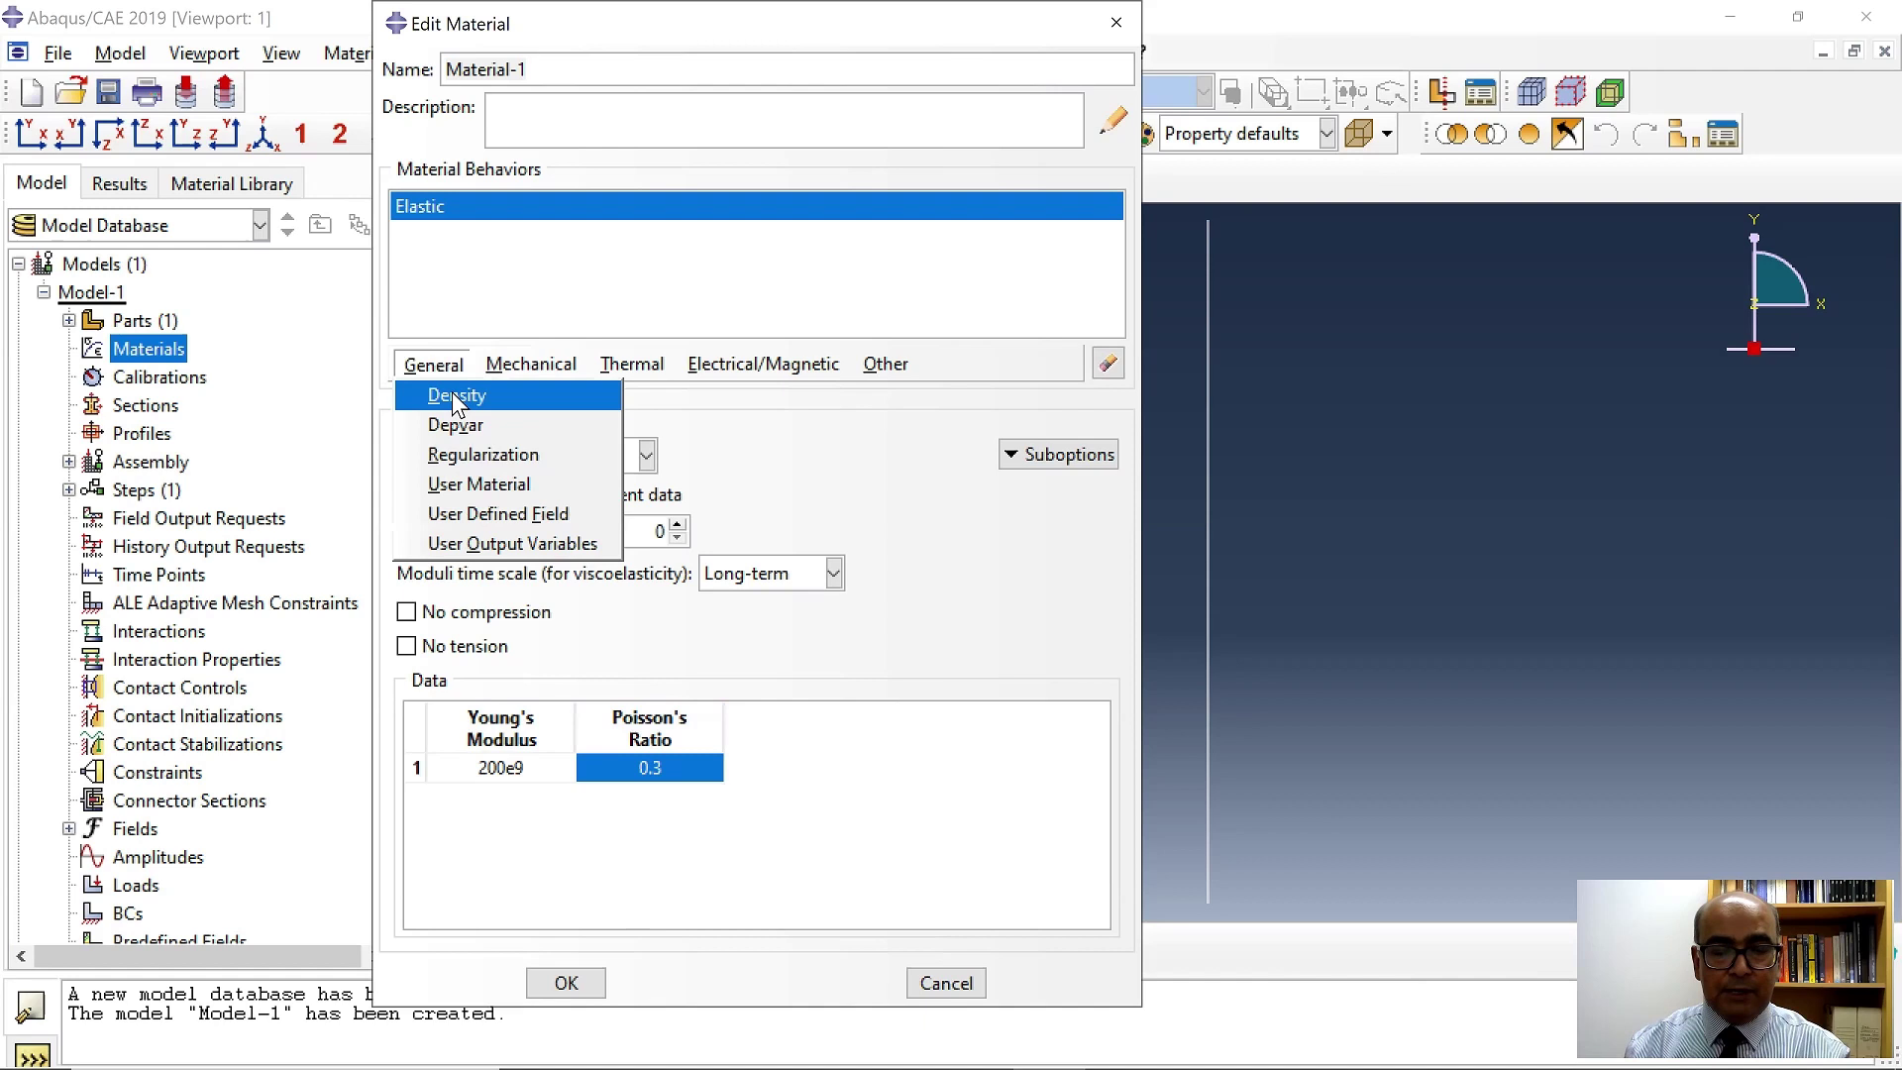
click(452, 390)
click(565, 659)
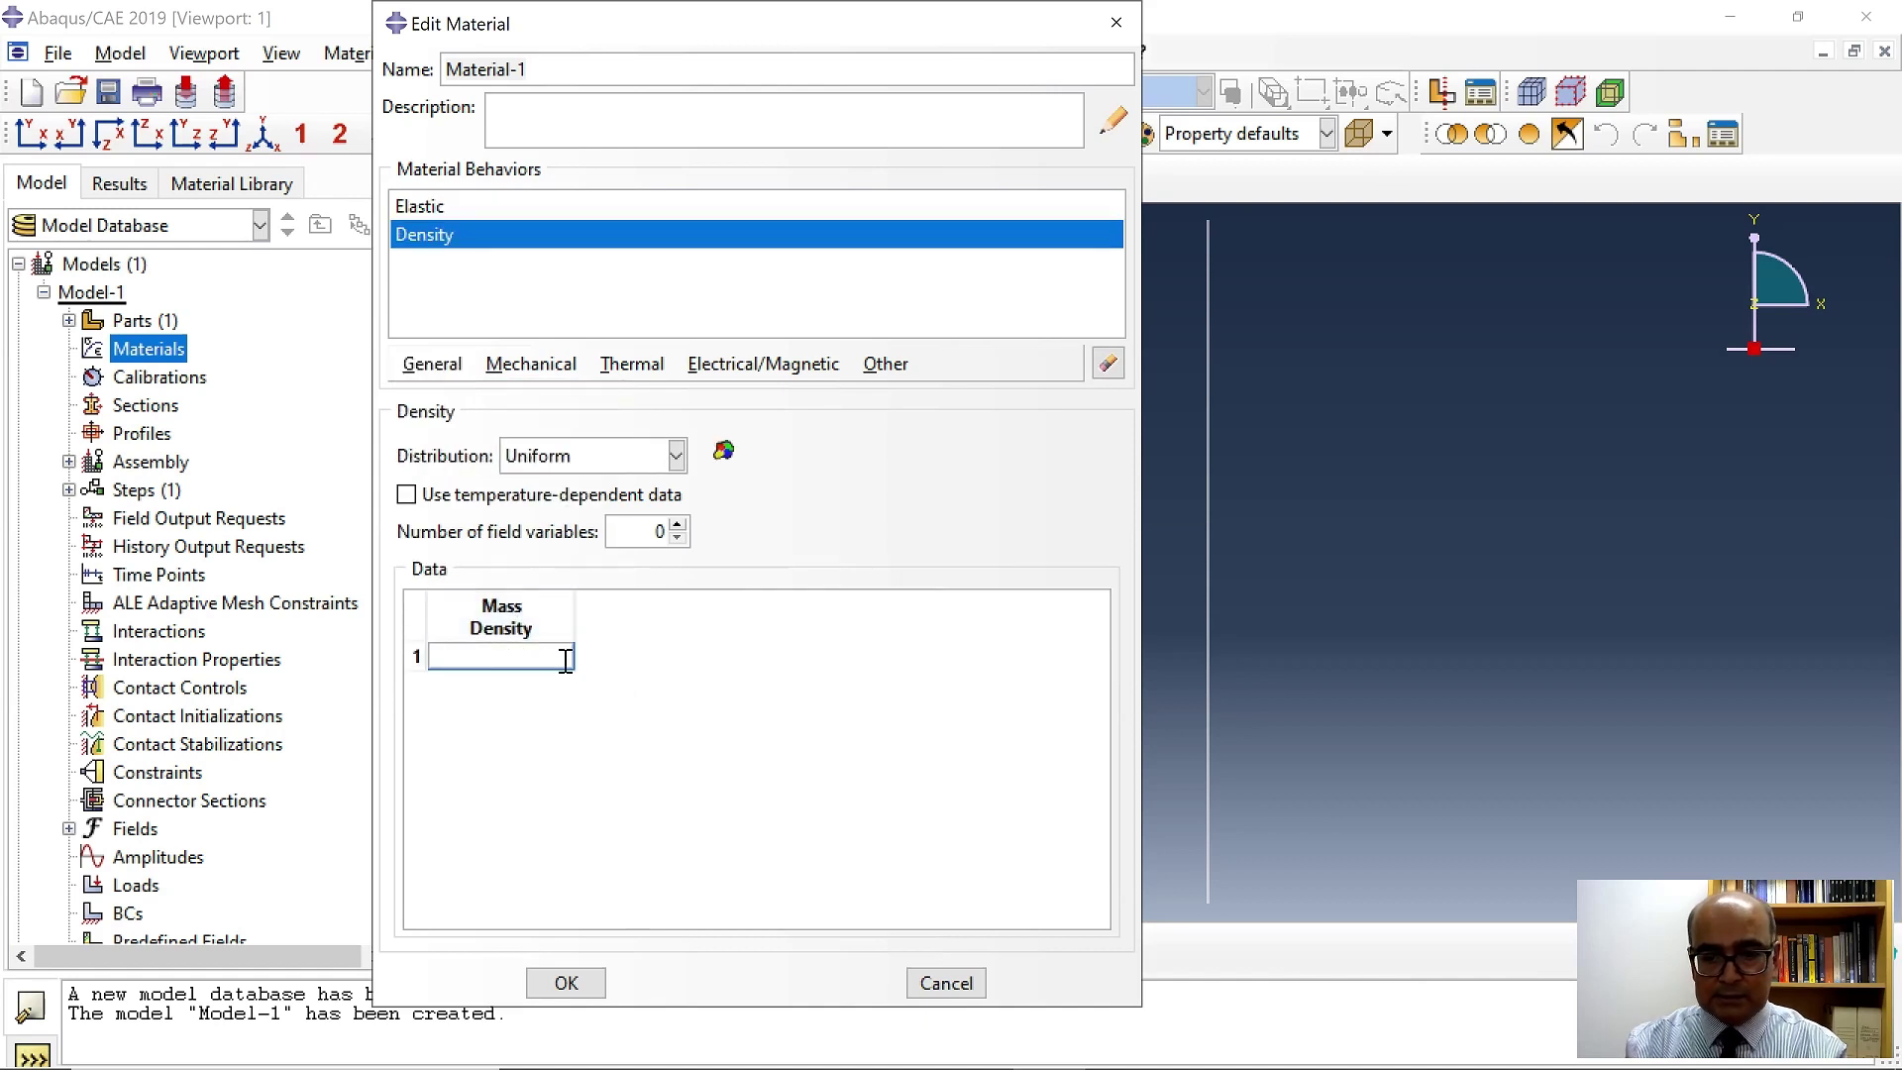
text(7850)
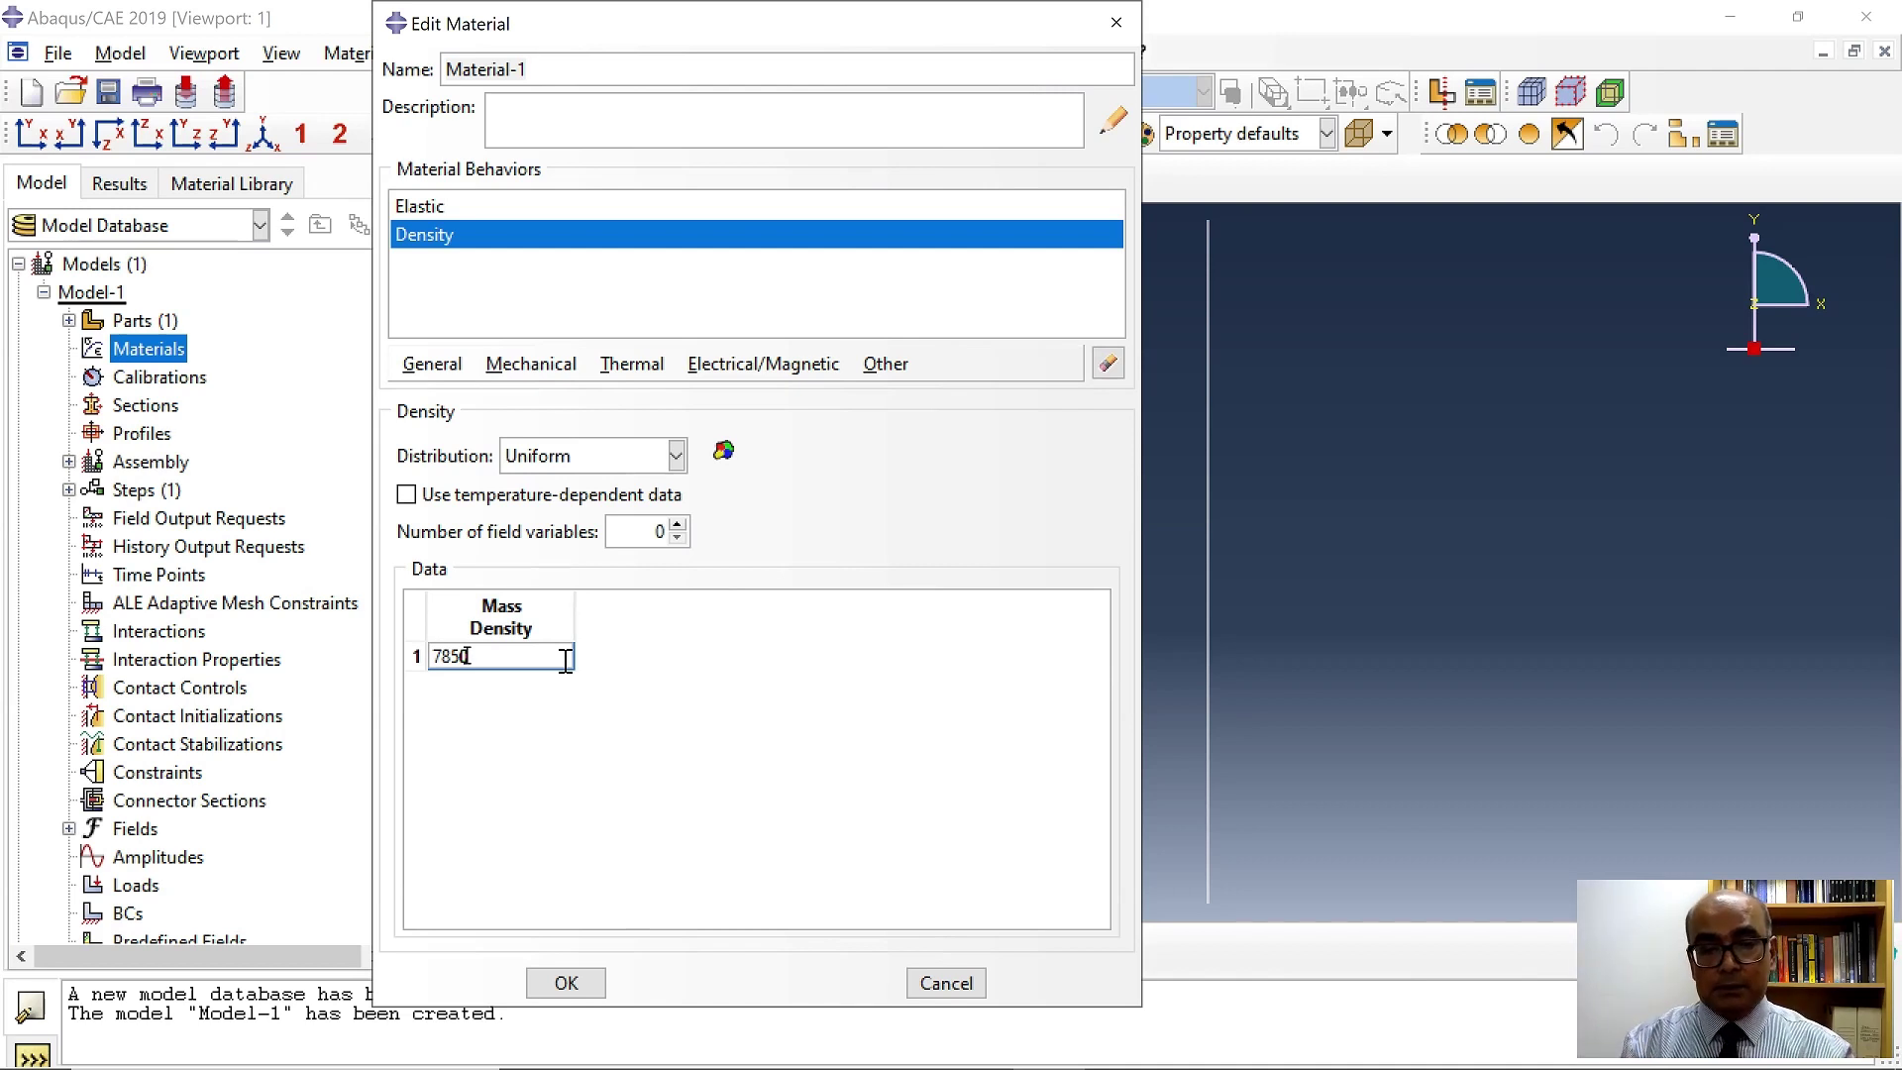
click(566, 982)
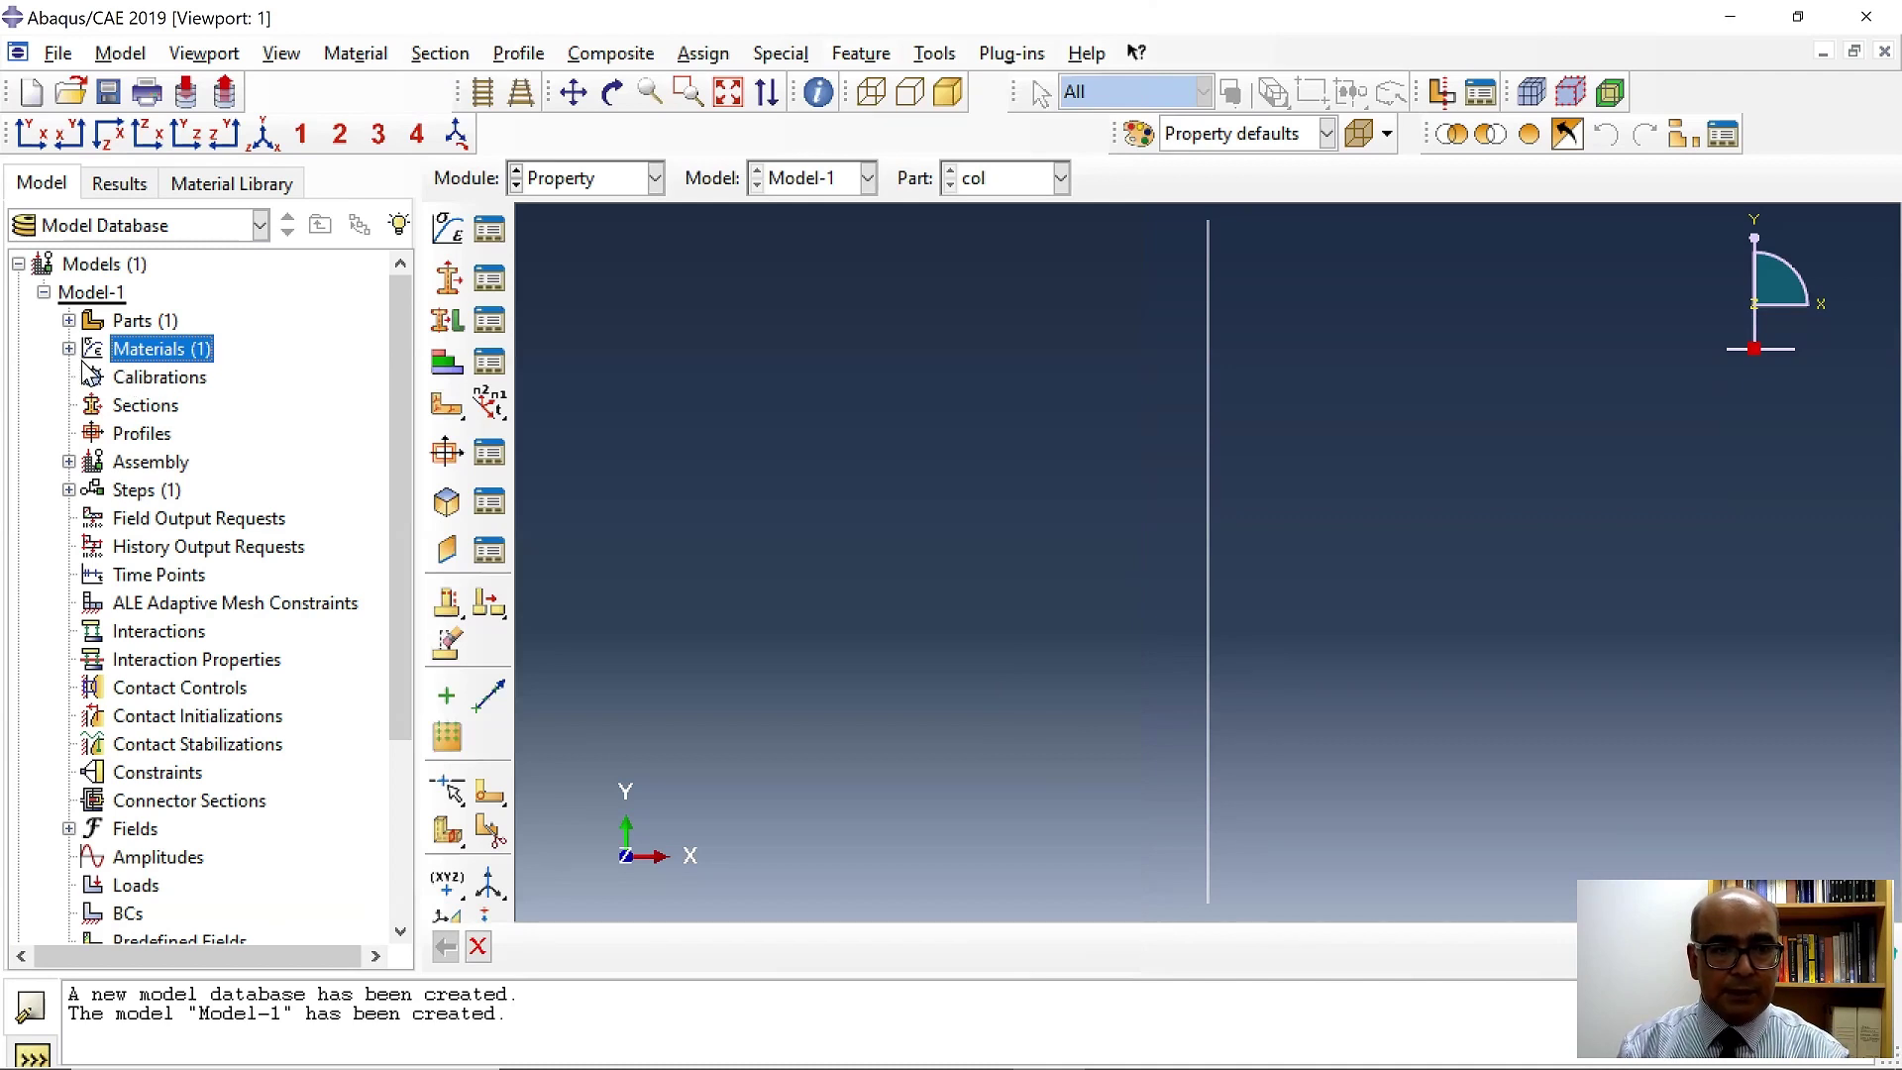
Create a beam section with section Poisson's ratio 0.3.
double_click(147, 403)
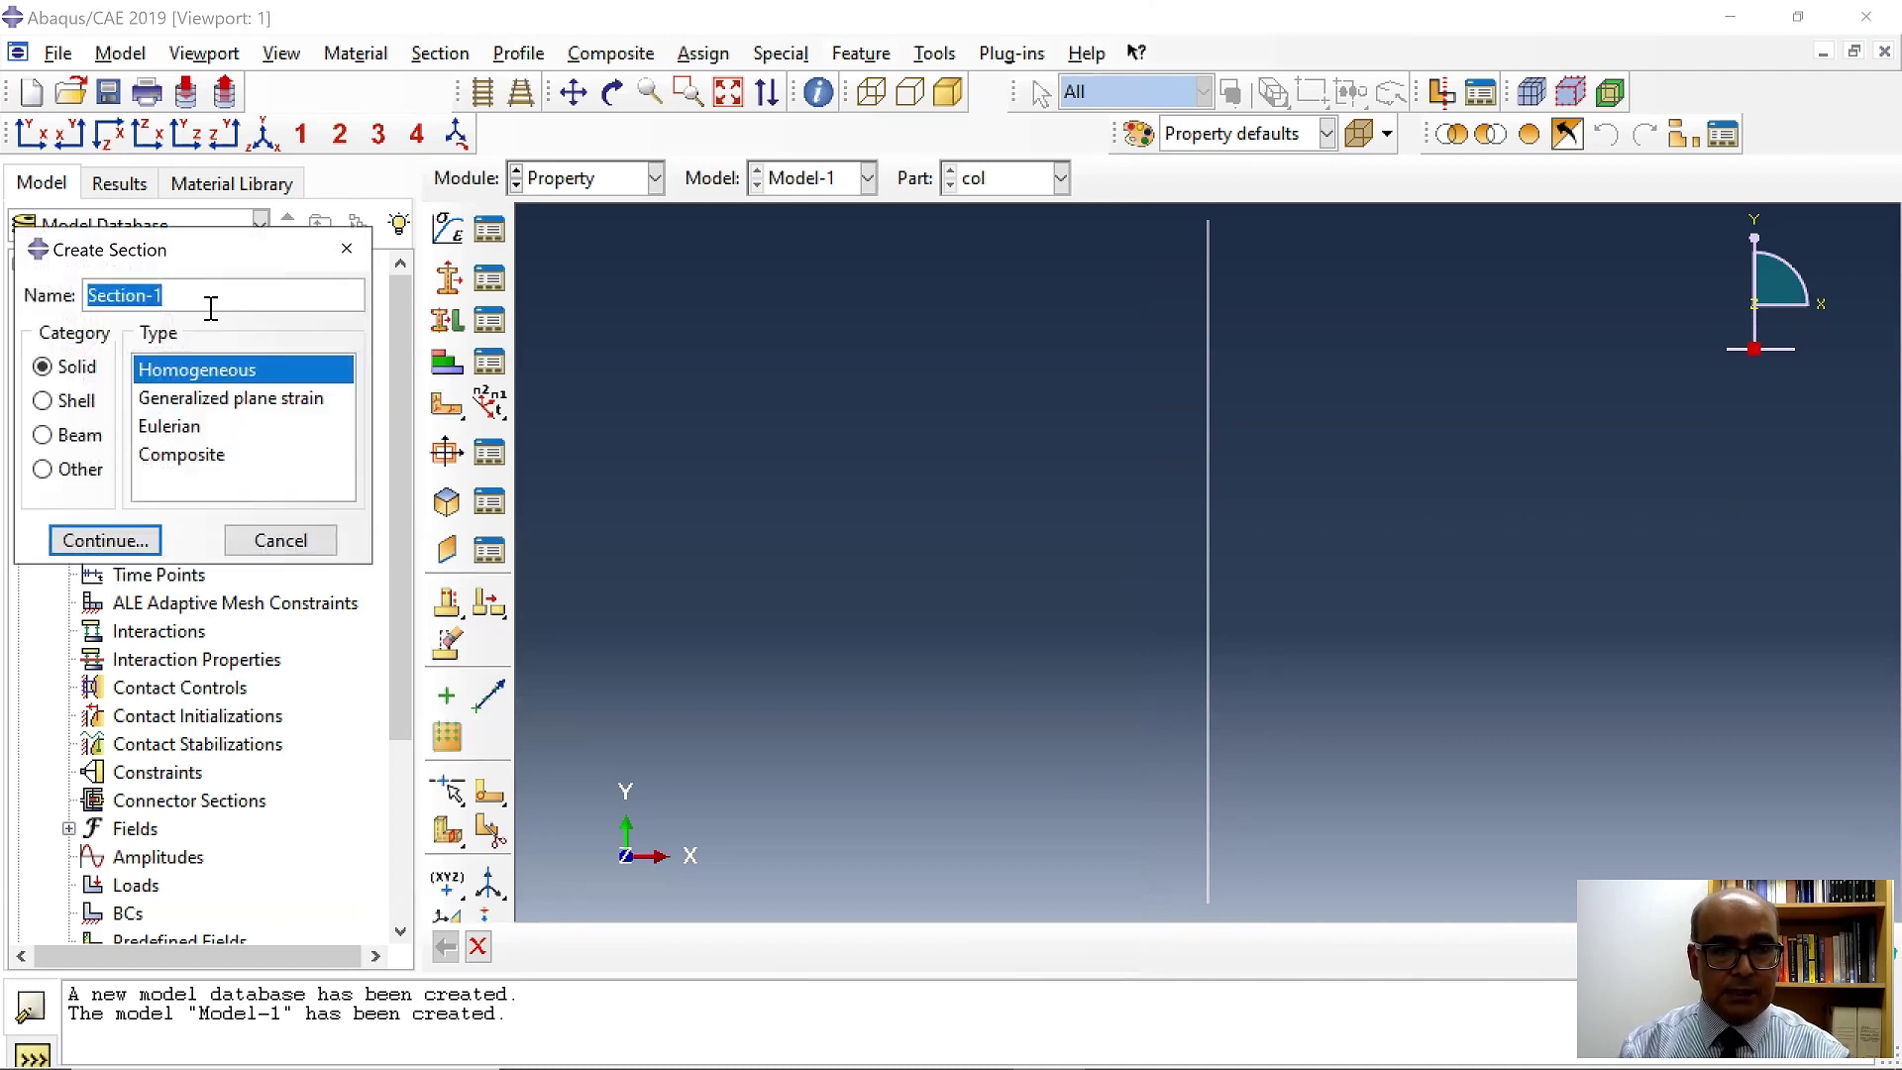
click(82, 438)
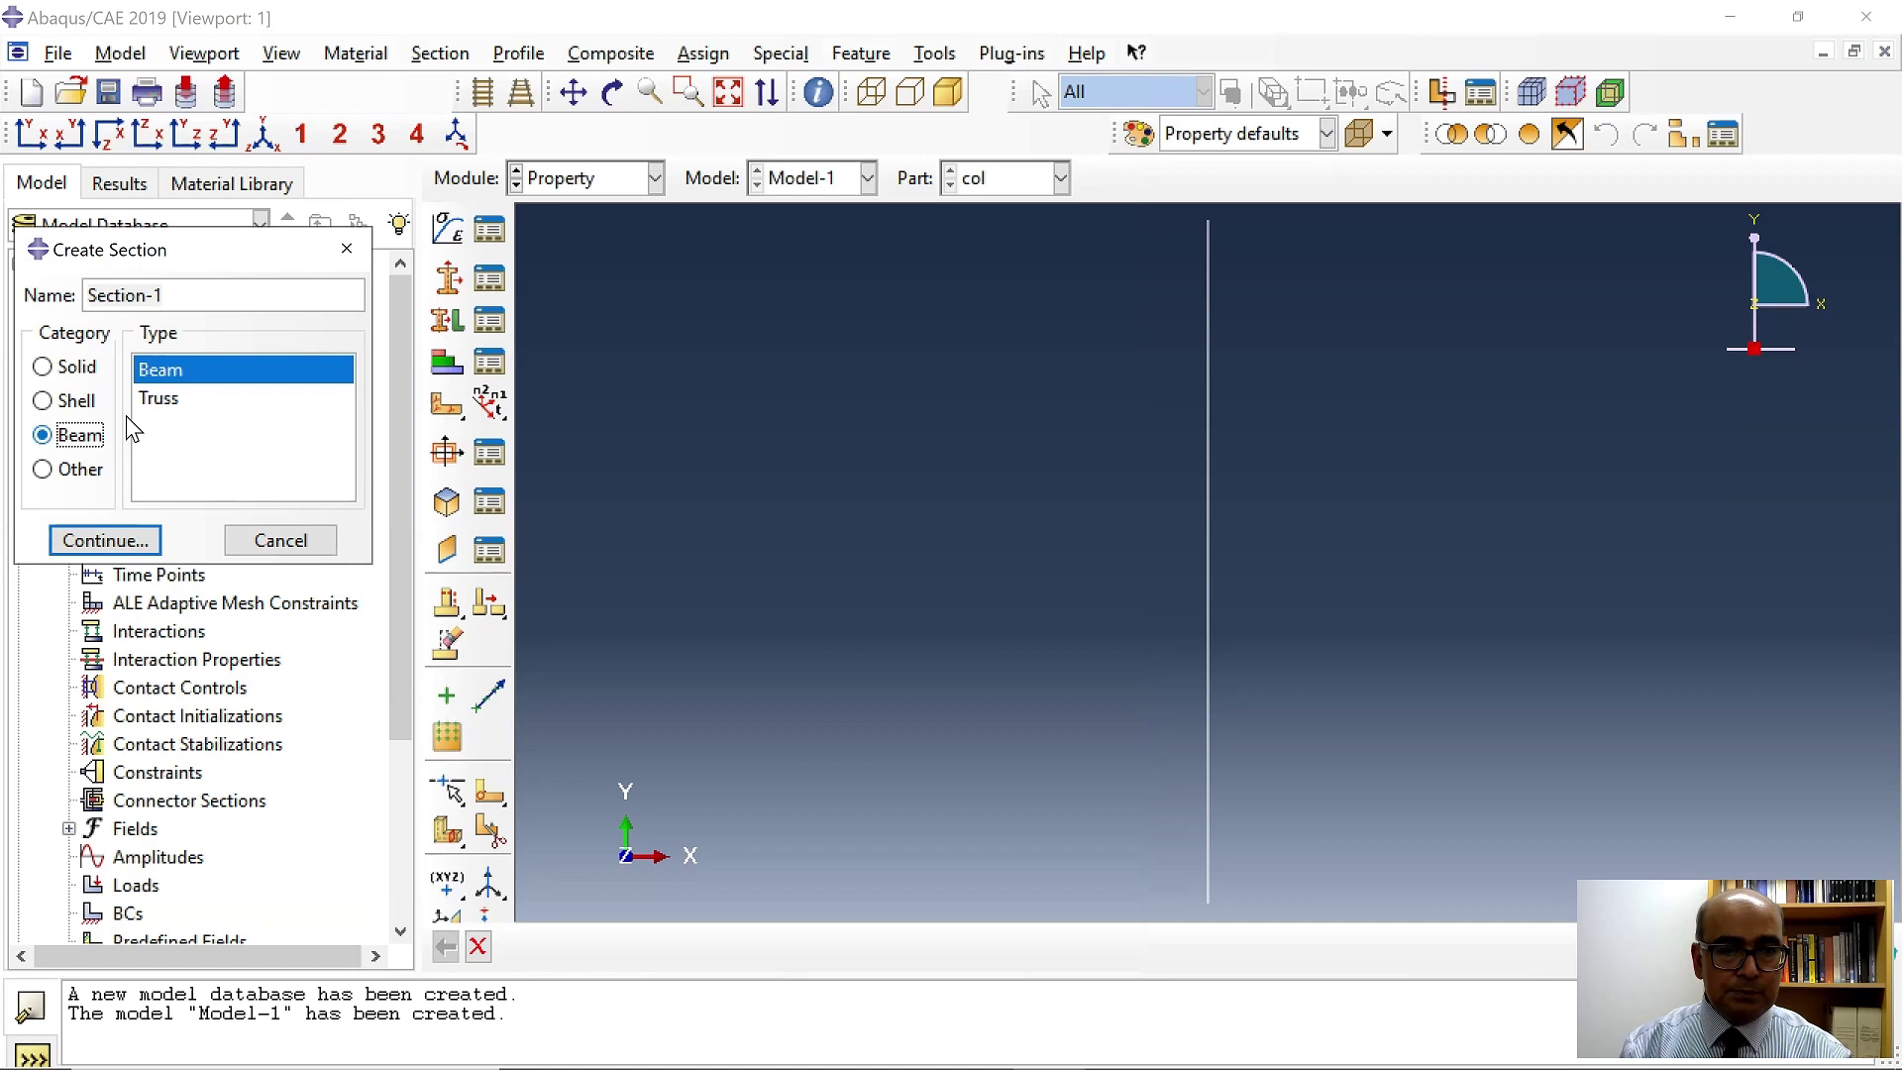
click(131, 539)
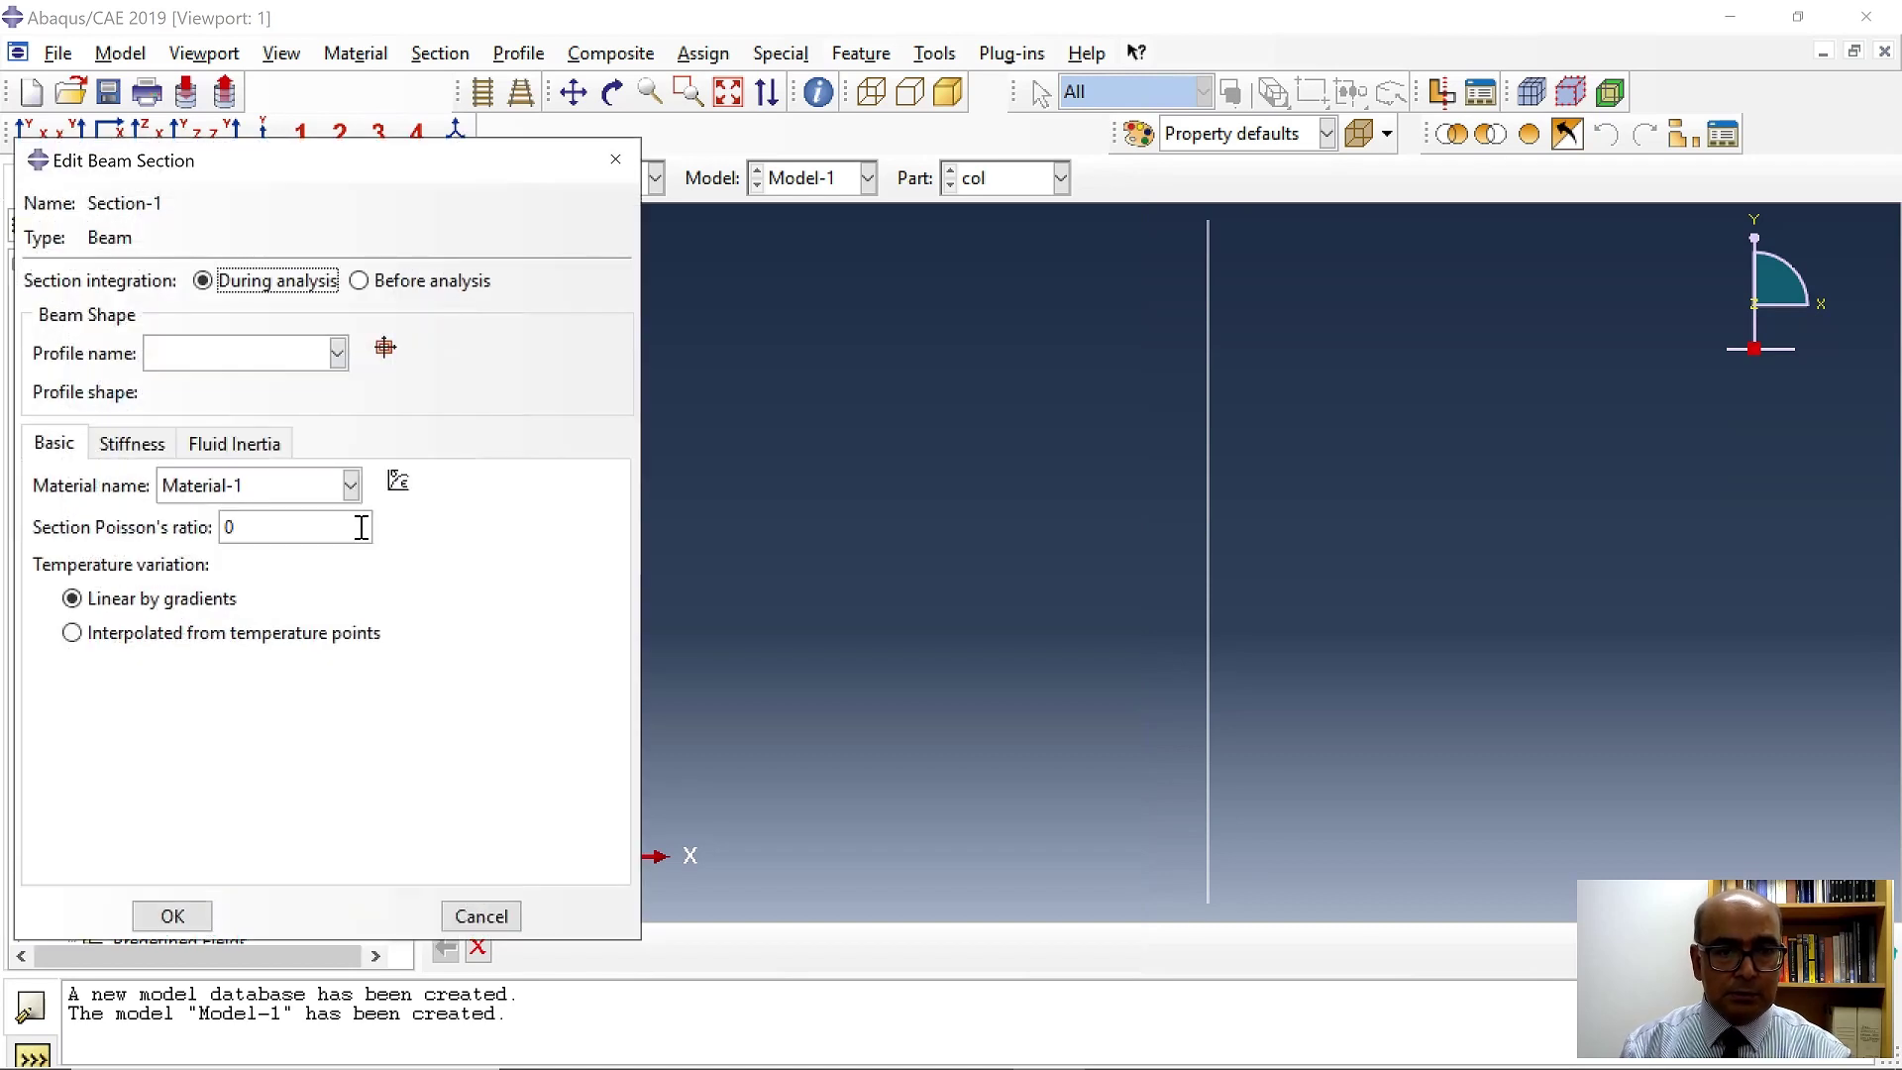
double_click(255, 515)
text(0)
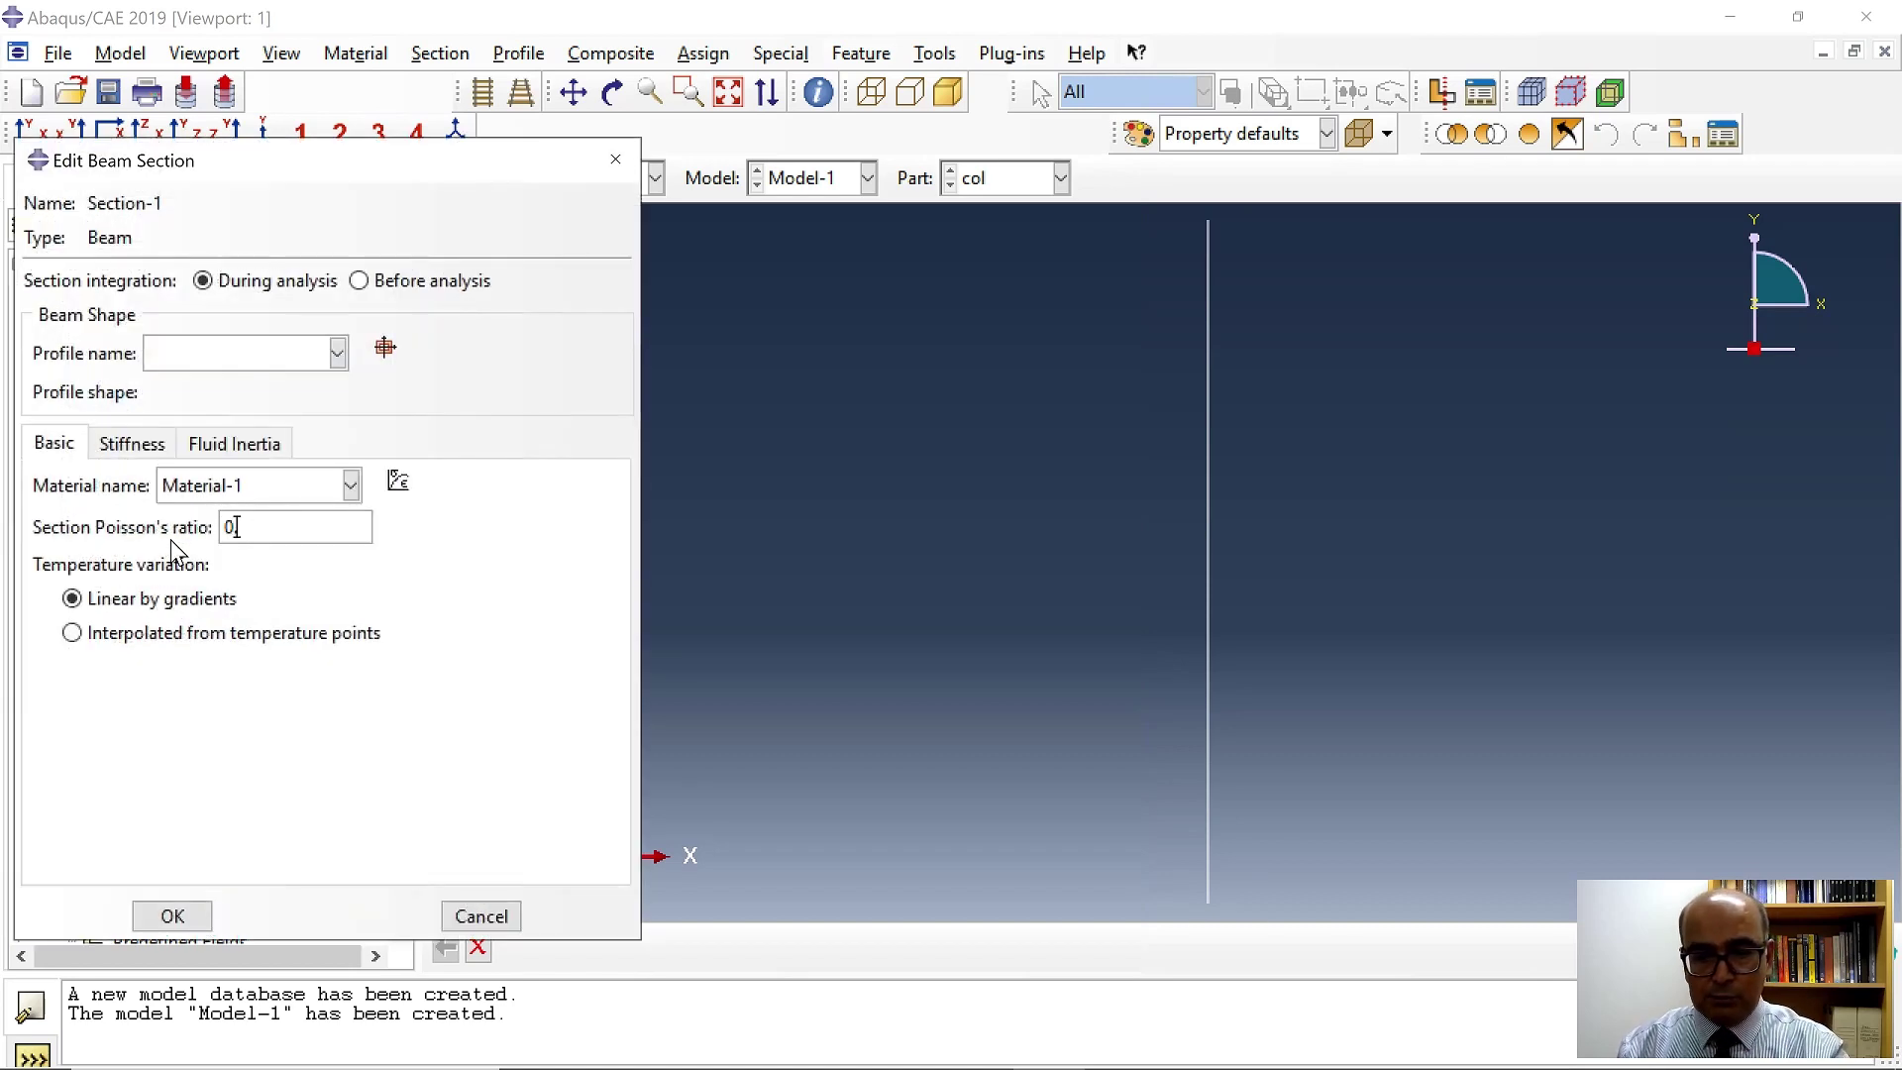
text(.3)
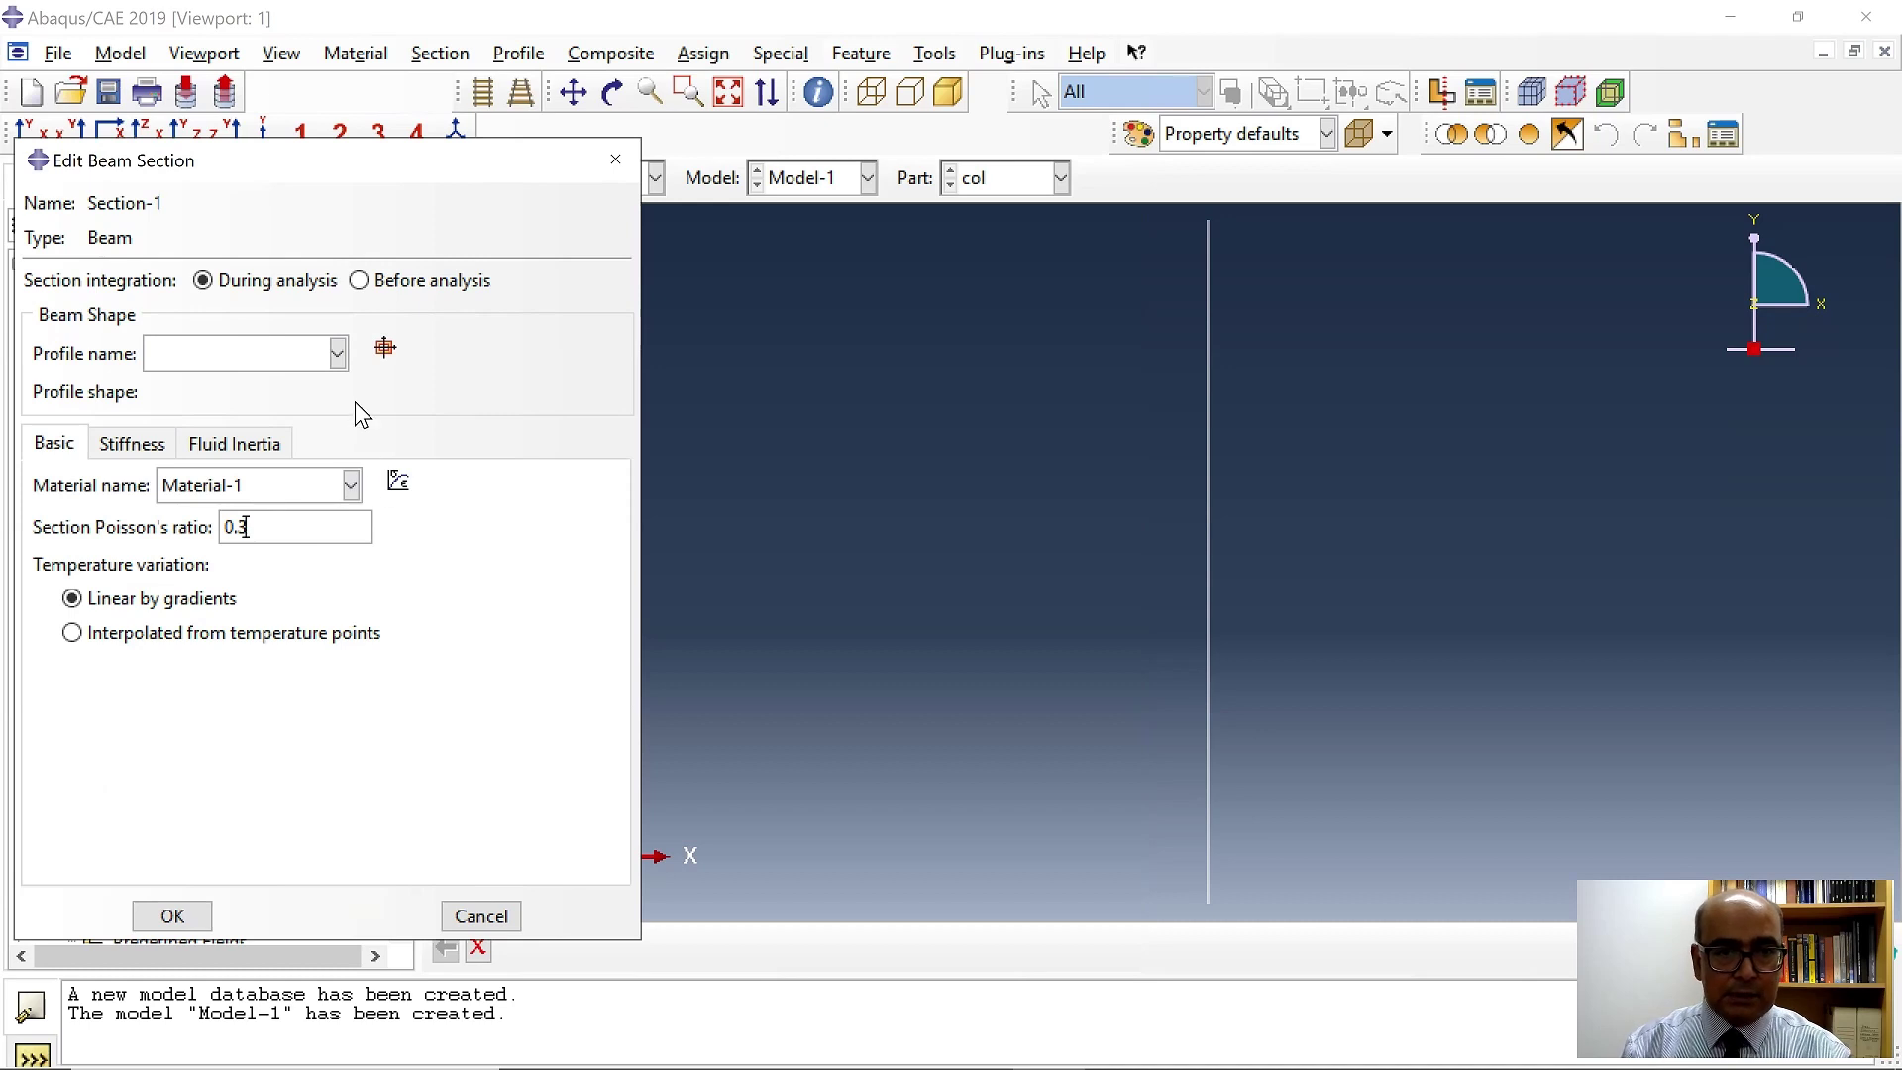
Give the beam section a circular profile of radius 0.0786 and confirm it.
click(386, 349)
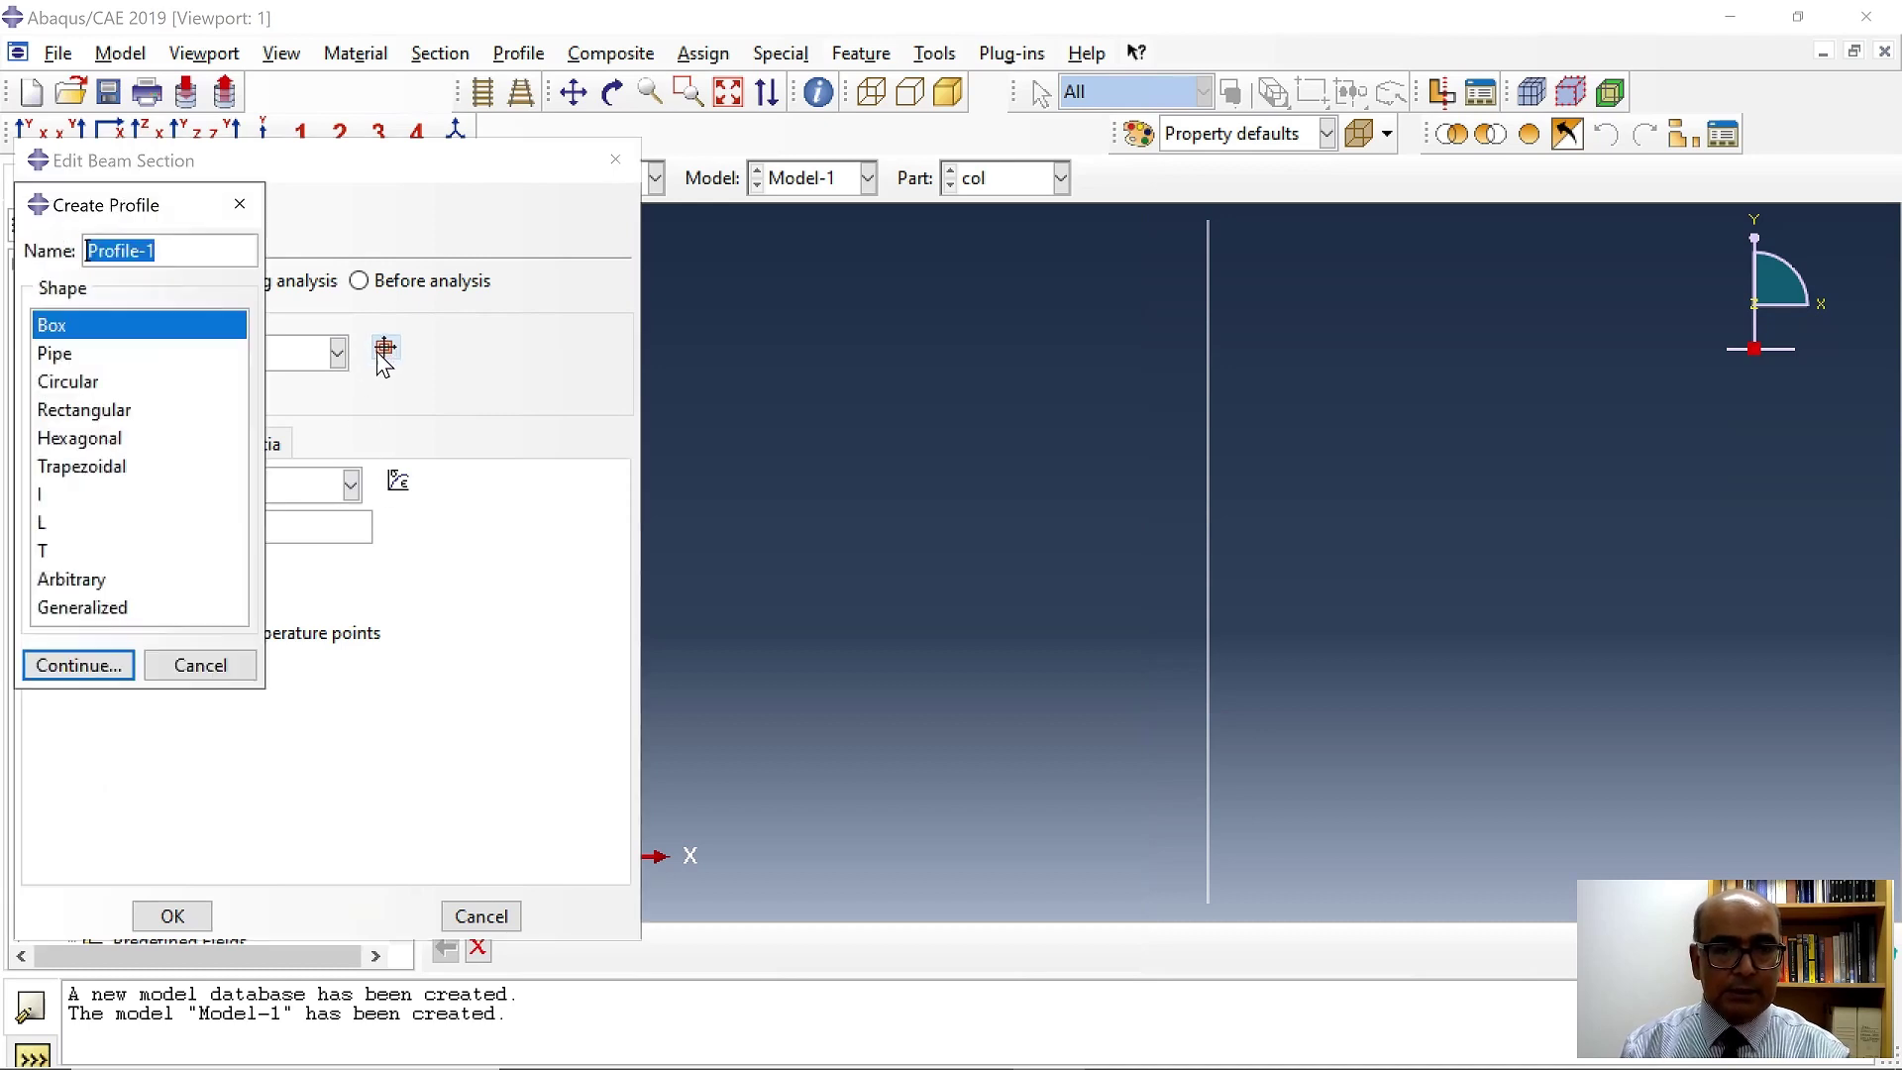
click(83, 383)
click(79, 665)
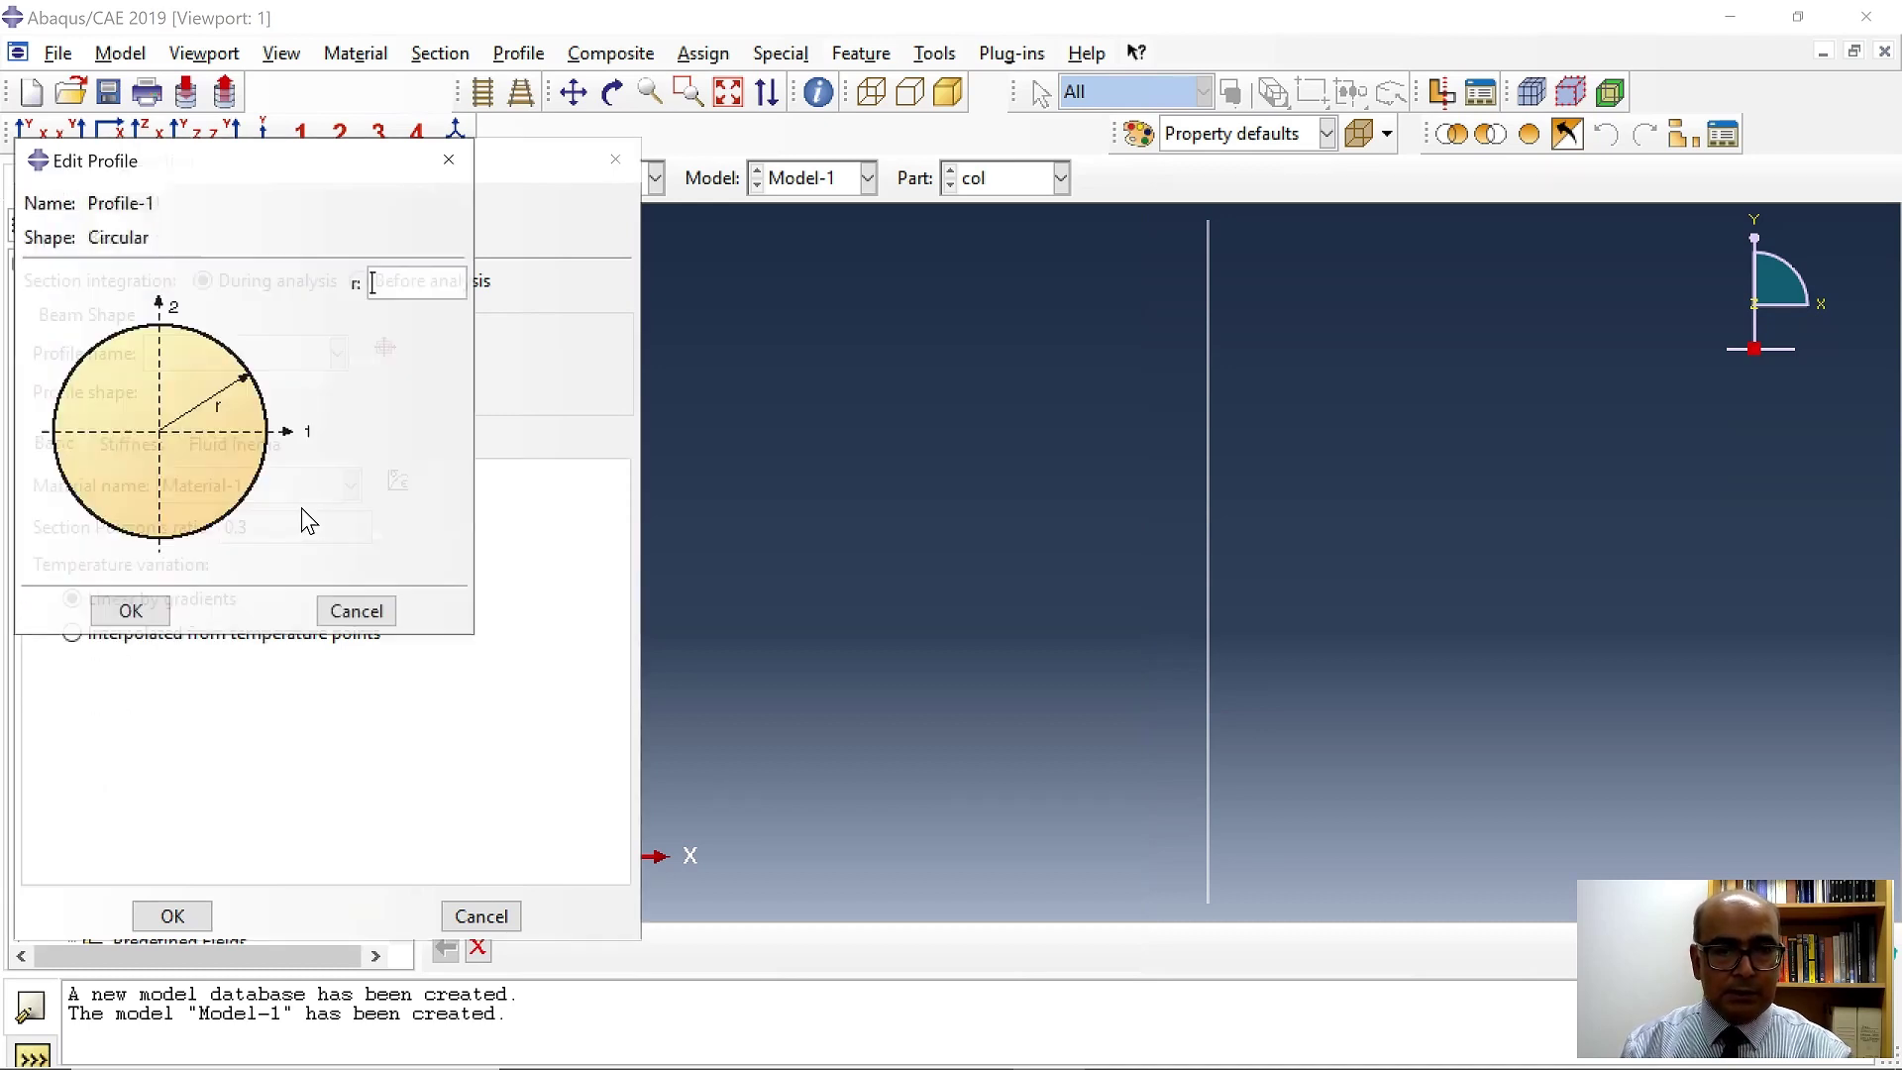
text(0.)
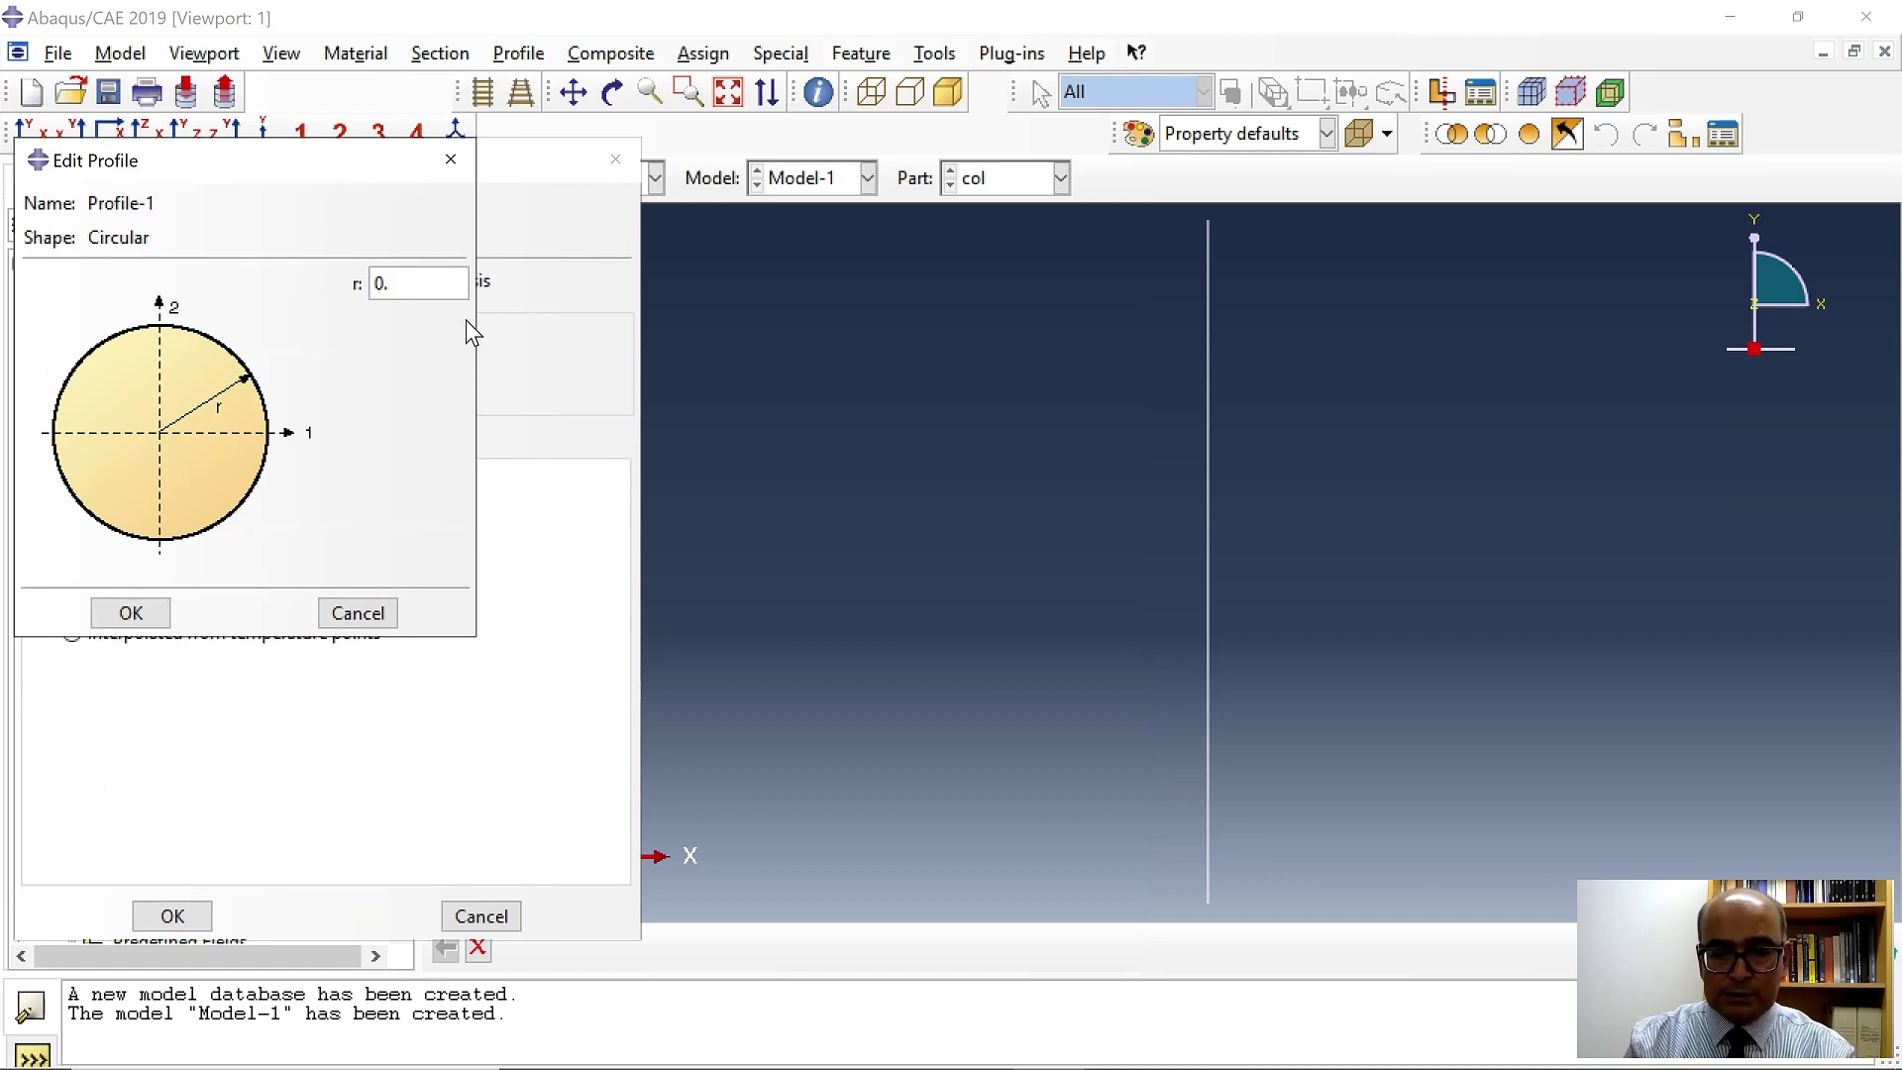
text(0786)
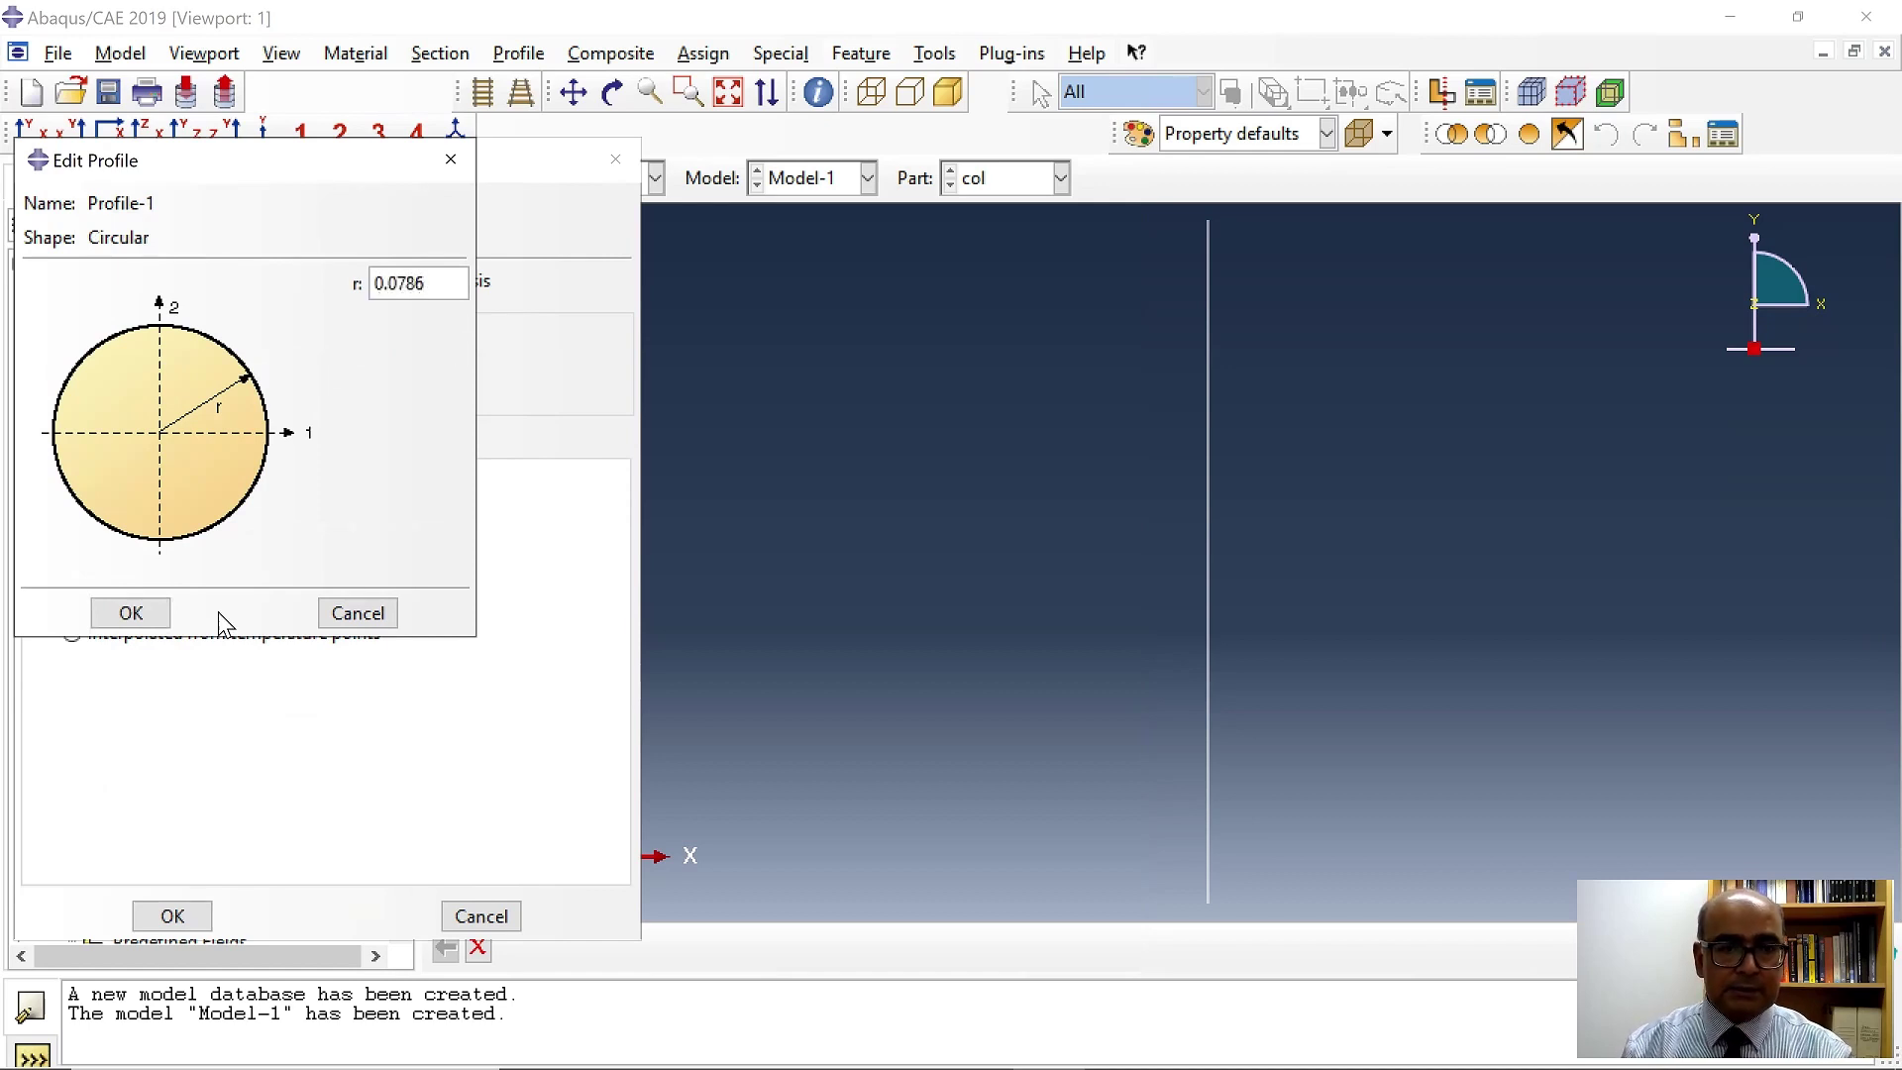
click(131, 612)
click(172, 916)
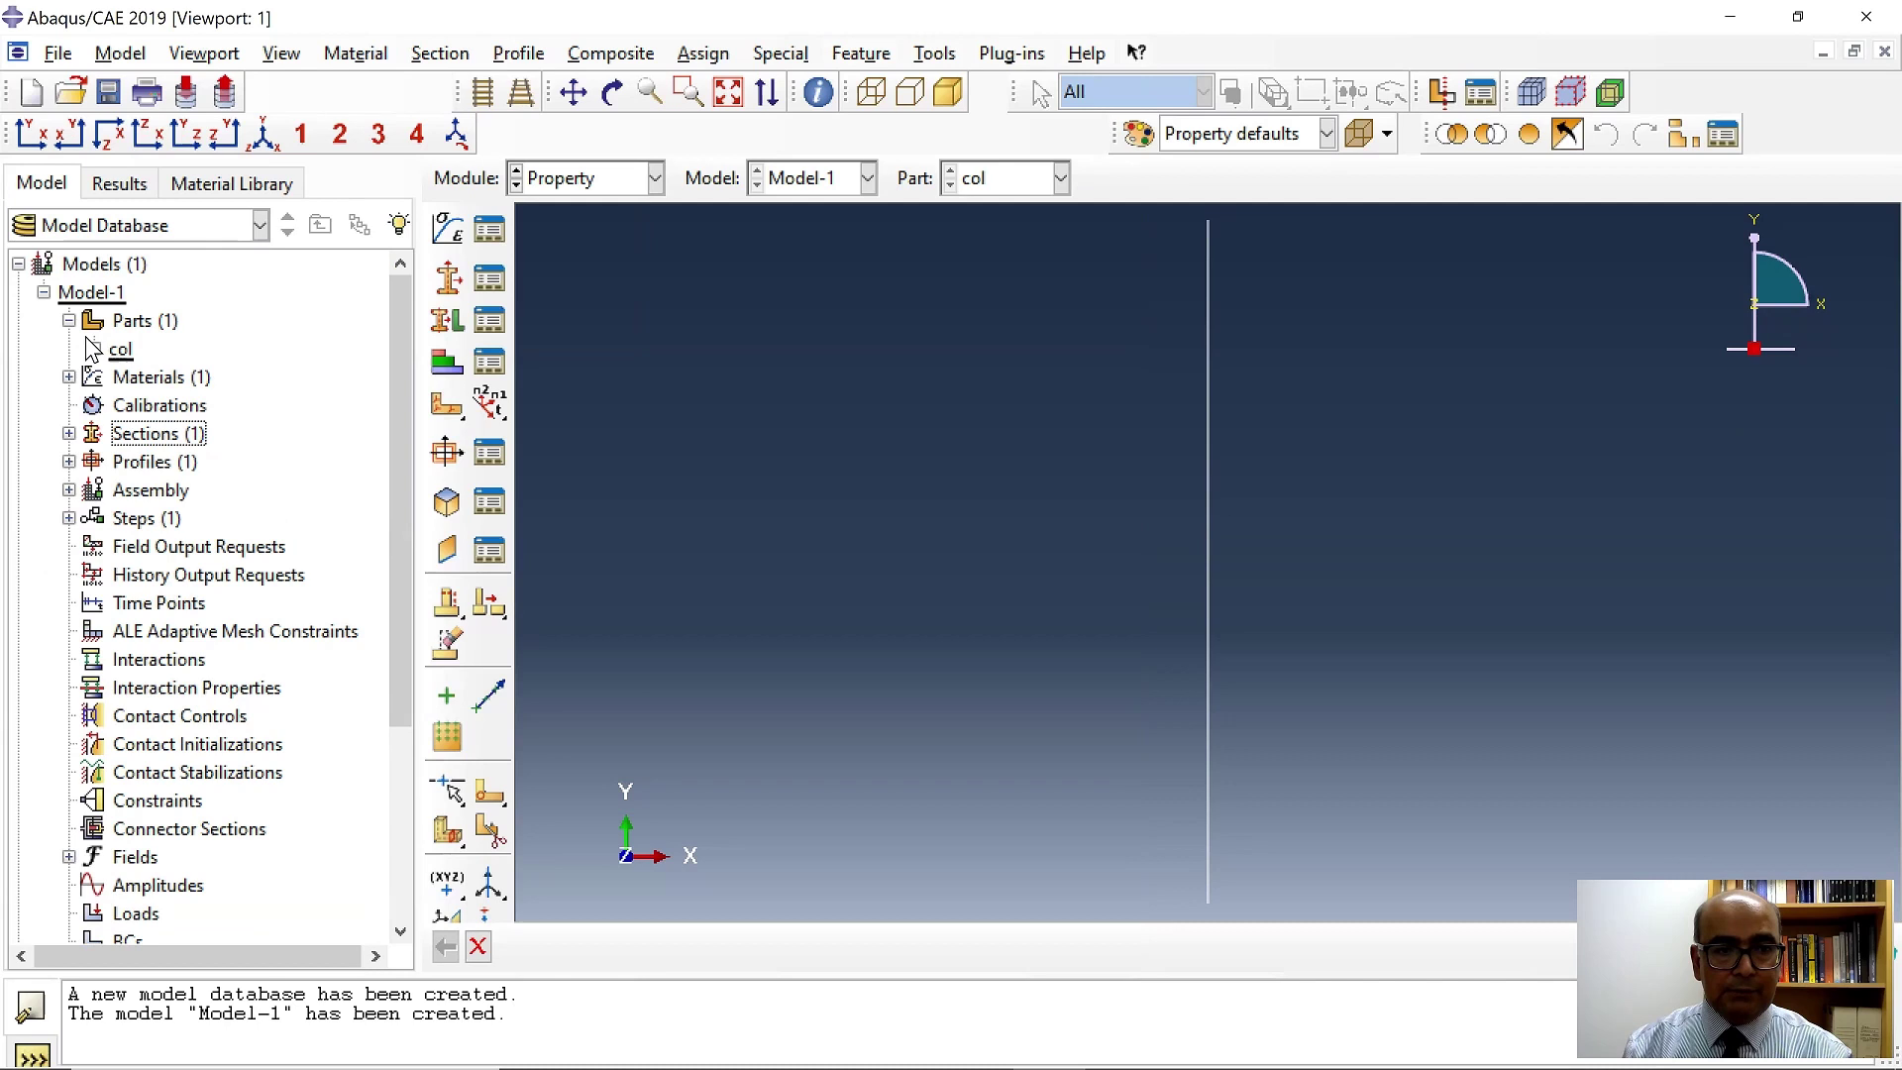
Assign the beam section to the col column line.
click(93, 349)
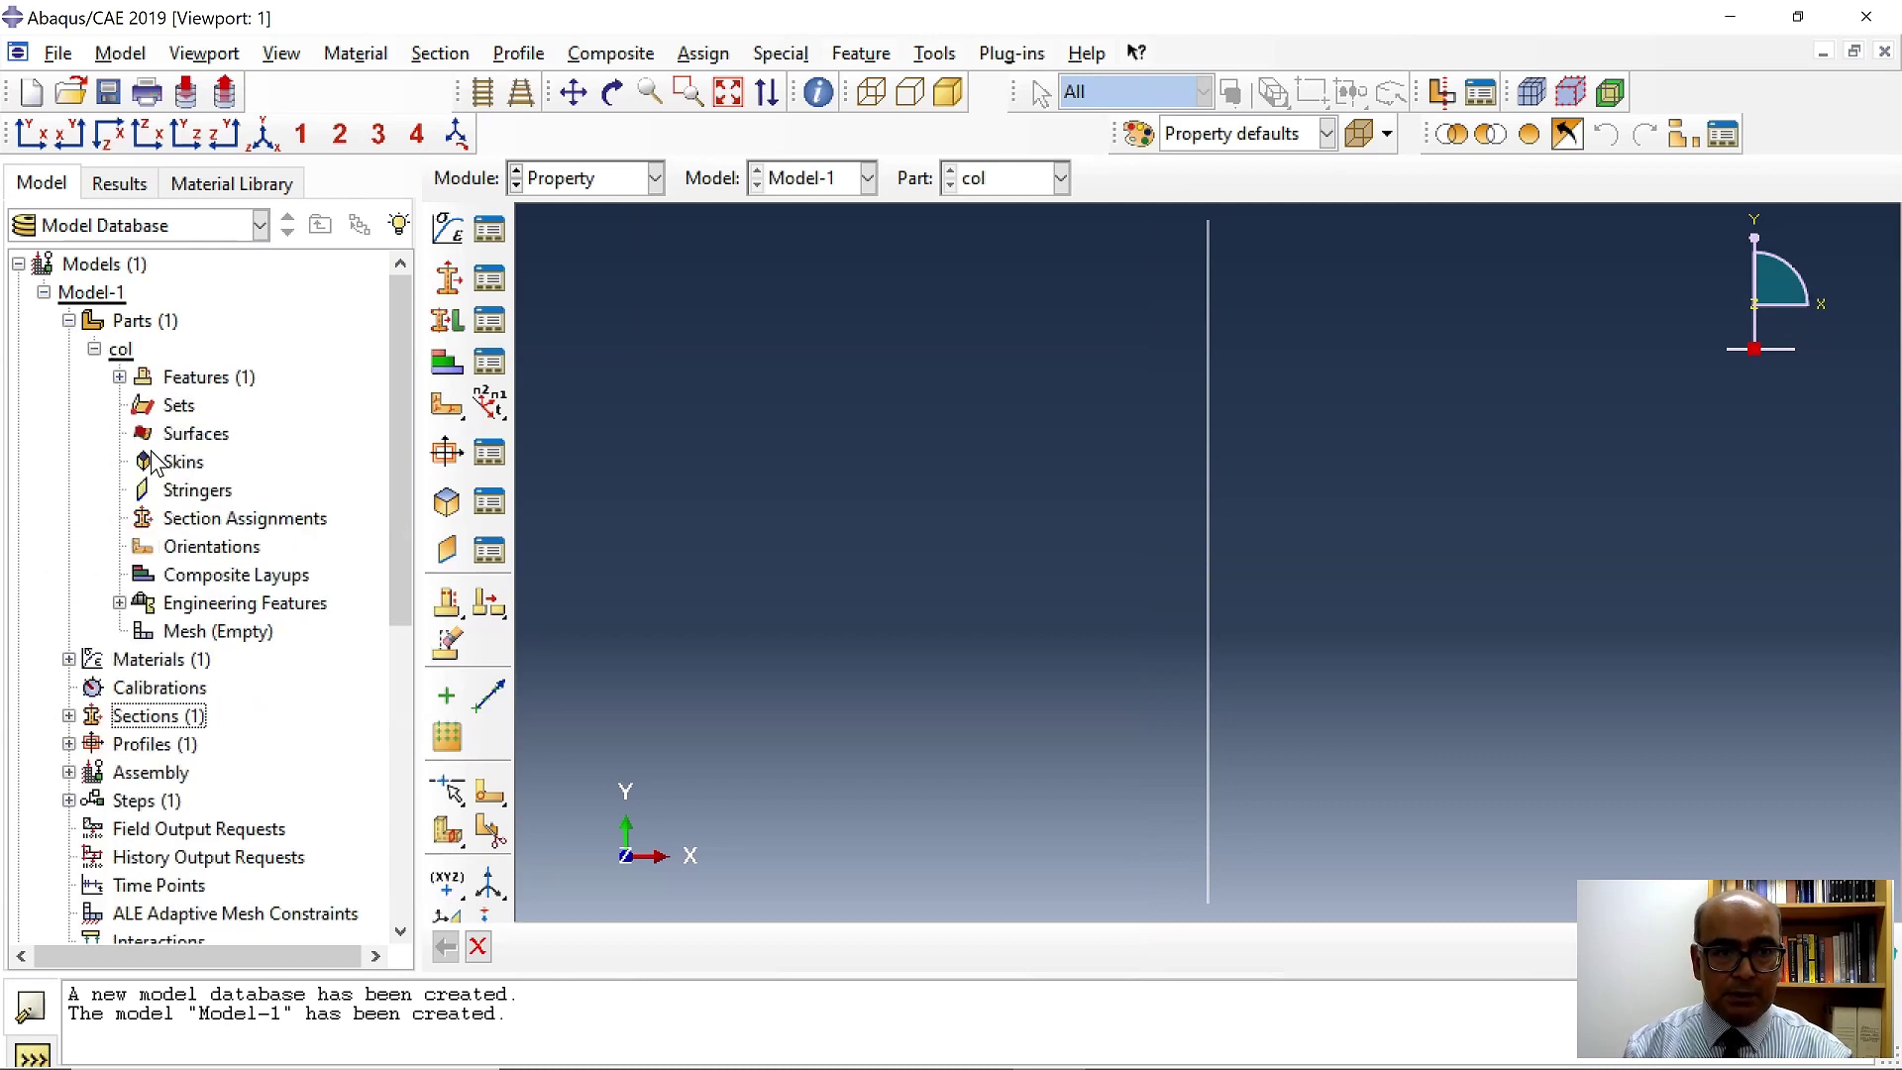
double_click(212, 516)
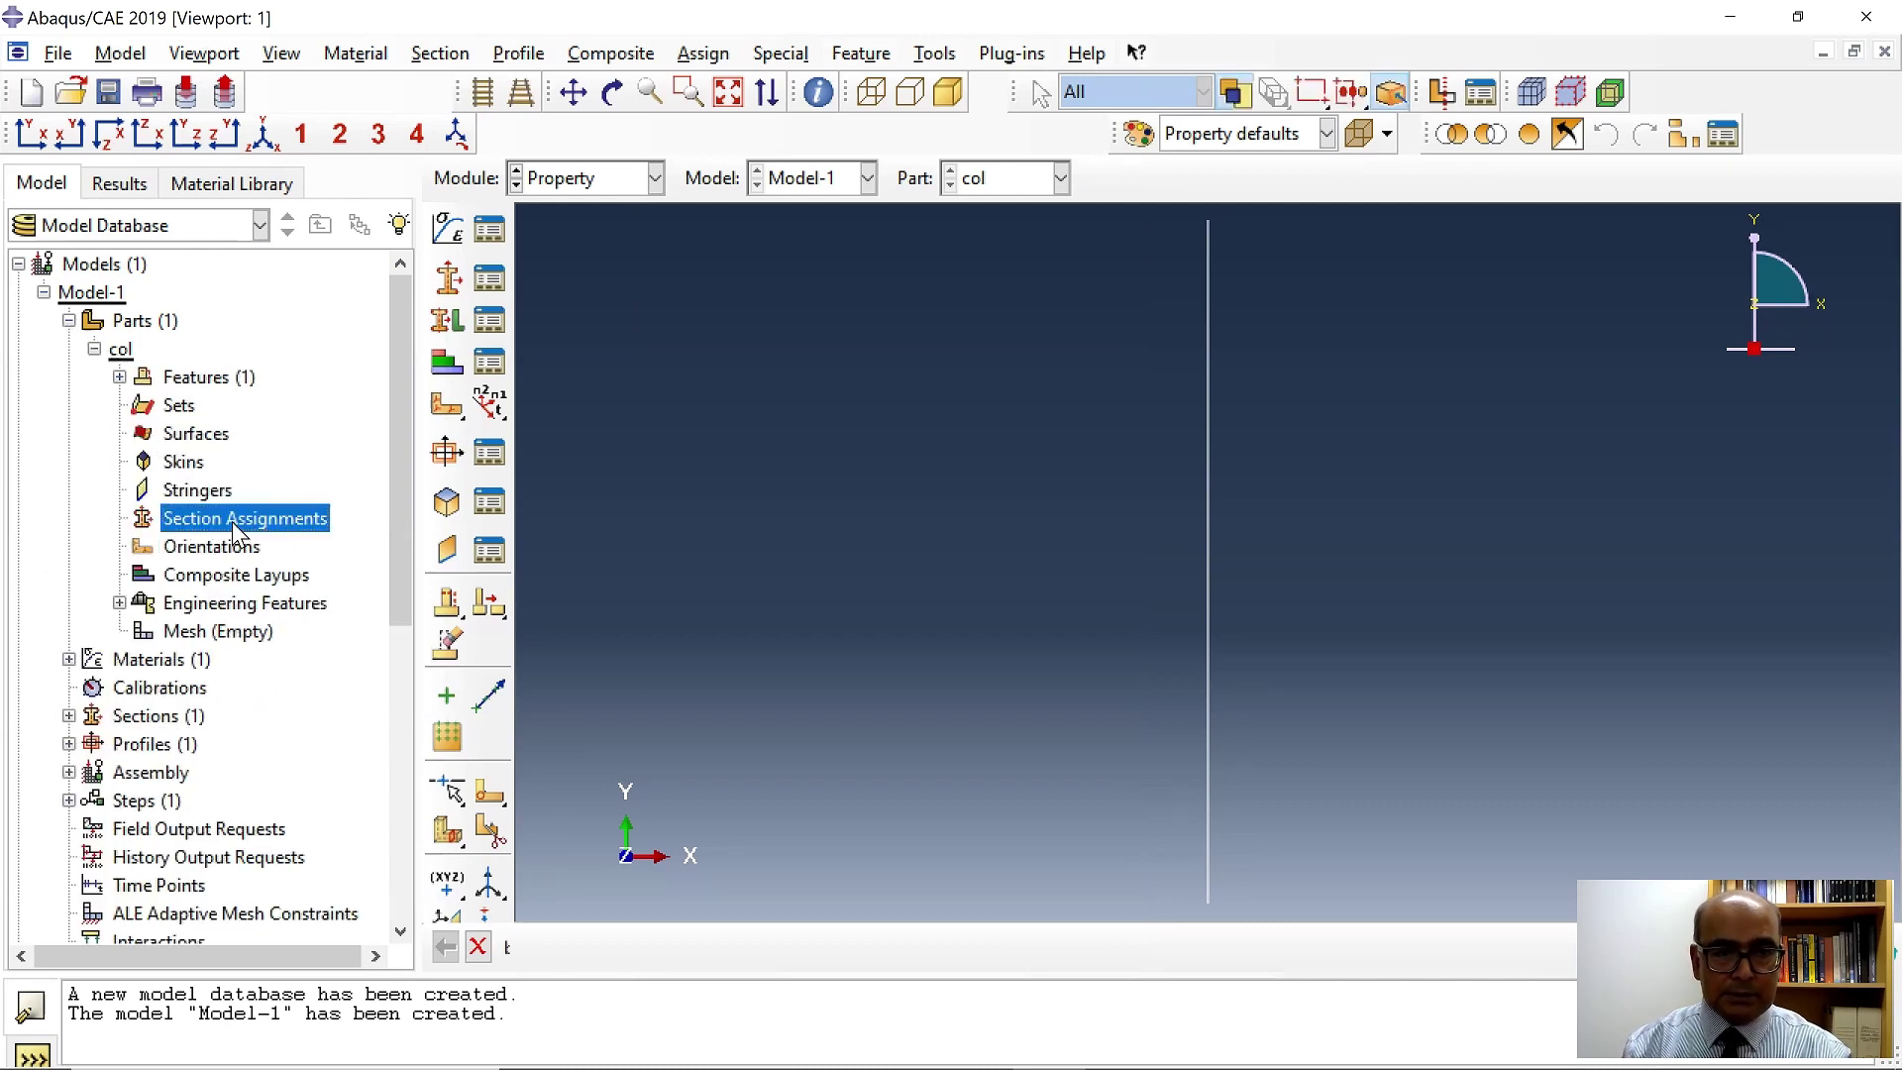
click(1207, 554)
click(1128, 948)
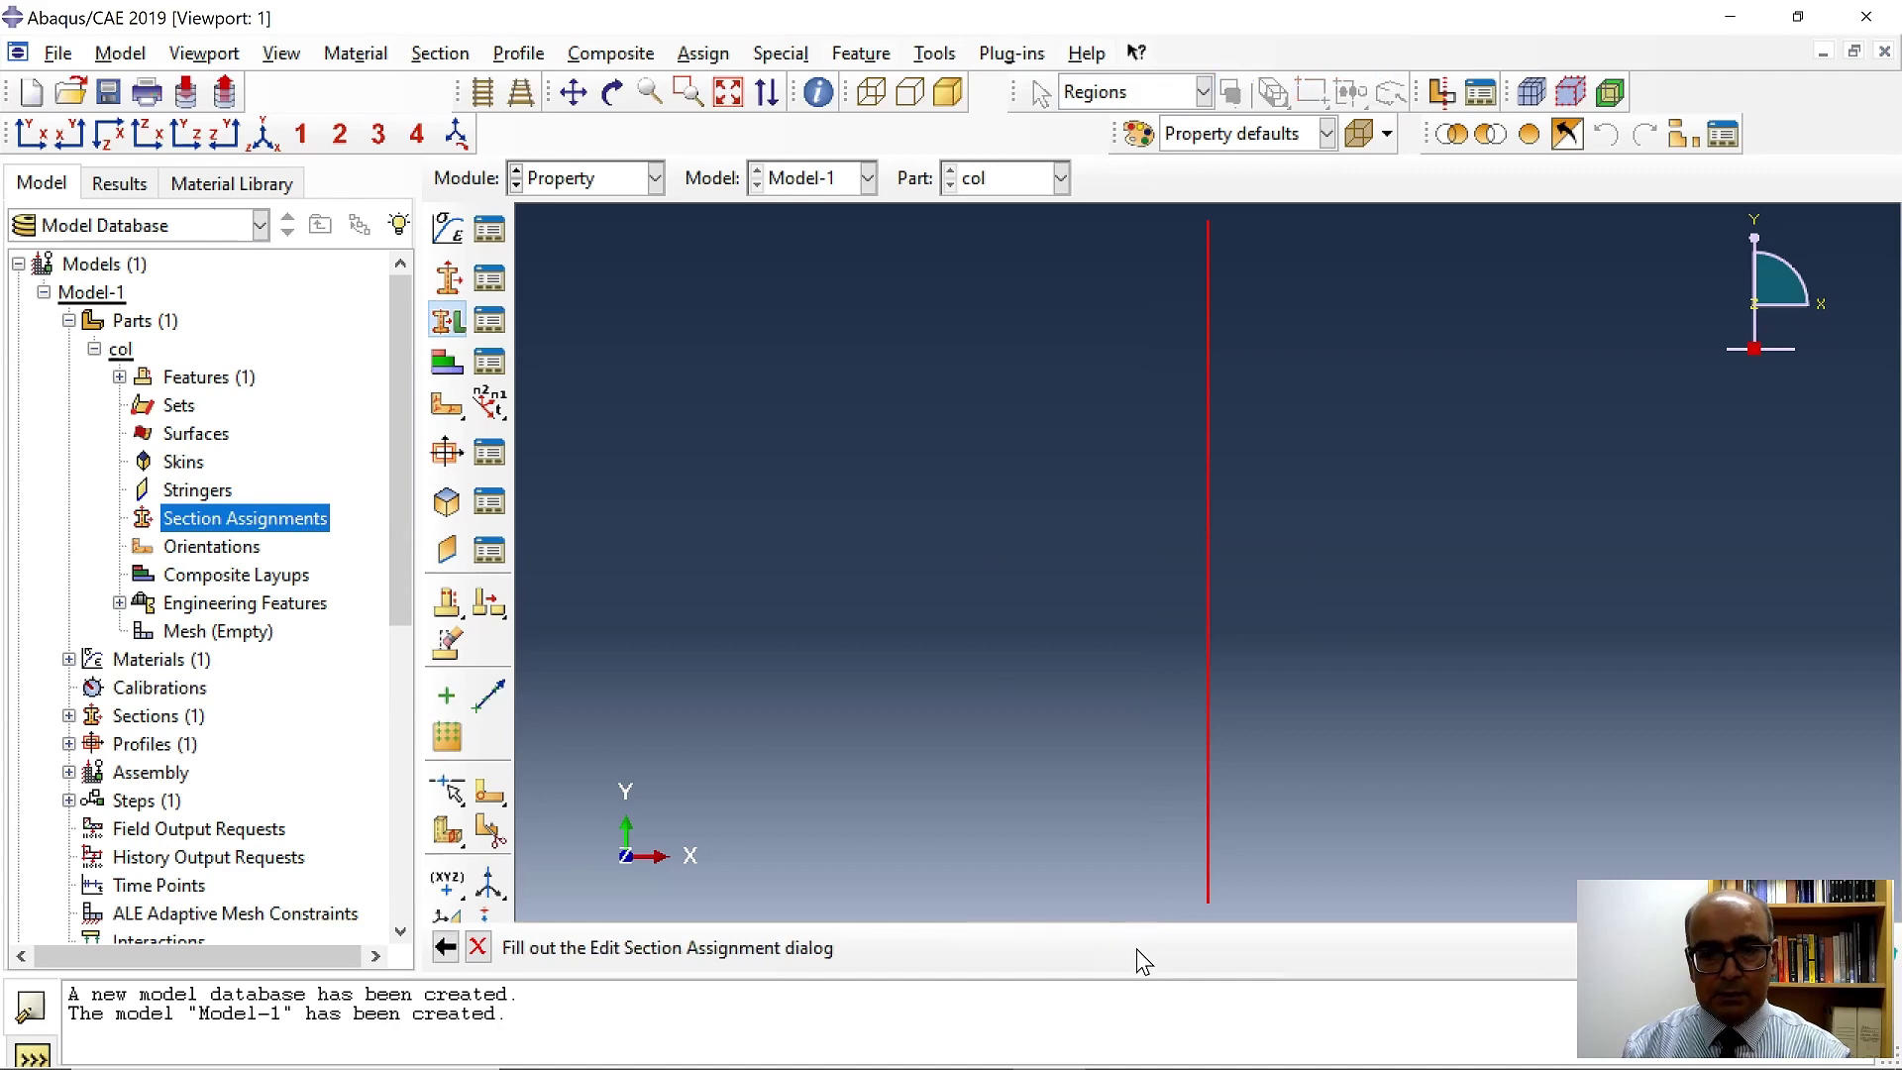
click(99, 688)
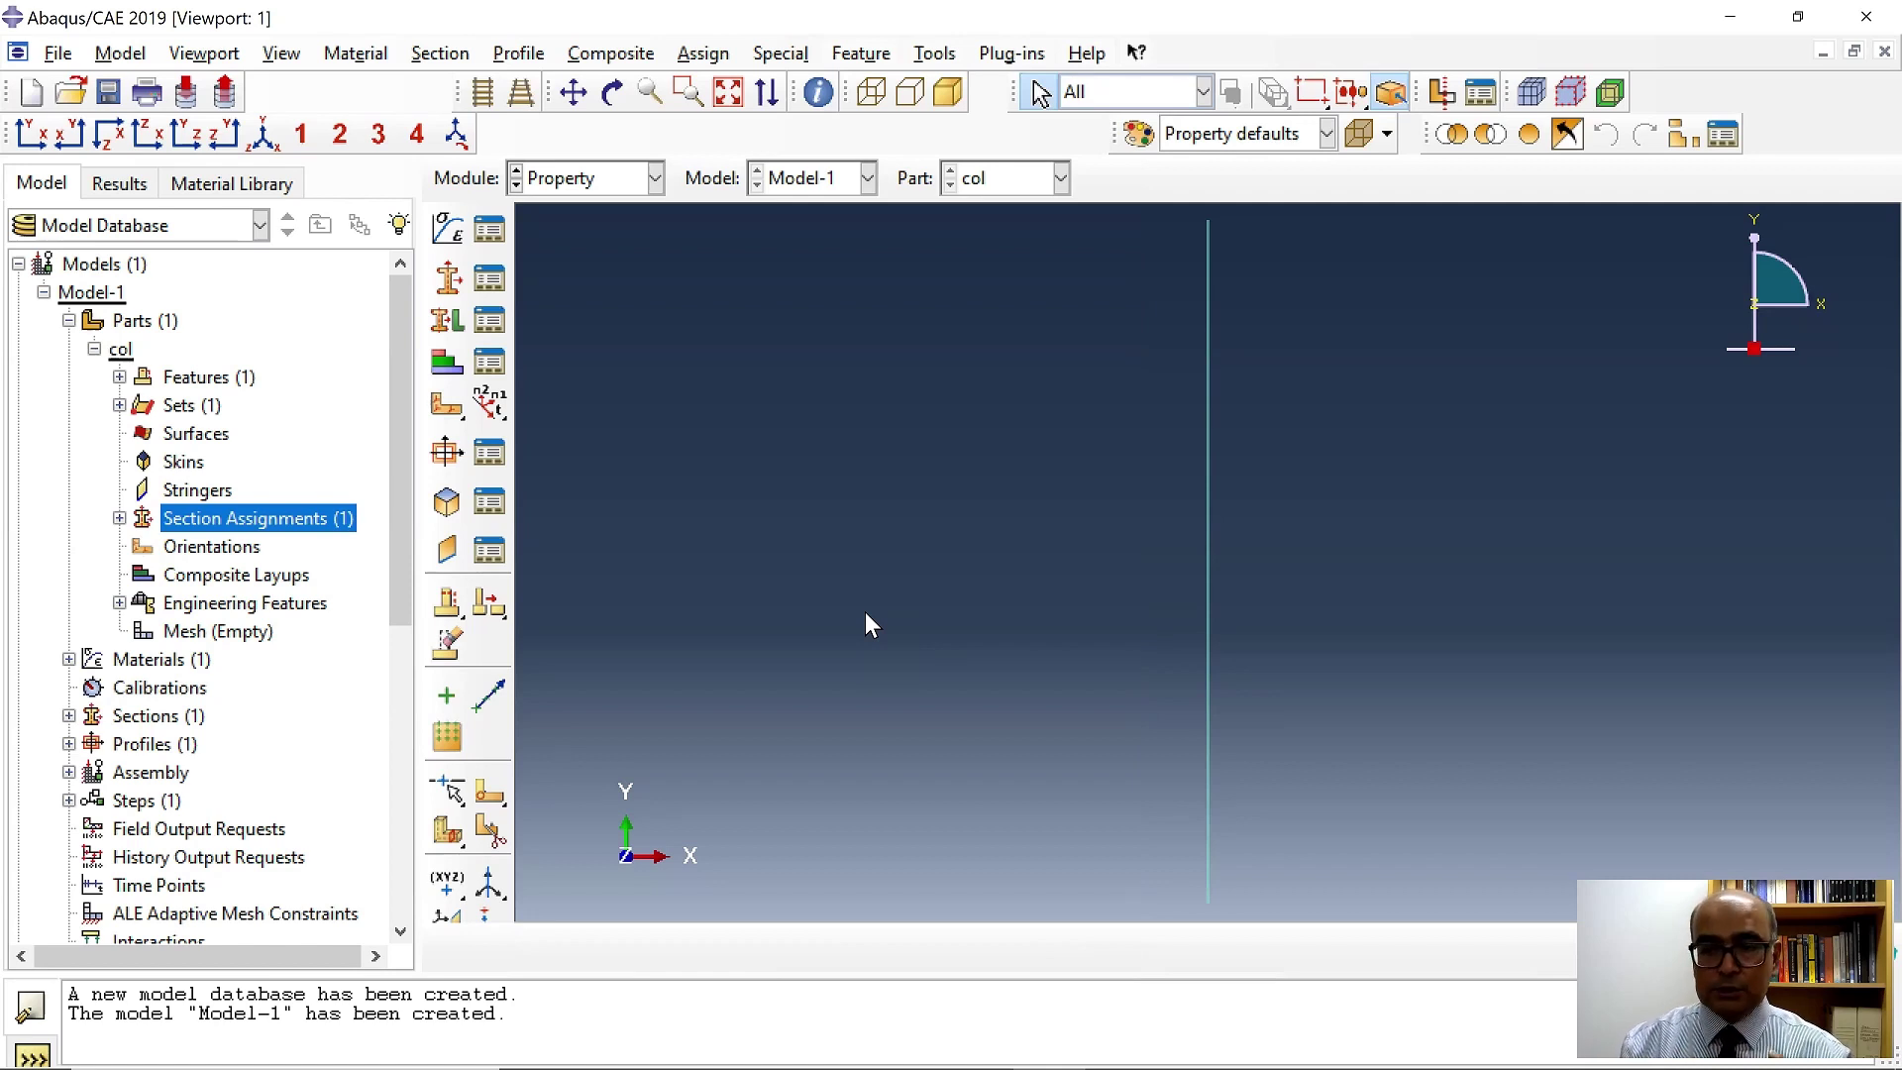
Set the column's beam section orientation with n1 direction 0.0,0.0,-1.0.
click(693, 55)
click(768, 114)
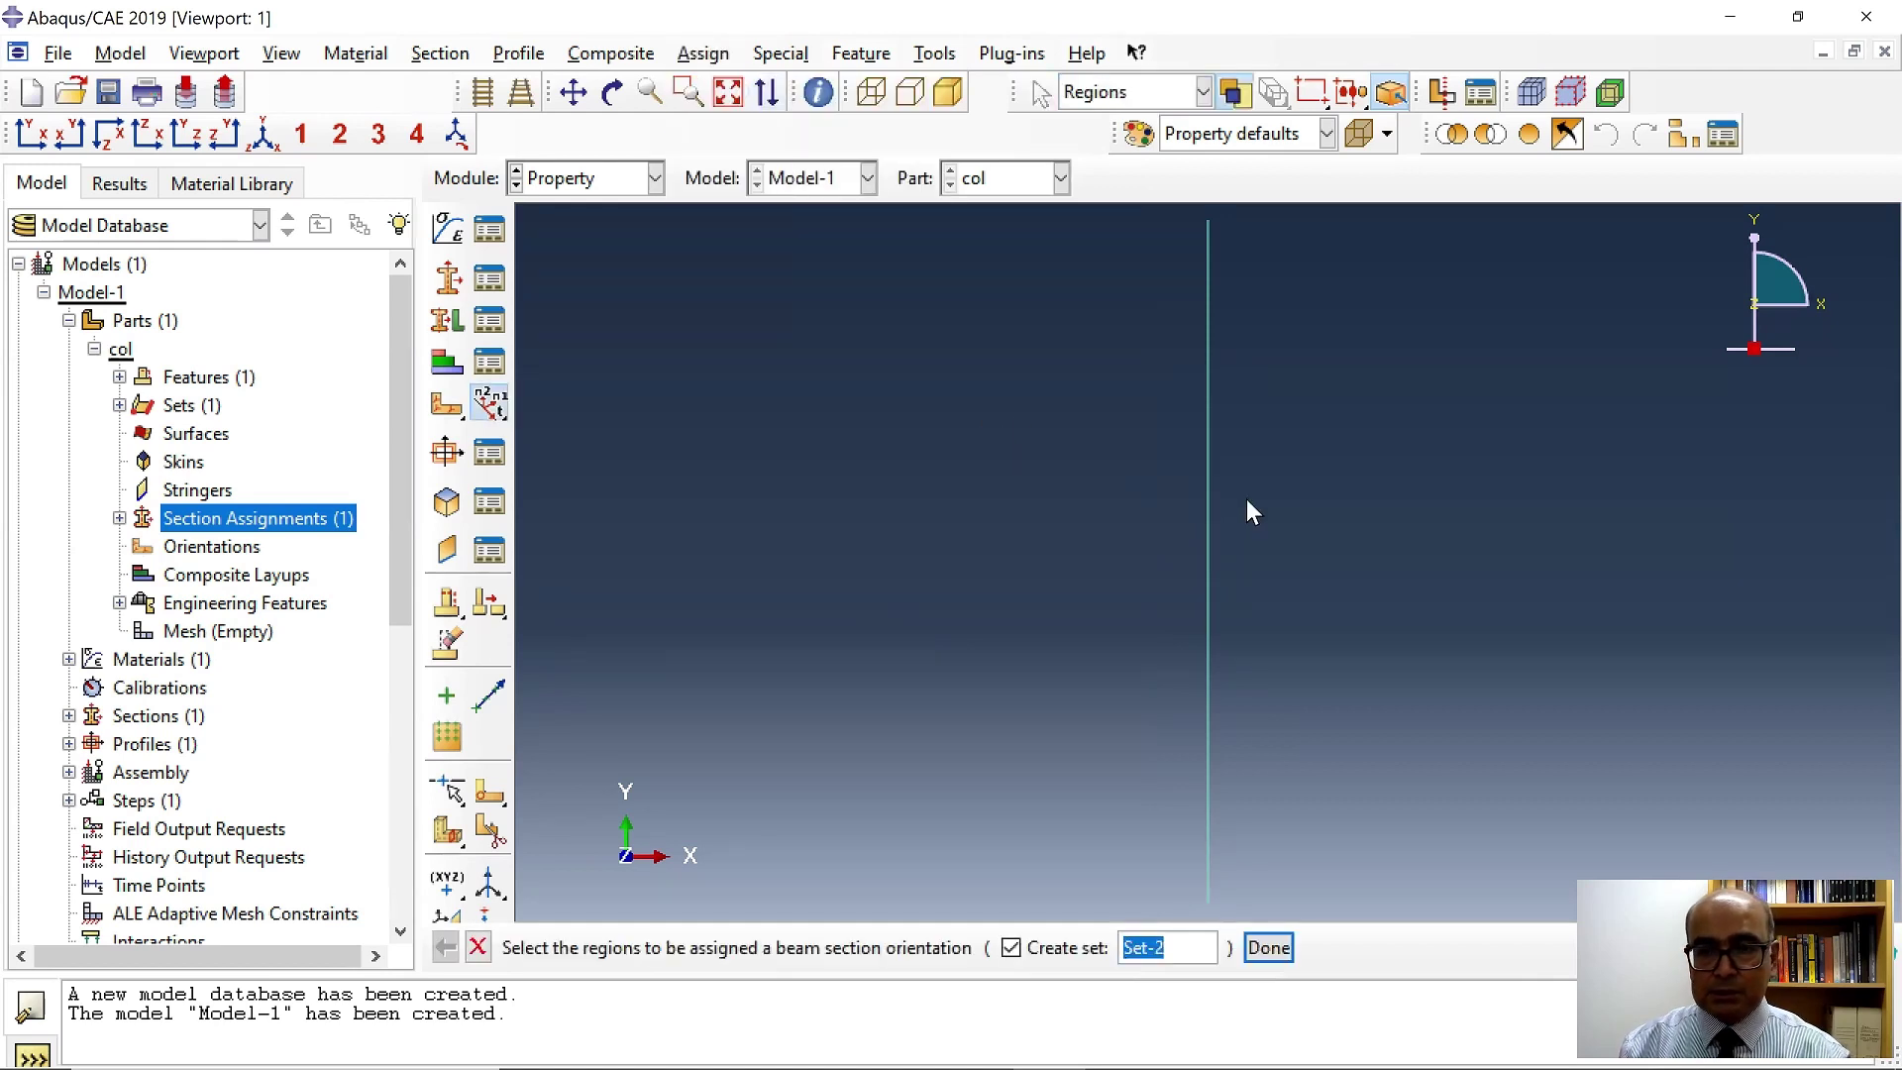
drag(1246, 497, 1126, 463)
click(1269, 947)
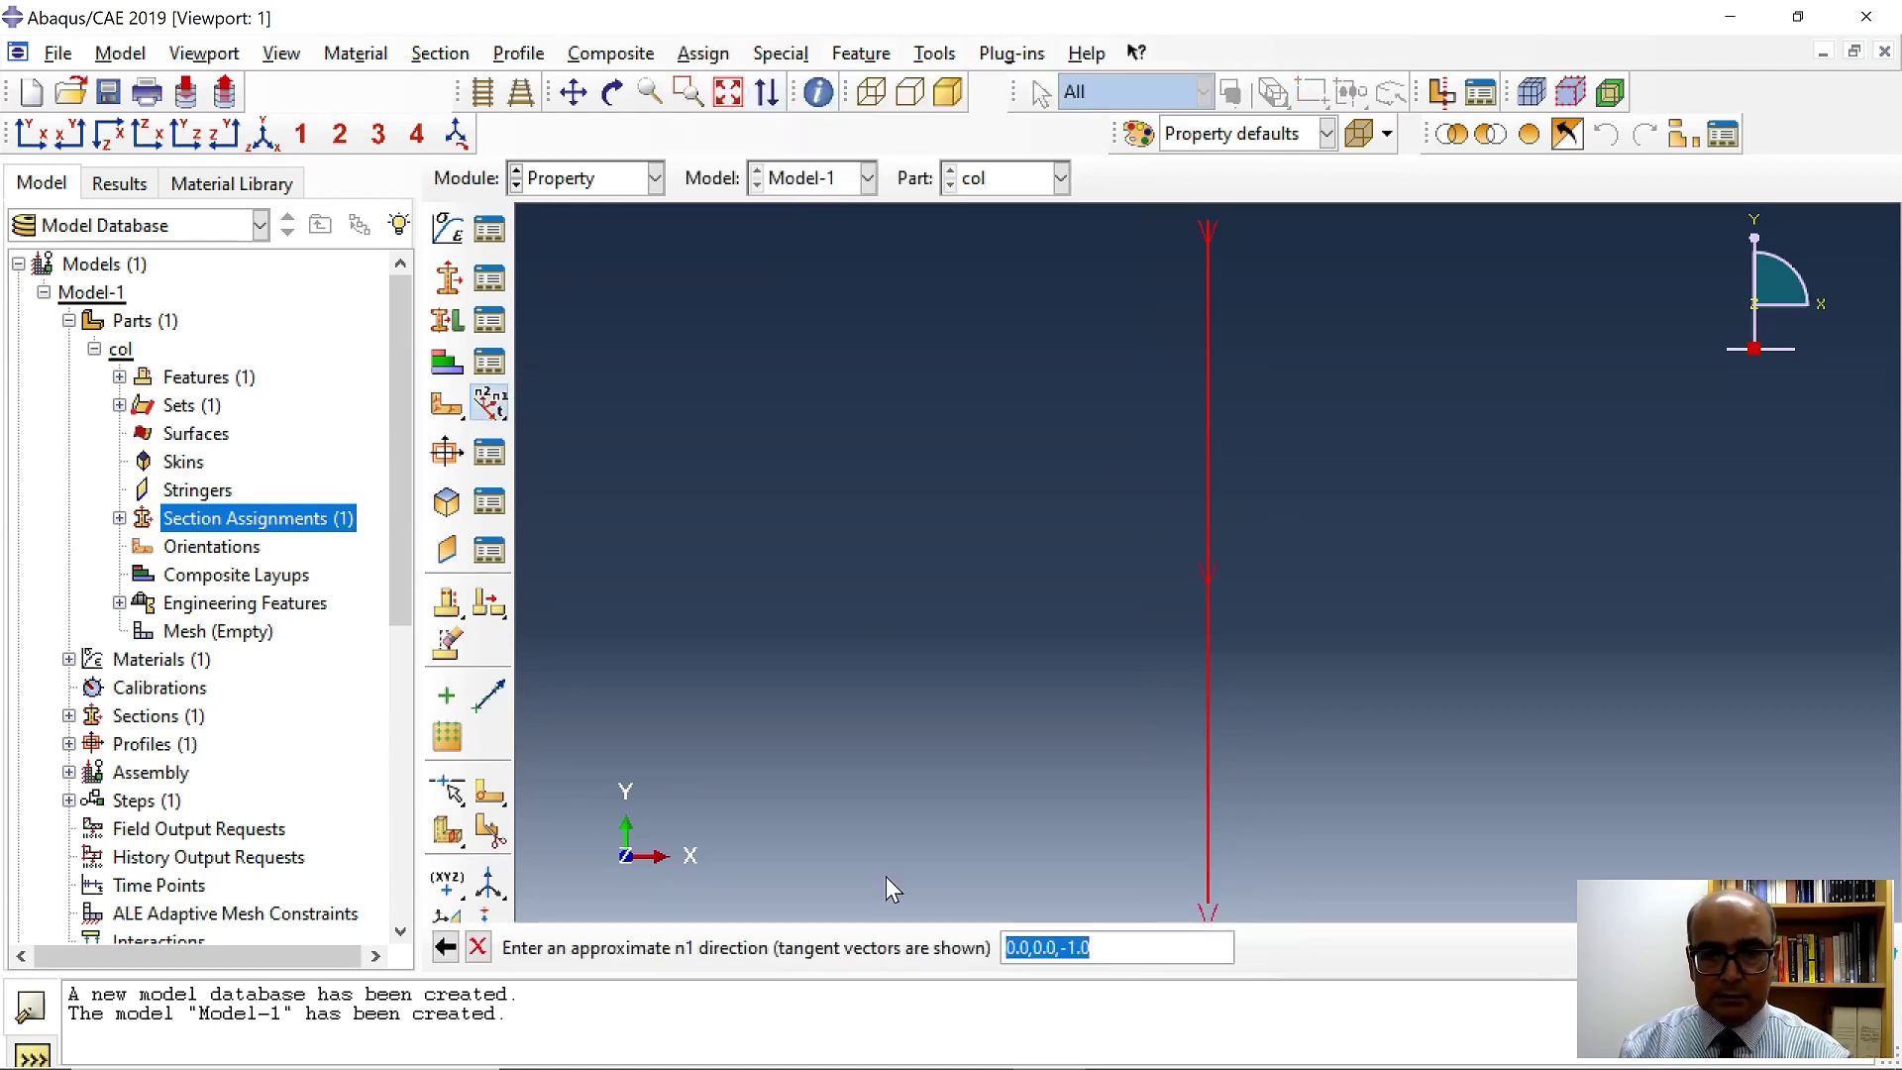
key(Return)
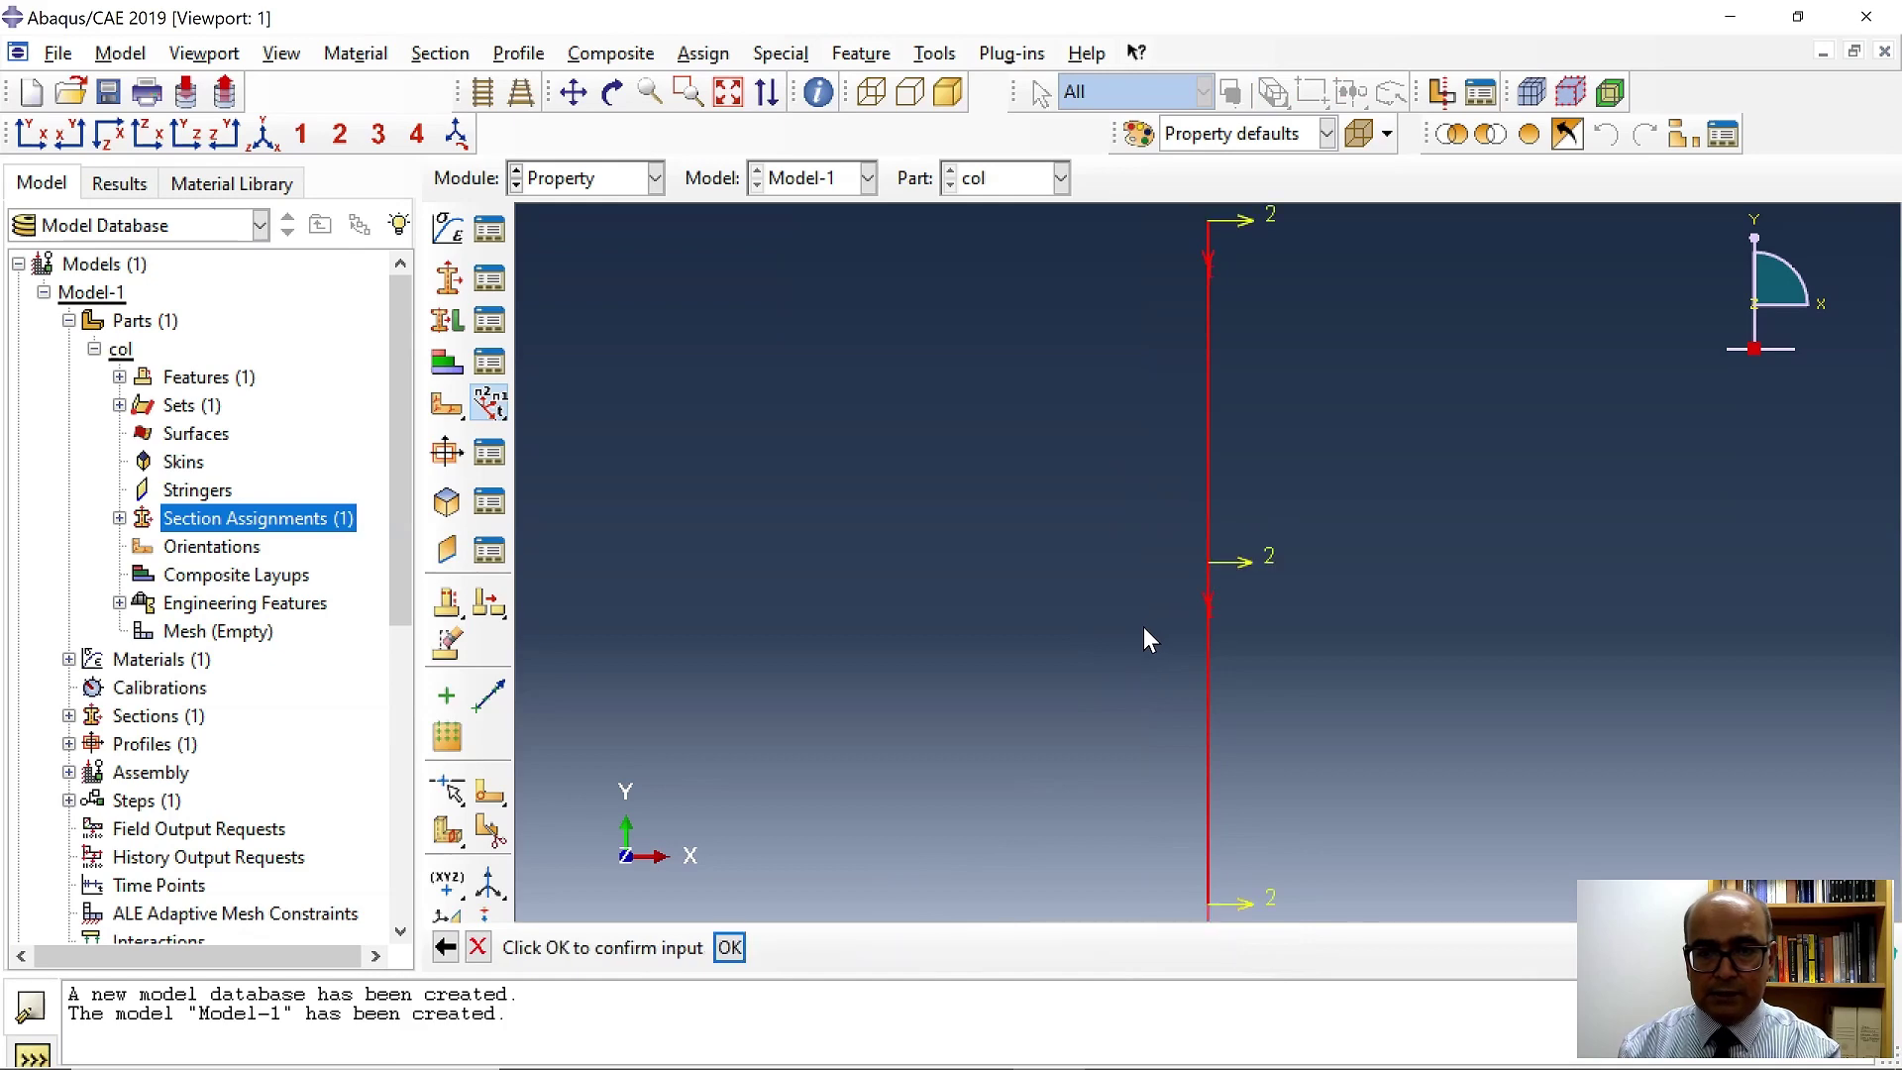
click(731, 947)
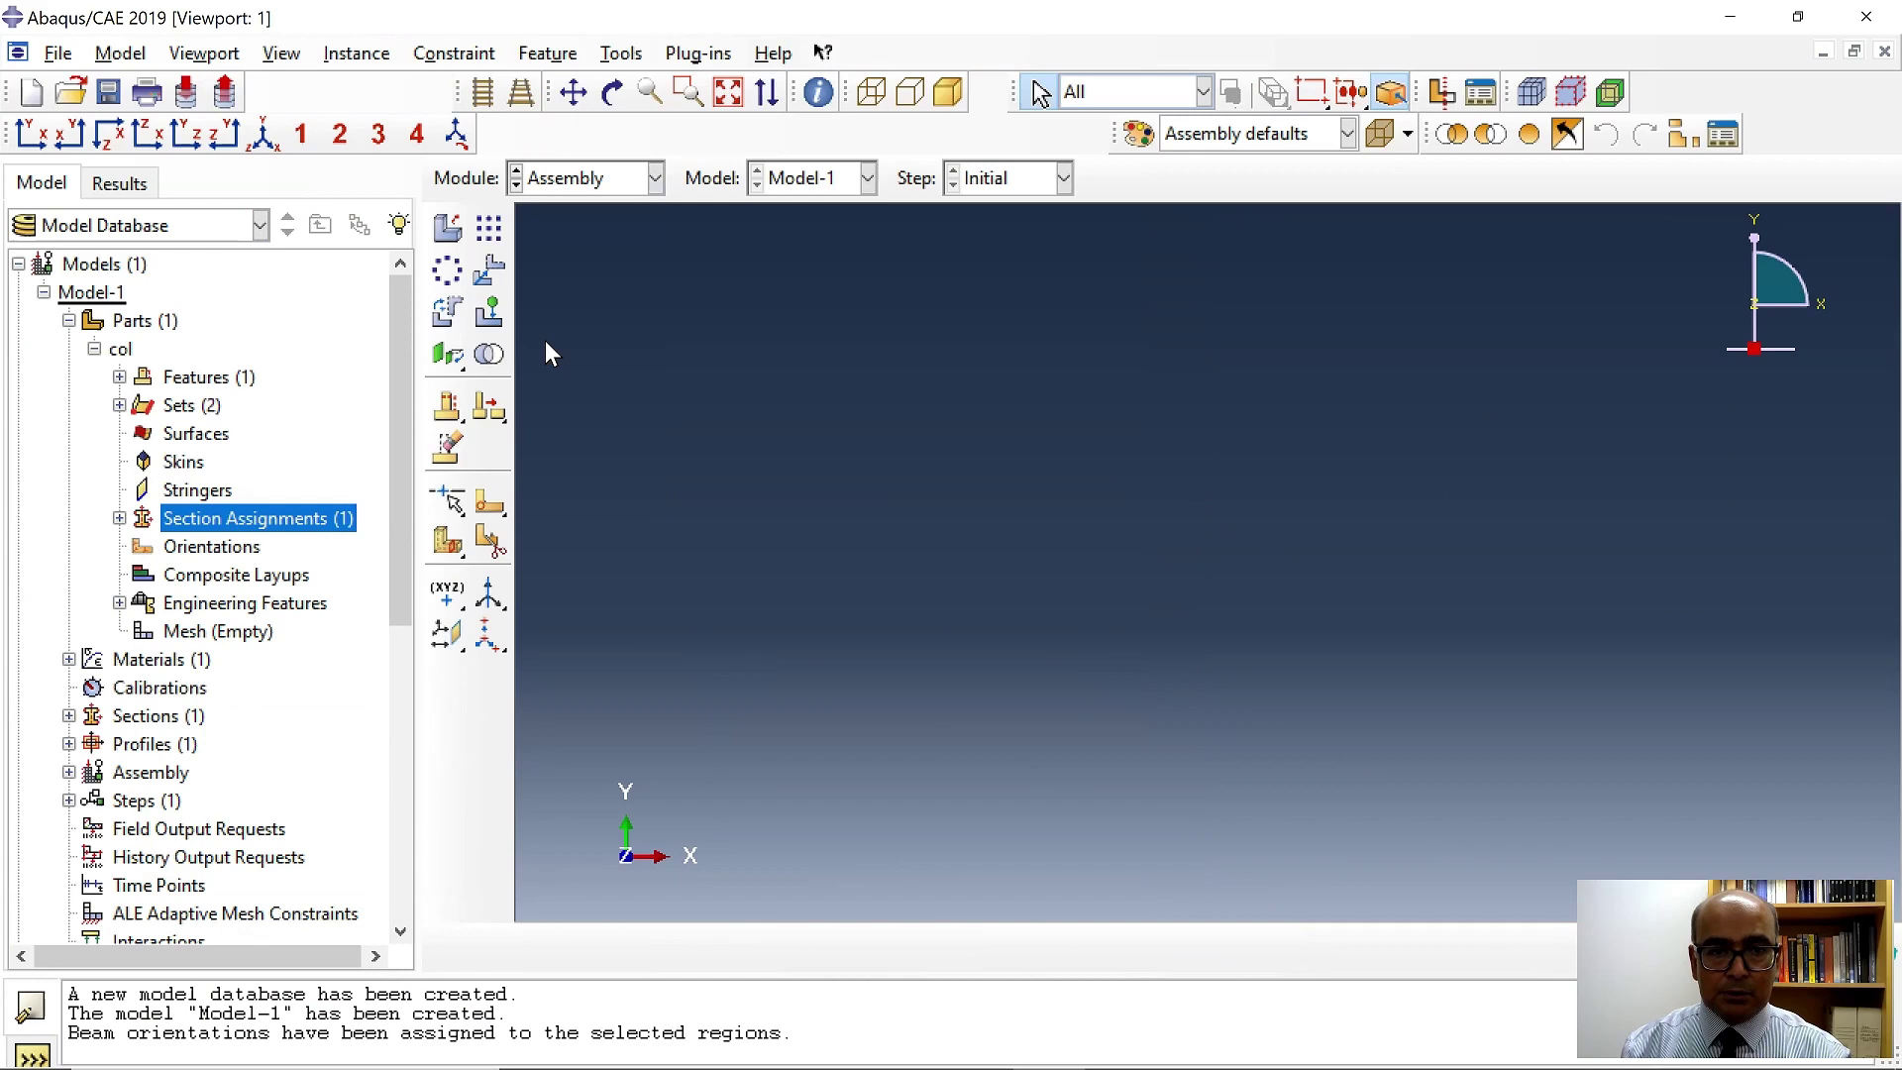
Add an instance of the col part to the assembly.
double_click(173, 636)
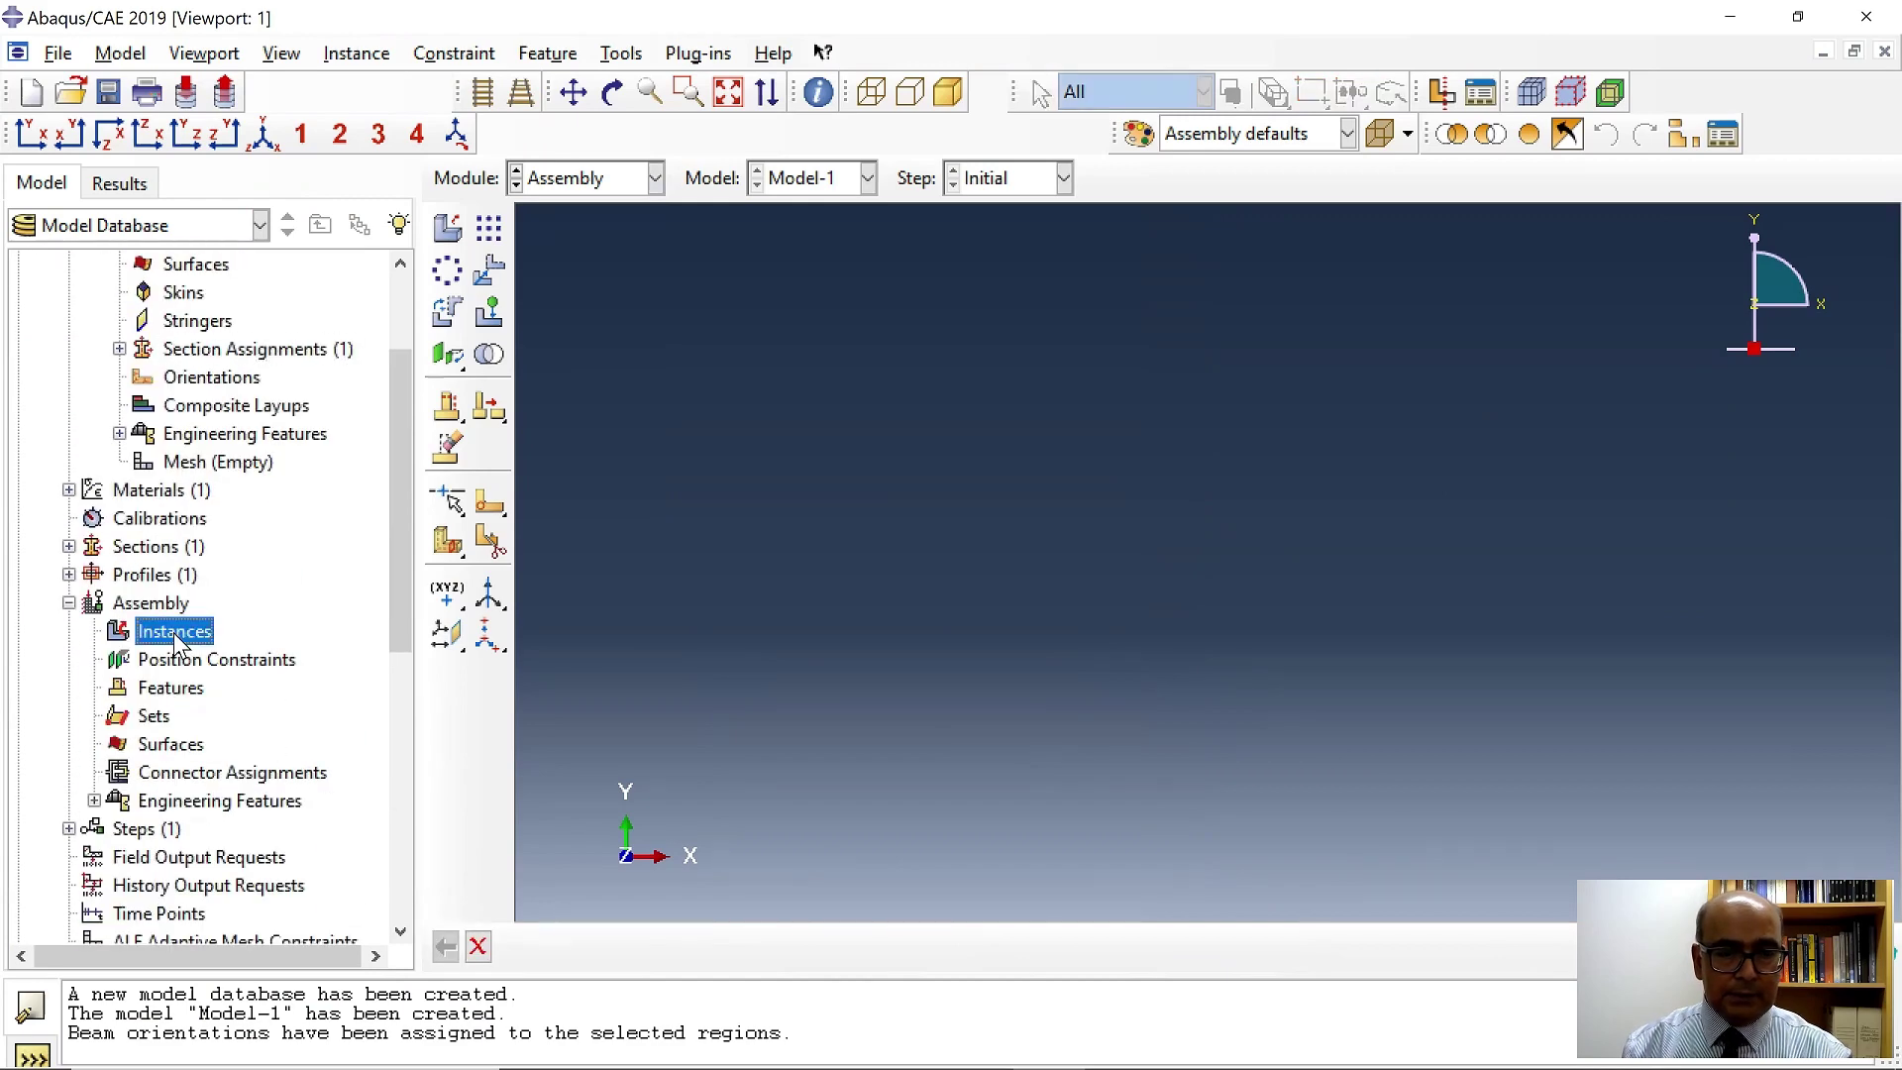
click(74, 734)
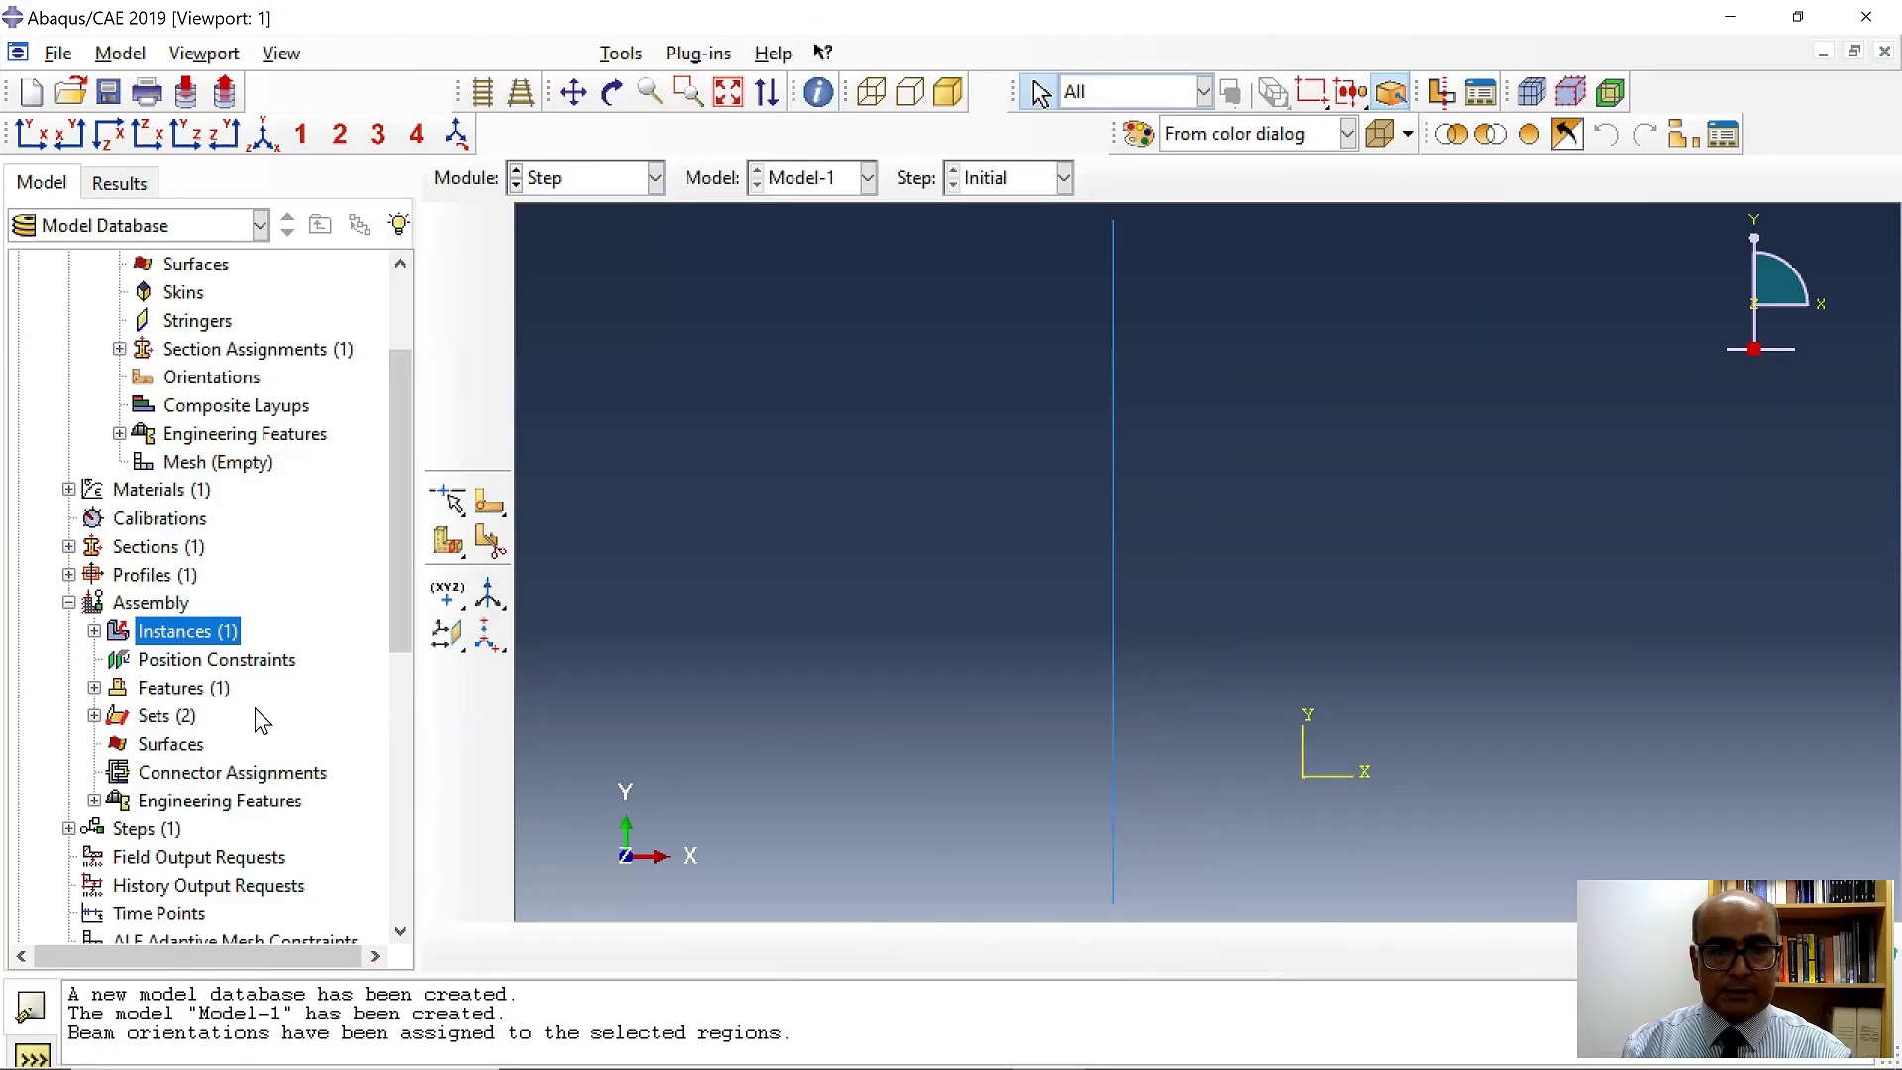
Create a Linear perturbation Frequency step named freq requesting 5 eigenvalues.
scroll(205, 758, down, 2)
double_click(170, 658)
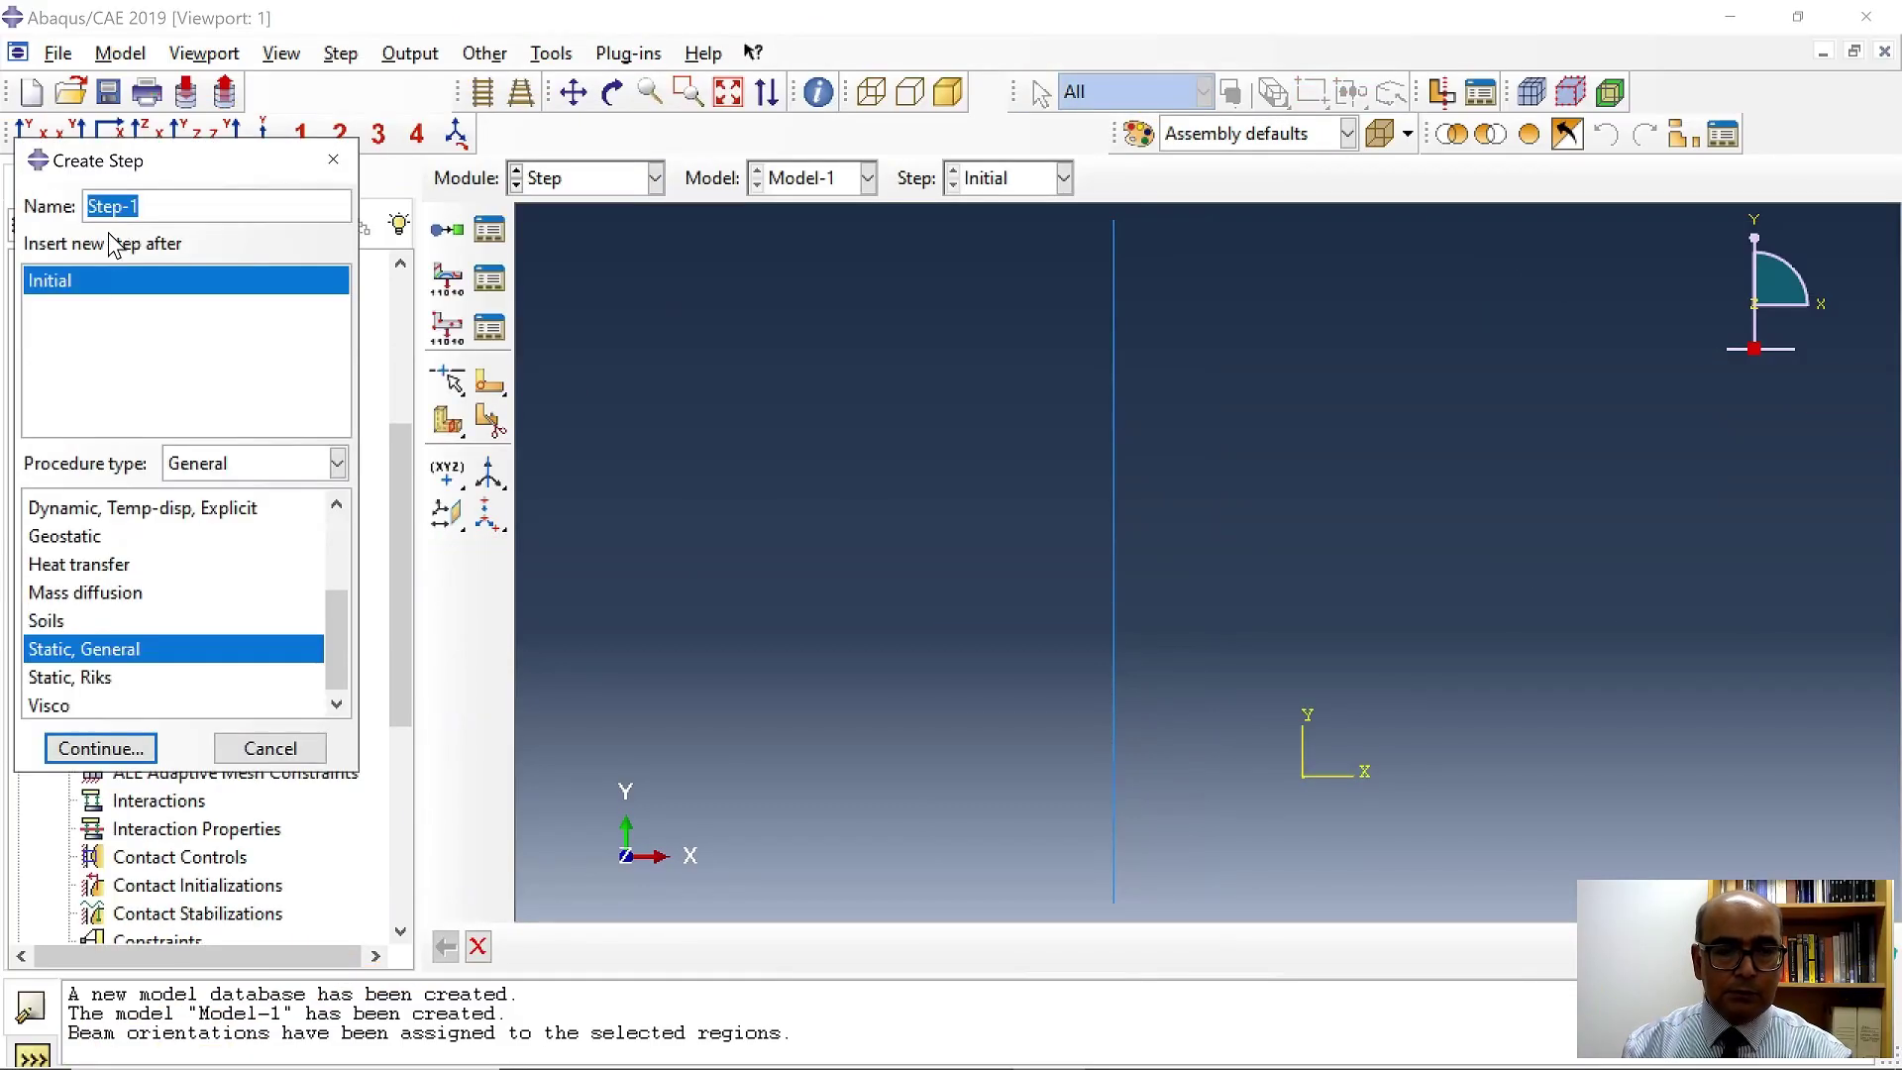
text(frew)
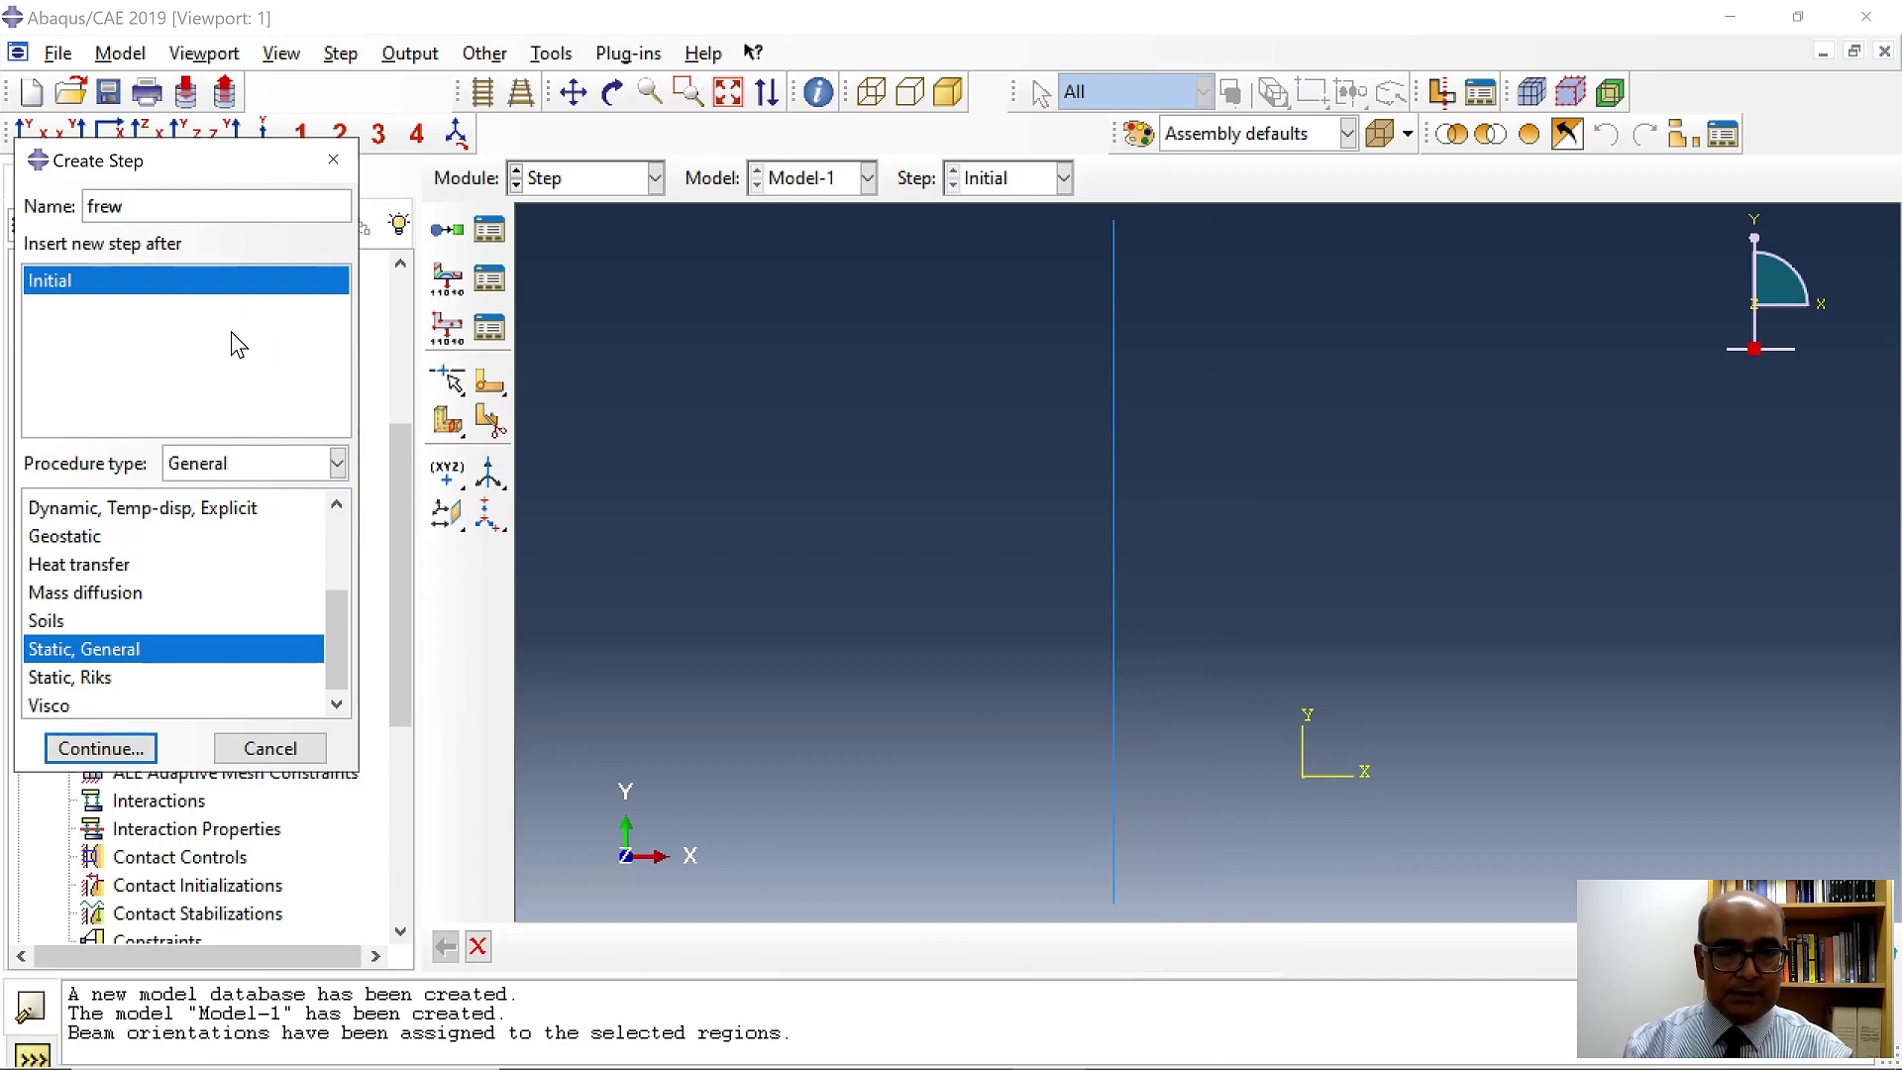
key(BackSpace)
text(q)
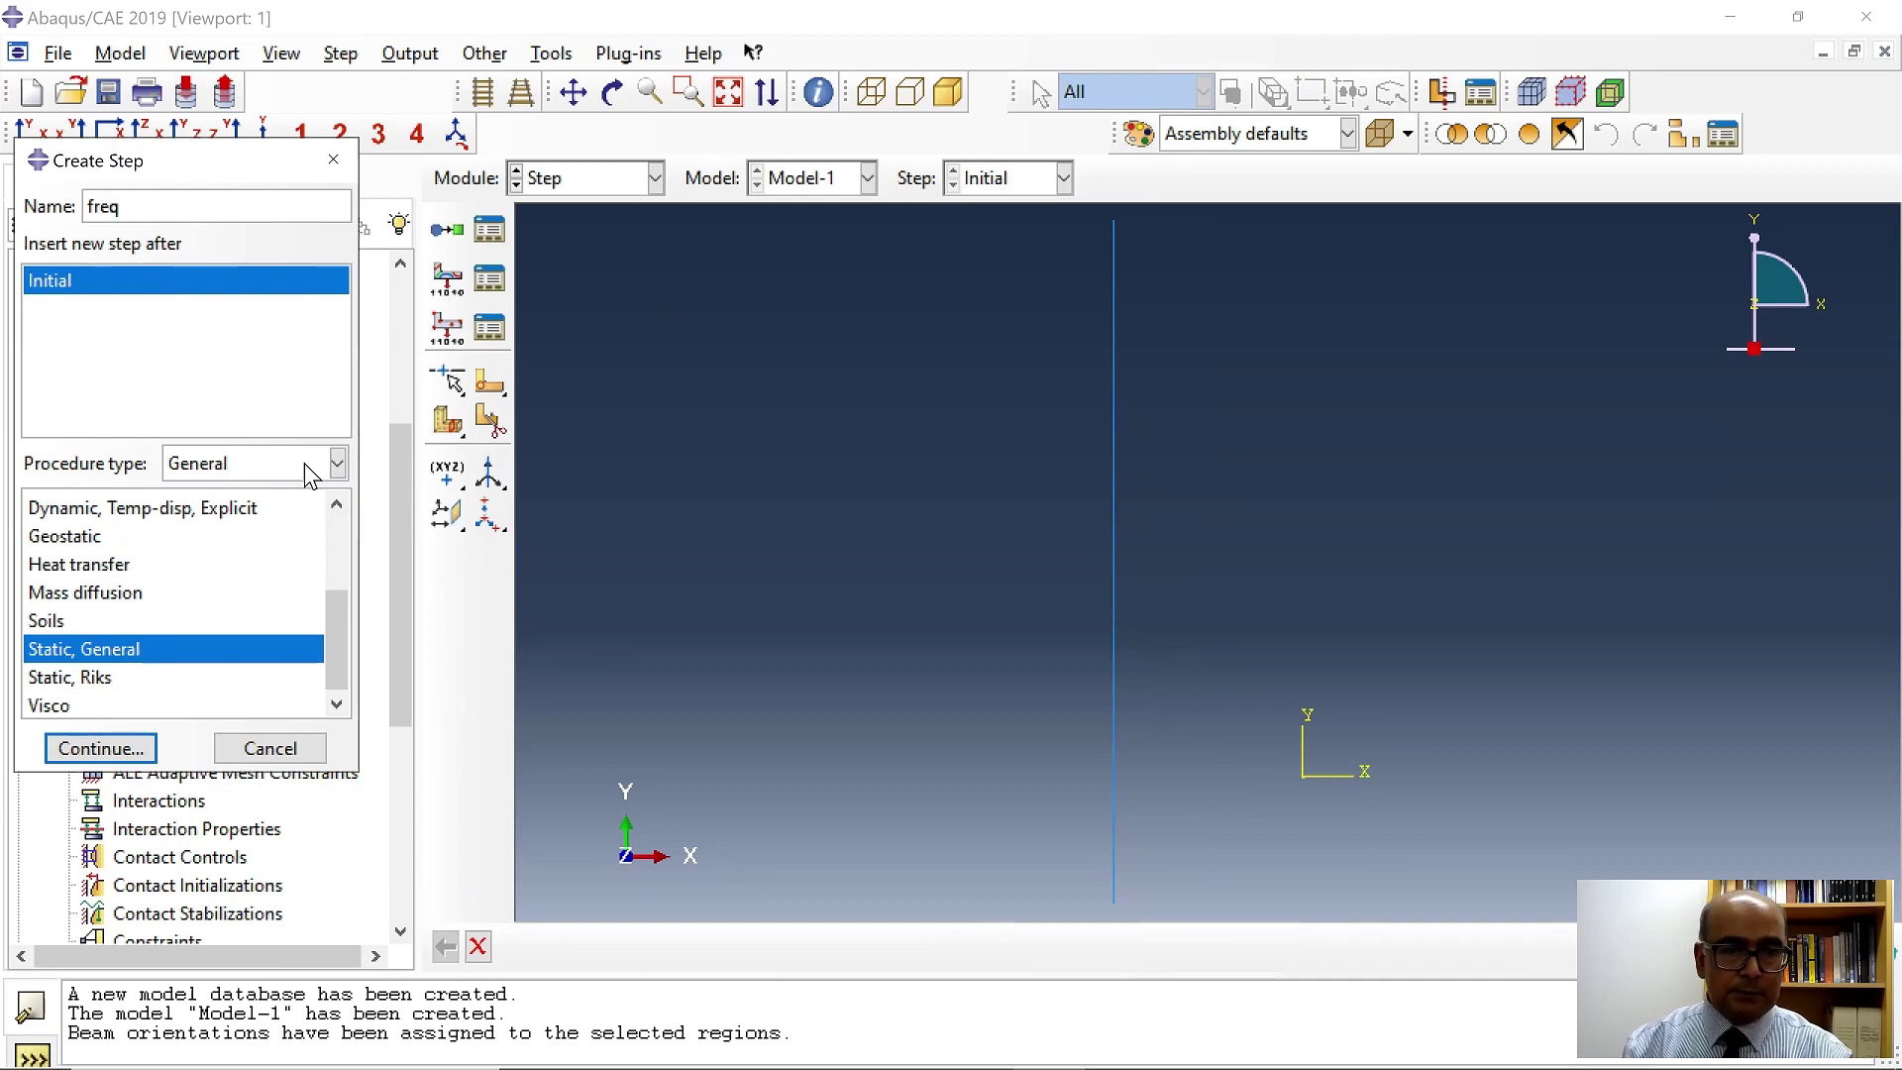
click(305, 462)
click(295, 525)
click(140, 536)
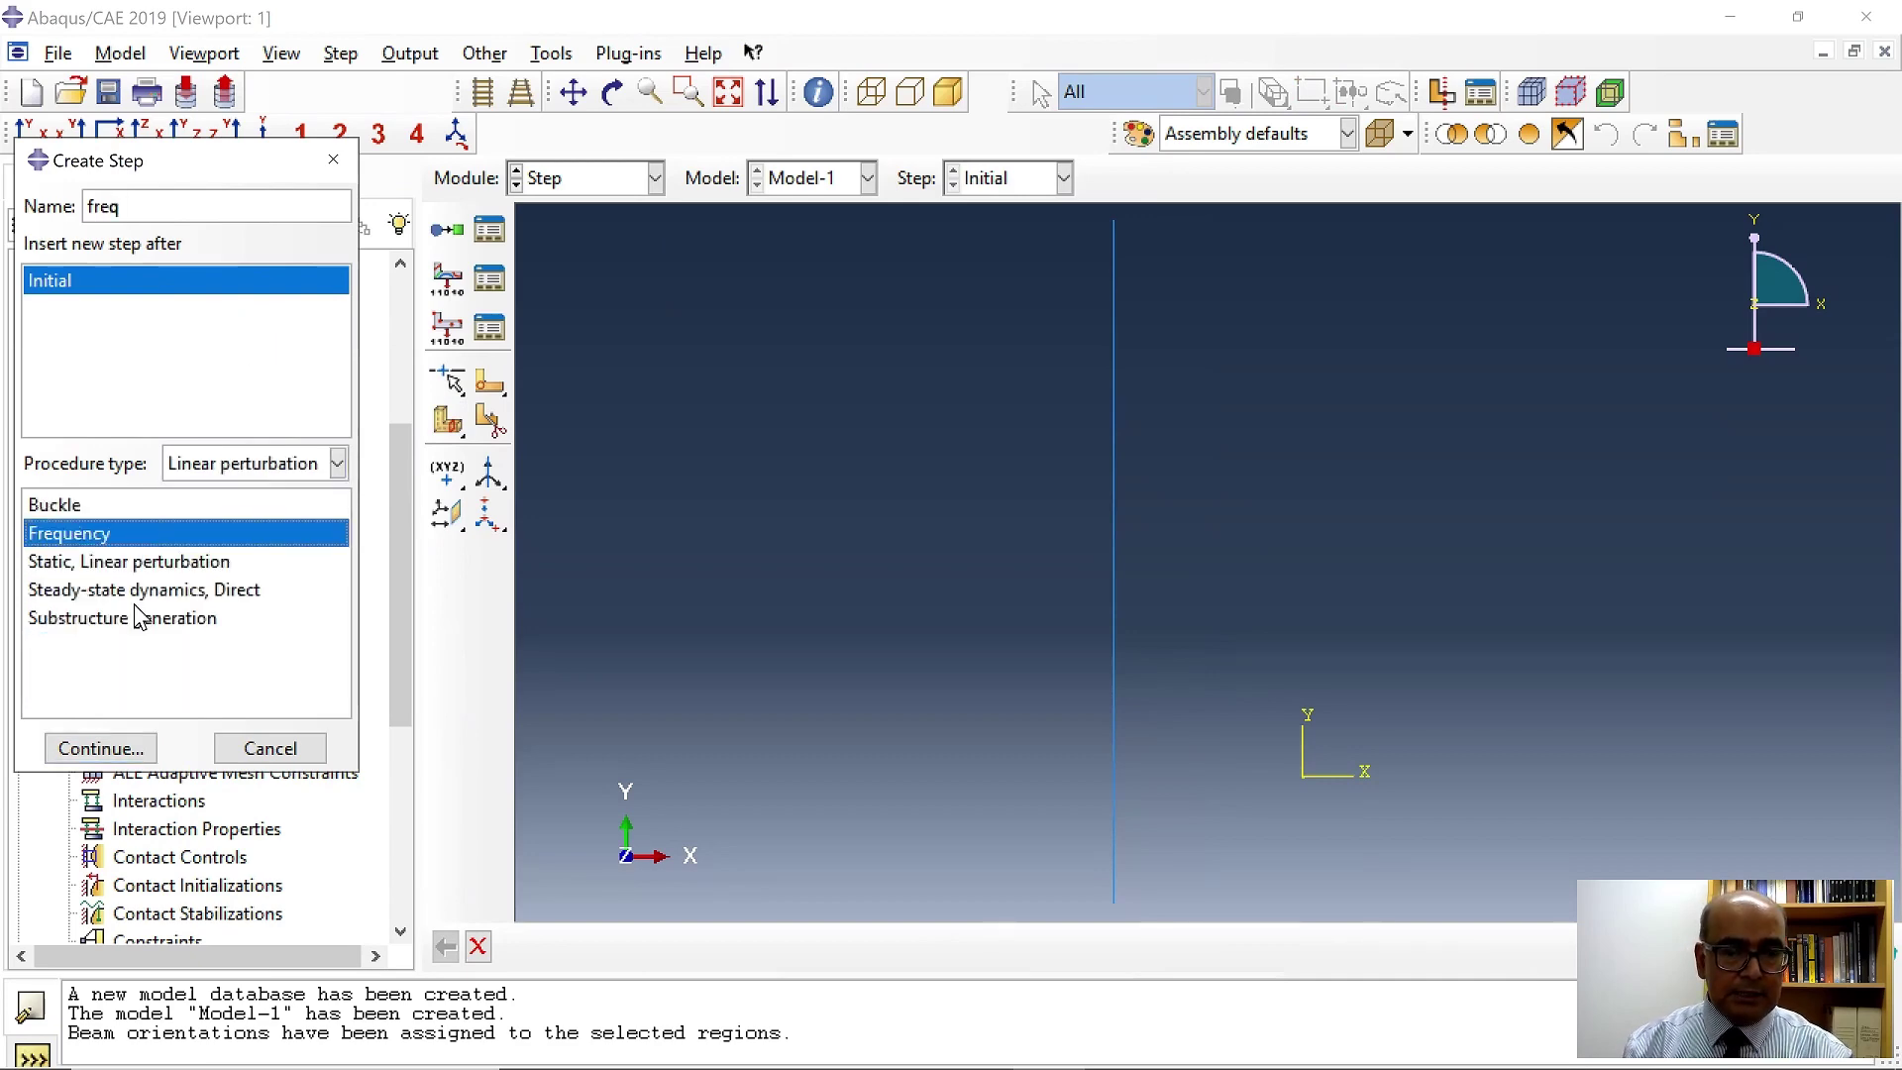
click(101, 748)
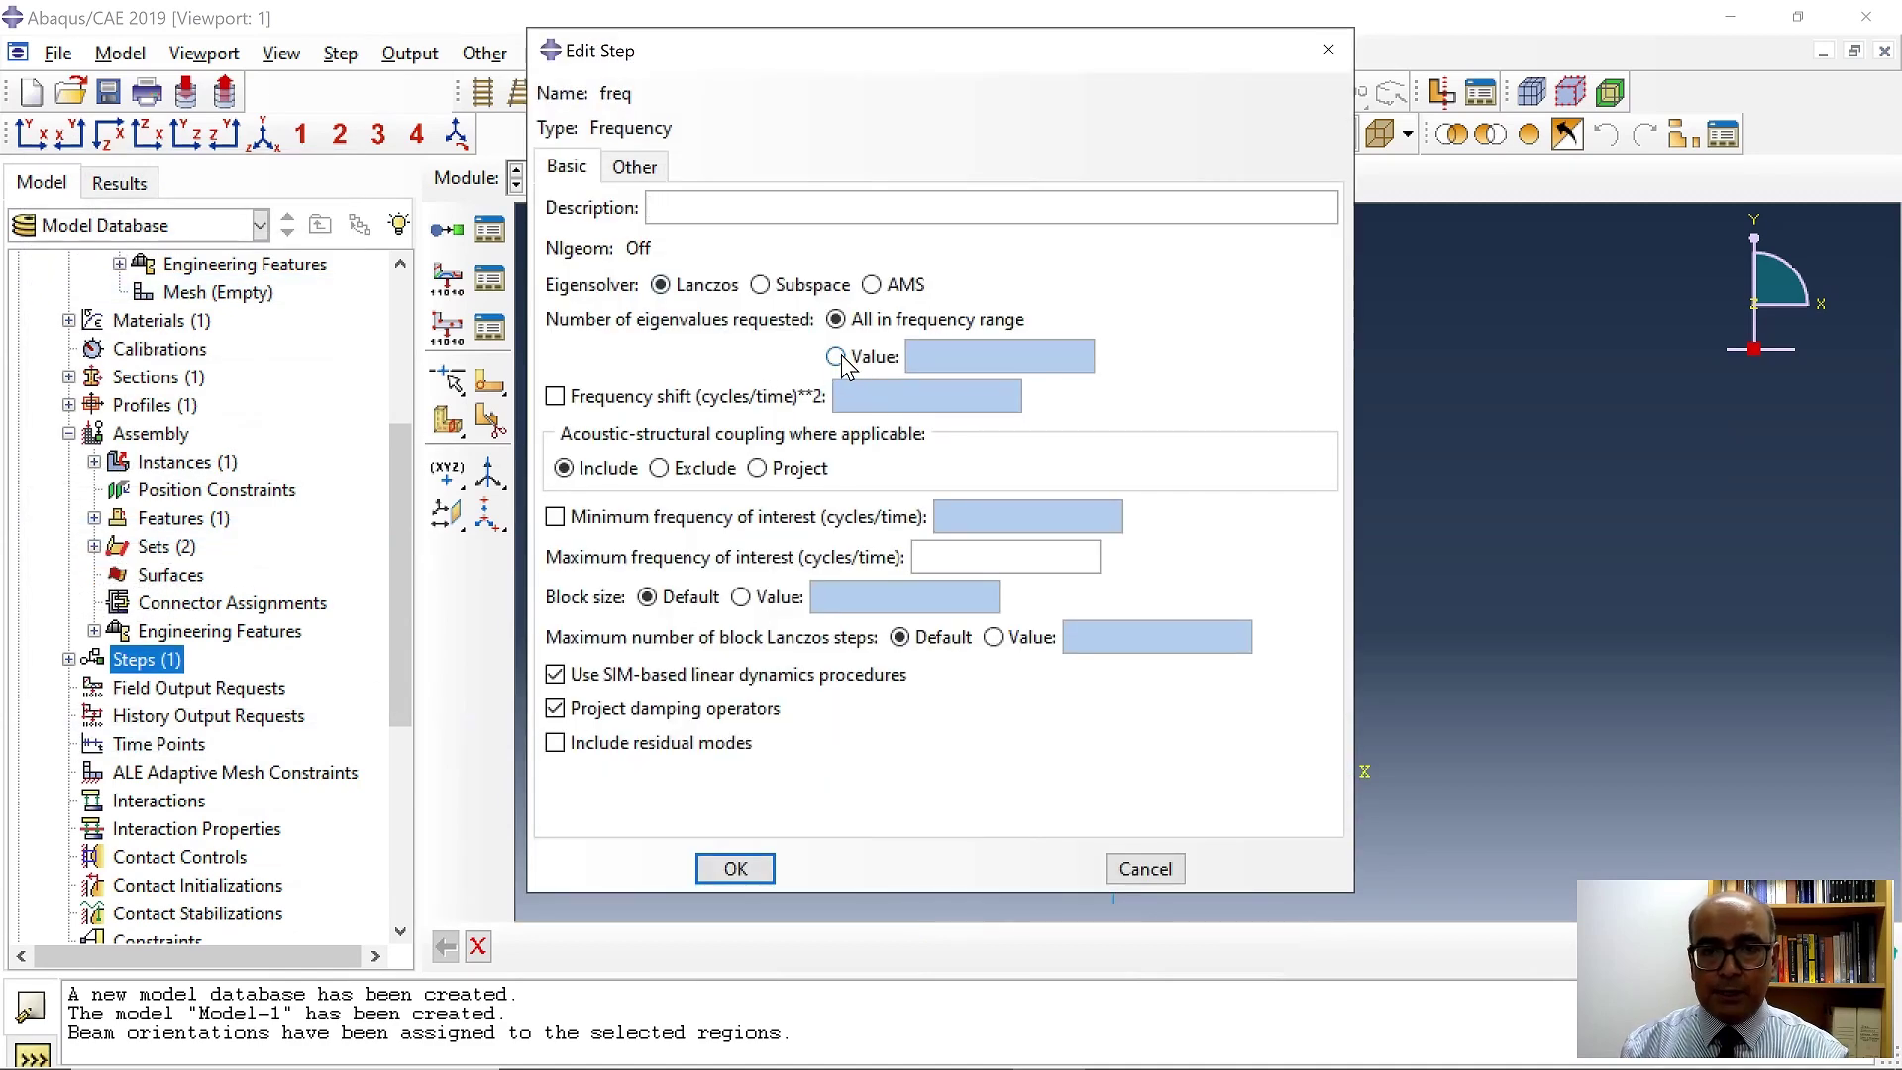
click(838, 357)
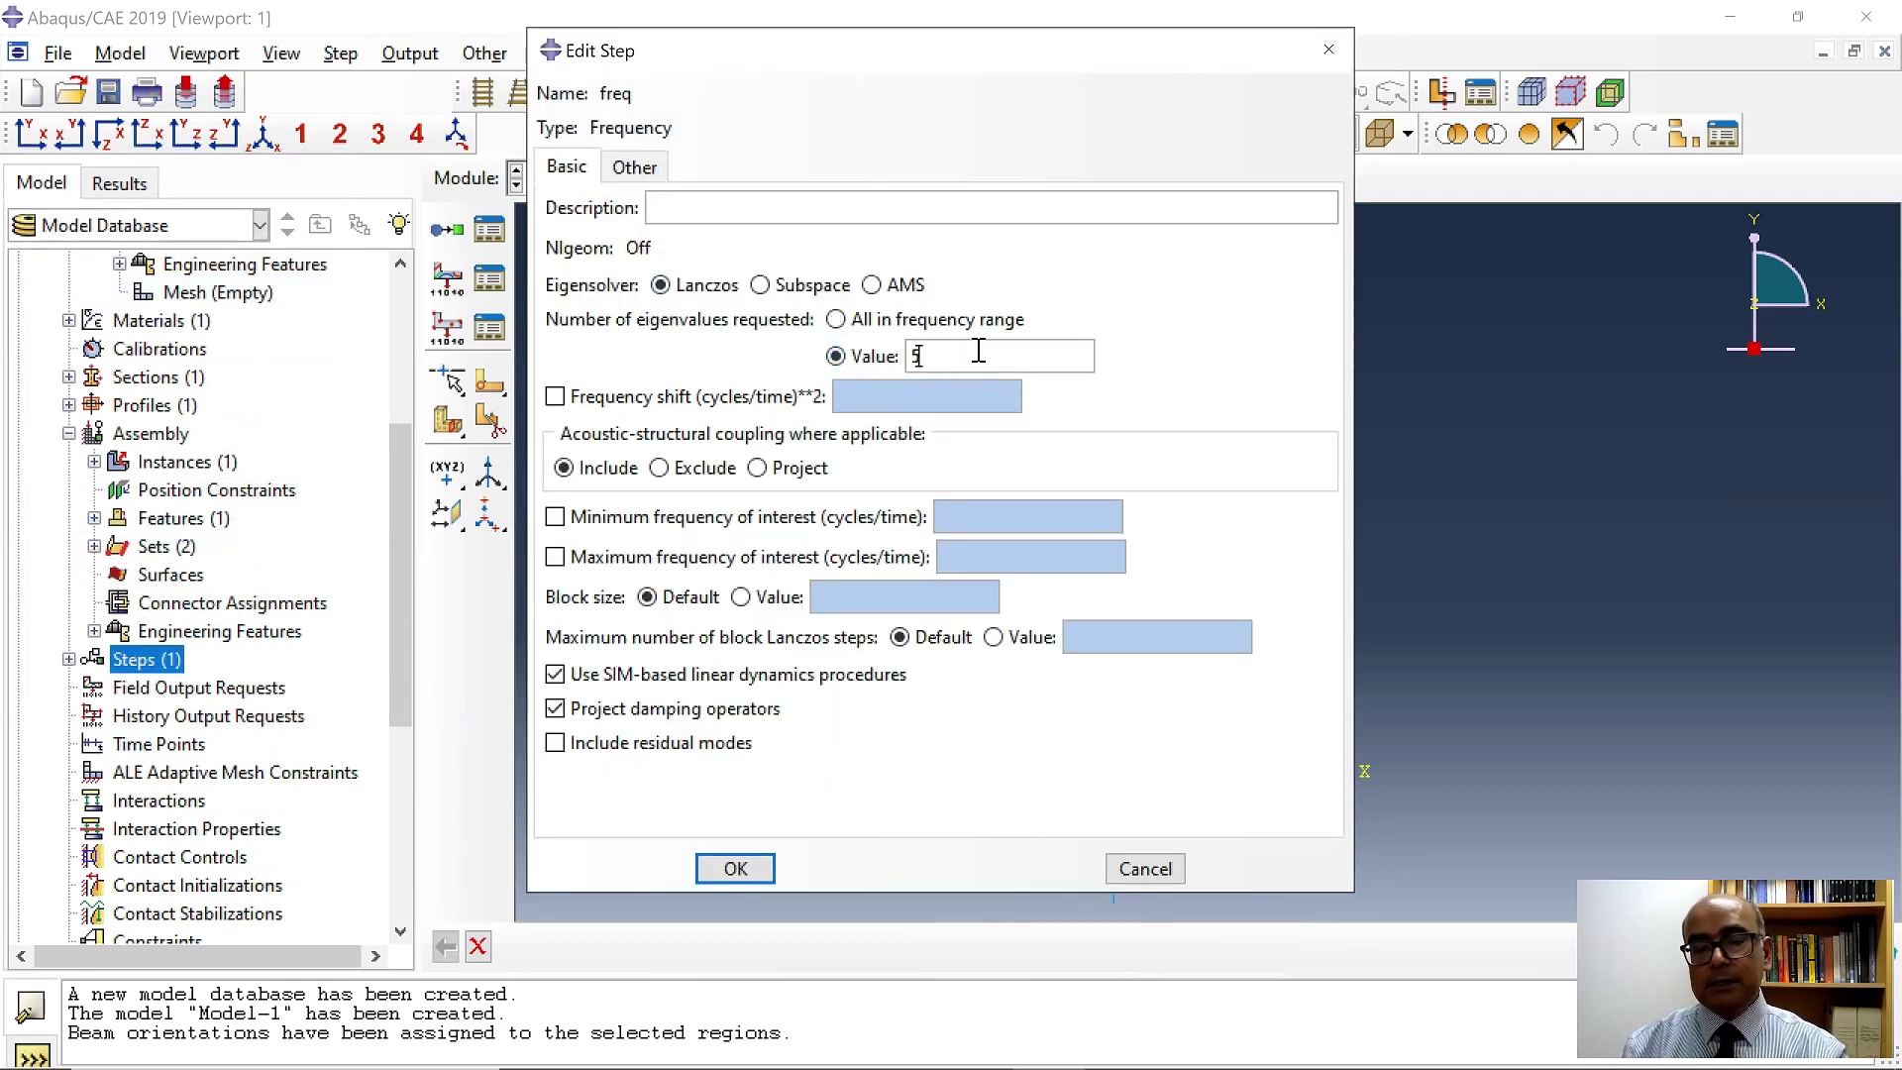
click(735, 868)
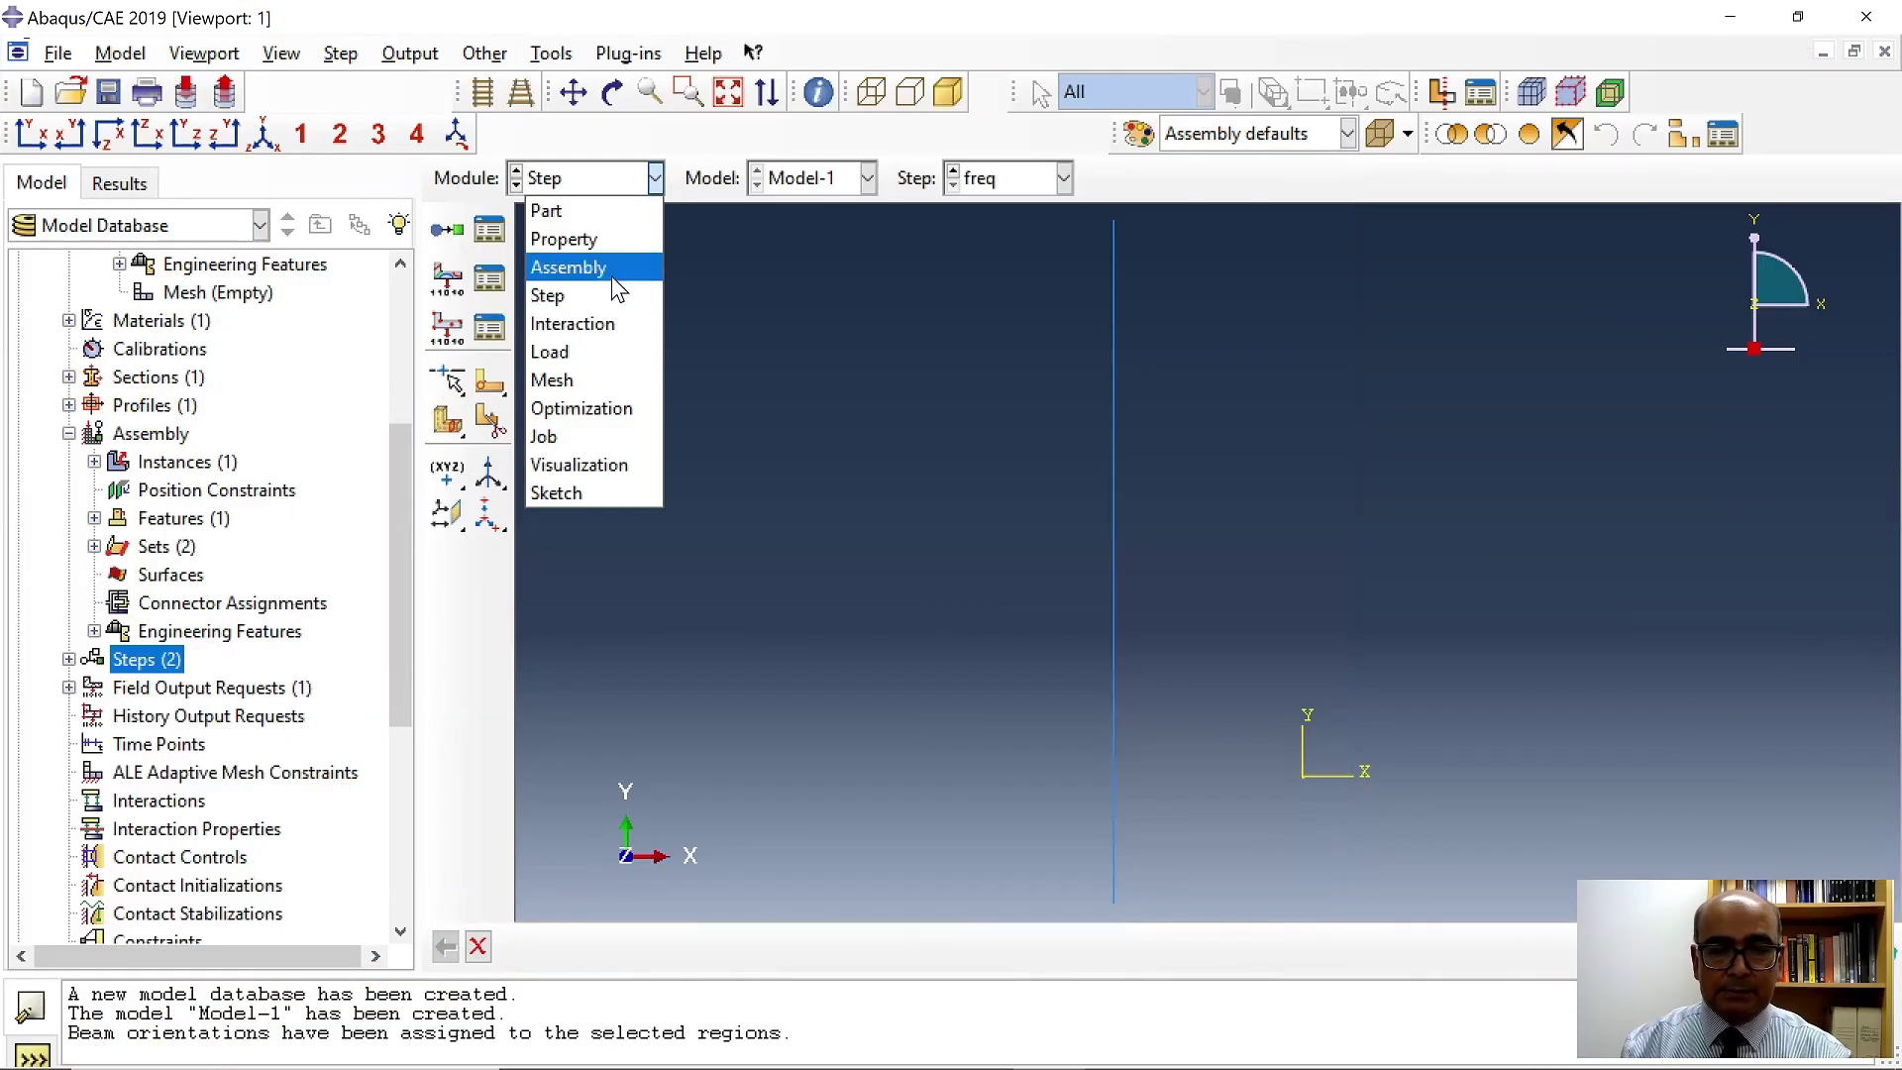
In the Interaction module, begin creating a point mass/inertia named Inertia-1.
click(608, 325)
double_click(188, 576)
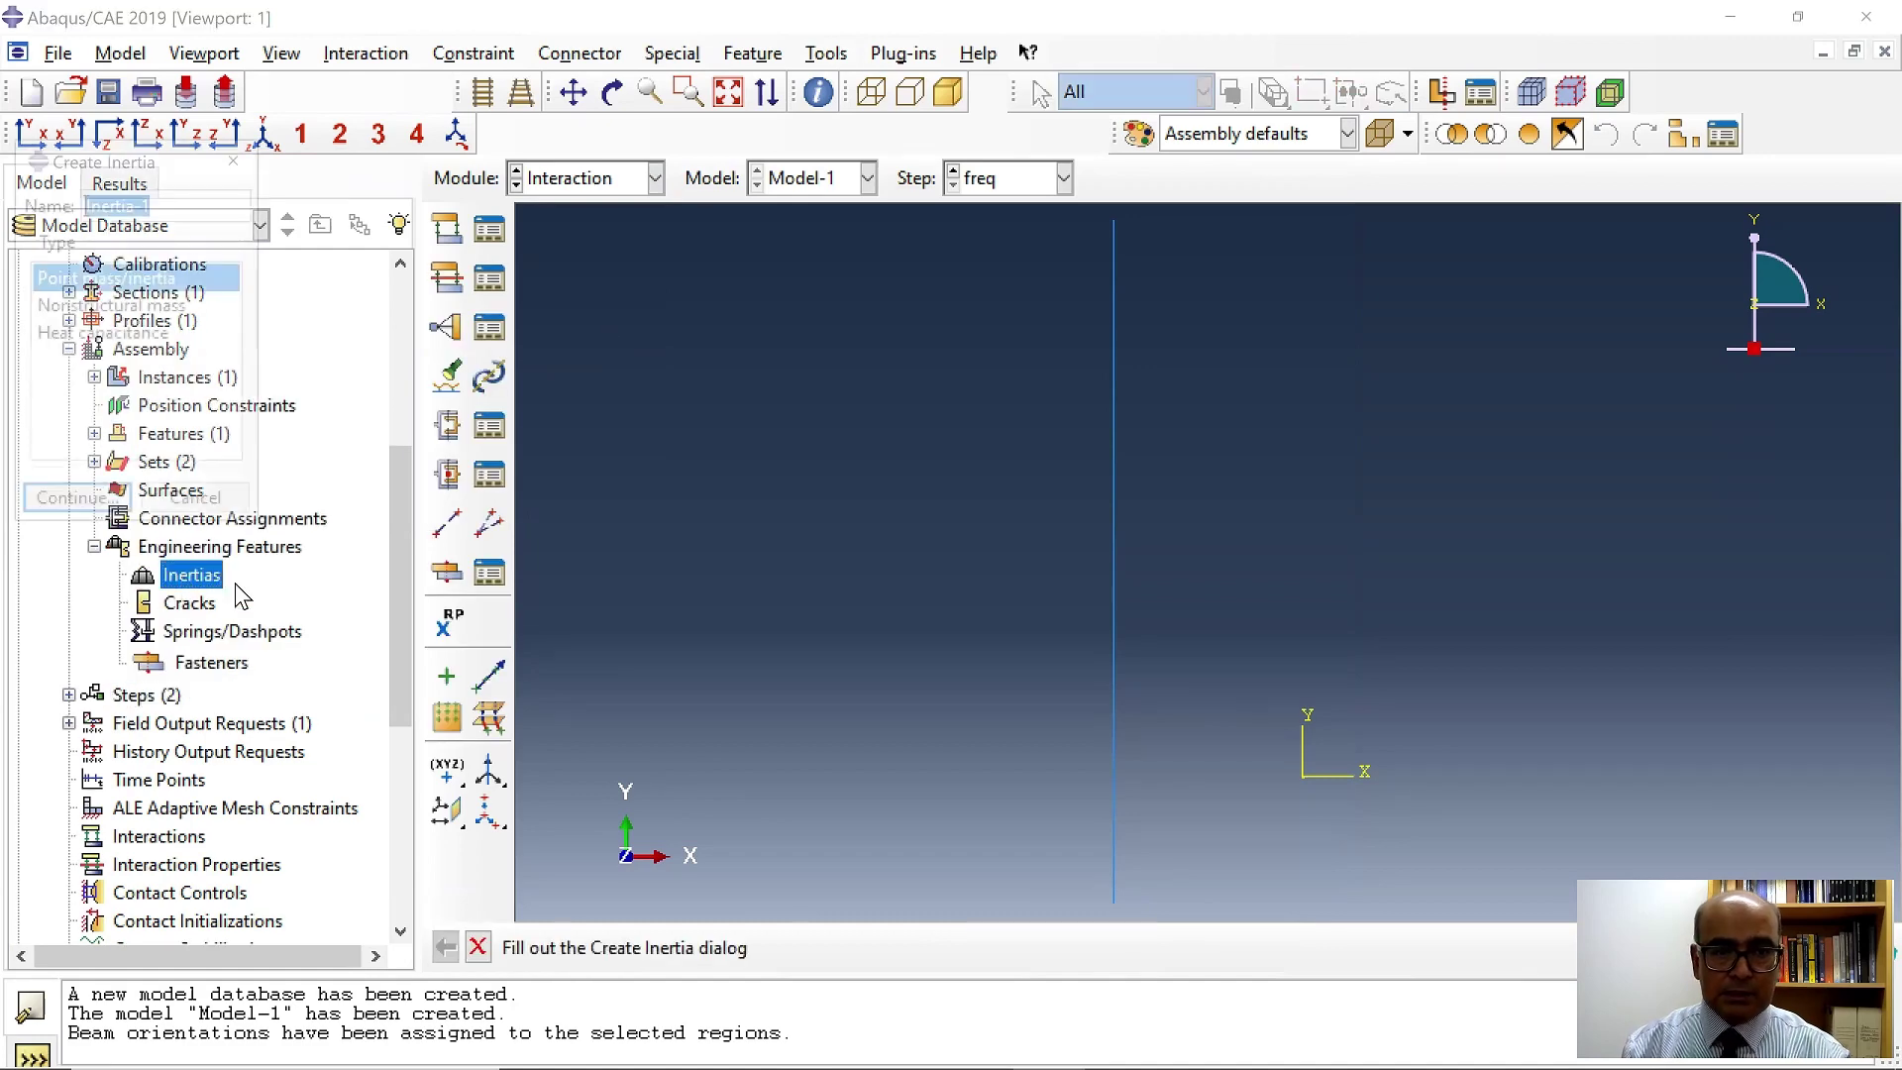
click(673, 53)
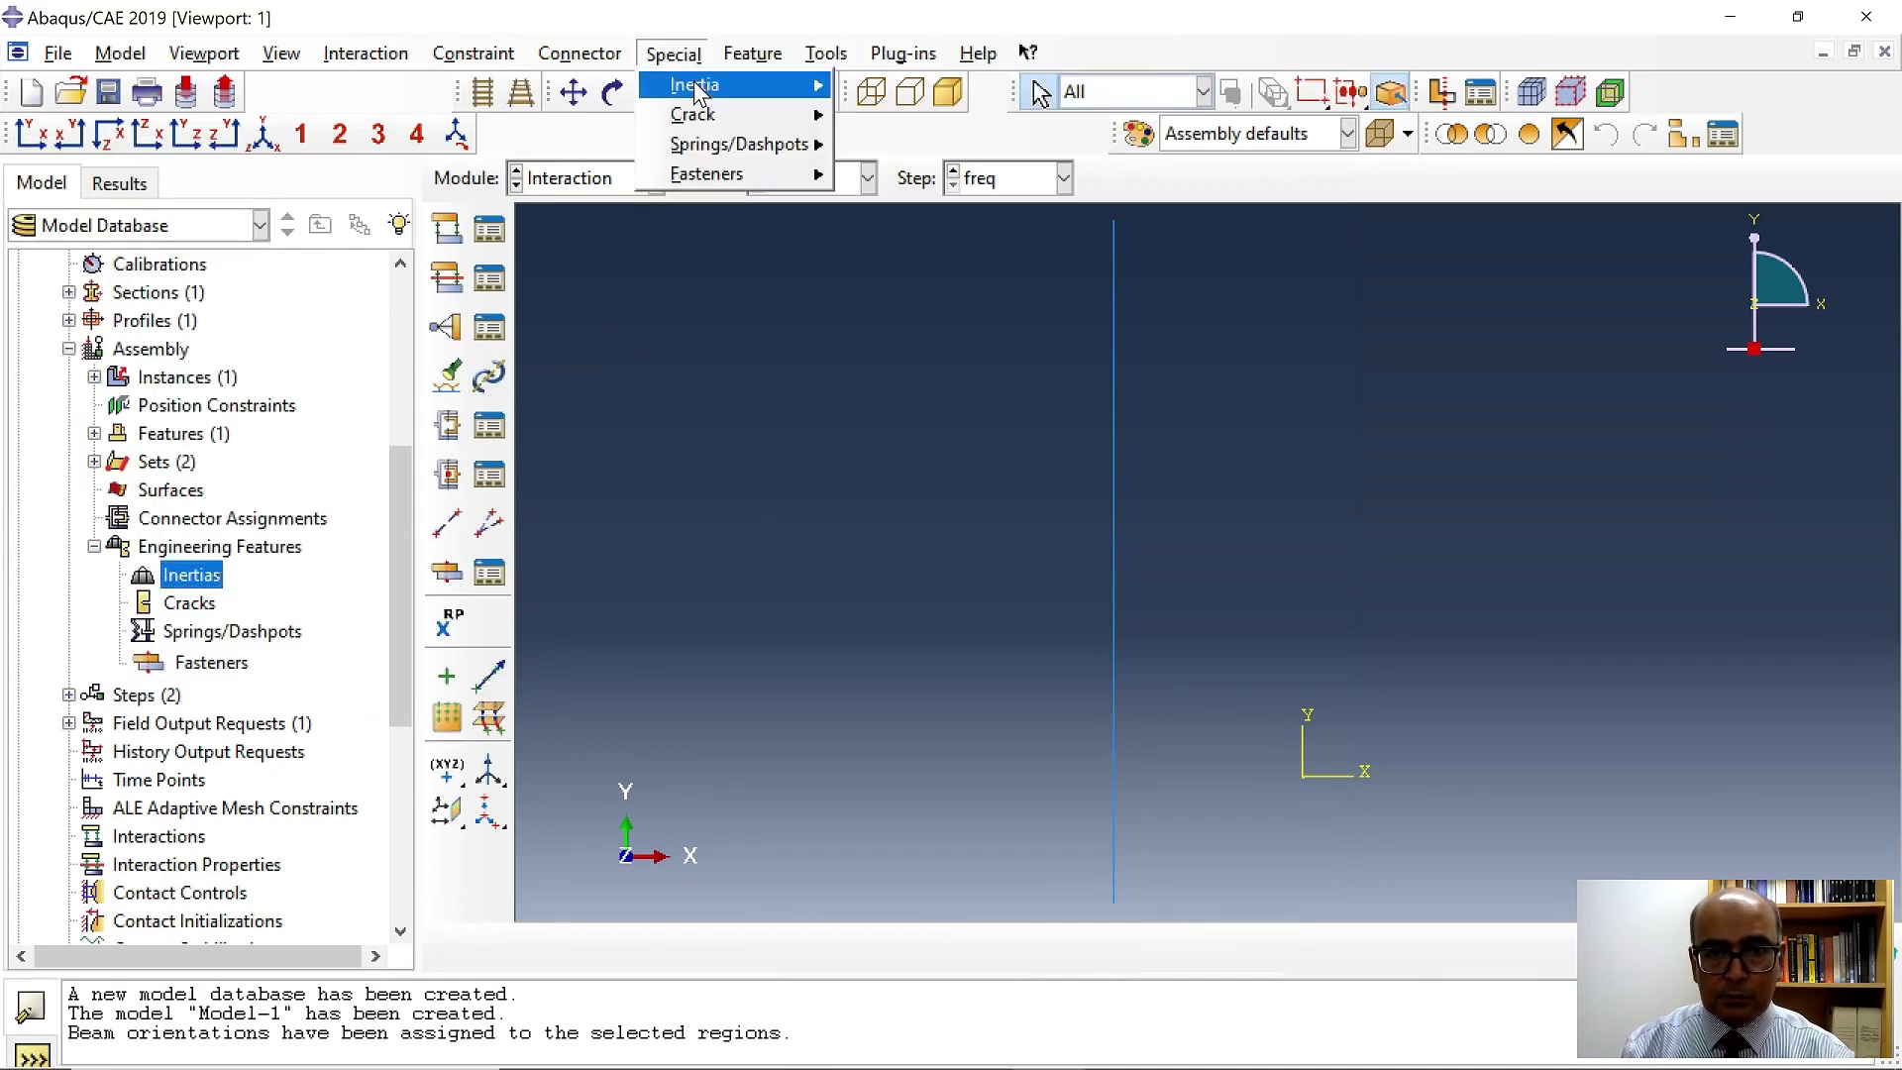
mouse_move(693, 80)
click(897, 115)
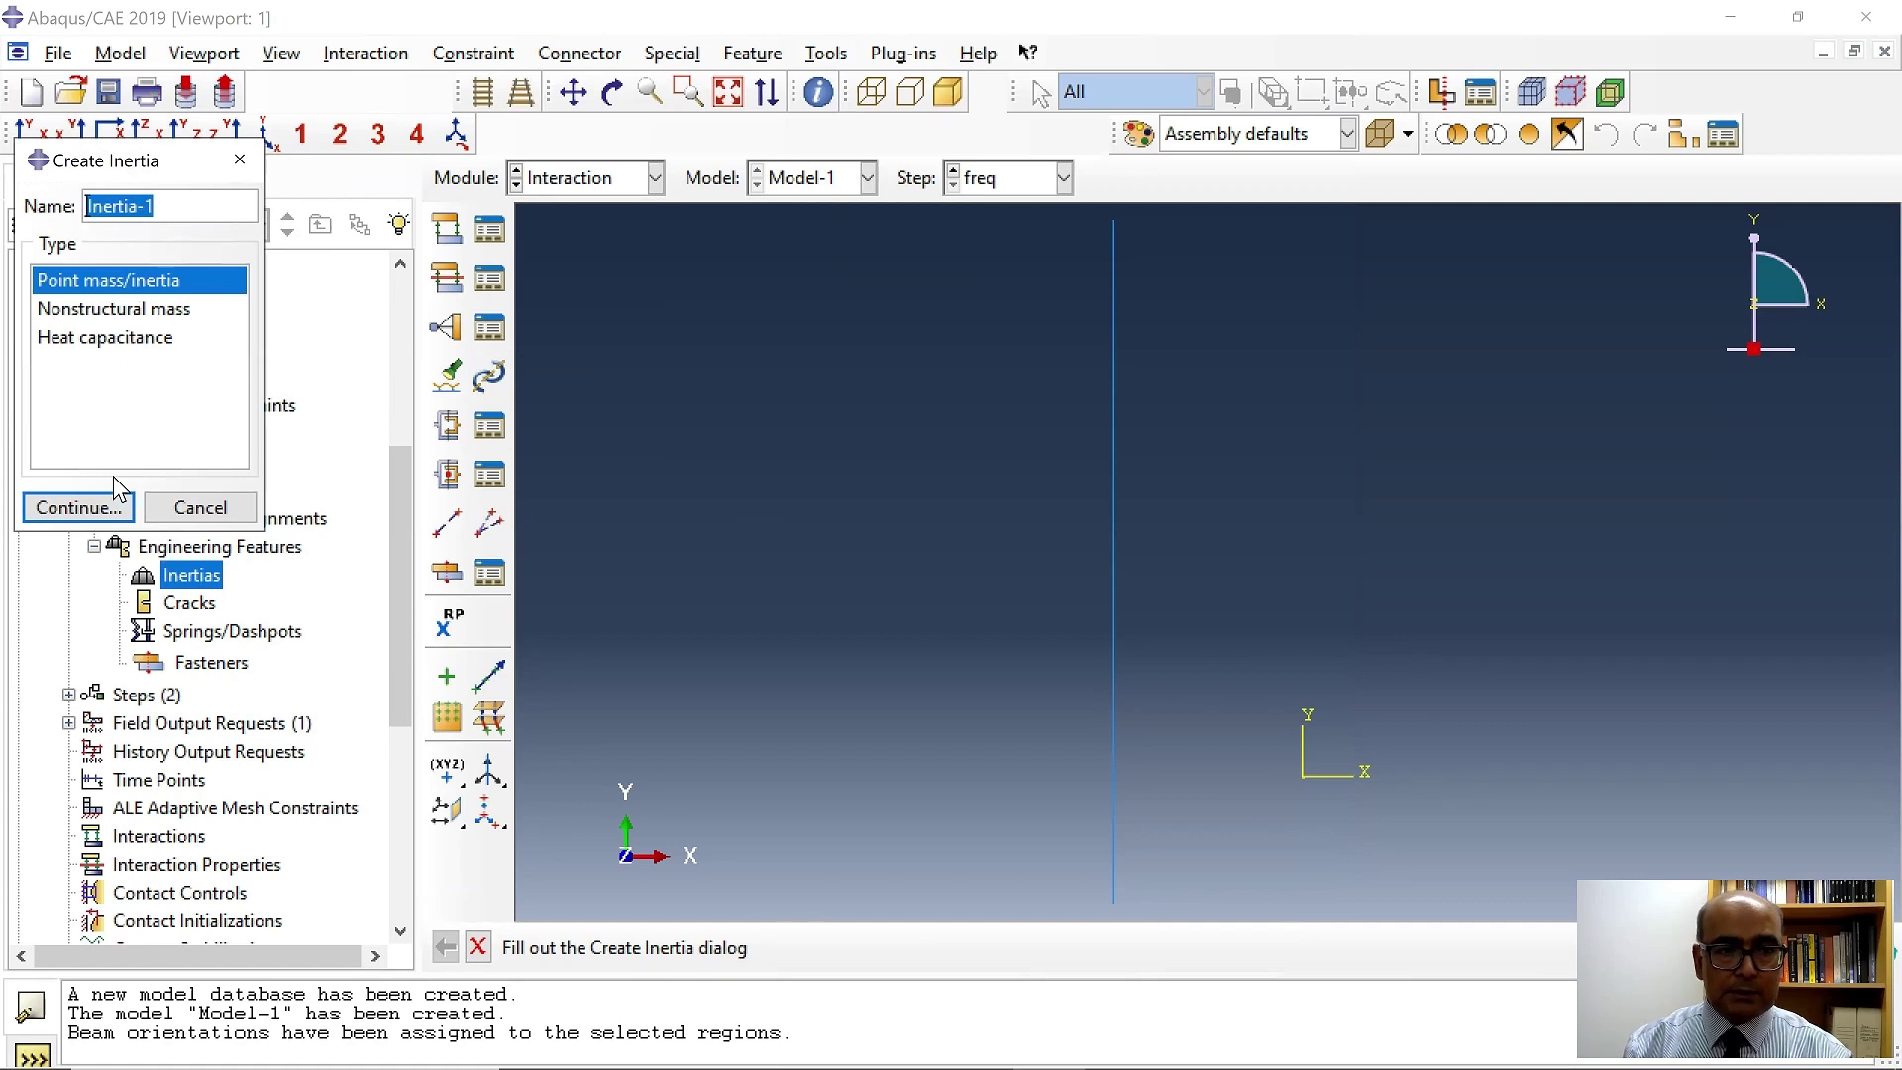
click(80, 507)
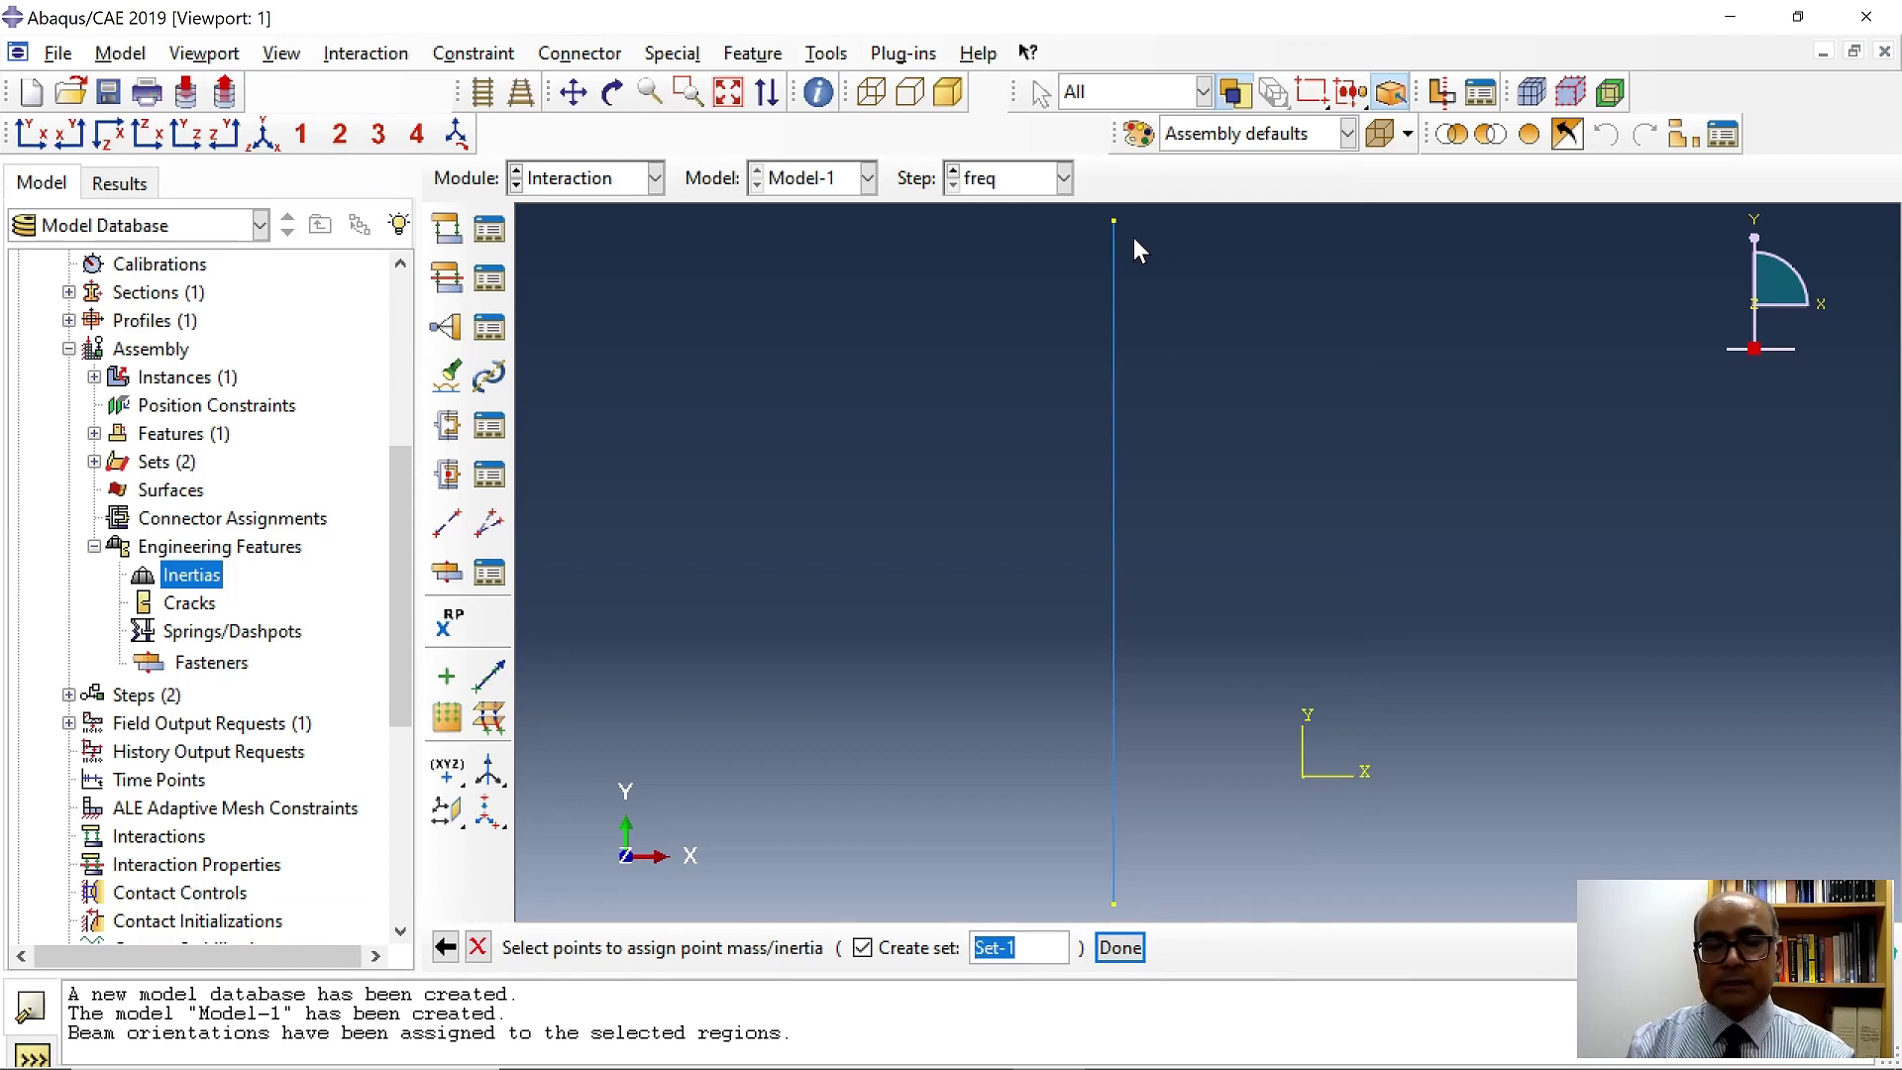
In Microsoft Whiteboard, handwrite W = mg ⇒ m = W/g = with the pen.
mouse_move(949, 1037)
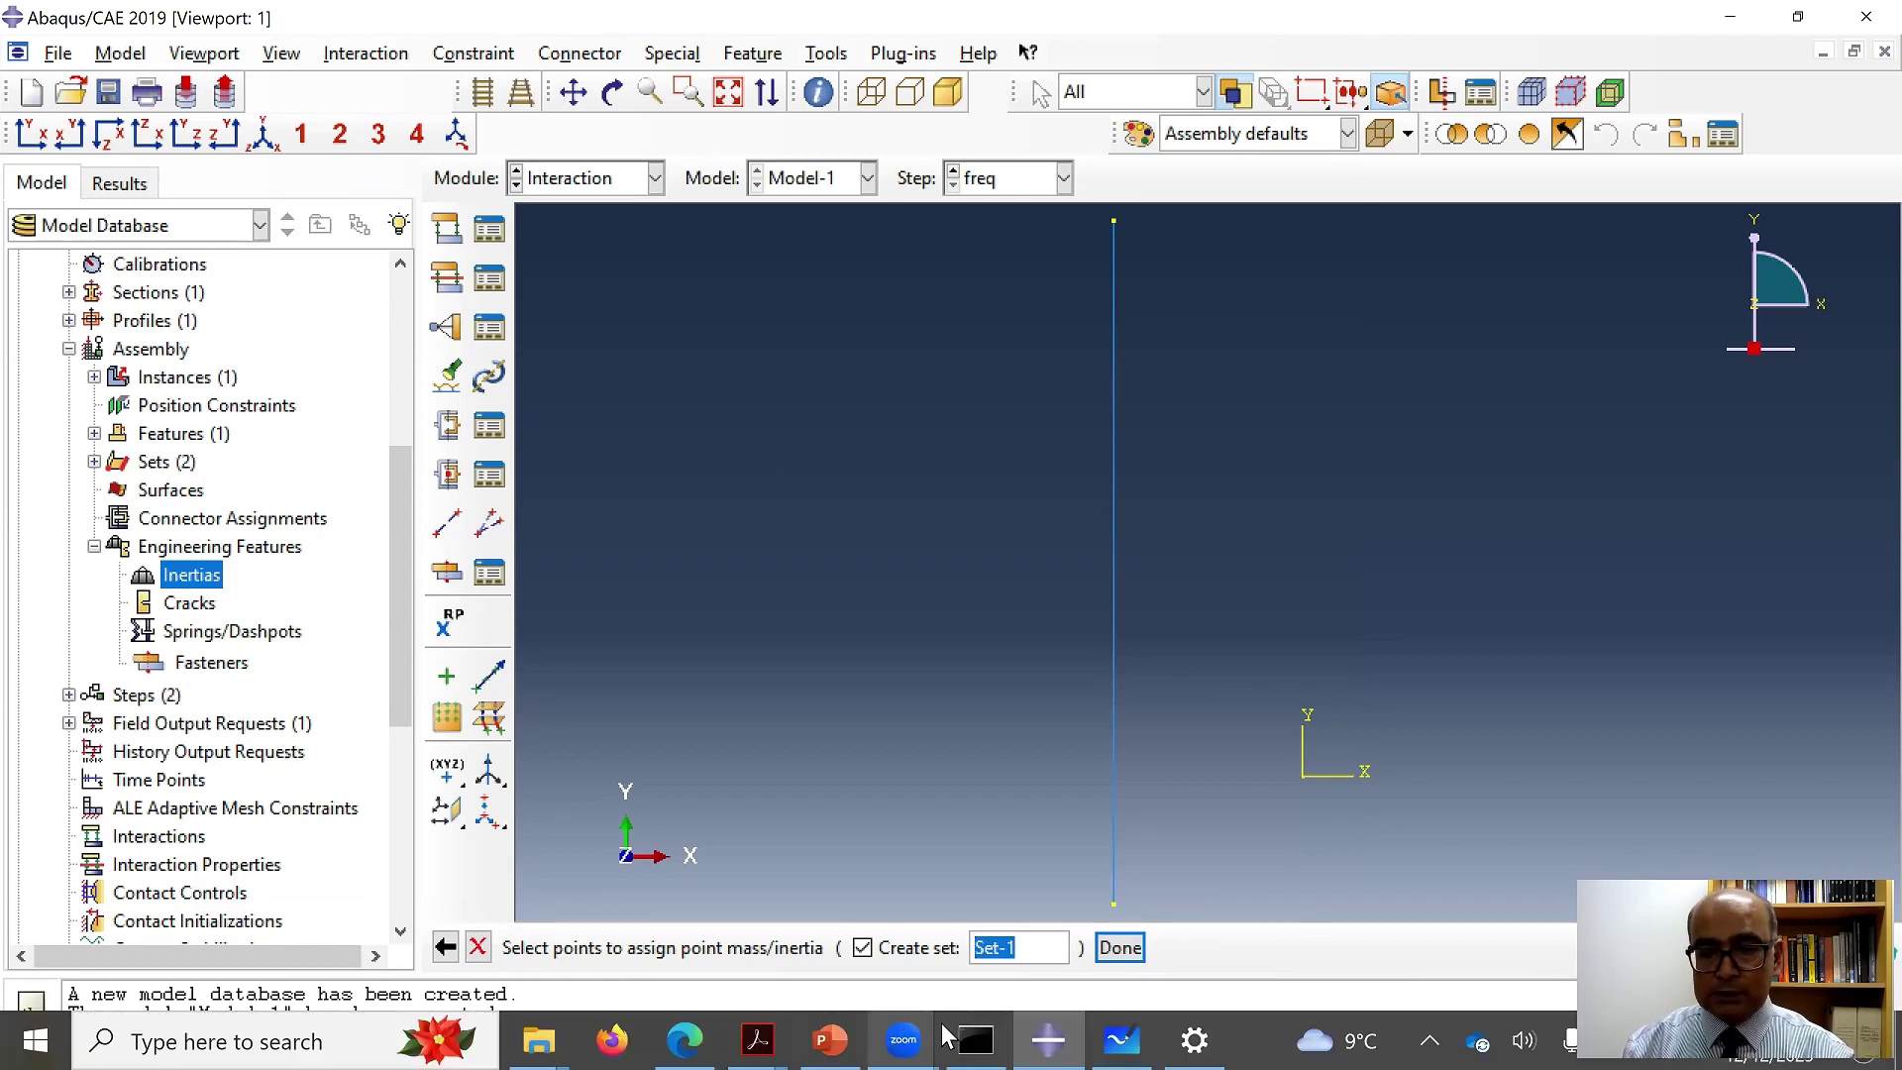
click(1120, 1039)
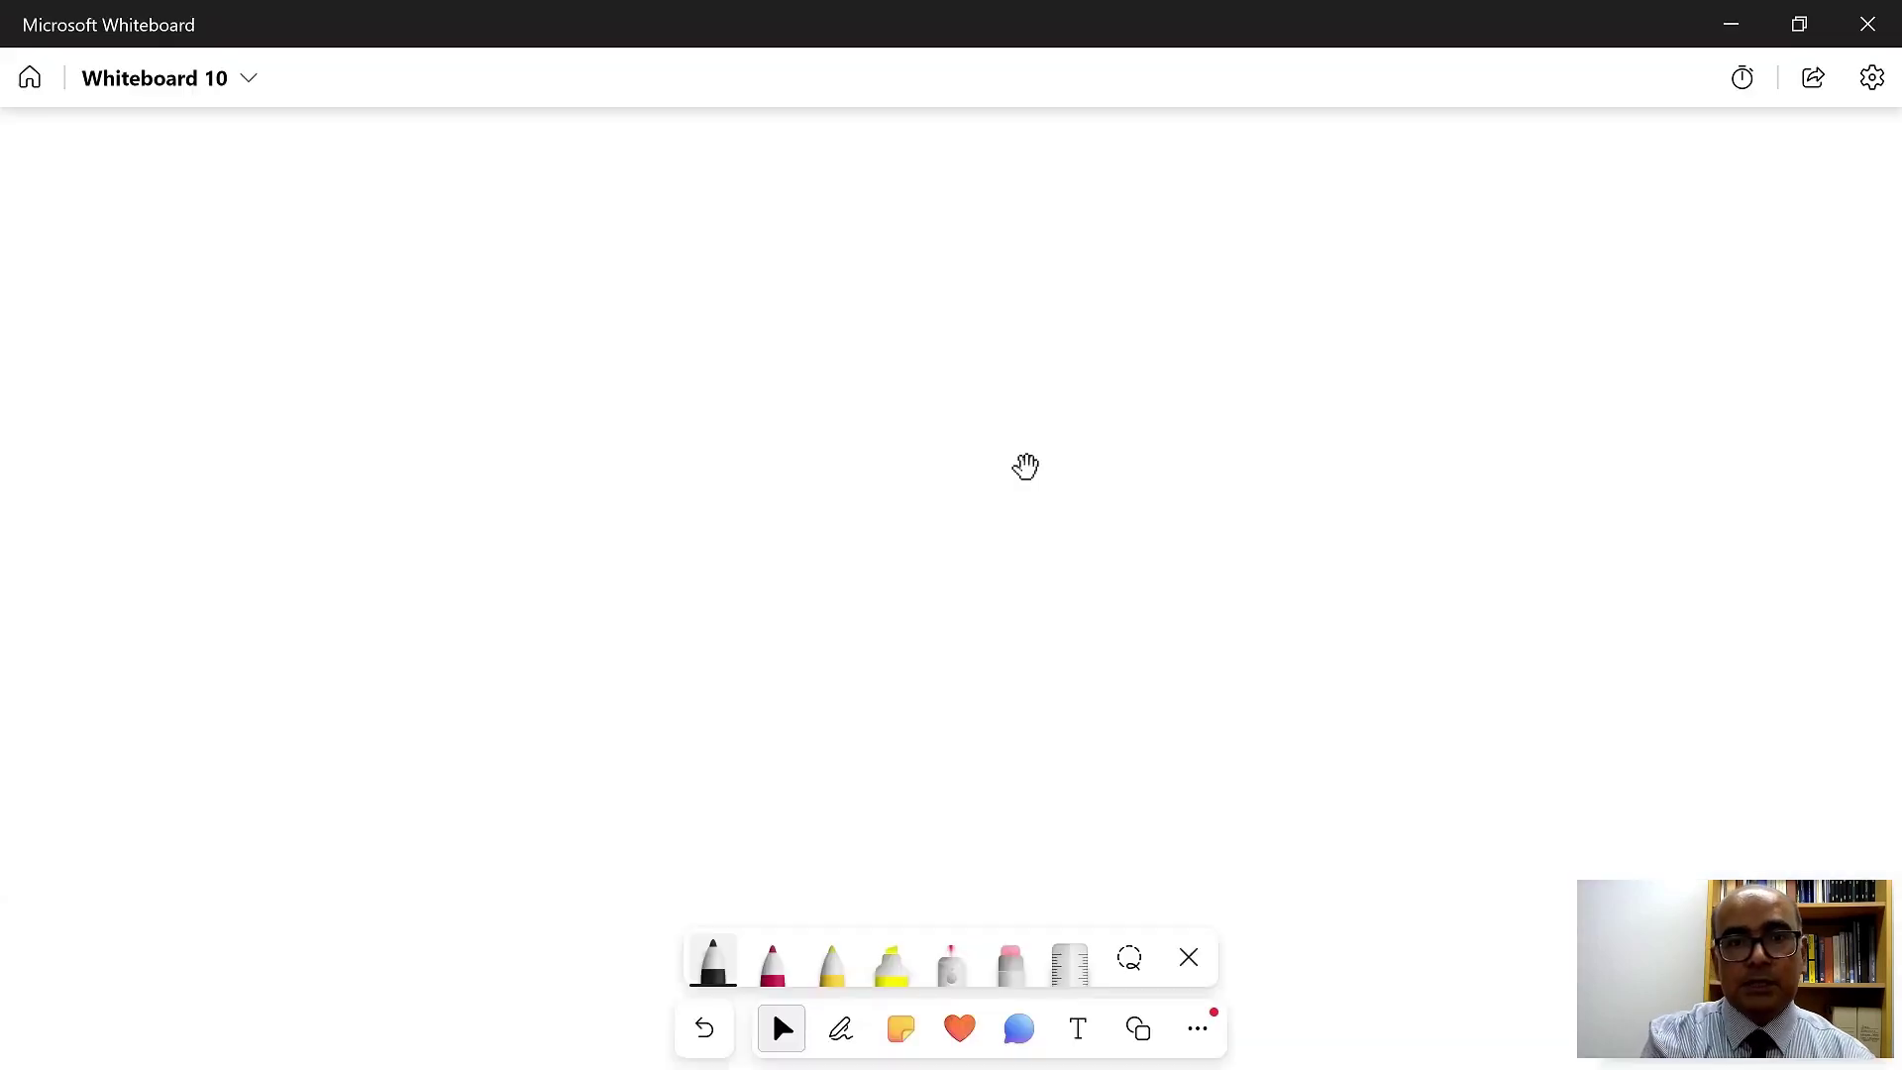
click(840, 1028)
drag(428, 176, 498, 169)
mouse_move(507, 205)
mouse_down()
mouse_move(551, 203)
mouse_move(550, 226)
mouse_move(700, 224)
mouse_move(721, 297)
mouse_move(735, 232)
mouse_up()
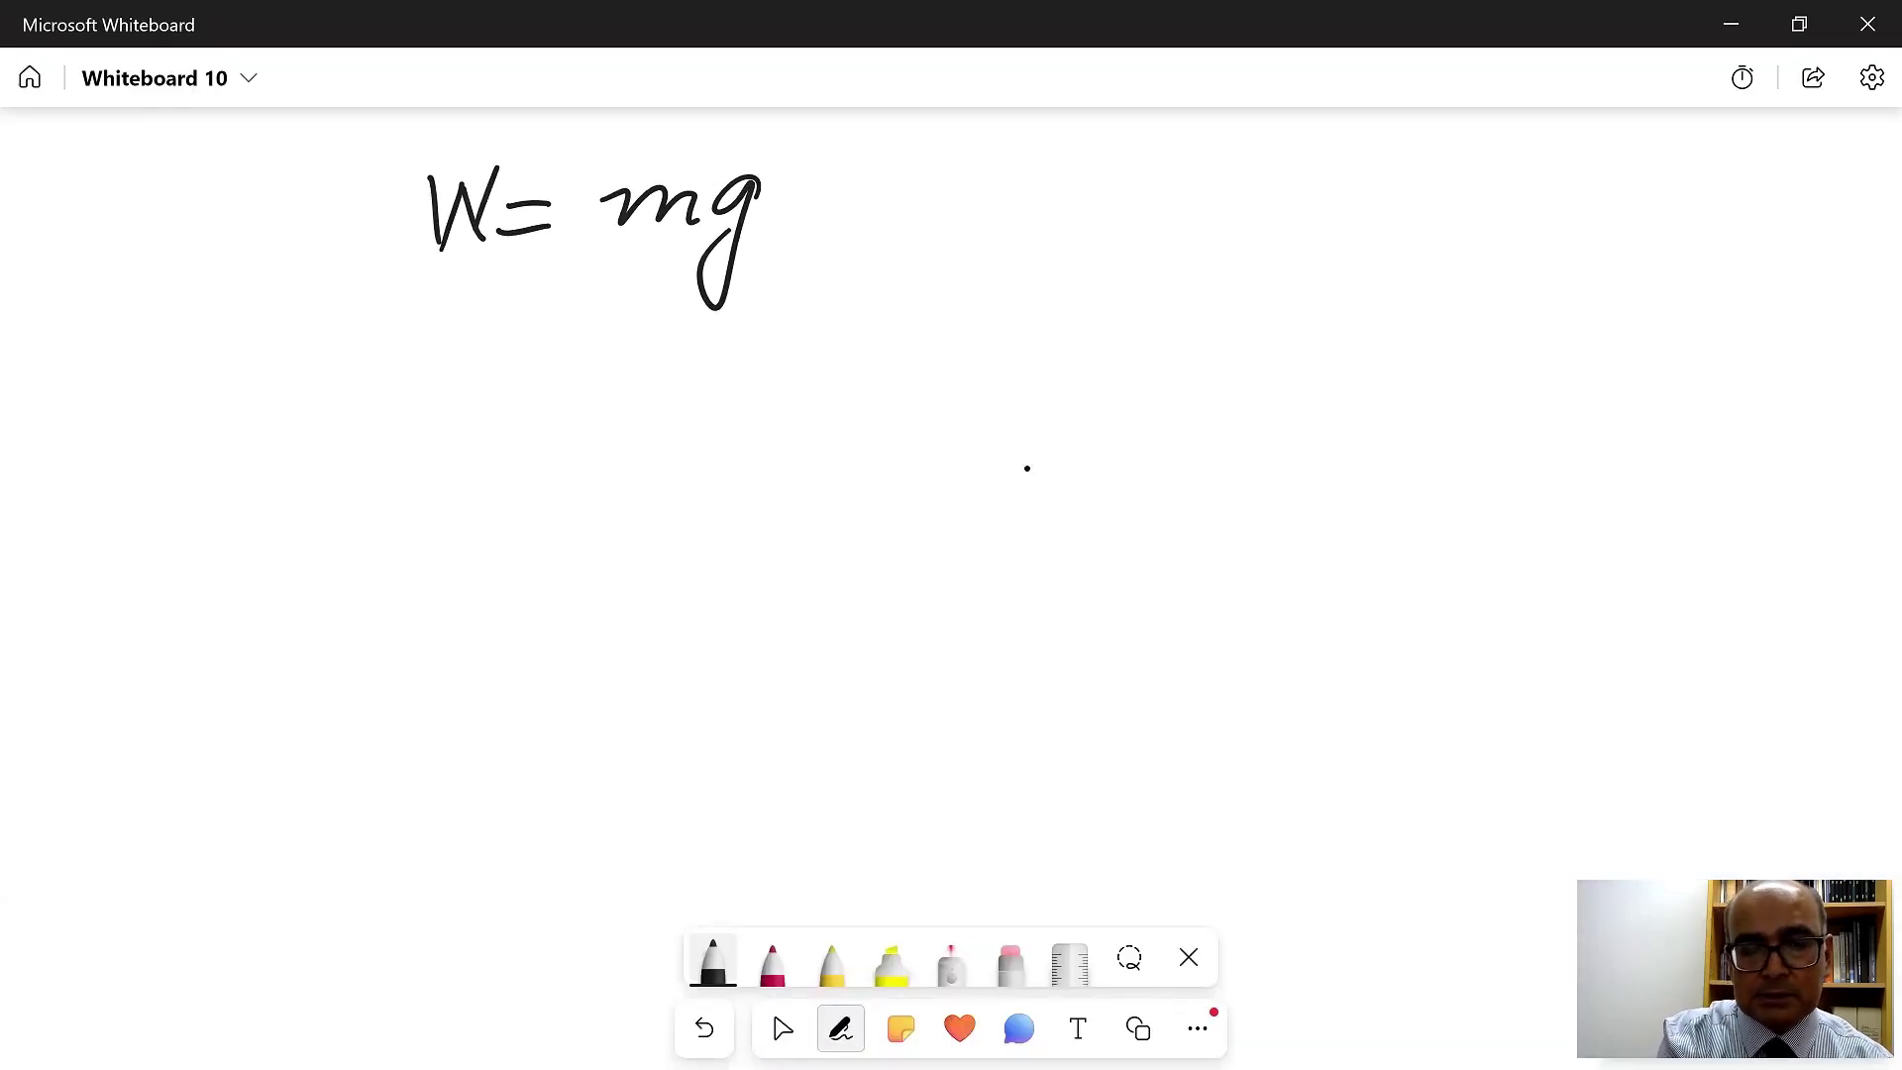
drag(862, 213, 941, 210)
drag(846, 236, 941, 228)
drag(896, 193, 889, 263)
drag(1006, 198, 1098, 203)
drag(1128, 210, 1169, 206)
drag(1129, 234, 1173, 231)
mouse_move(1238, 154)
mouse_down()
mouse_move(1288, 193)
mouse_move(1307, 146)
mouse_up()
mouse_move(1211, 237)
mouse_down()
mouse_move(1329, 232)
mouse_move(1273, 267)
mouse_move(1246, 359)
mouse_up()
drag(1355, 216, 1402, 212)
mouse_move(1351, 241)
mouse_down()
mouse_move(1401, 213)
mouse_move(1403, 238)
mouse_move(1488, 175)
mouse_move(1495, 220)
mouse_up()
Write the values 20×10³/9.81 = 2038.7.
drag(1530, 184, 1583, 210)
mouse_move(1585, 178)
mouse_down()
mouse_move(1555, 211)
mouse_move(1602, 210)
mouse_up()
mouse_move(1629, 178)
mouse_down()
mouse_move(1622, 205)
mouse_move(1662, 180)
mouse_up()
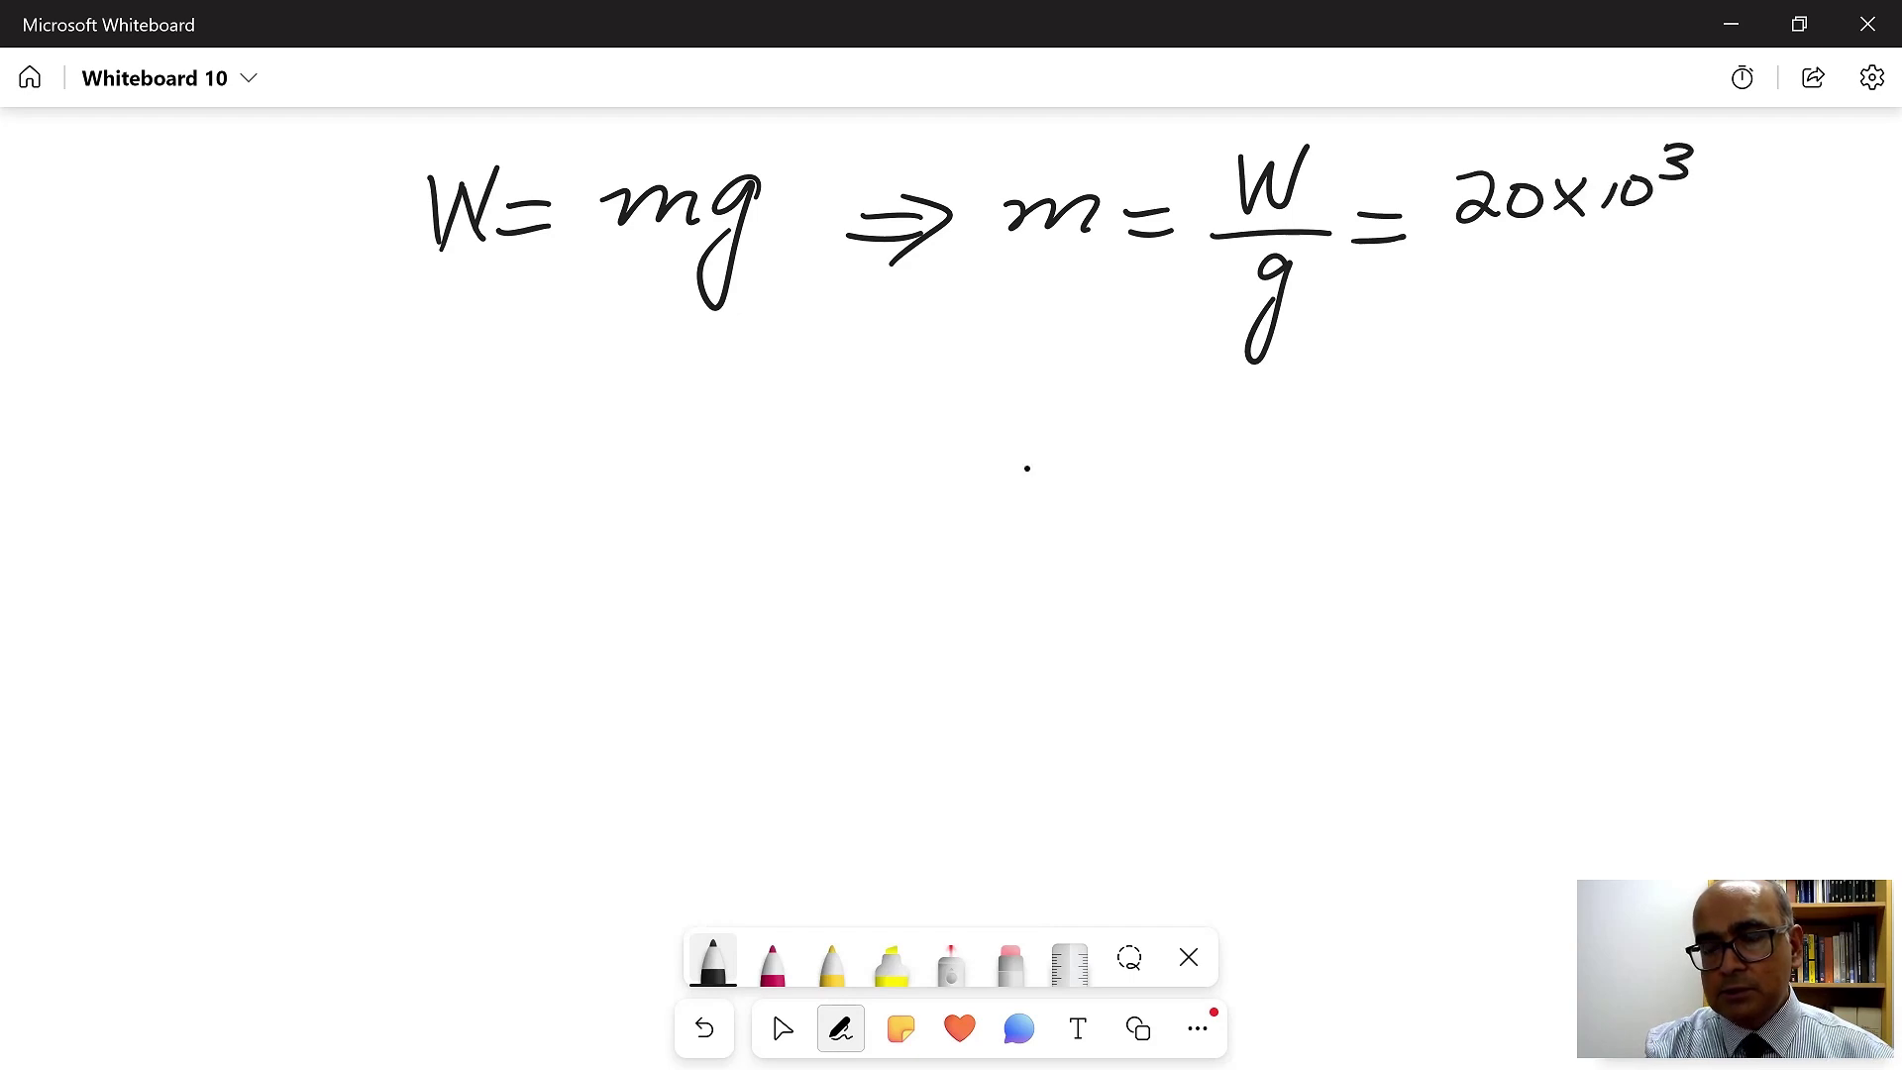
drag(1456, 240, 1677, 224)
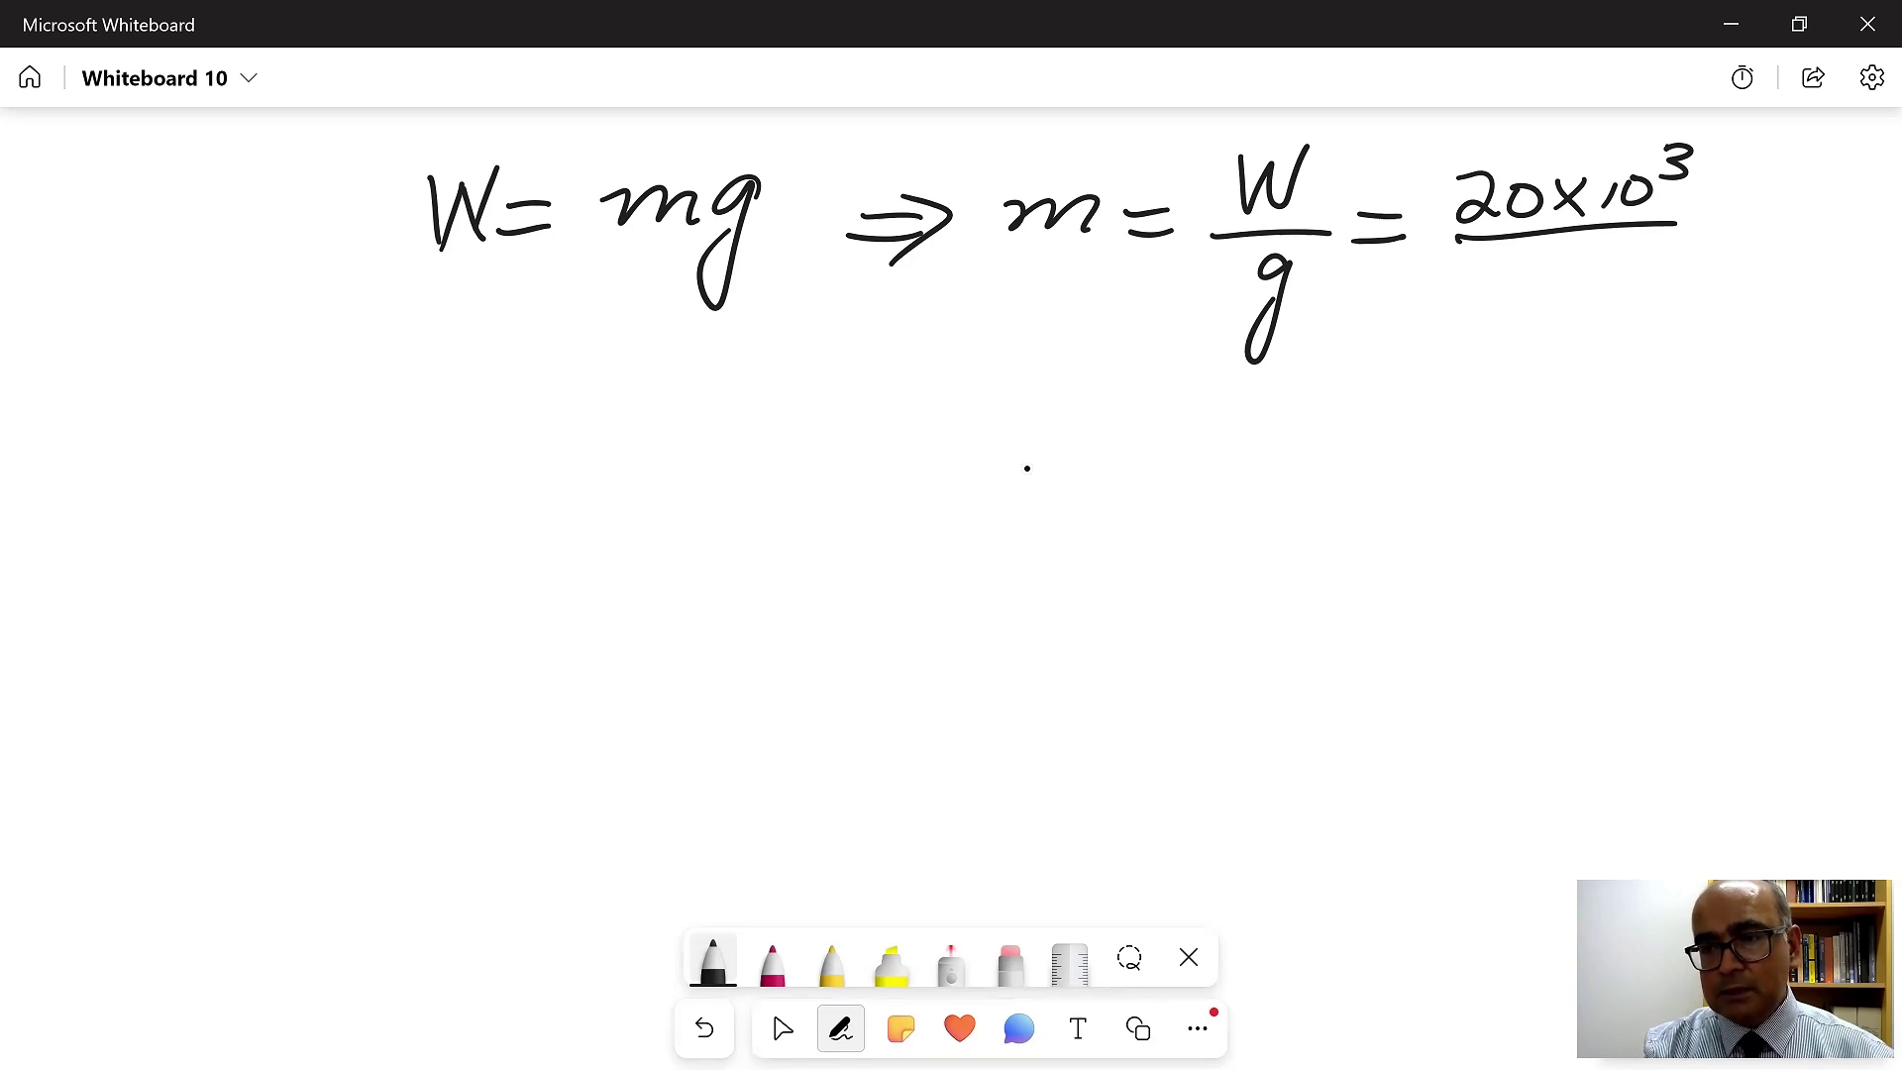
drag(1539, 260, 1583, 276)
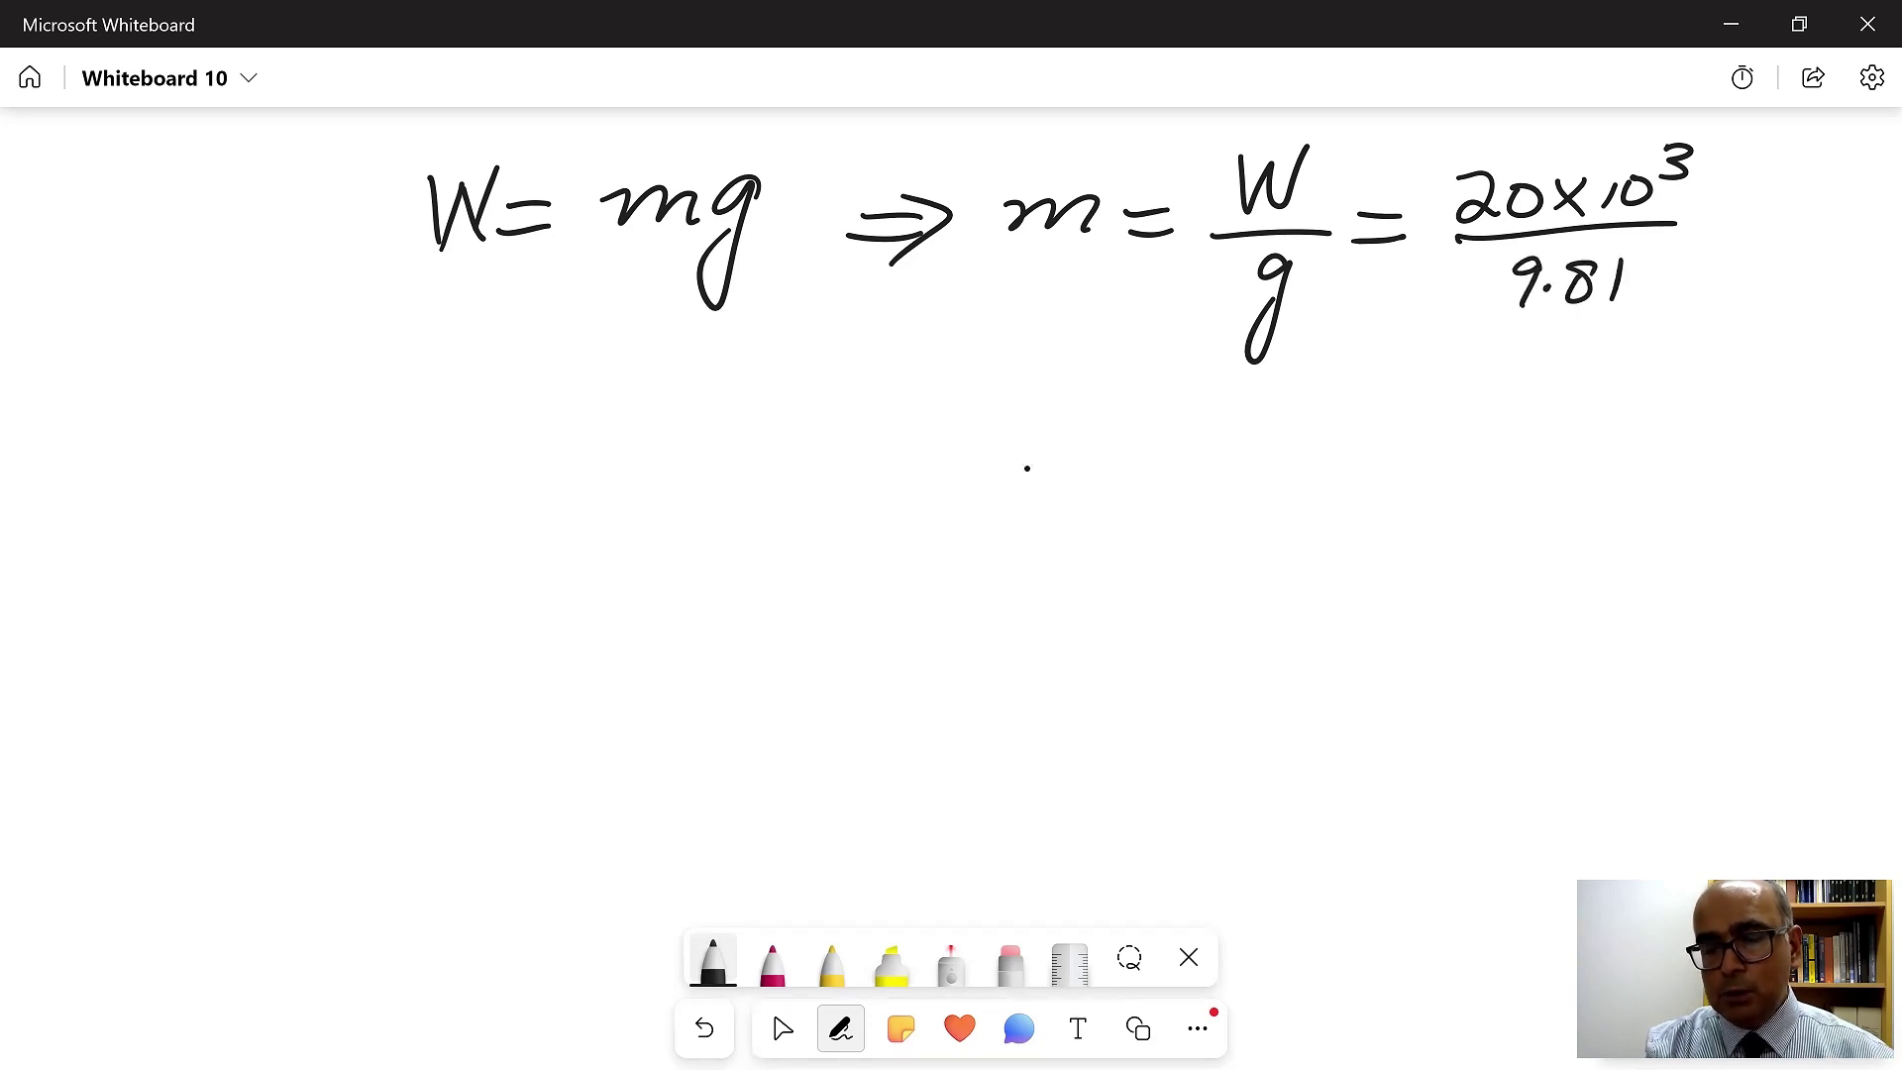
drag(1057, 430, 1112, 426)
mouse_move(1051, 454)
mouse_down()
mouse_move(1197, 437)
mouse_move(1190, 414)
mouse_move(1271, 447)
mouse_move(1271, 422)
mouse_move(1321, 396)
mouse_move(1323, 438)
mouse_up()
click(1027, 469)
drag(1307, 417, 1427, 414)
Add the units (N·sec²/m) — kg after 2038.7.
mouse_move(1448, 379)
mouse_down()
mouse_move(1489, 401)
mouse_move(1561, 404)
mouse_up()
drag(1579, 383, 1577, 403)
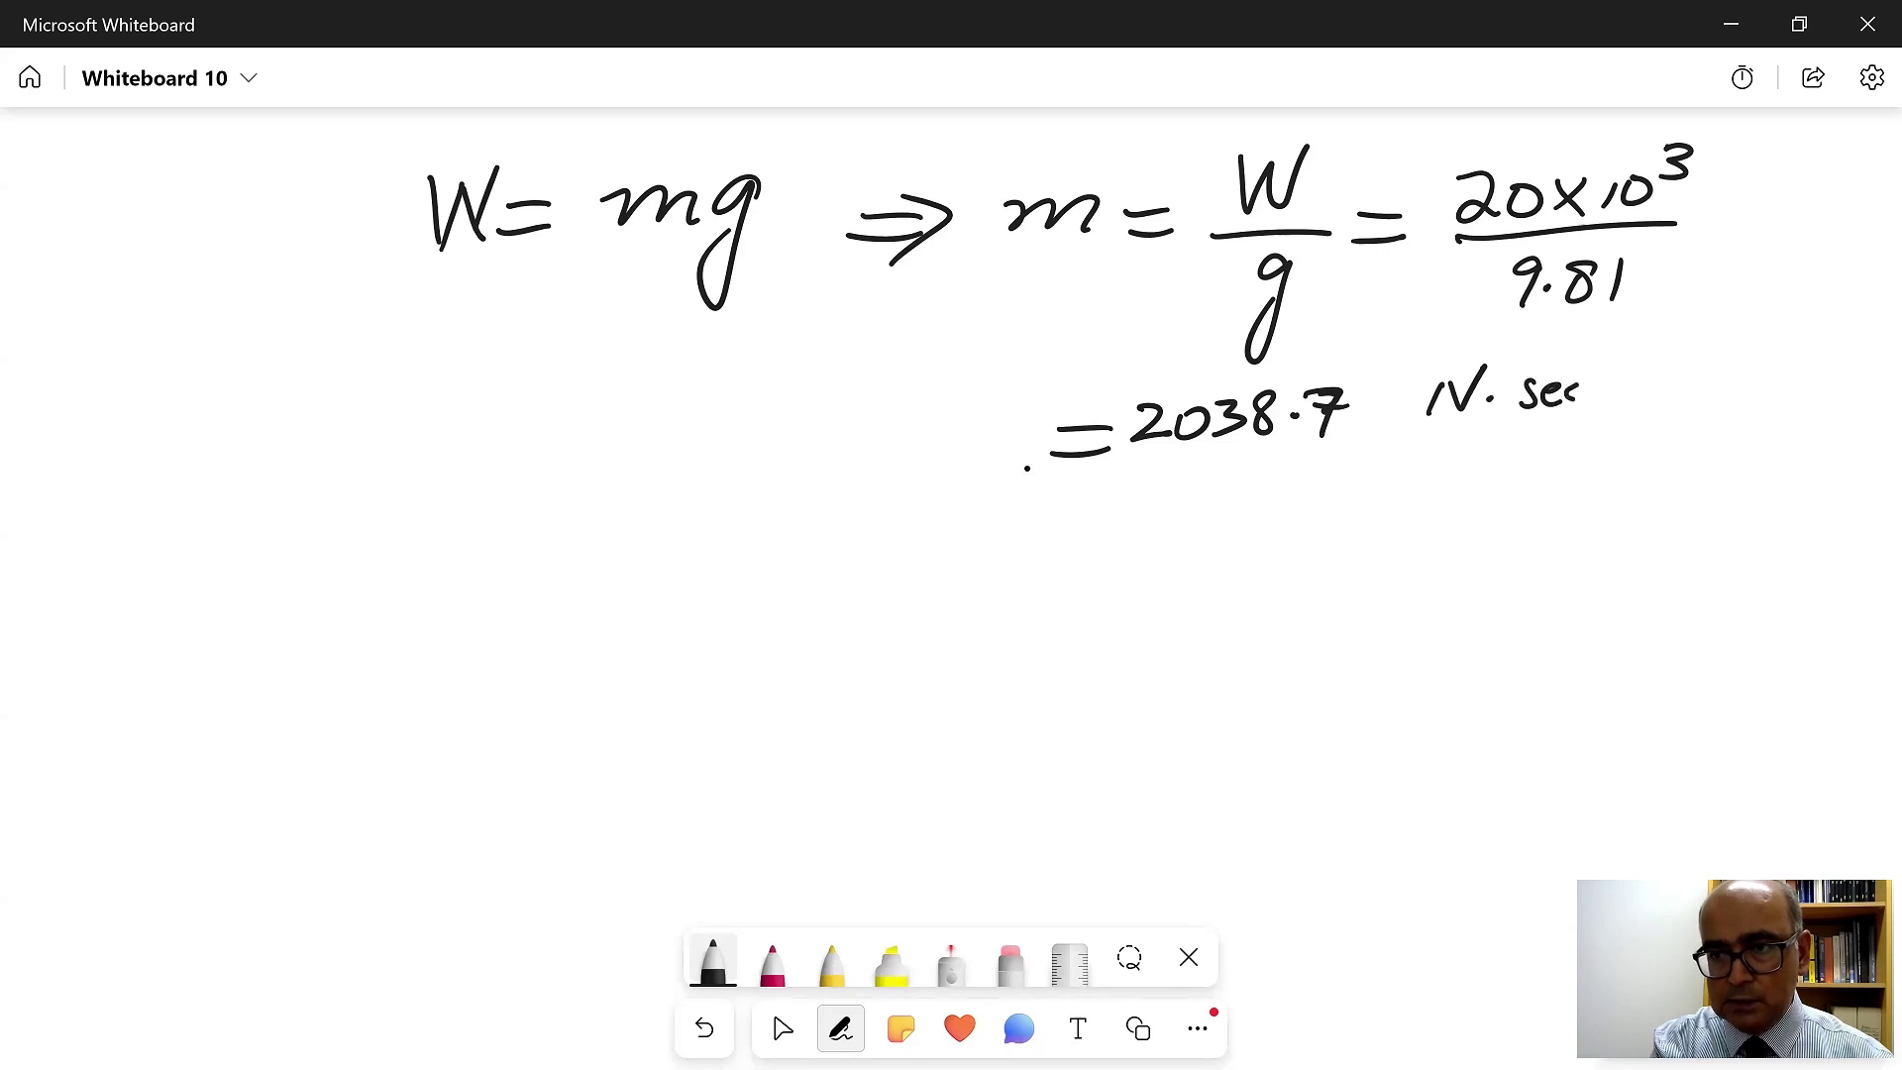
drag(1402, 429, 1582, 416)
mouse_move(1497, 438)
mouse_down()
mouse_move(1501, 458)
mouse_move(1548, 454)
mouse_up()
drag(1411, 357, 1449, 473)
drag(1597, 342, 1620, 454)
mouse_move(1642, 366)
mouse_down()
mouse_move(1691, 341)
mouse_move(1714, 368)
mouse_up()
drag(1724, 359, 1753, 368)
drag(1768, 345, 1749, 423)
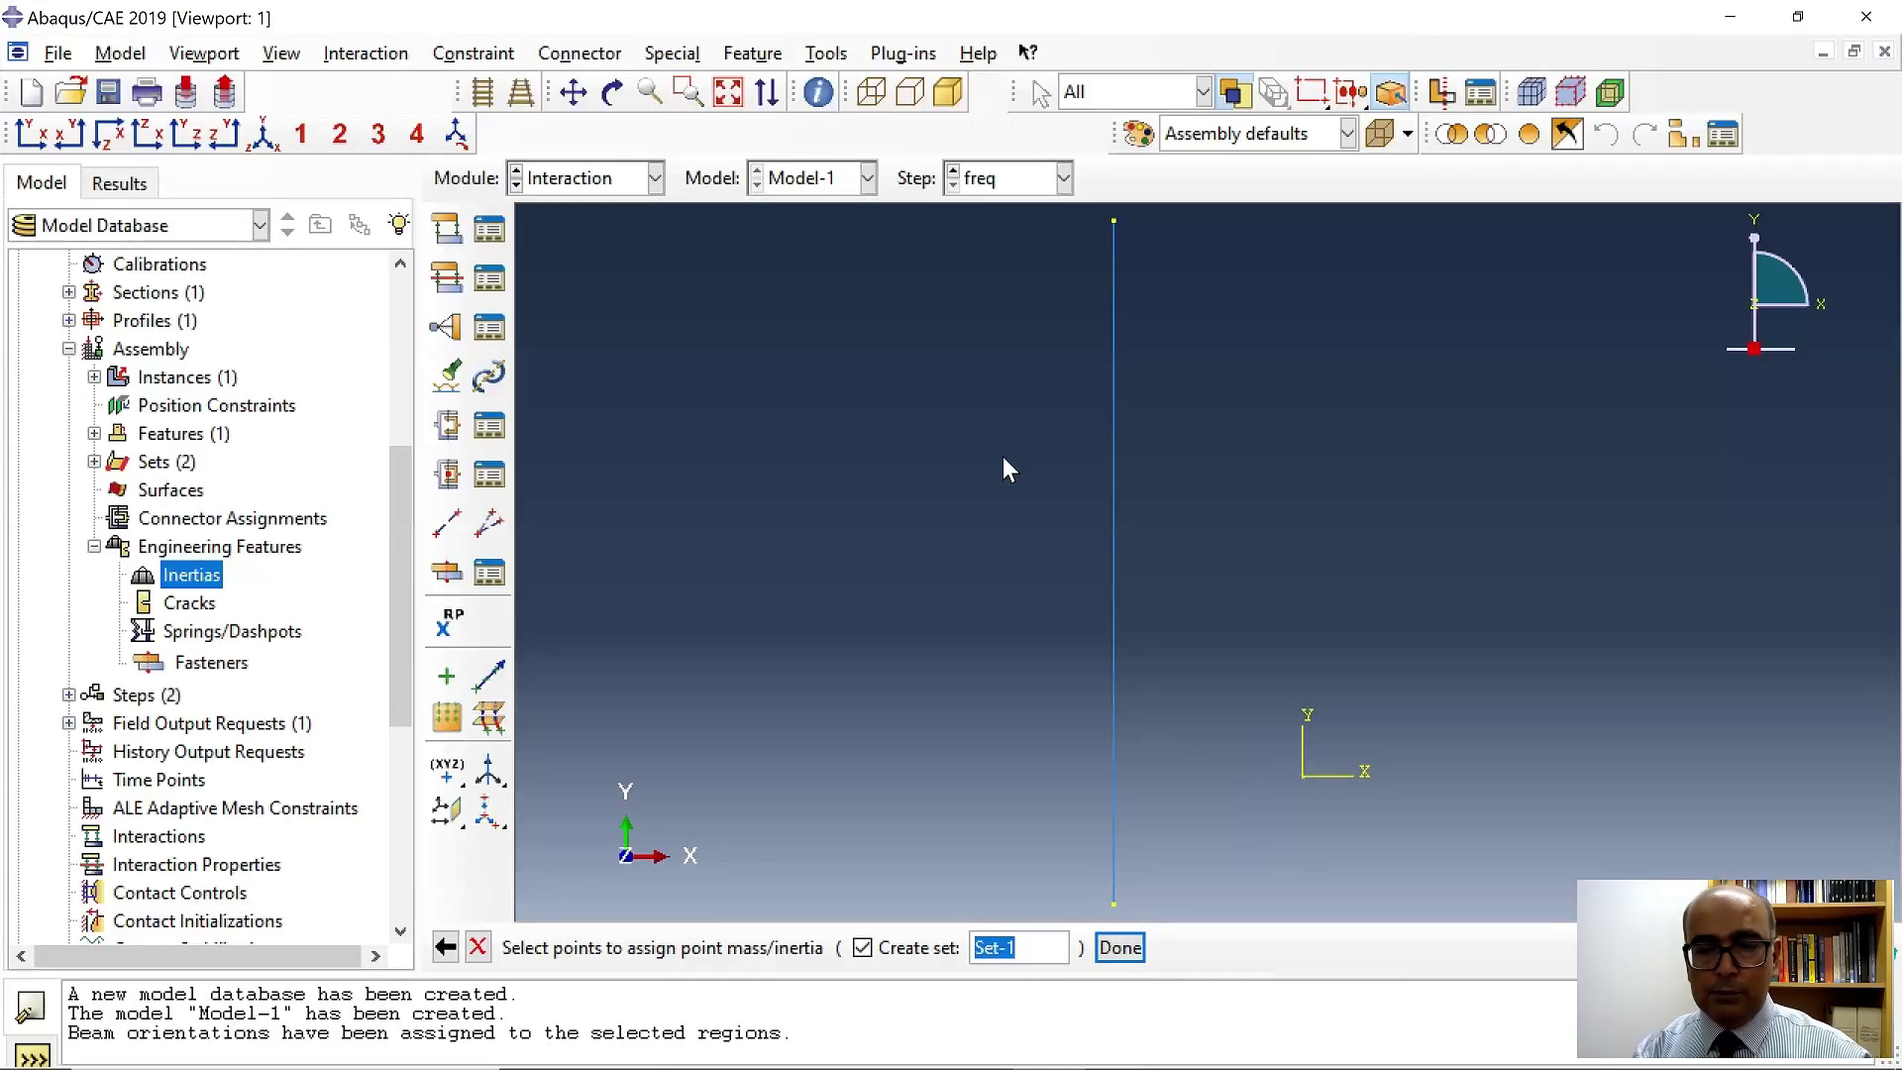
Place an isotropic point mass of 2038.7 on the column's top vertex.
click(1114, 222)
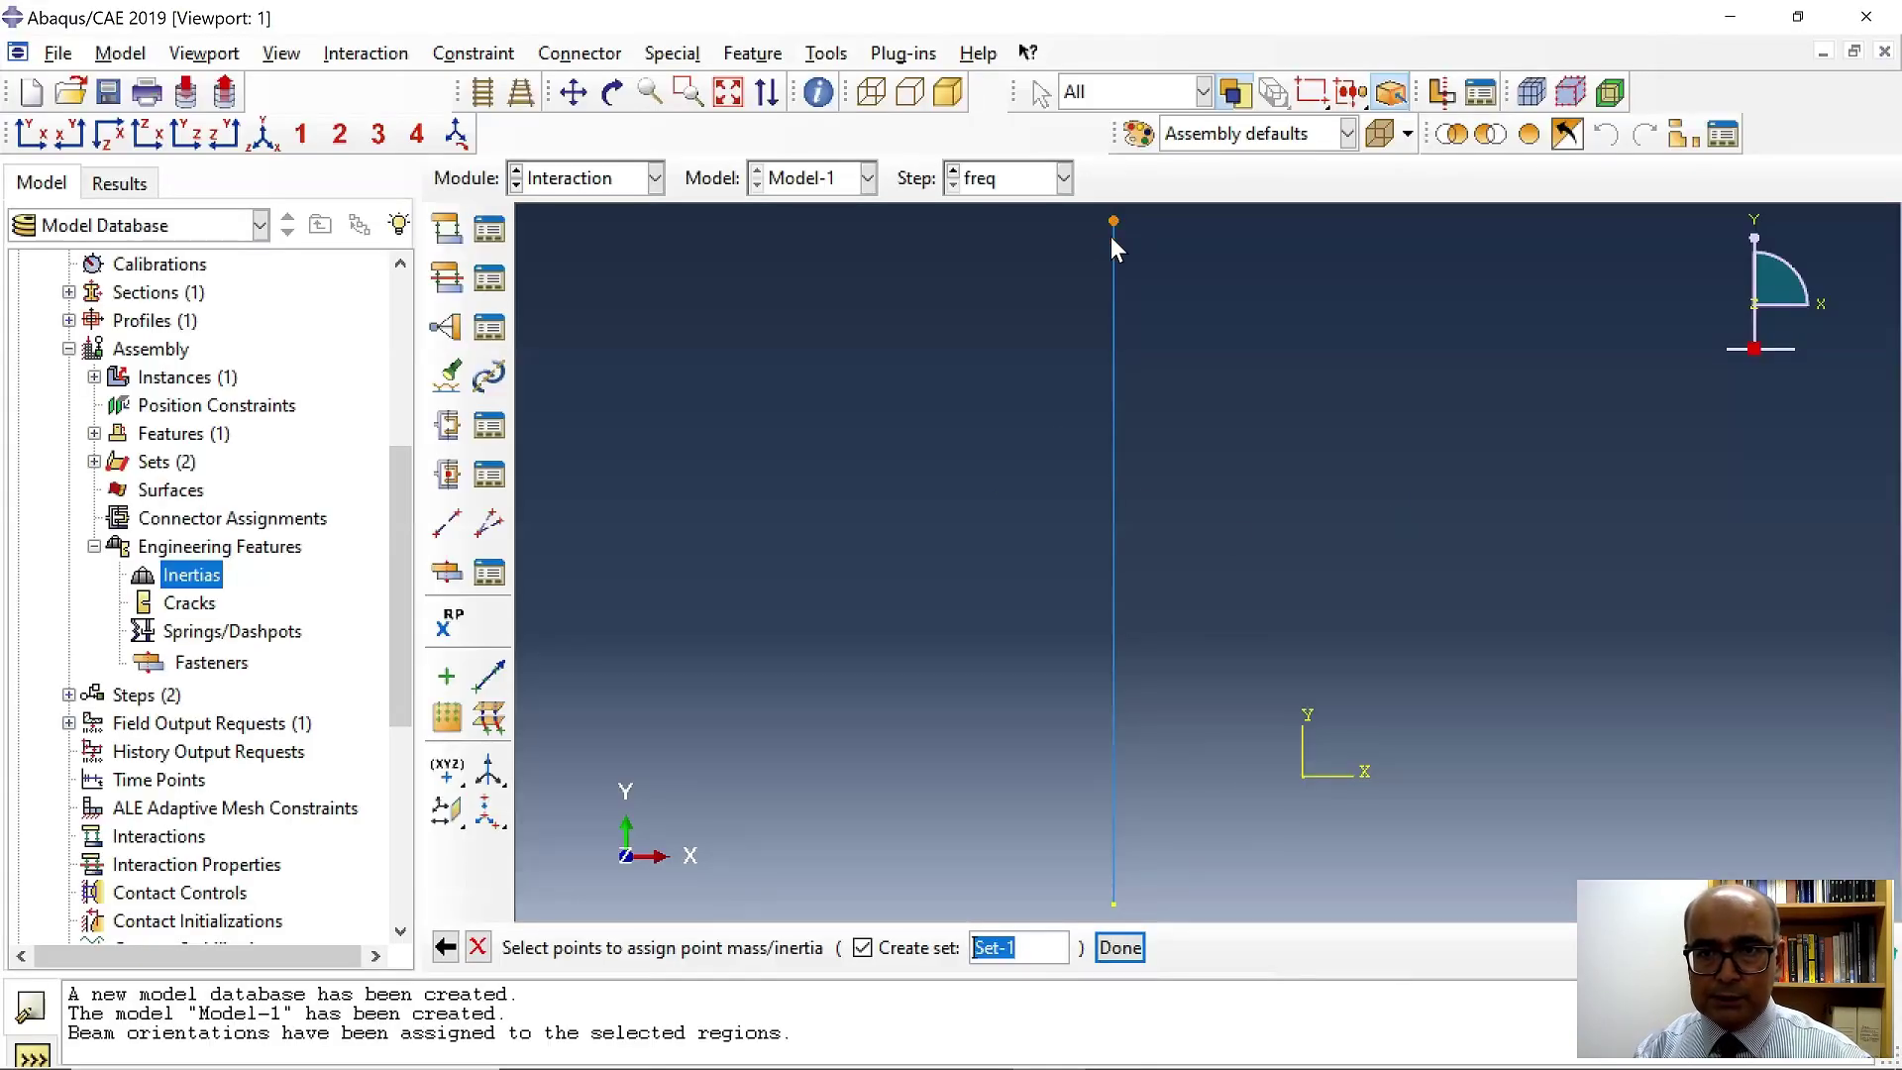
middle_click(1110, 235)
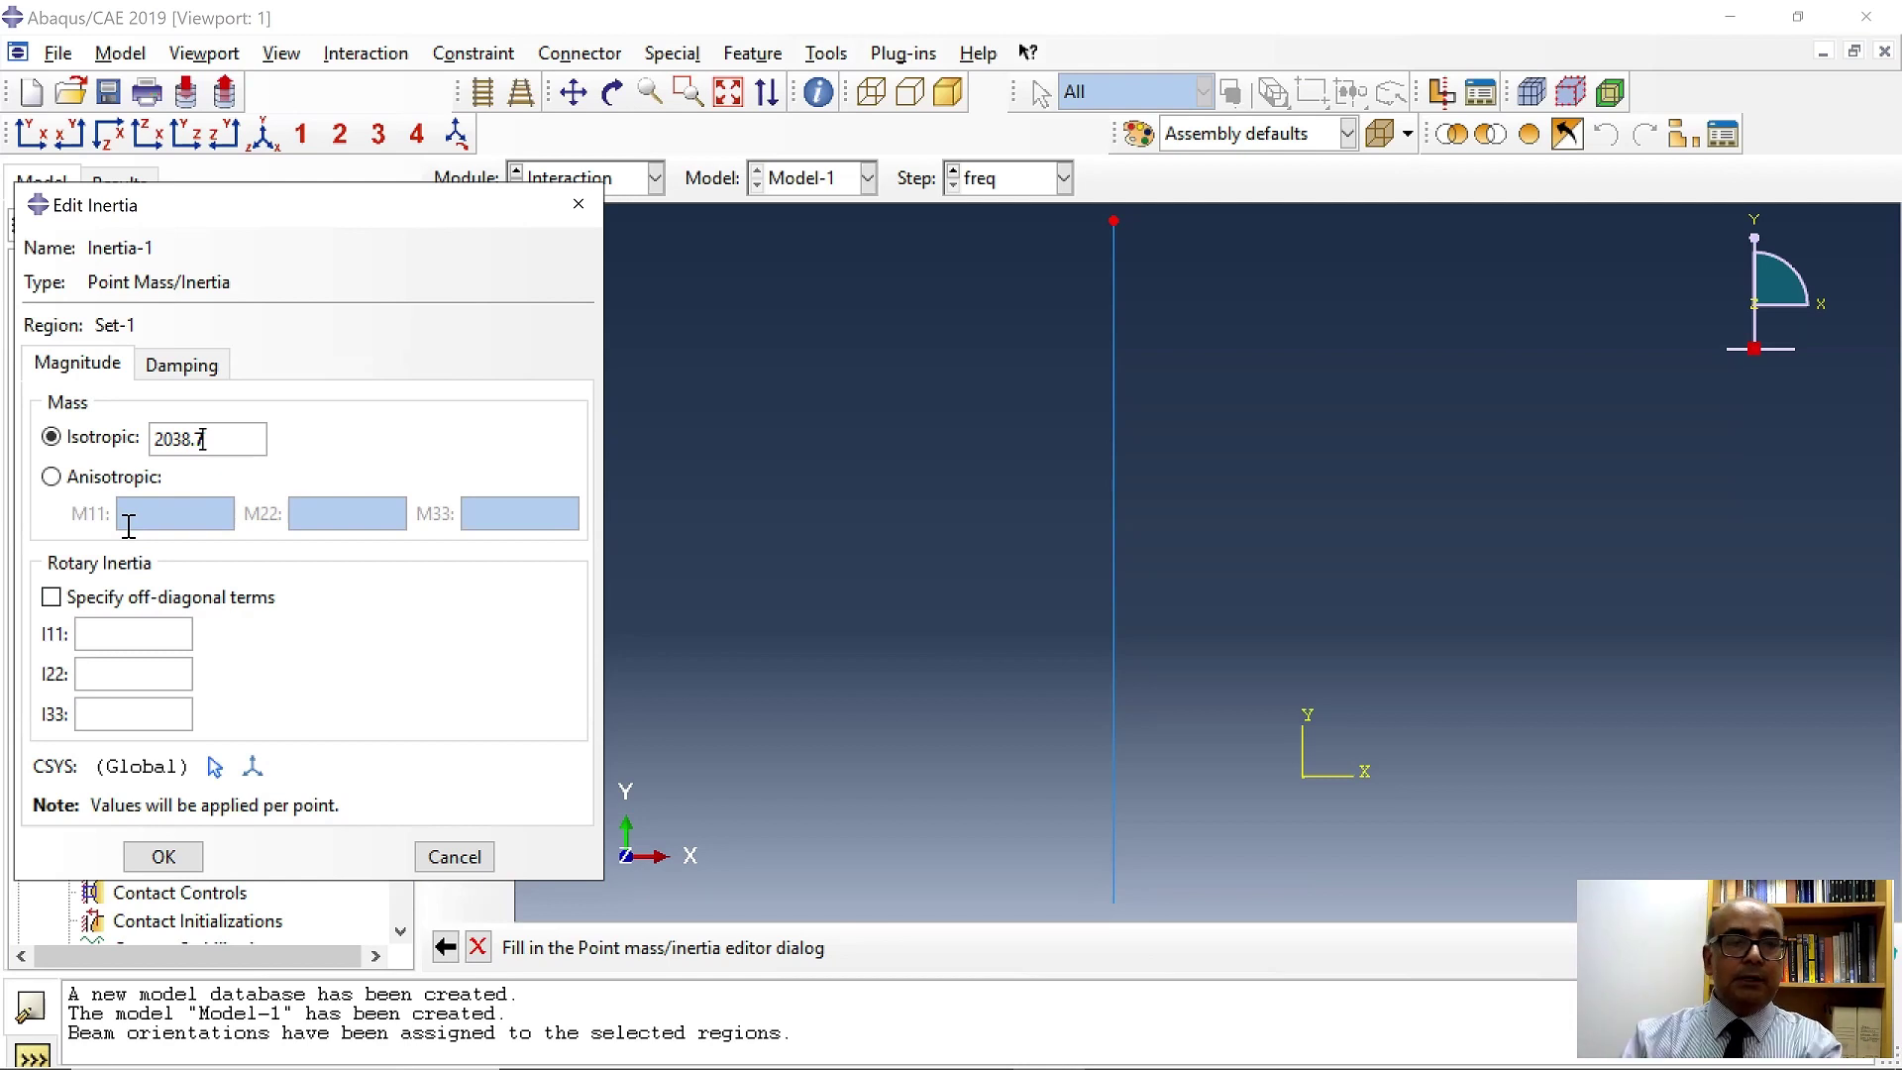
click(163, 856)
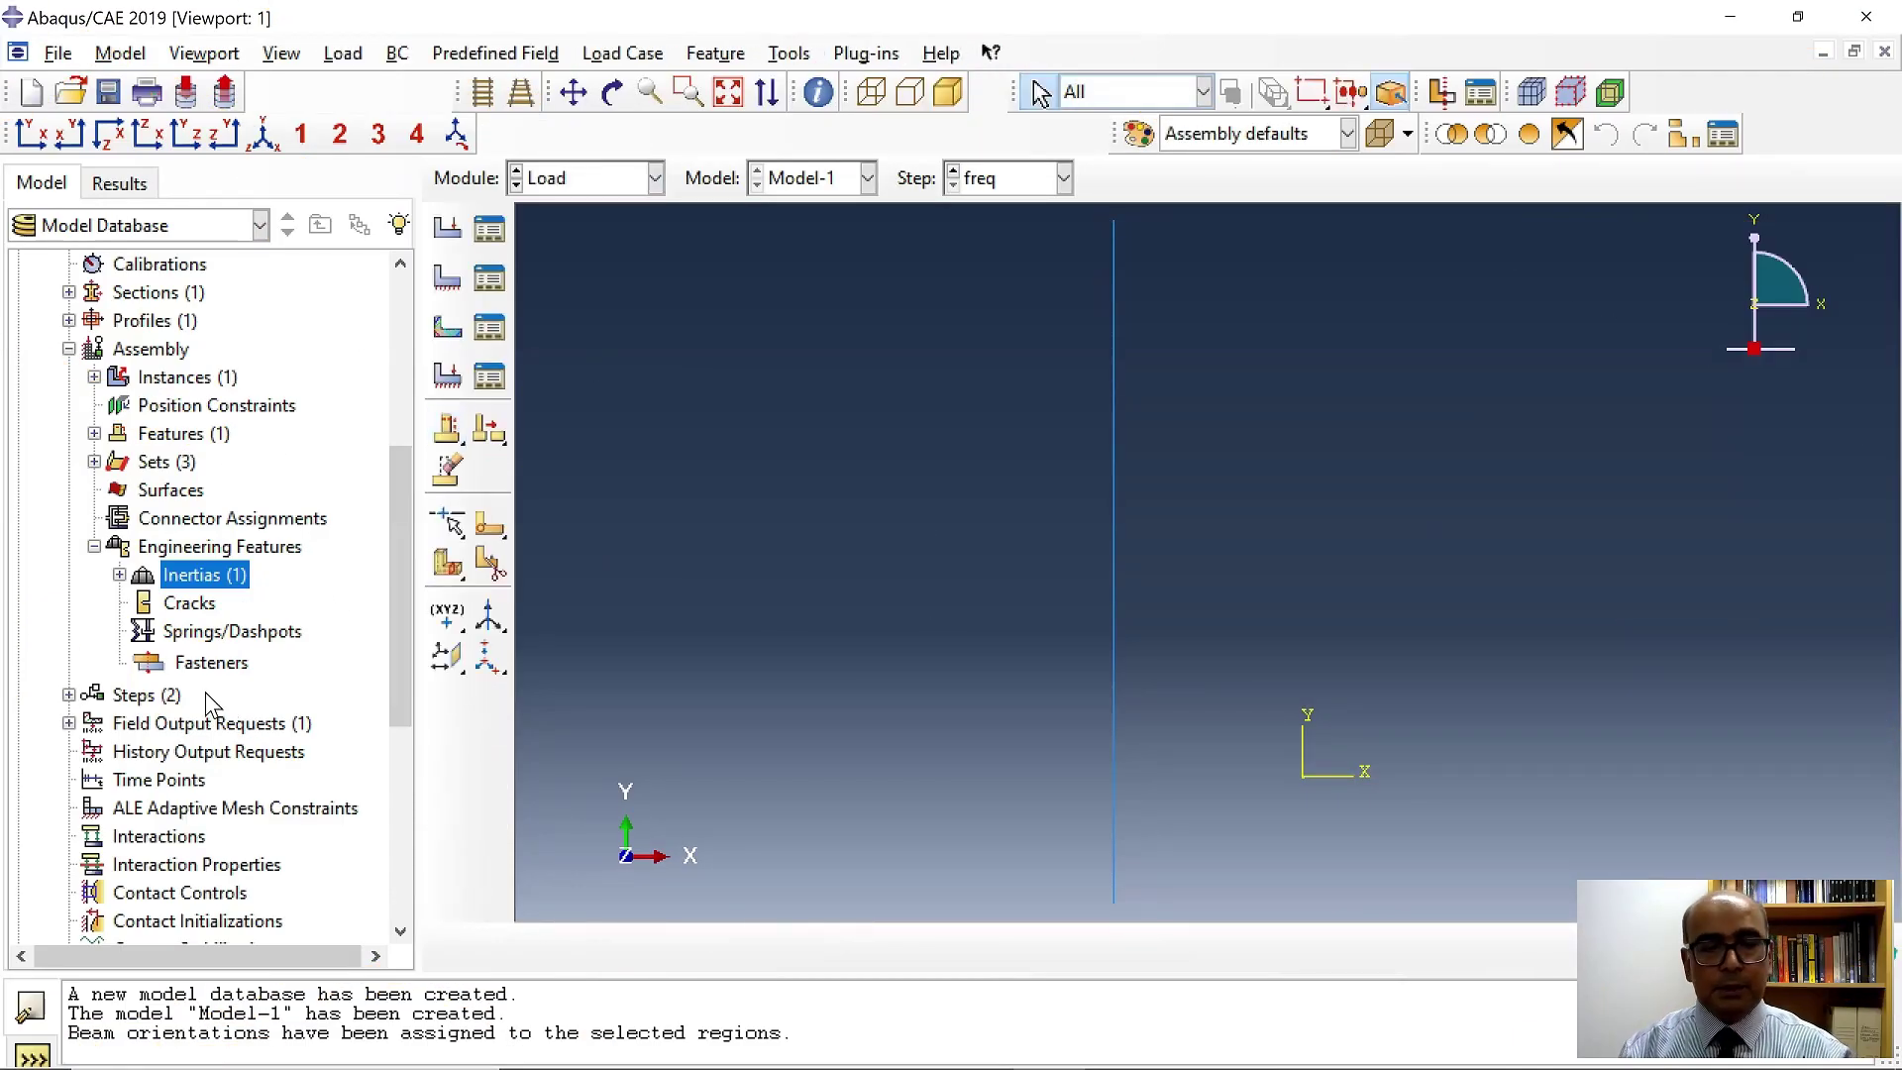
Create Displacement/Rotation boundary condition 'fix' on the column's bottom vertex, restraining every direction except UR2.
scroll(203, 752, down, 4)
click(128, 782)
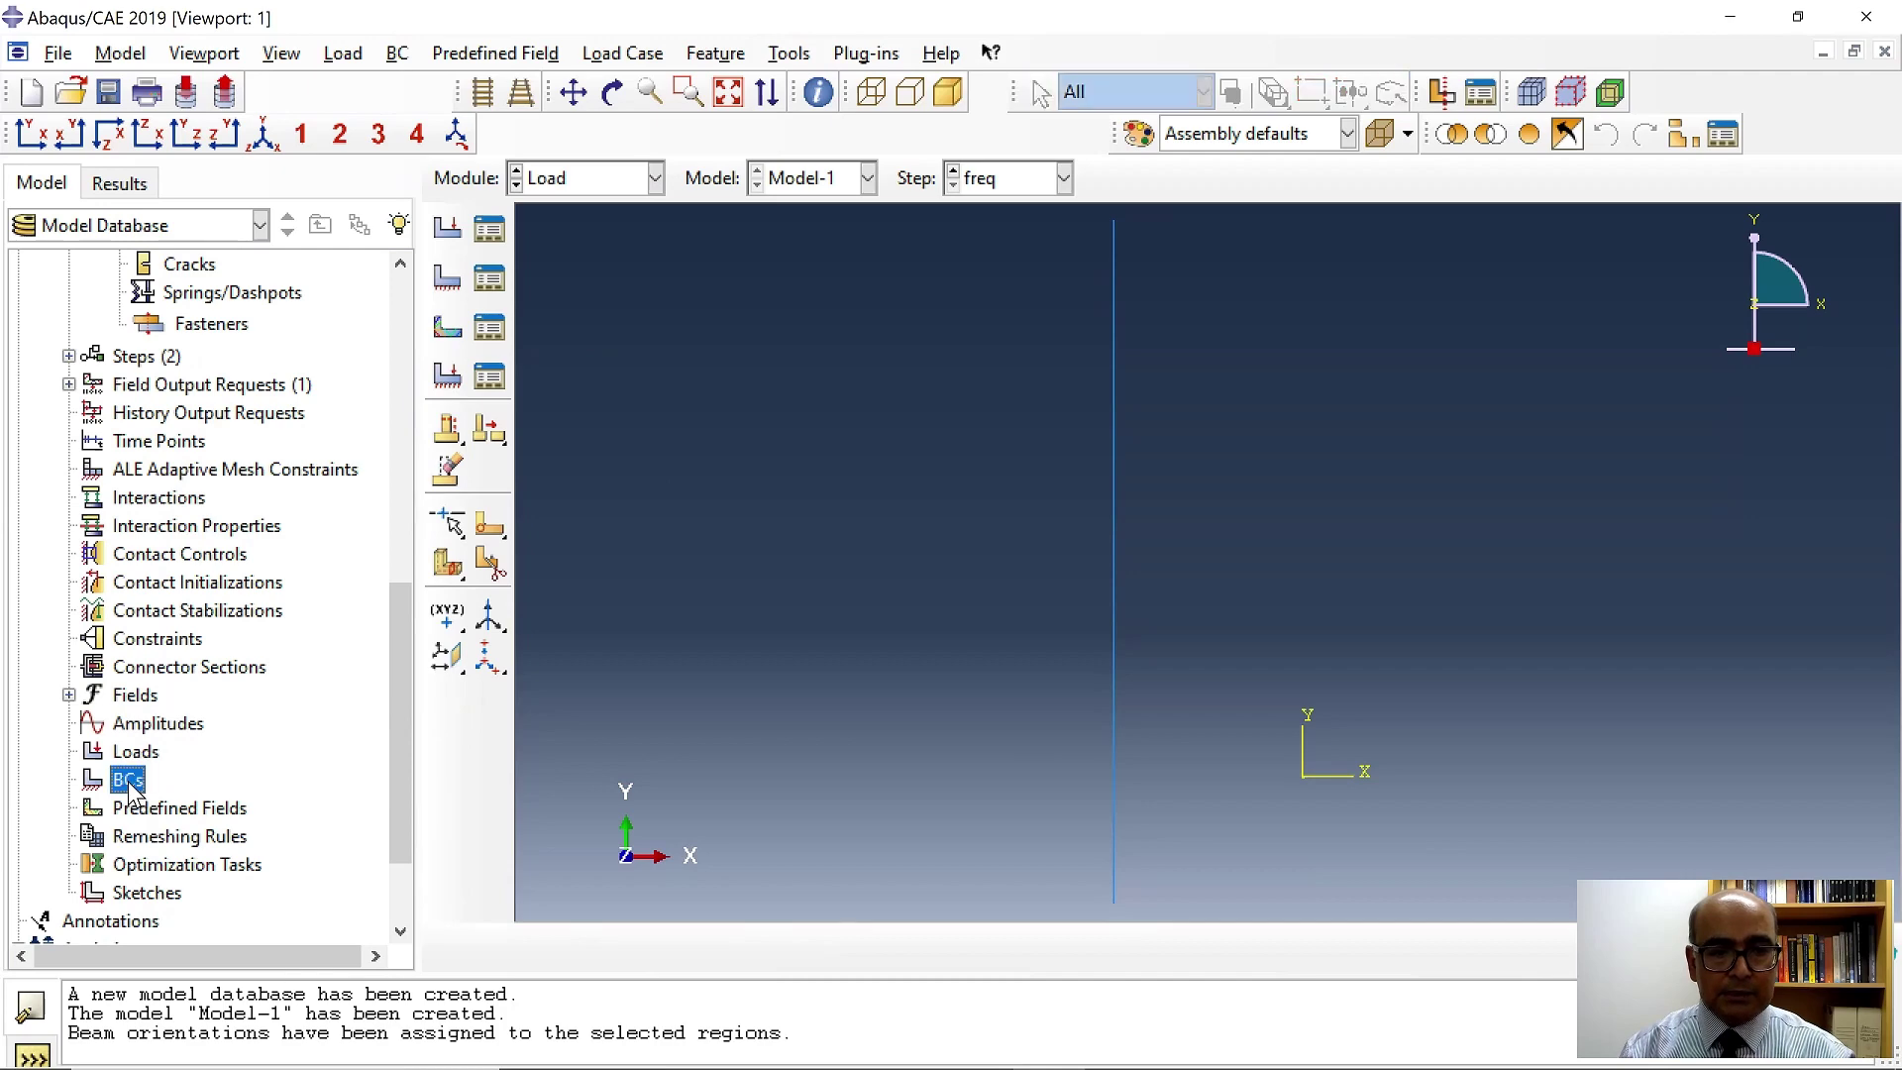
double_click(128, 783)
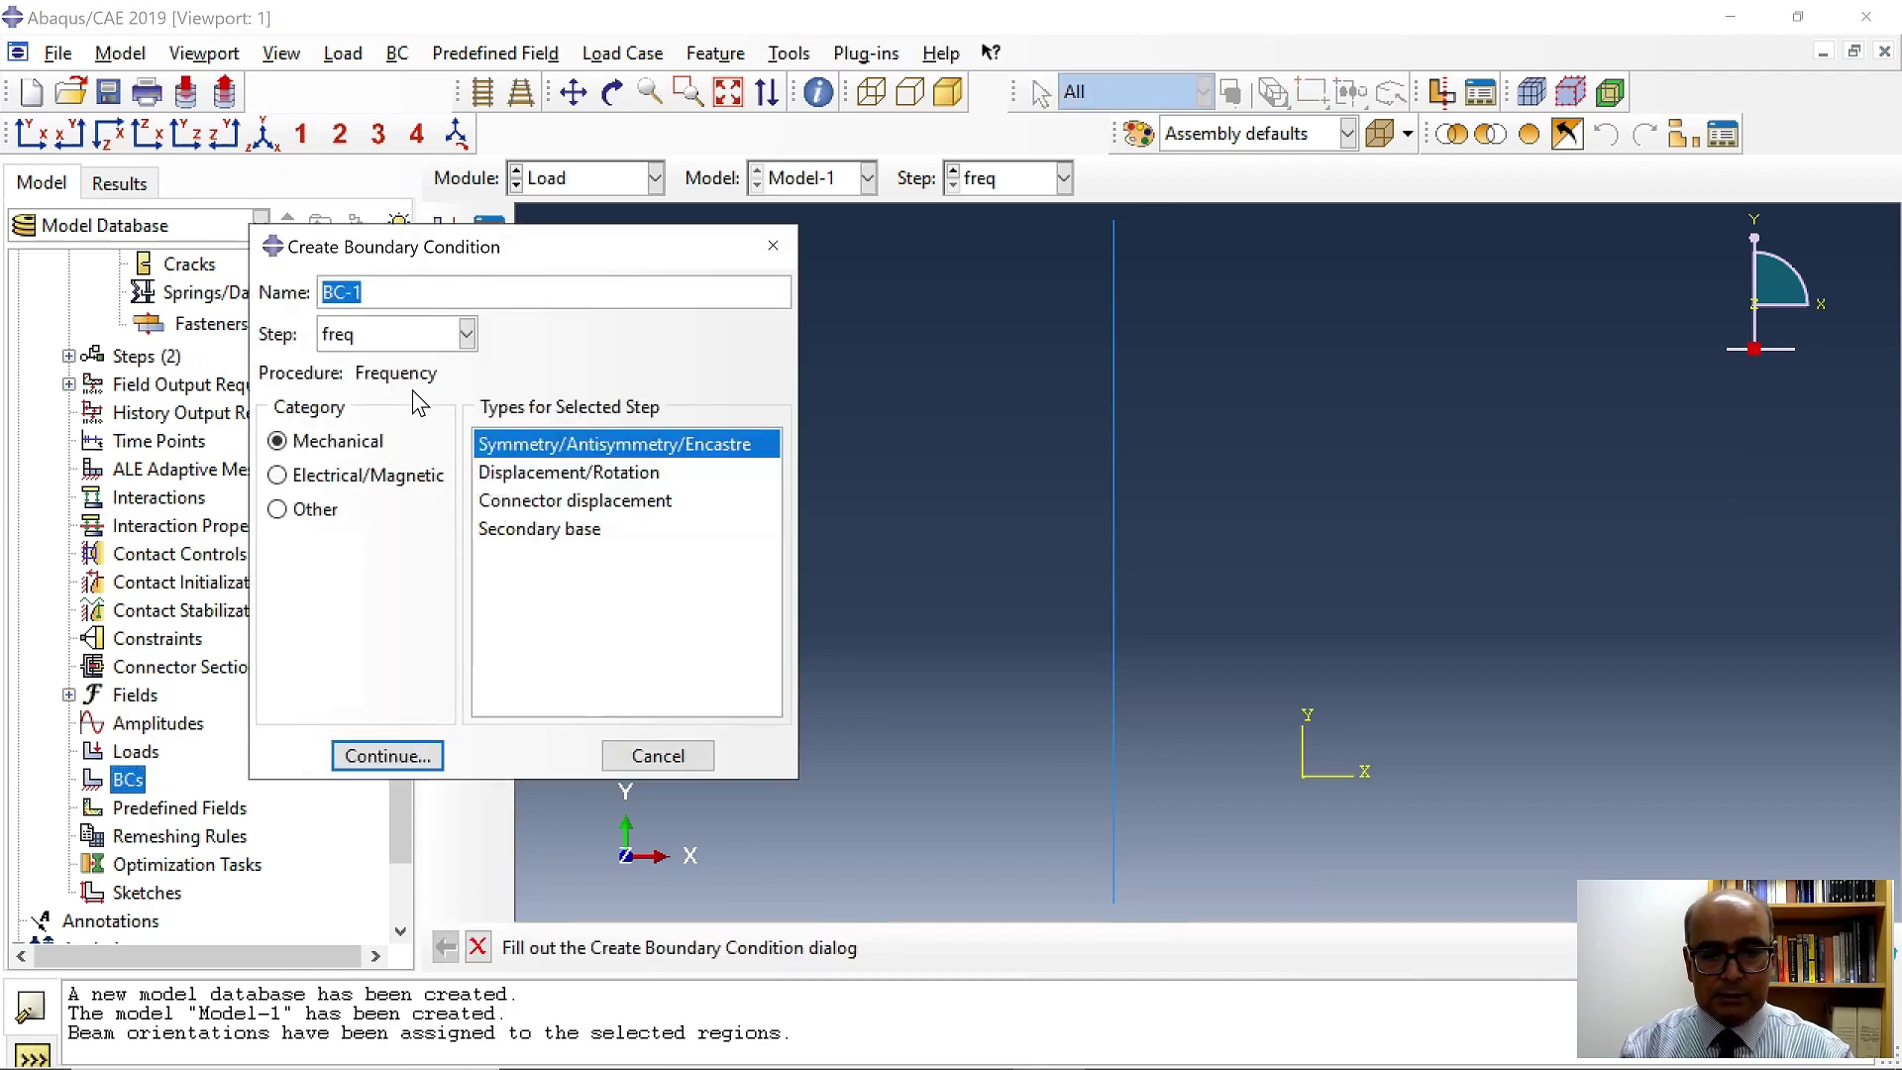
text(fix)
click(540, 473)
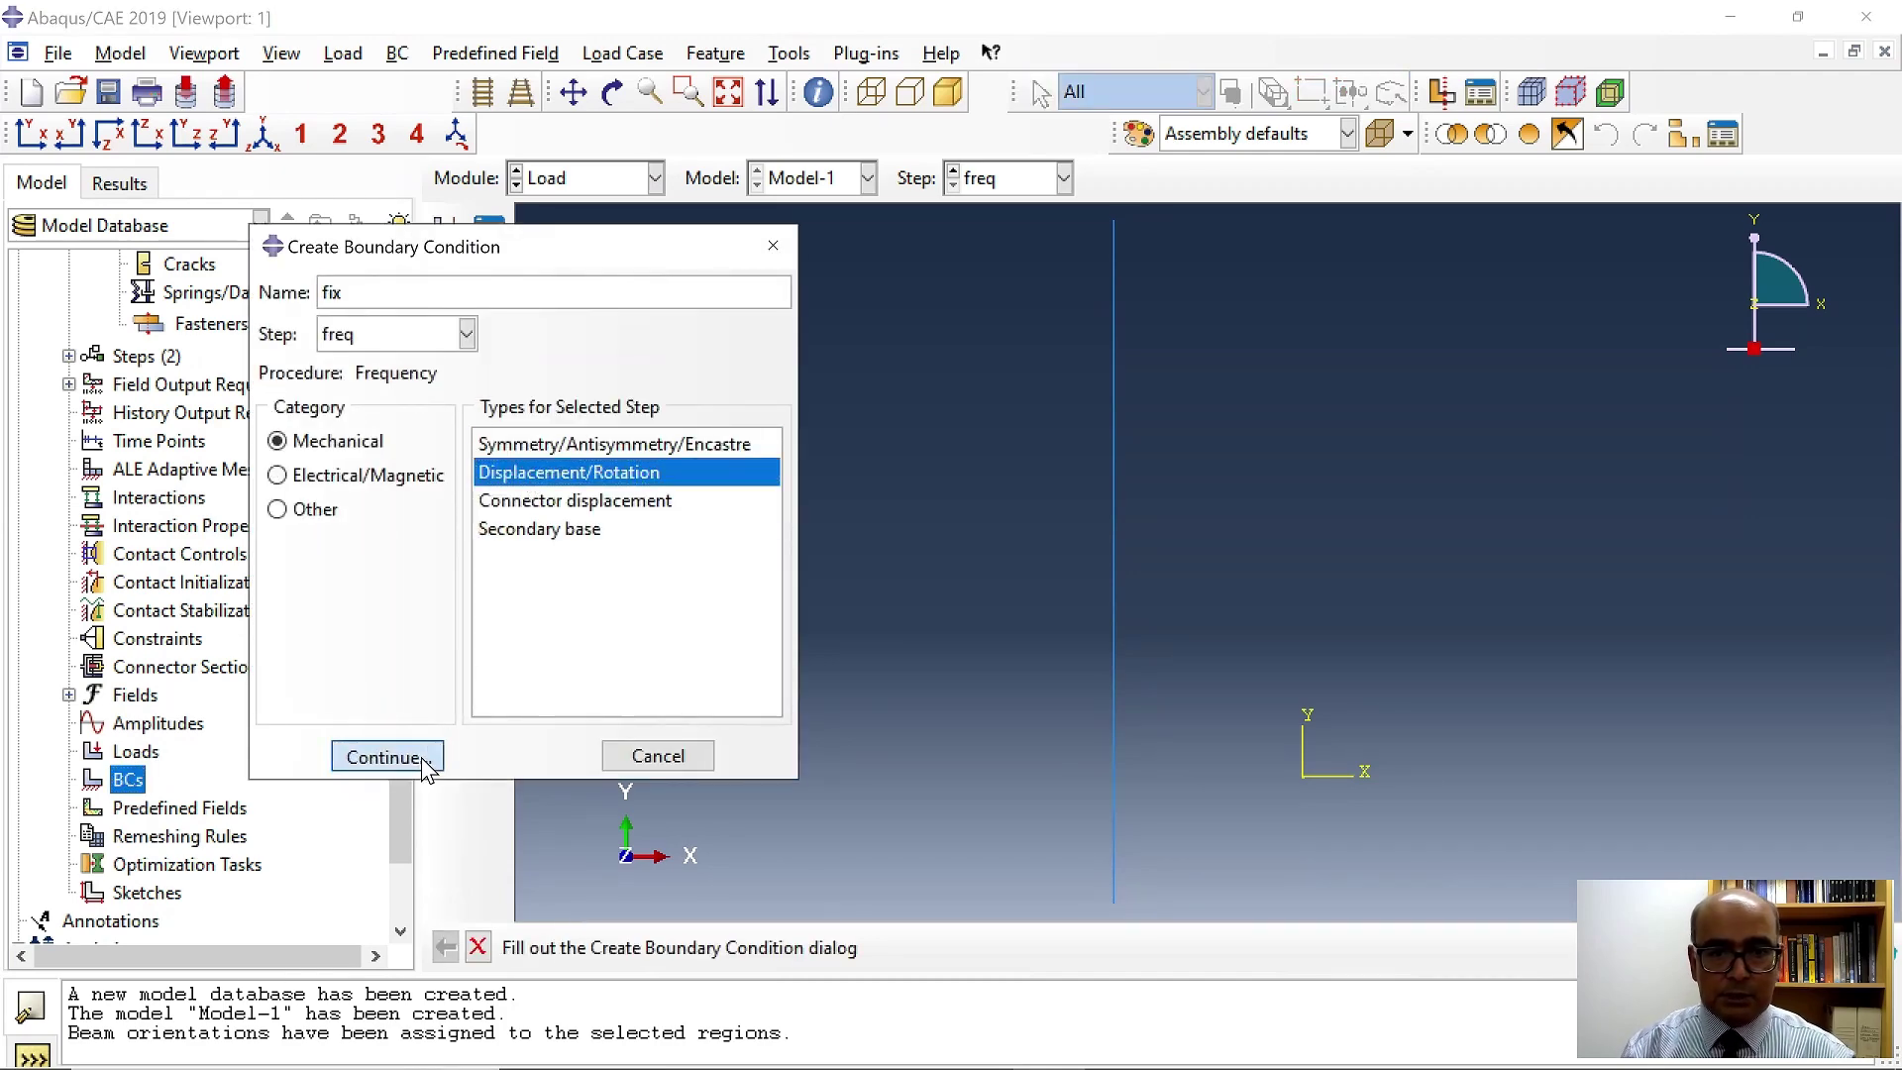
click(424, 758)
click(1113, 903)
click(1119, 948)
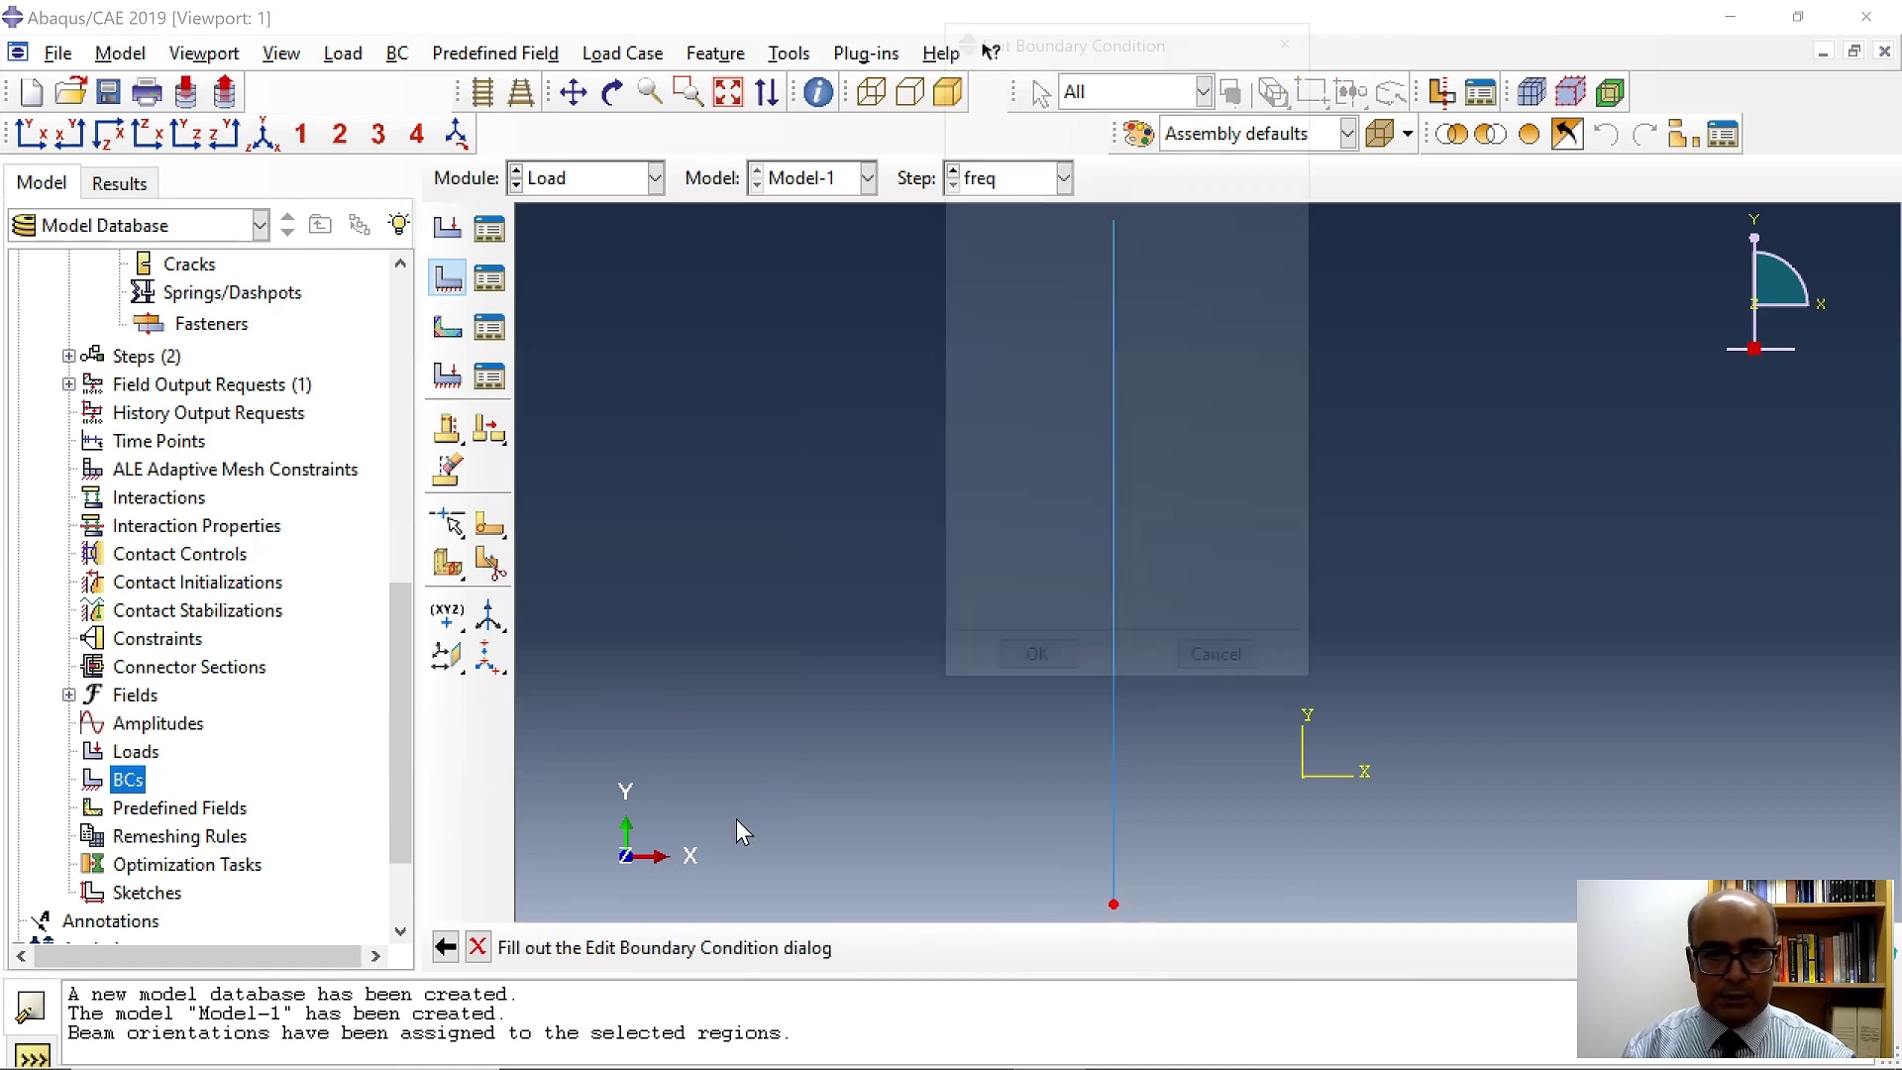
click(965, 271)
click(984, 305)
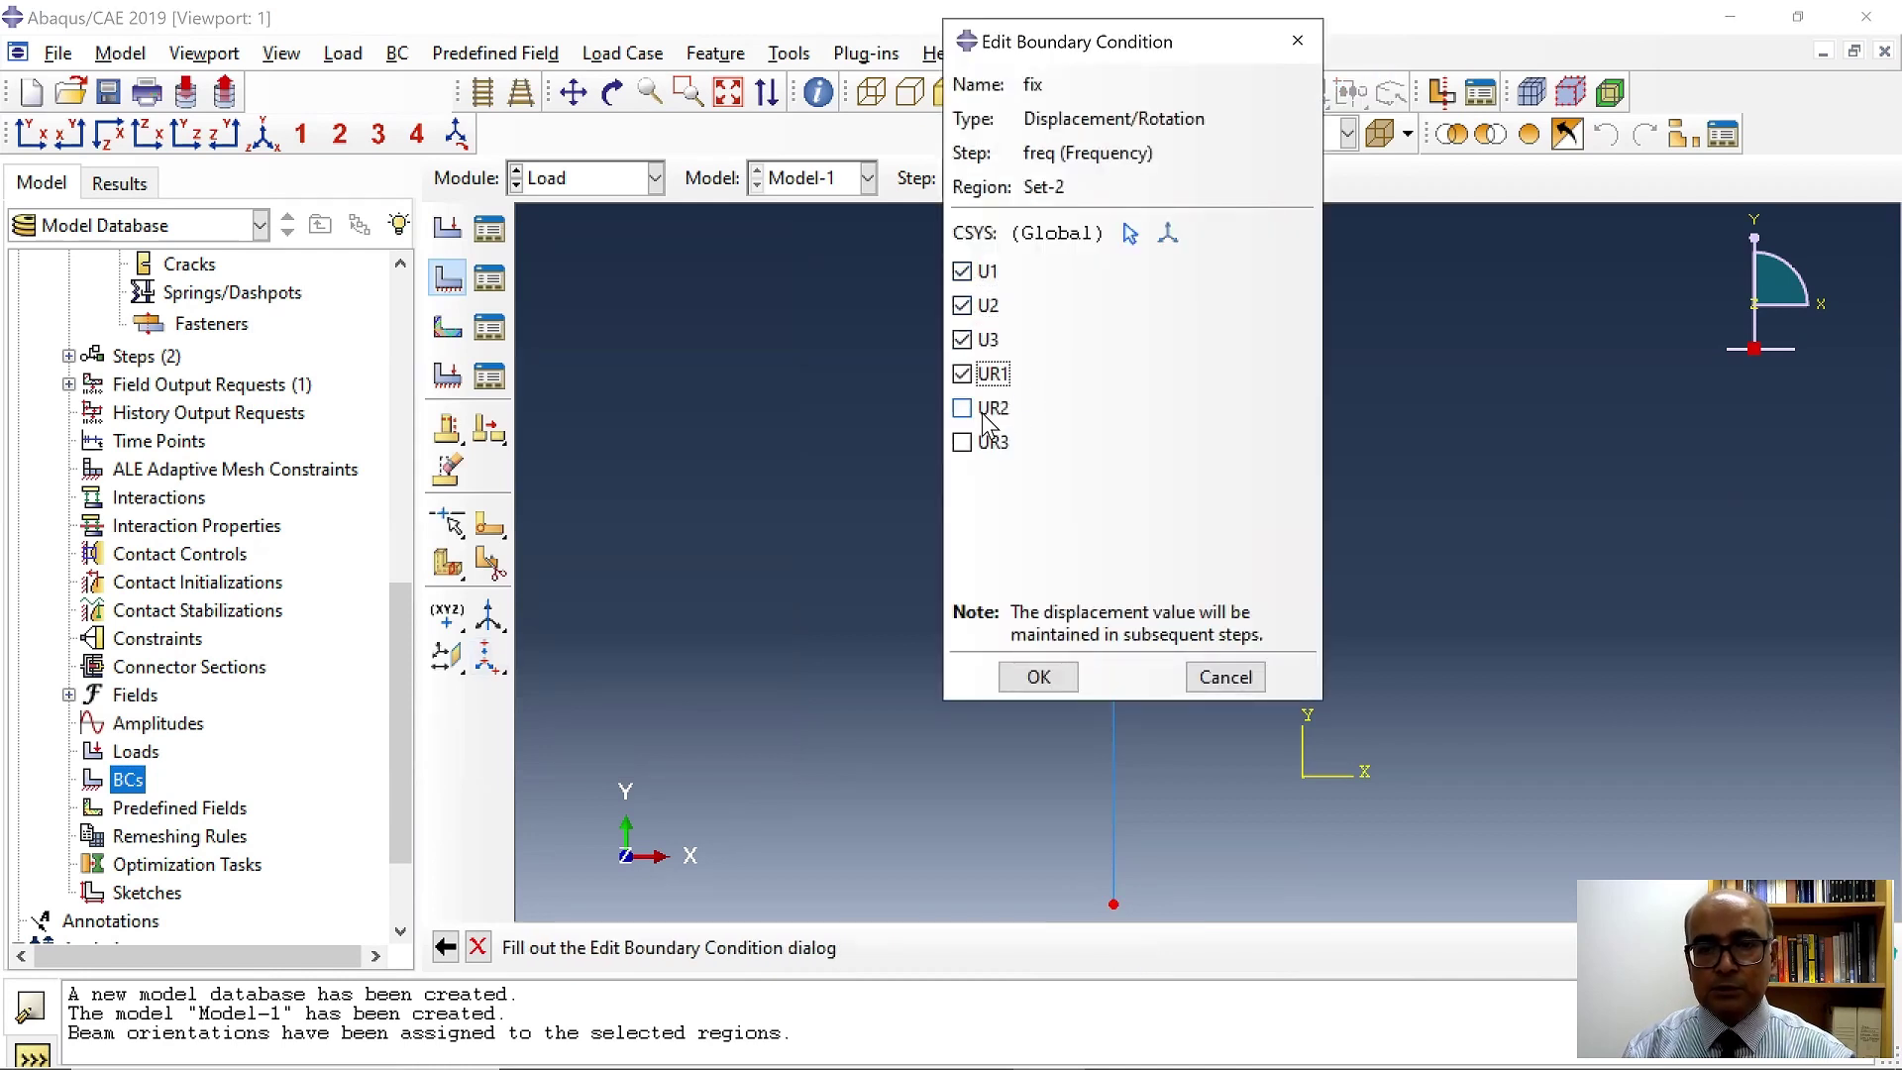
click(985, 448)
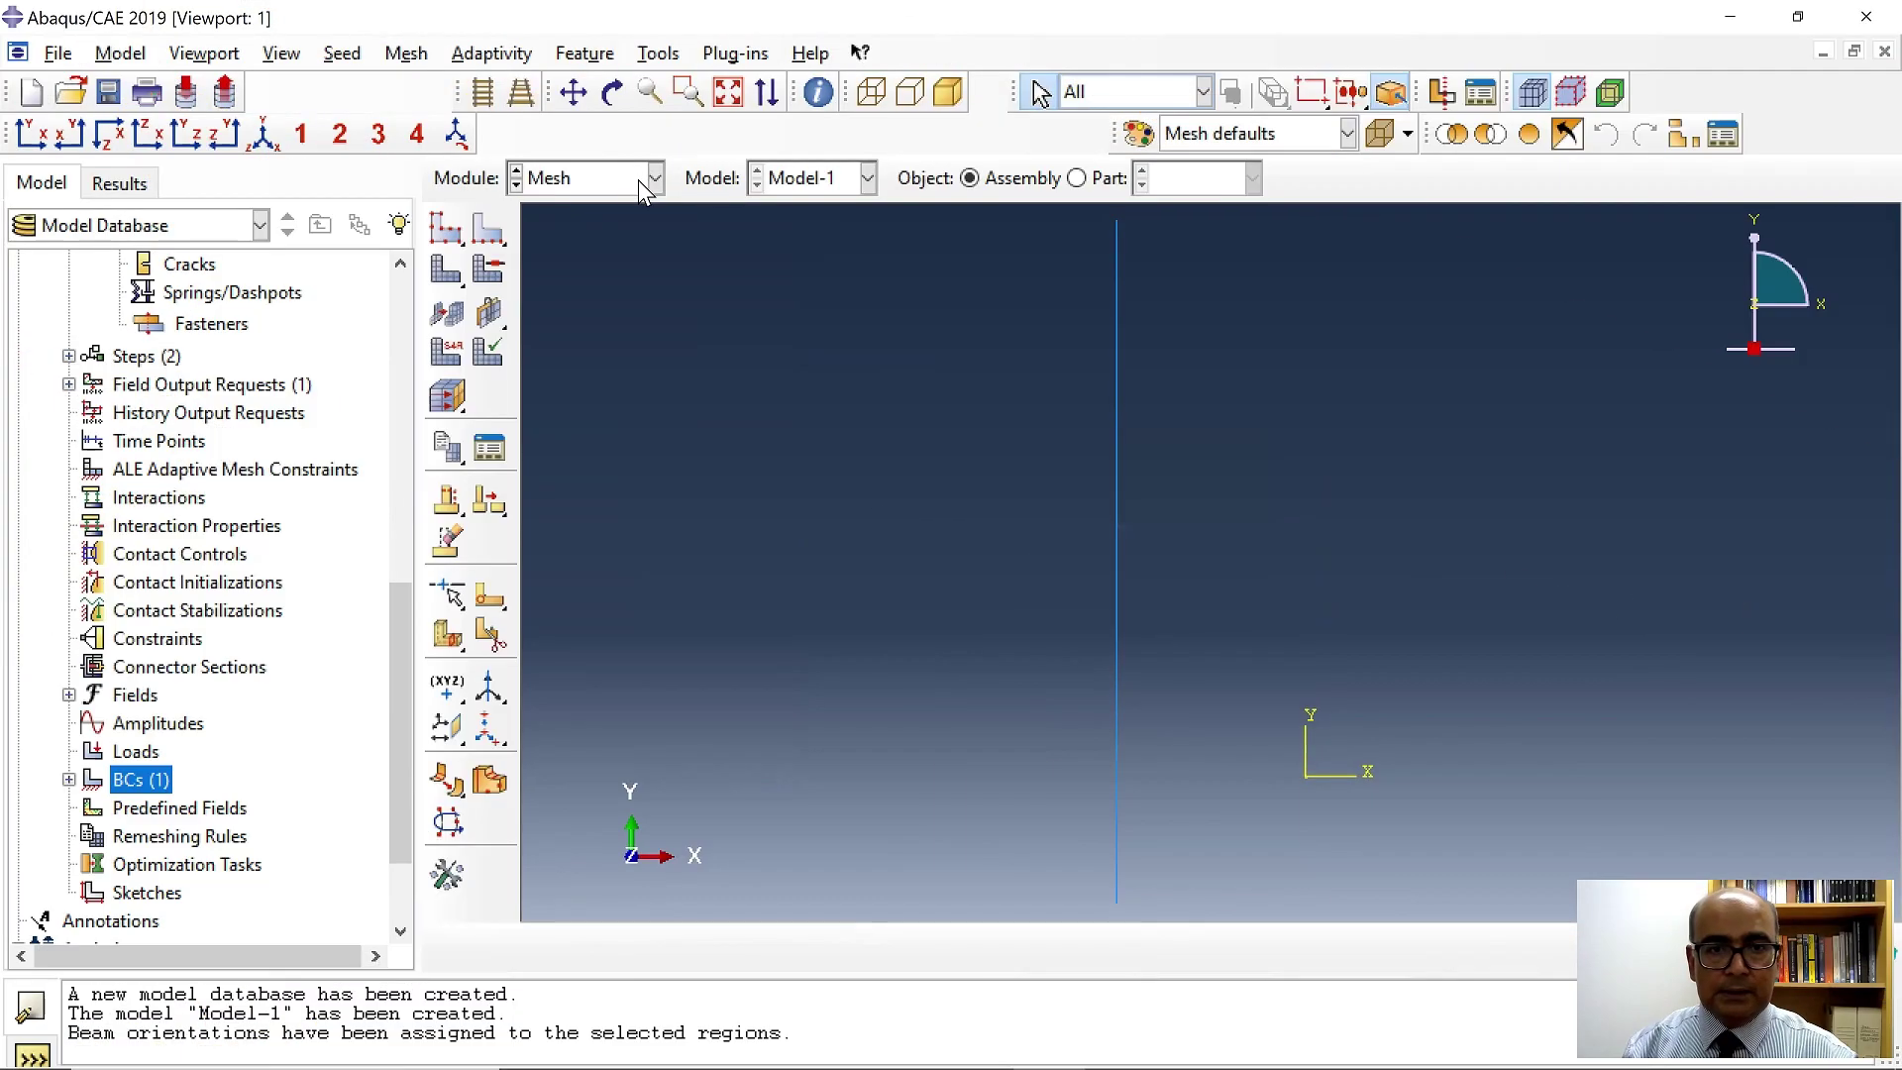
In the Mesh module for part col, assign quadratic B32 beam elements to the column edge.
click(638, 180)
click(610, 374)
click(1074, 179)
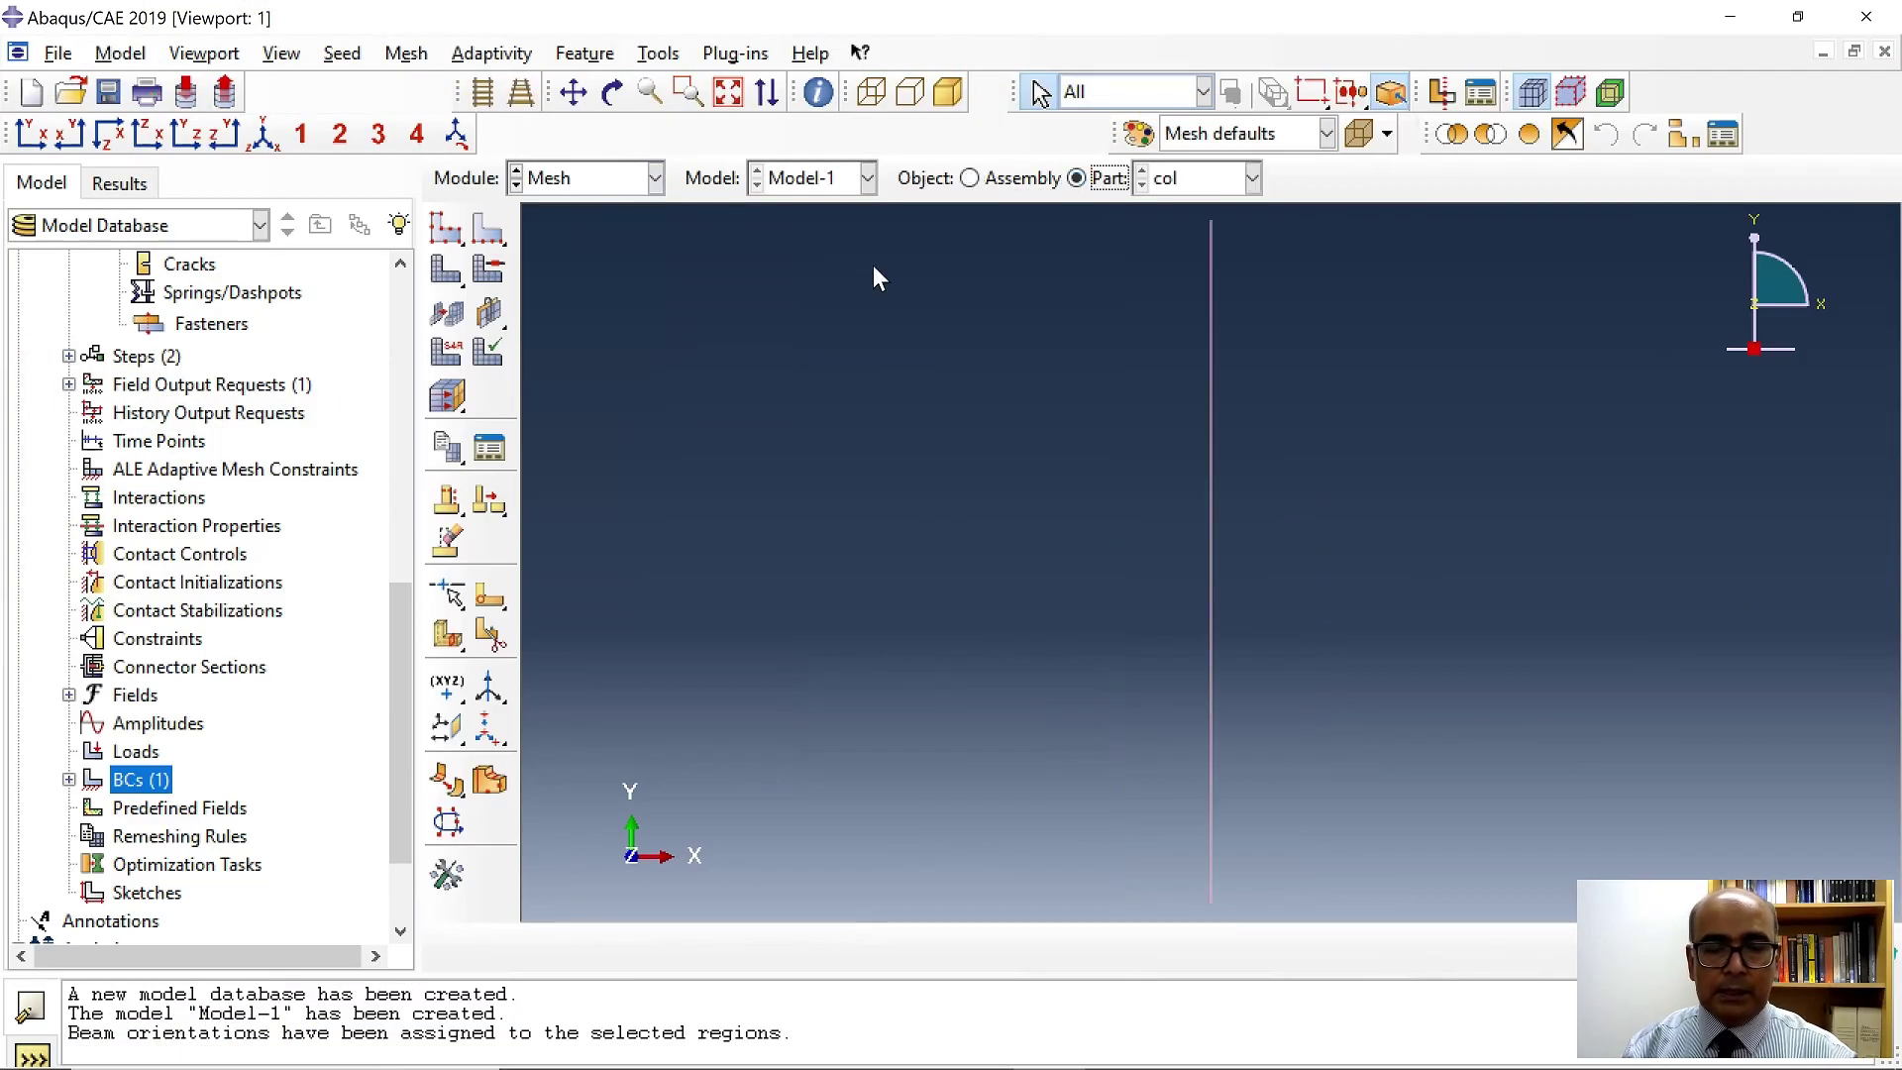
click(406, 53)
click(475, 140)
drag(1367, 696, 735, 528)
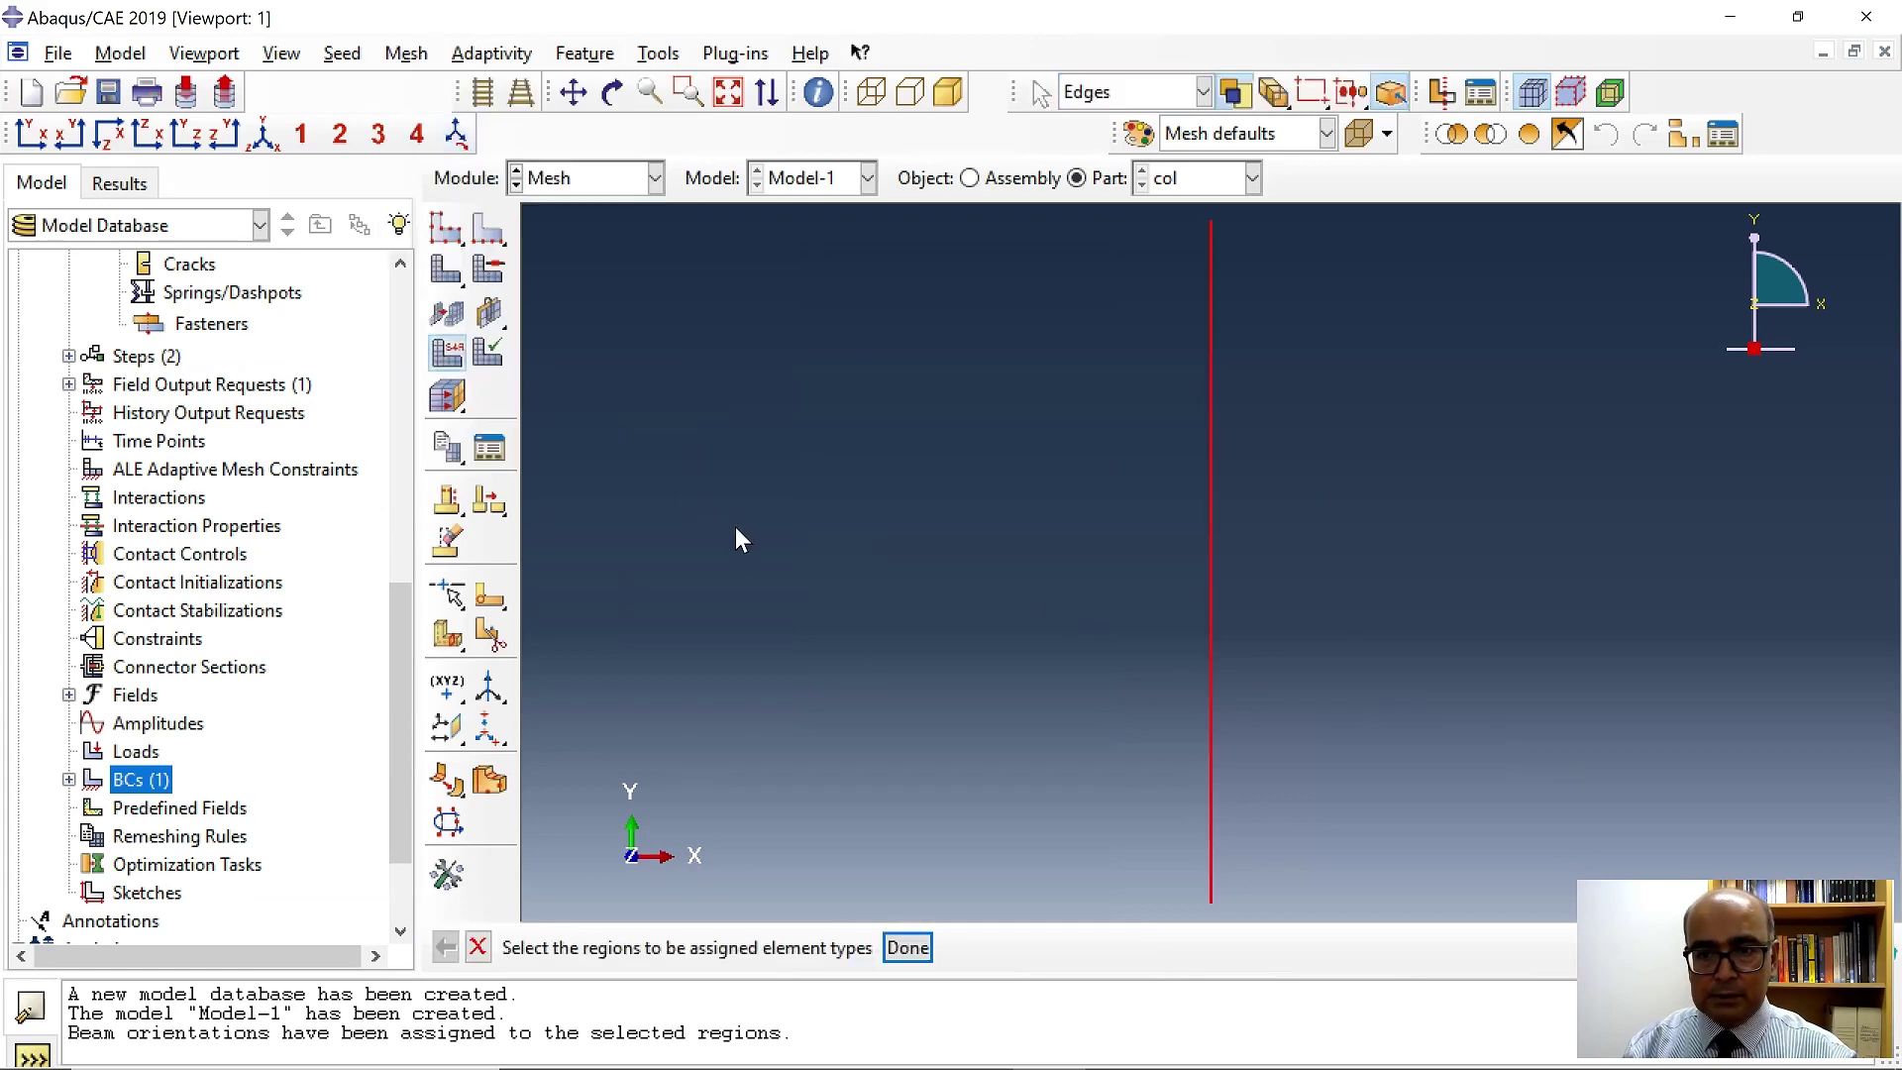
click(906, 946)
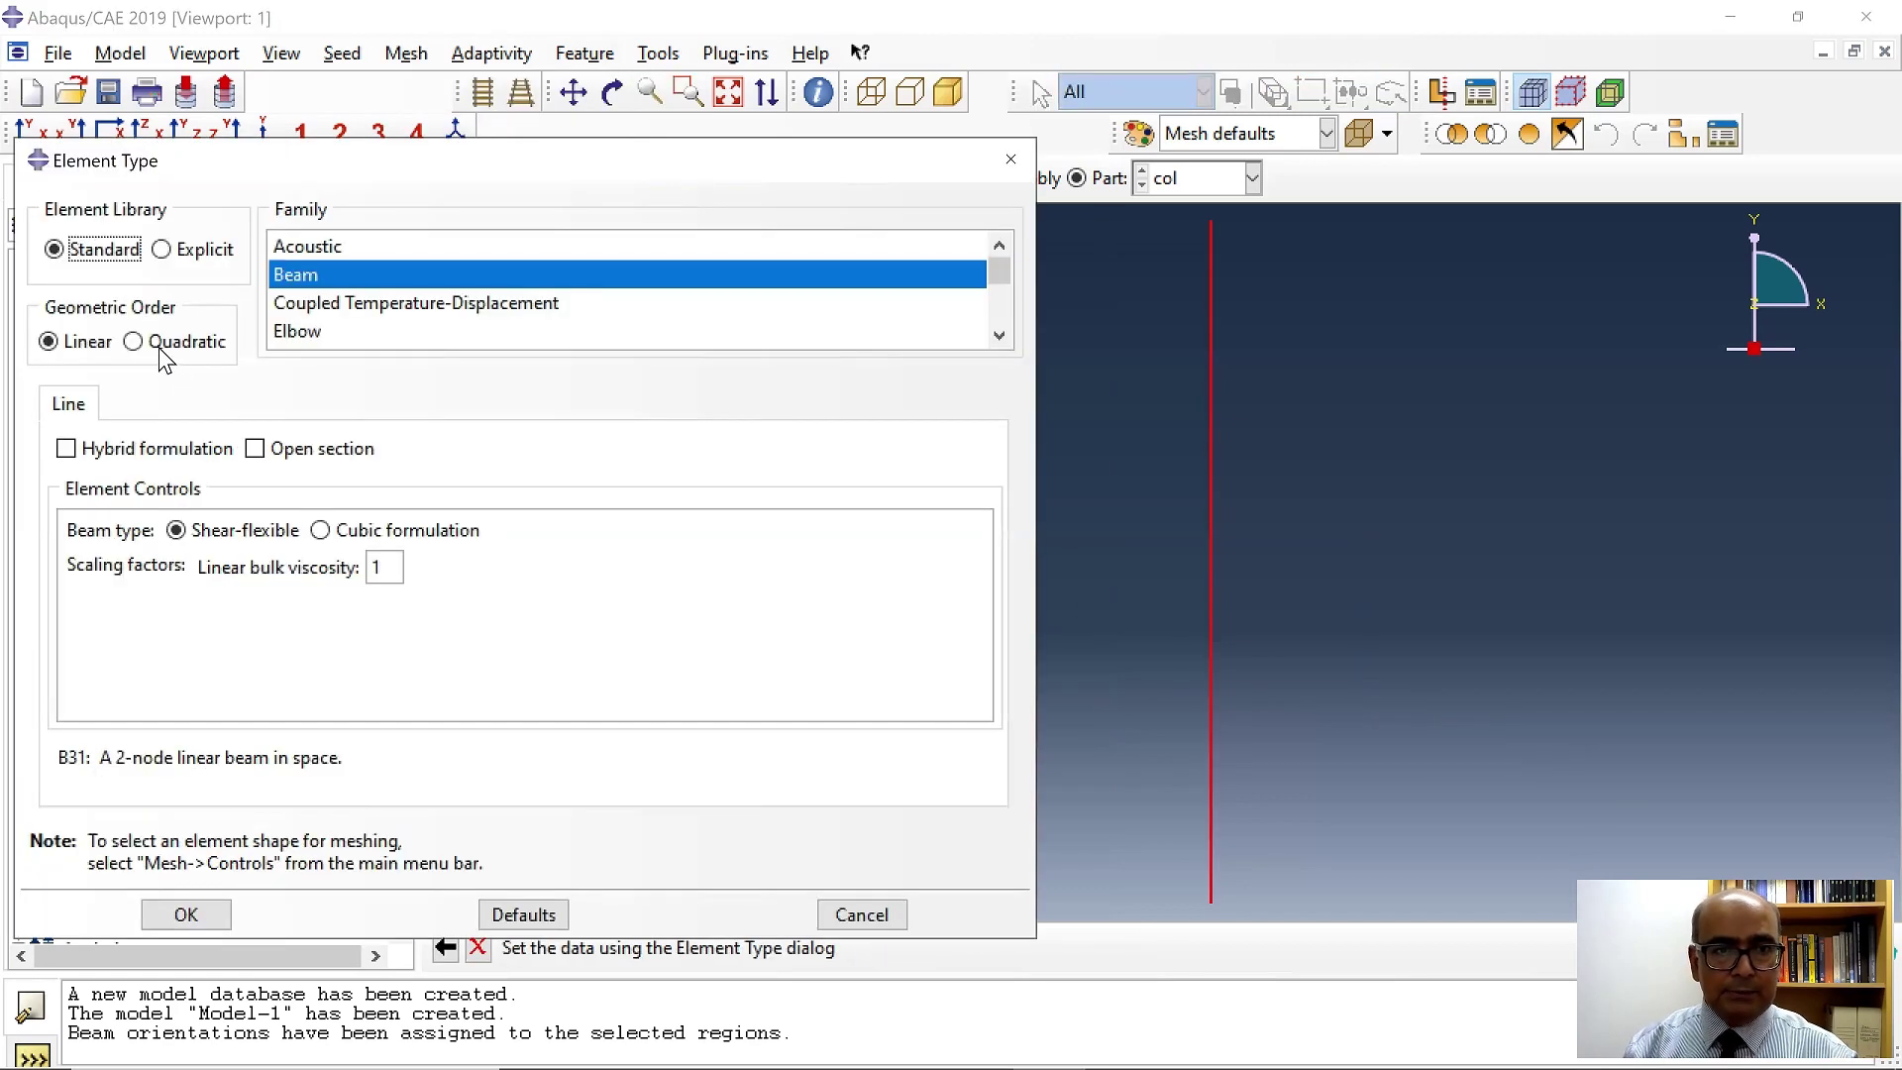
click(157, 343)
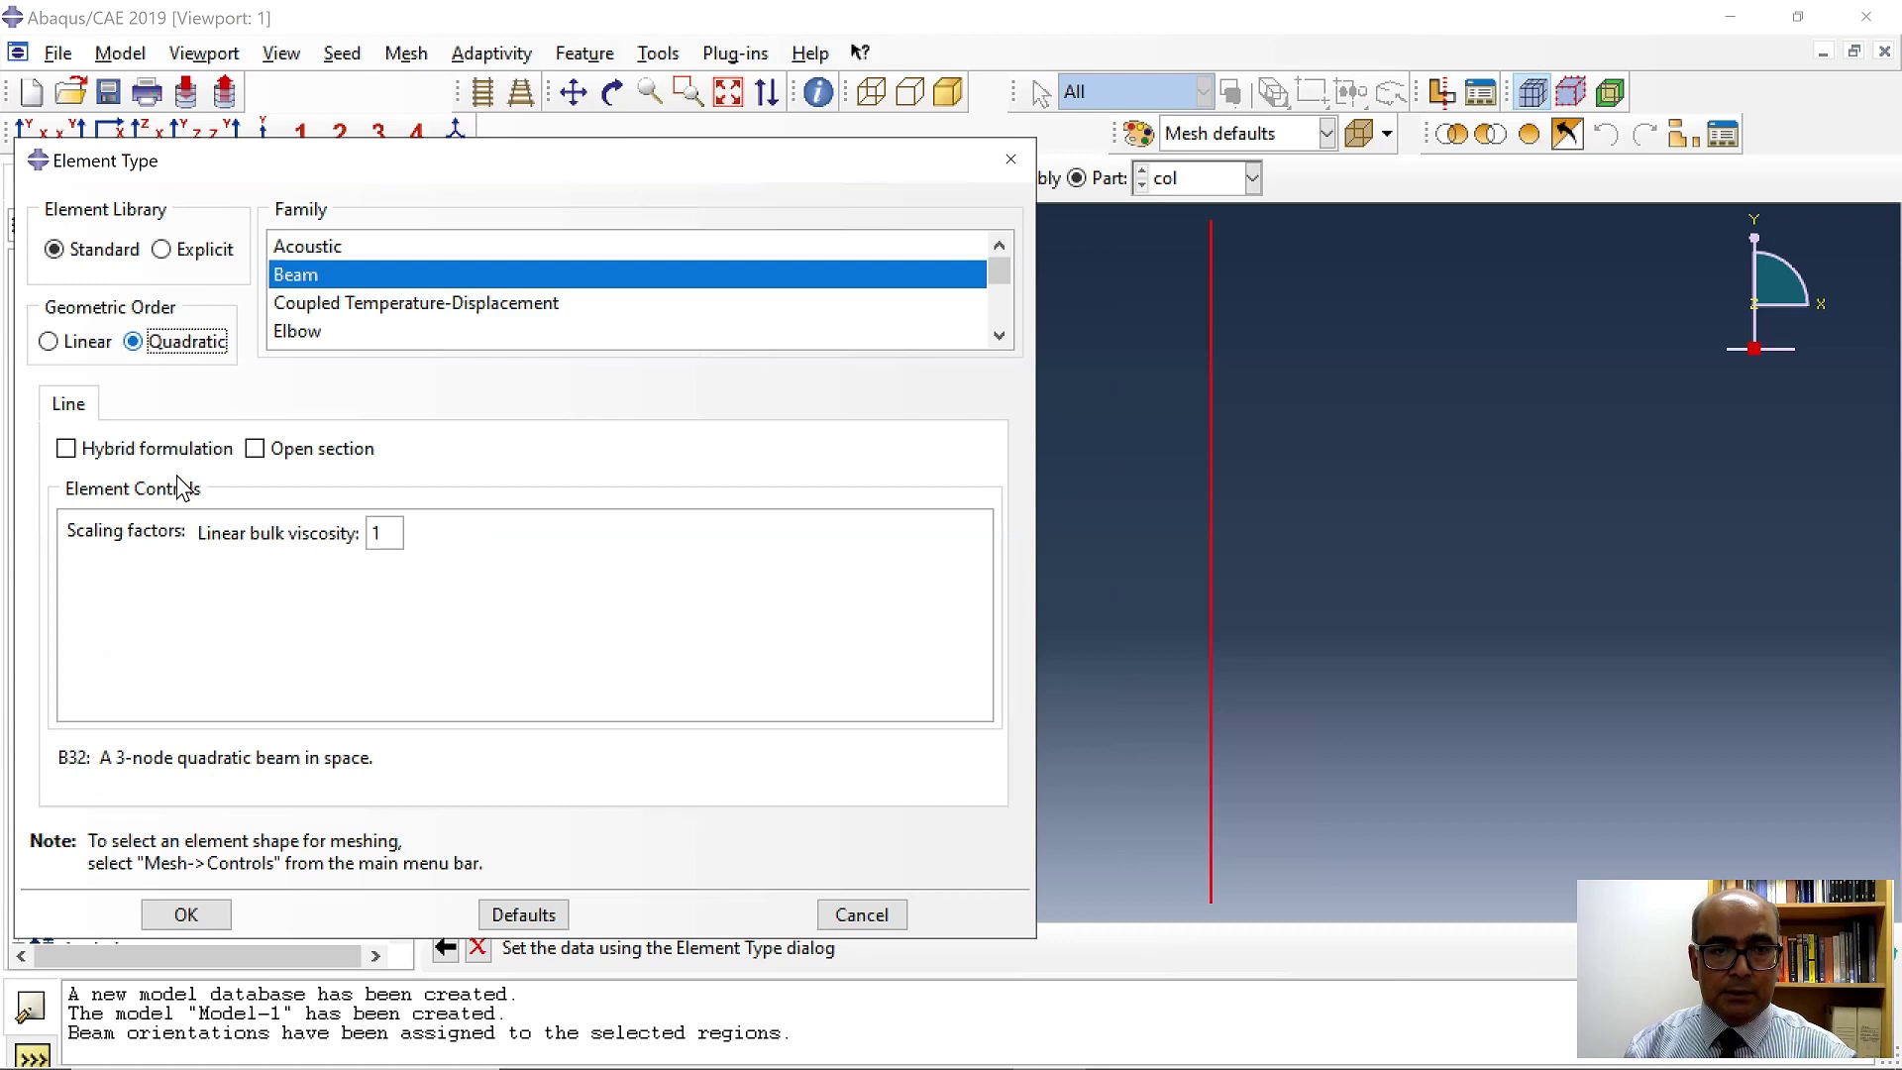
click(196, 917)
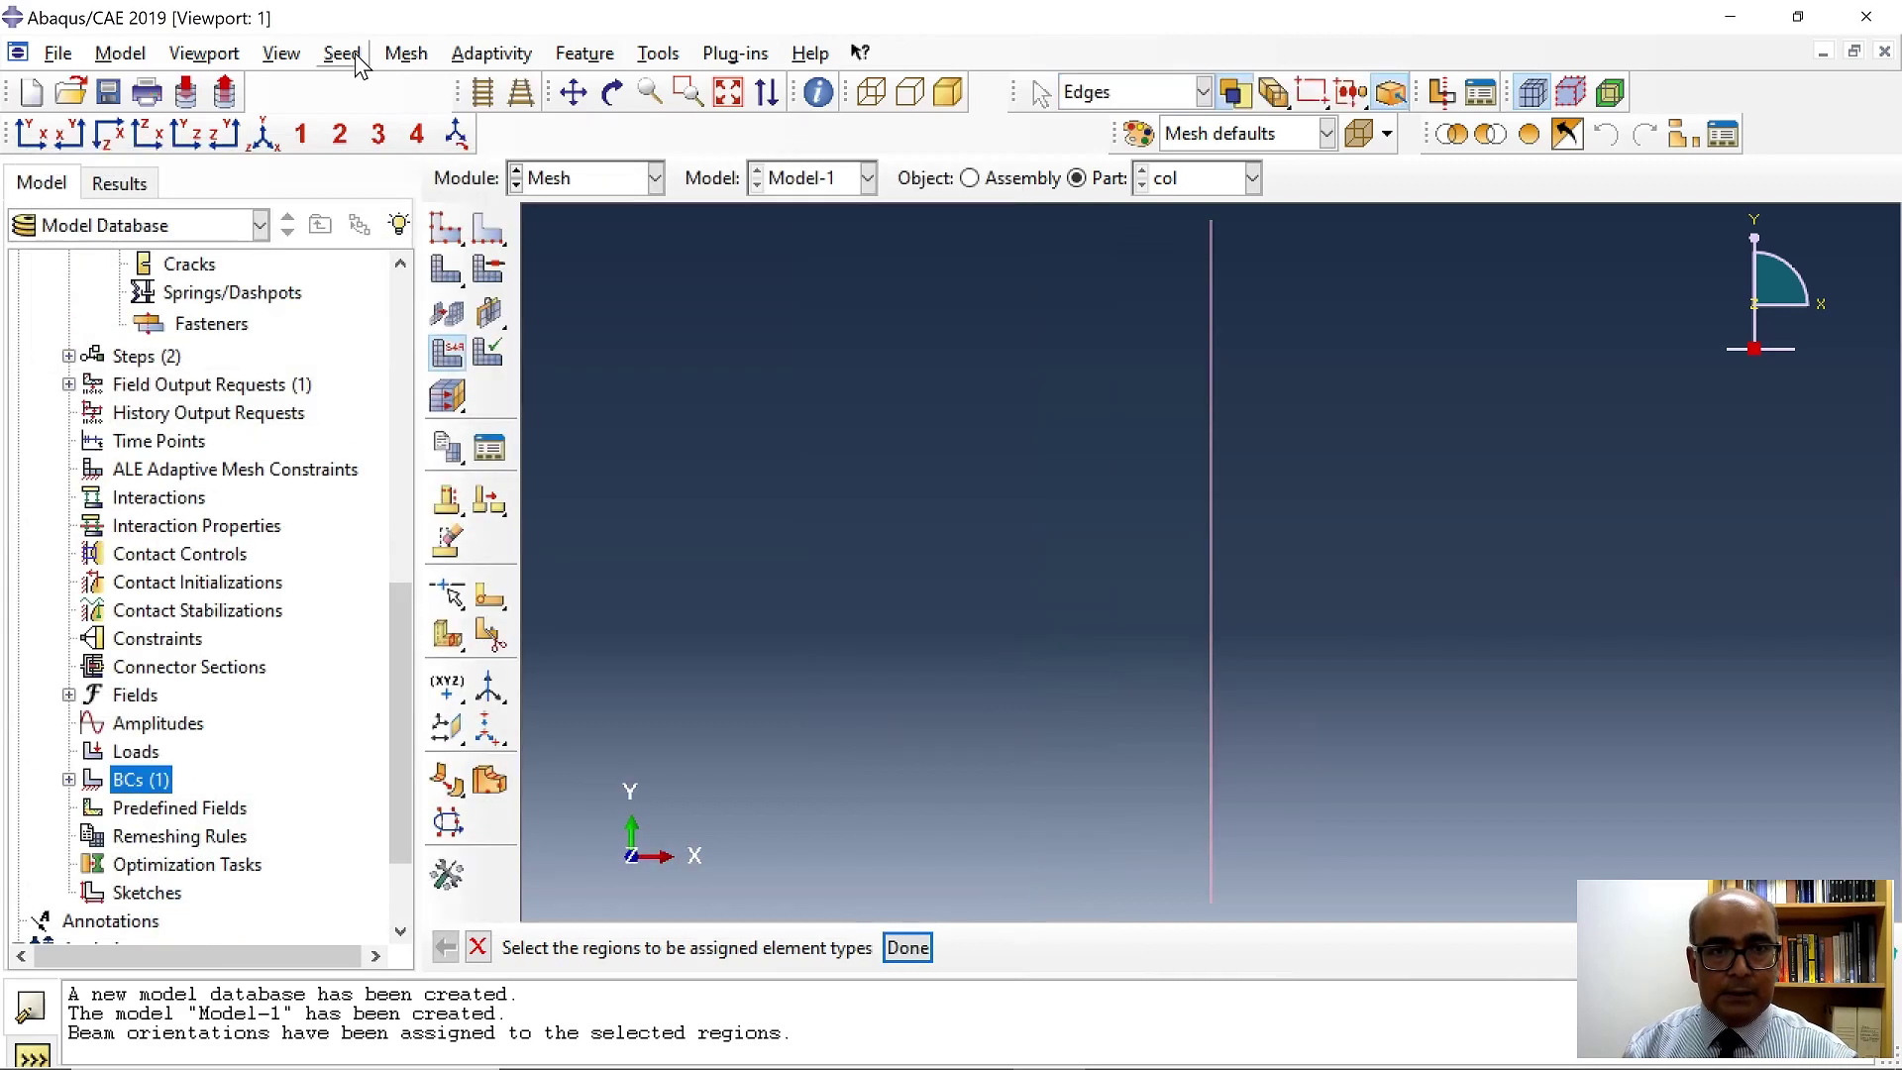
Seed the part with global size 0.2 and generate the mesh.
click(357, 58)
click(360, 75)
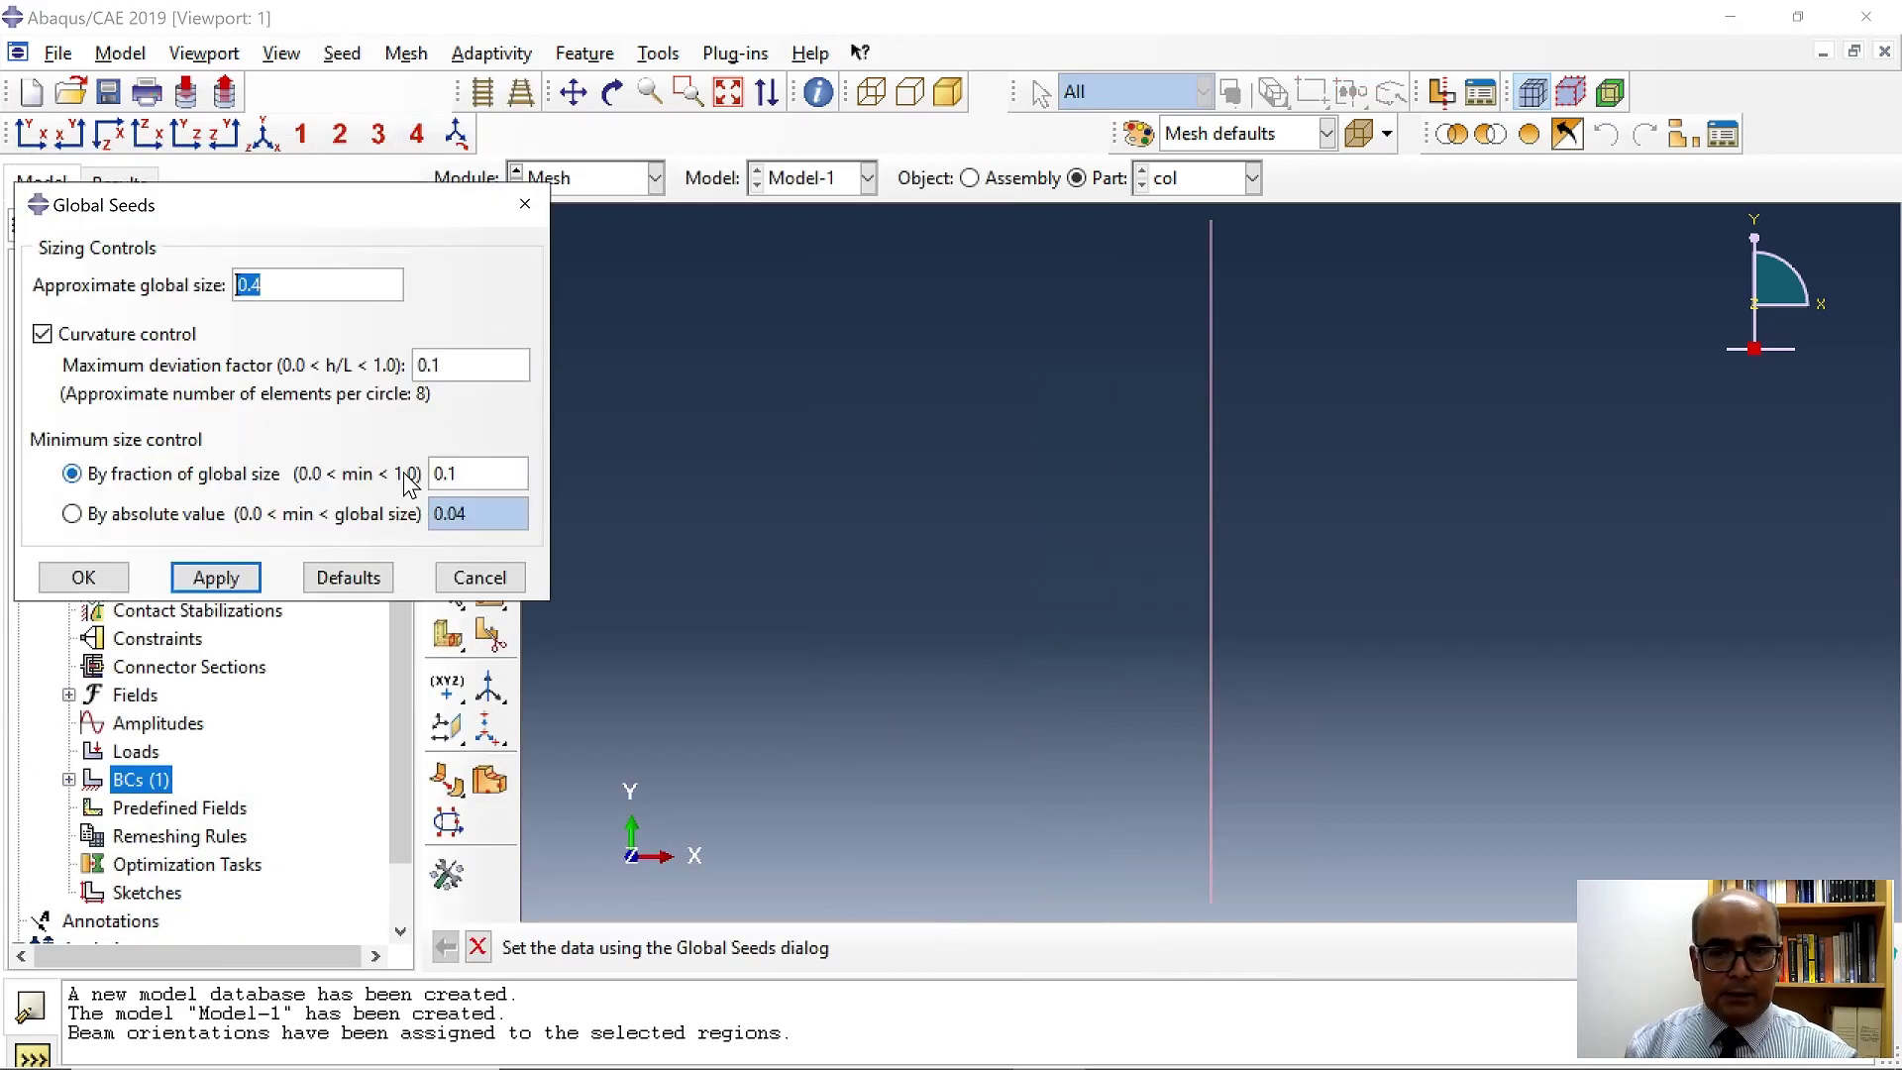
text(0)
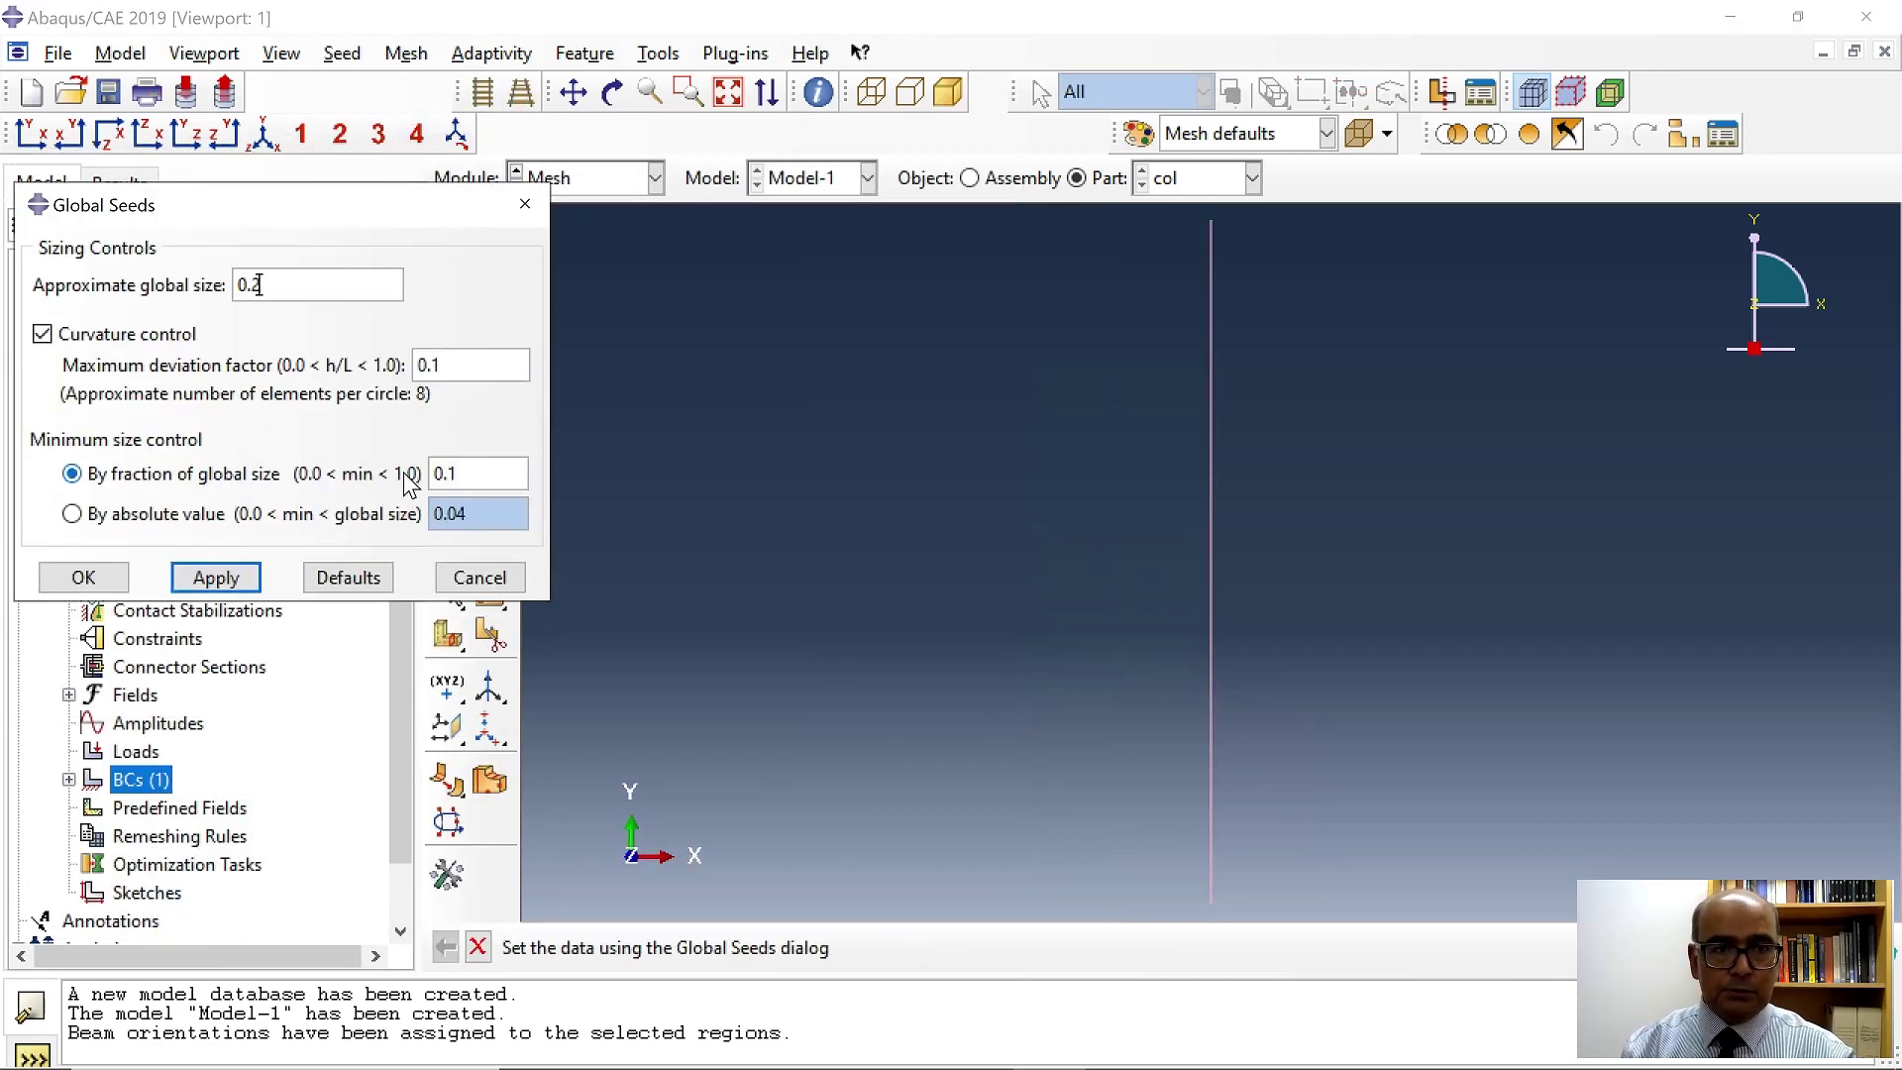
click(87, 578)
click(407, 54)
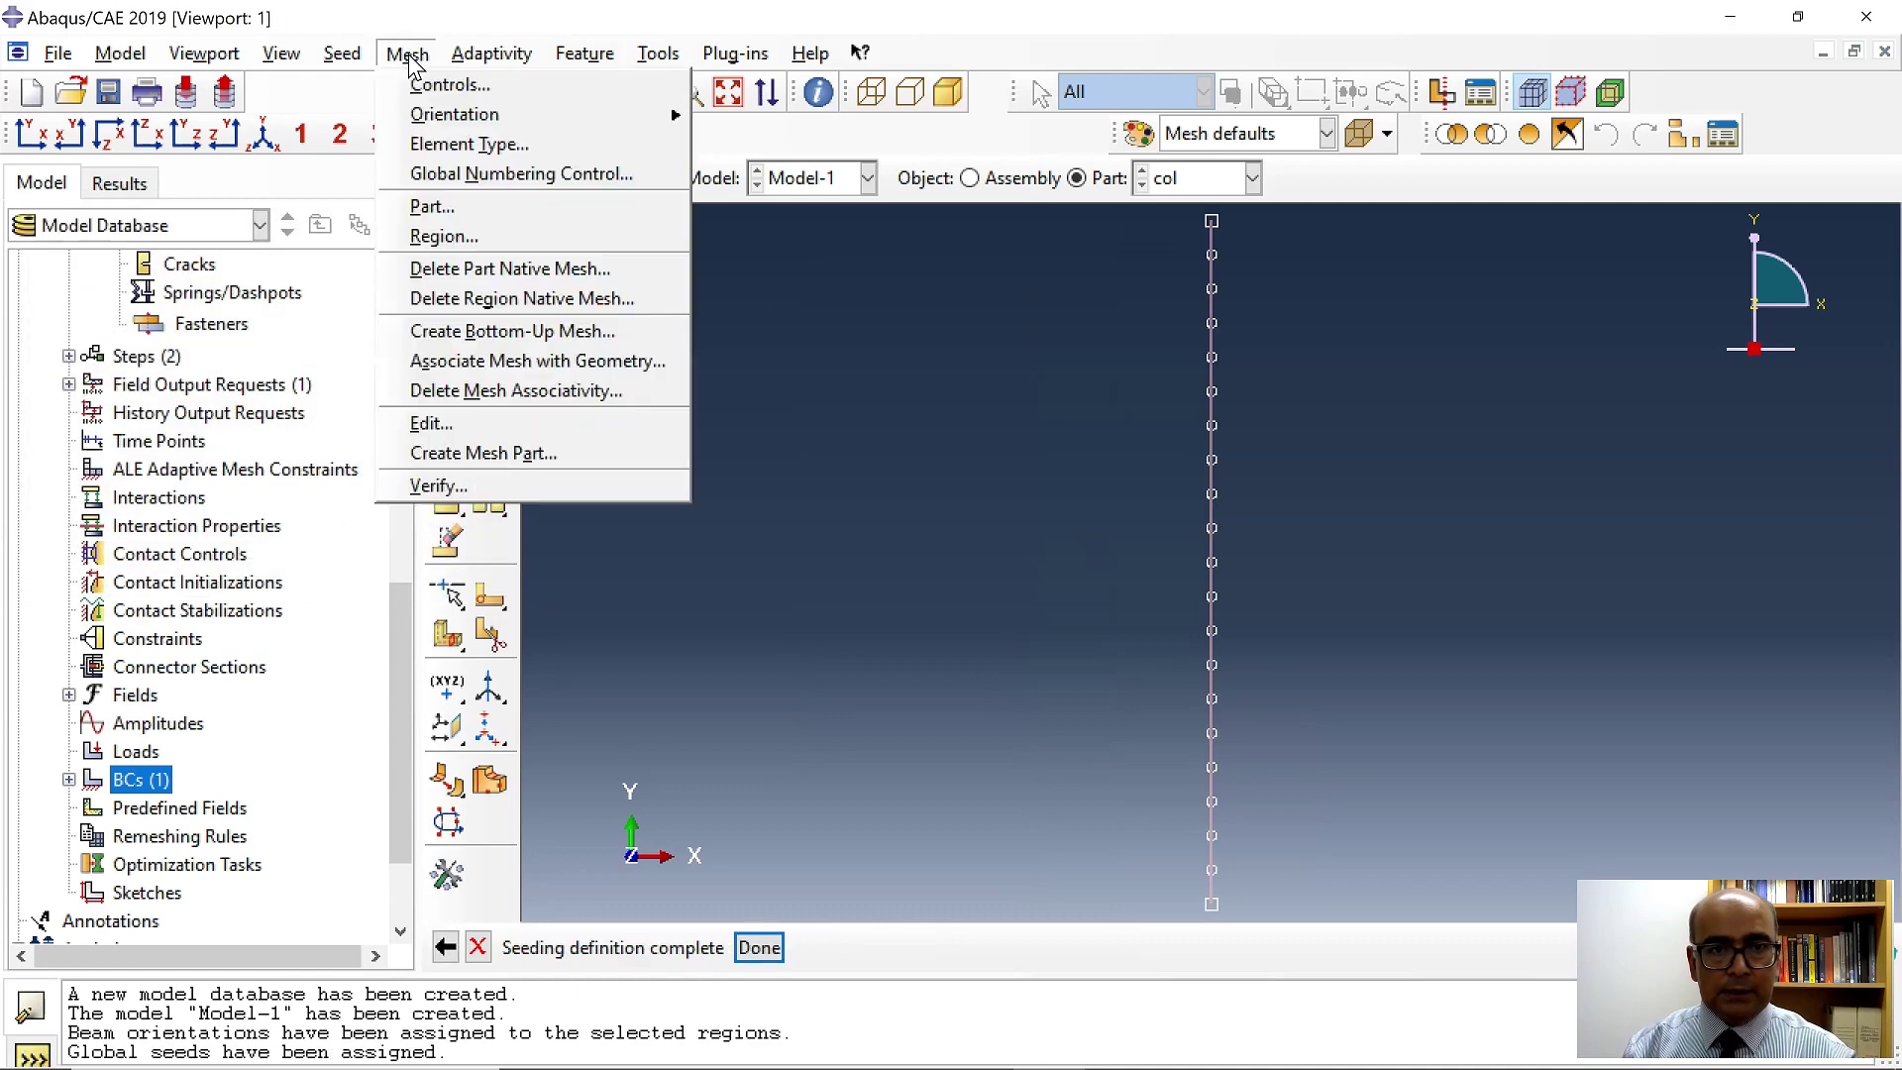
click(495, 204)
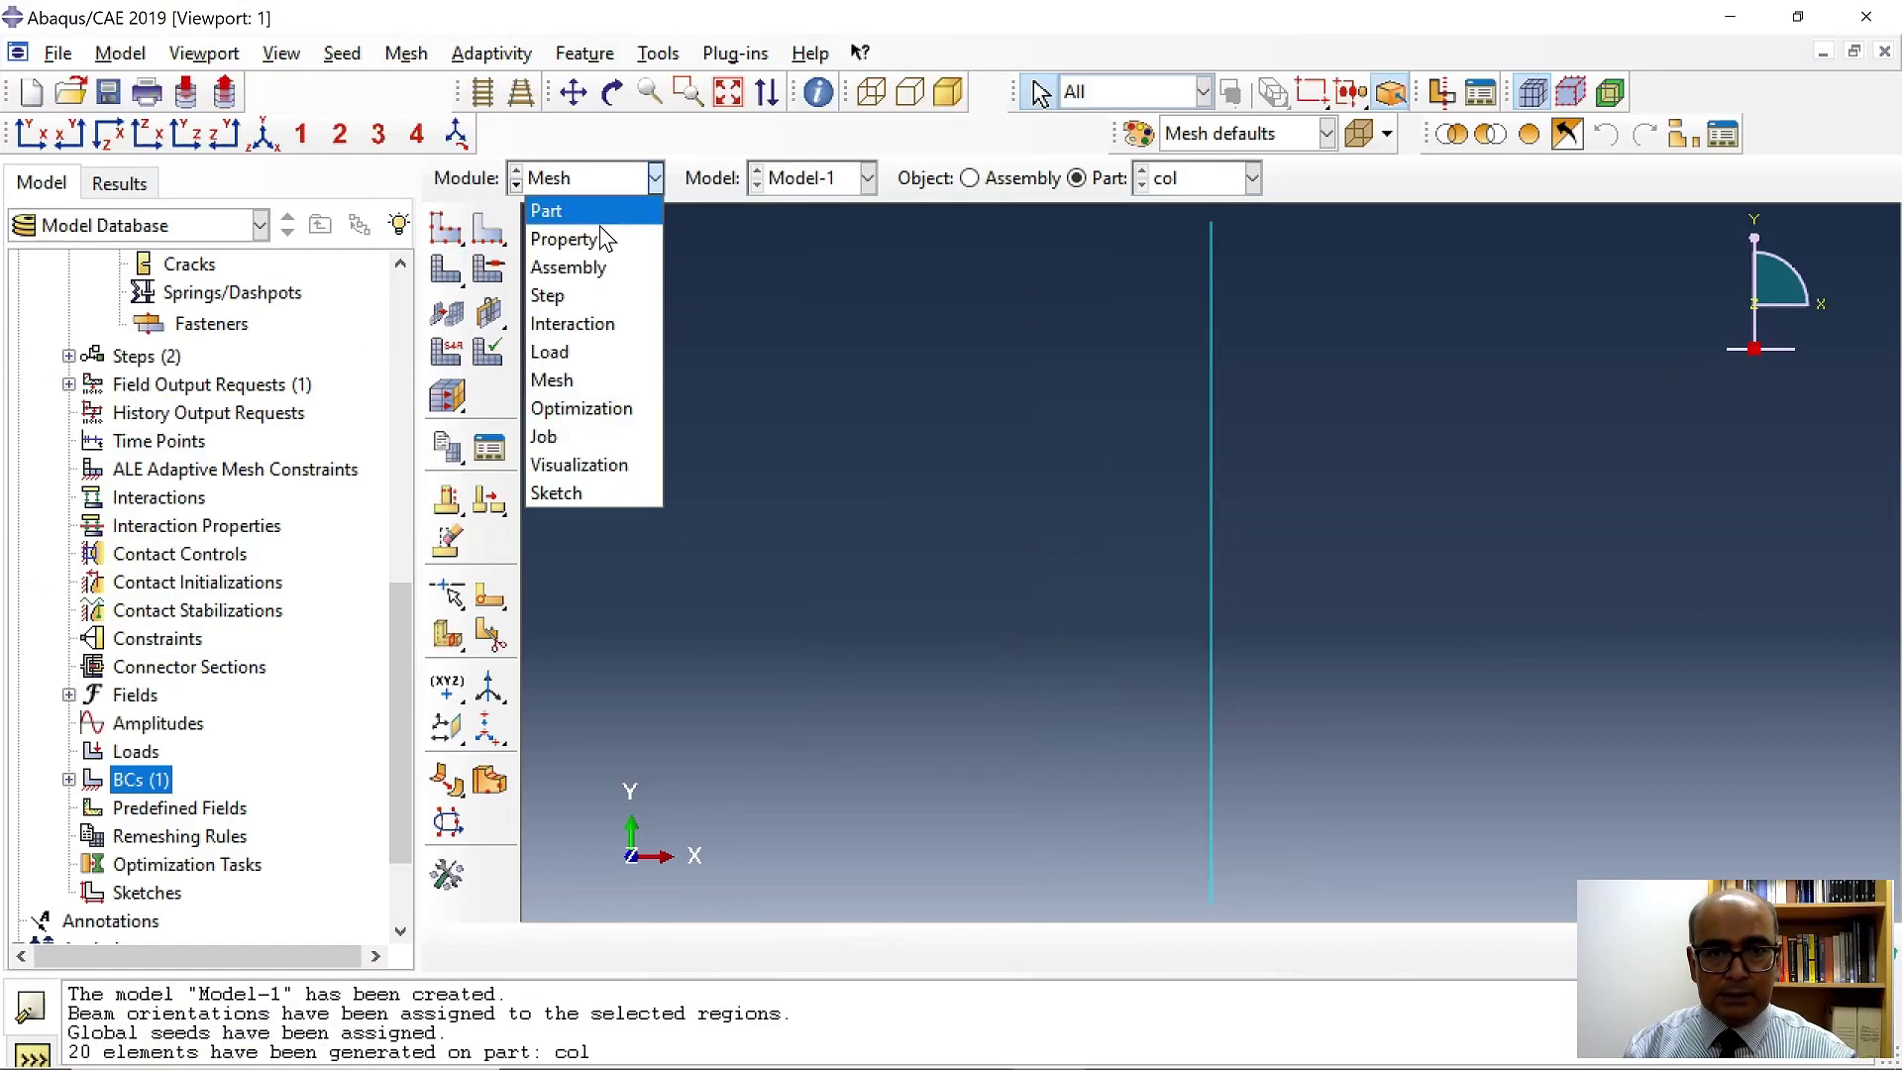
In the Job module, create an analysis job named freq with default settings.
click(606, 441)
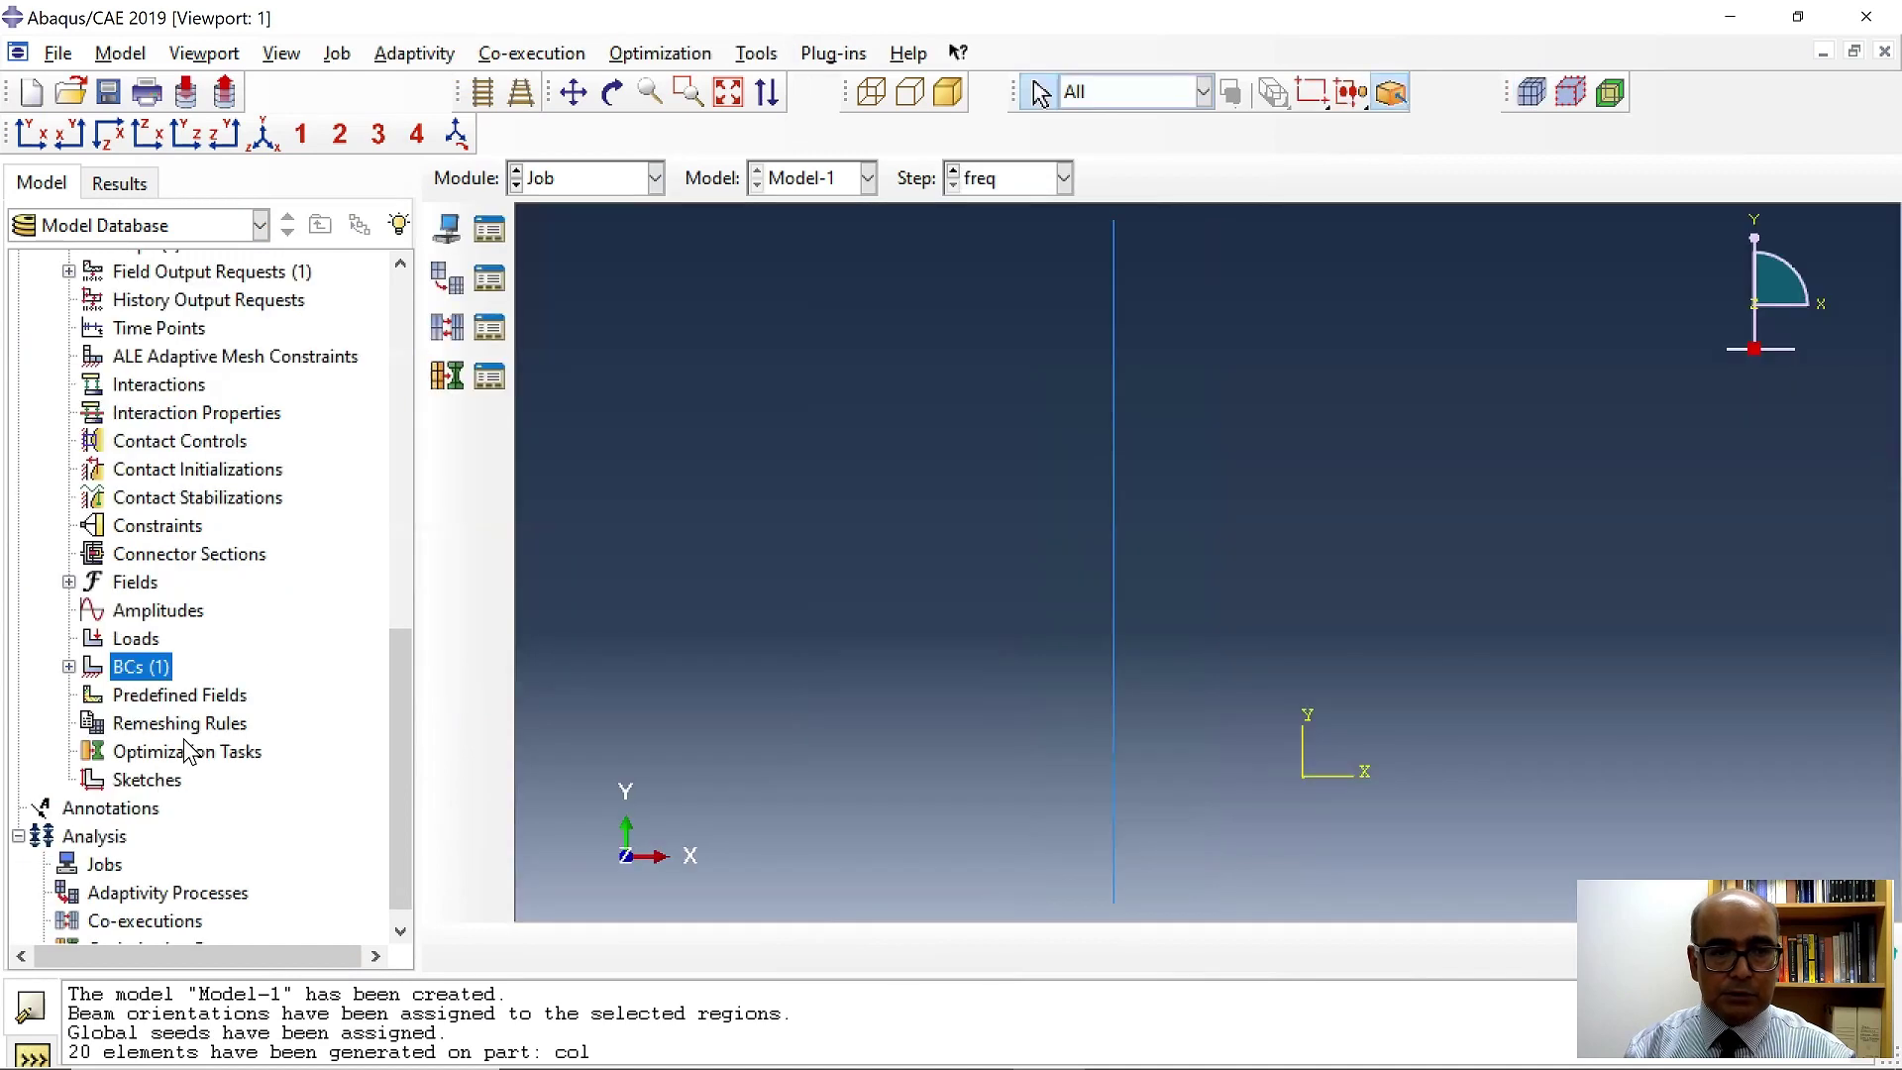
double_click(104, 844)
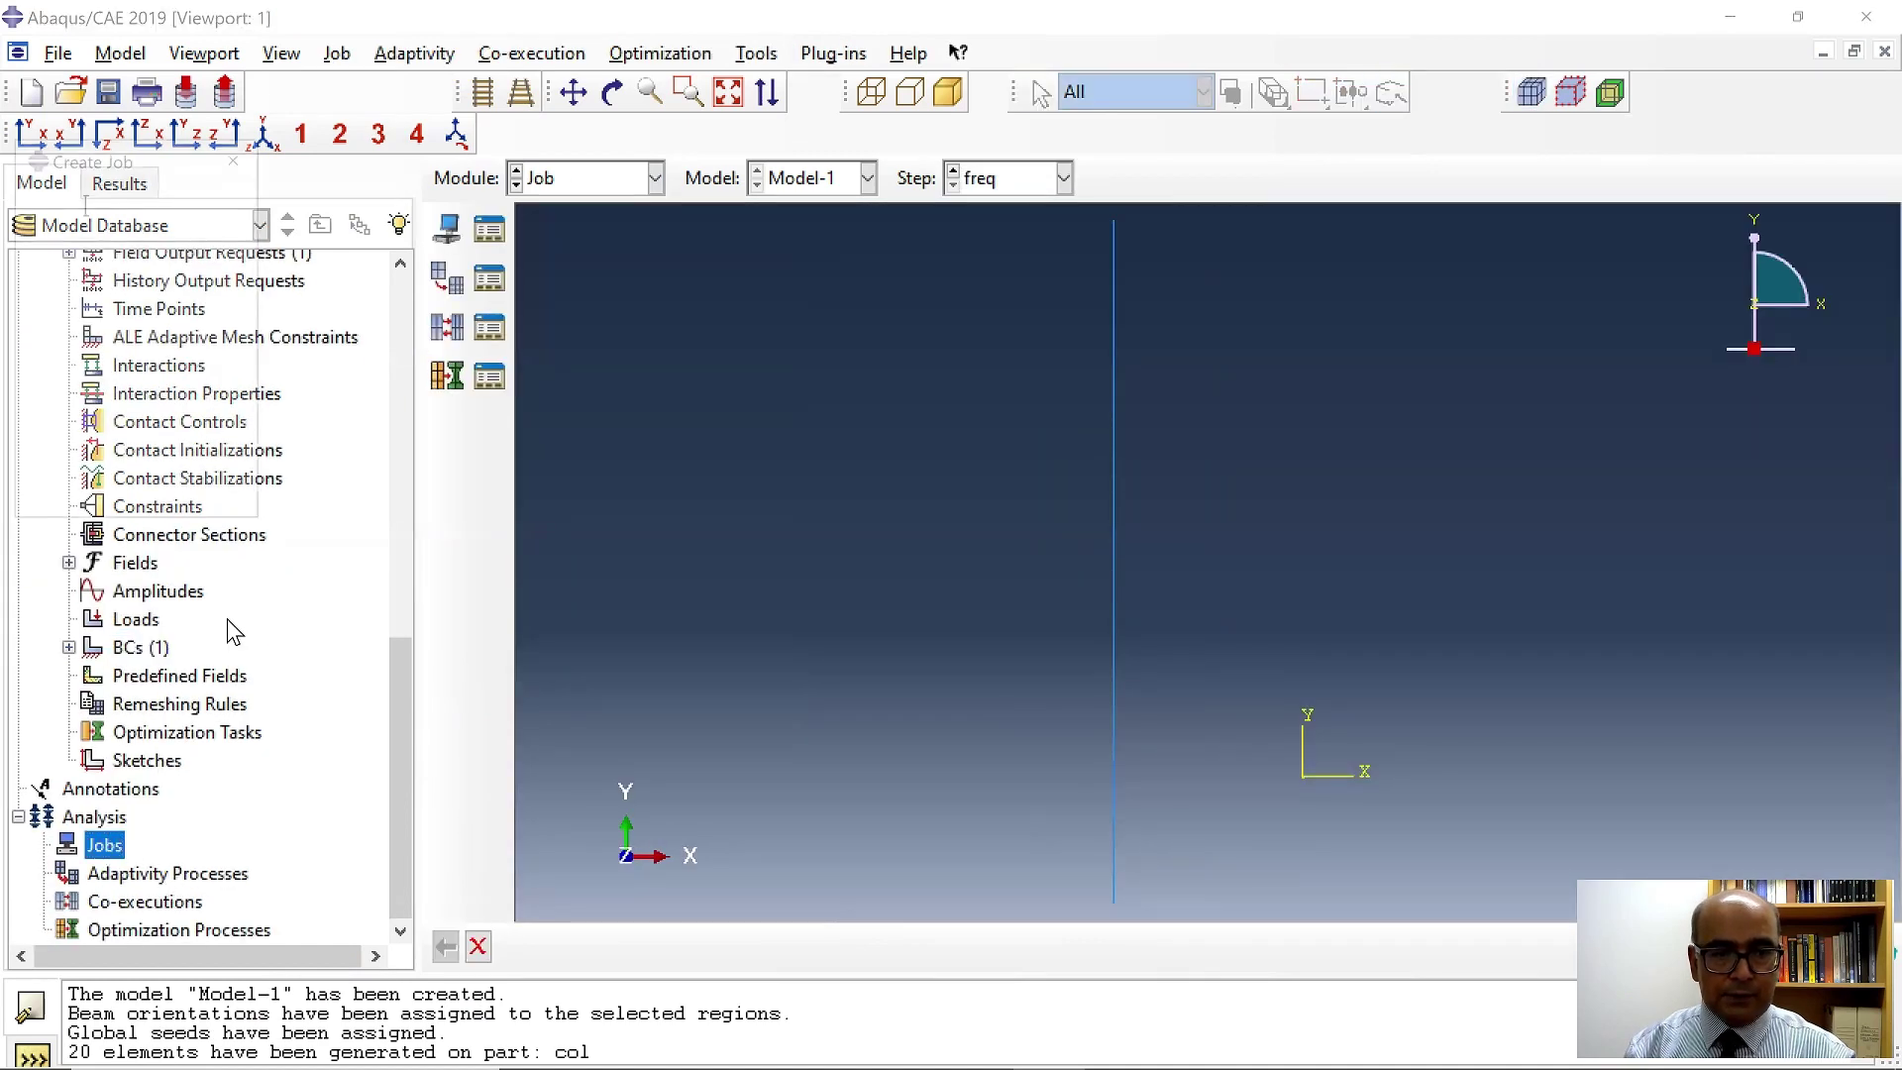
text(fieq)
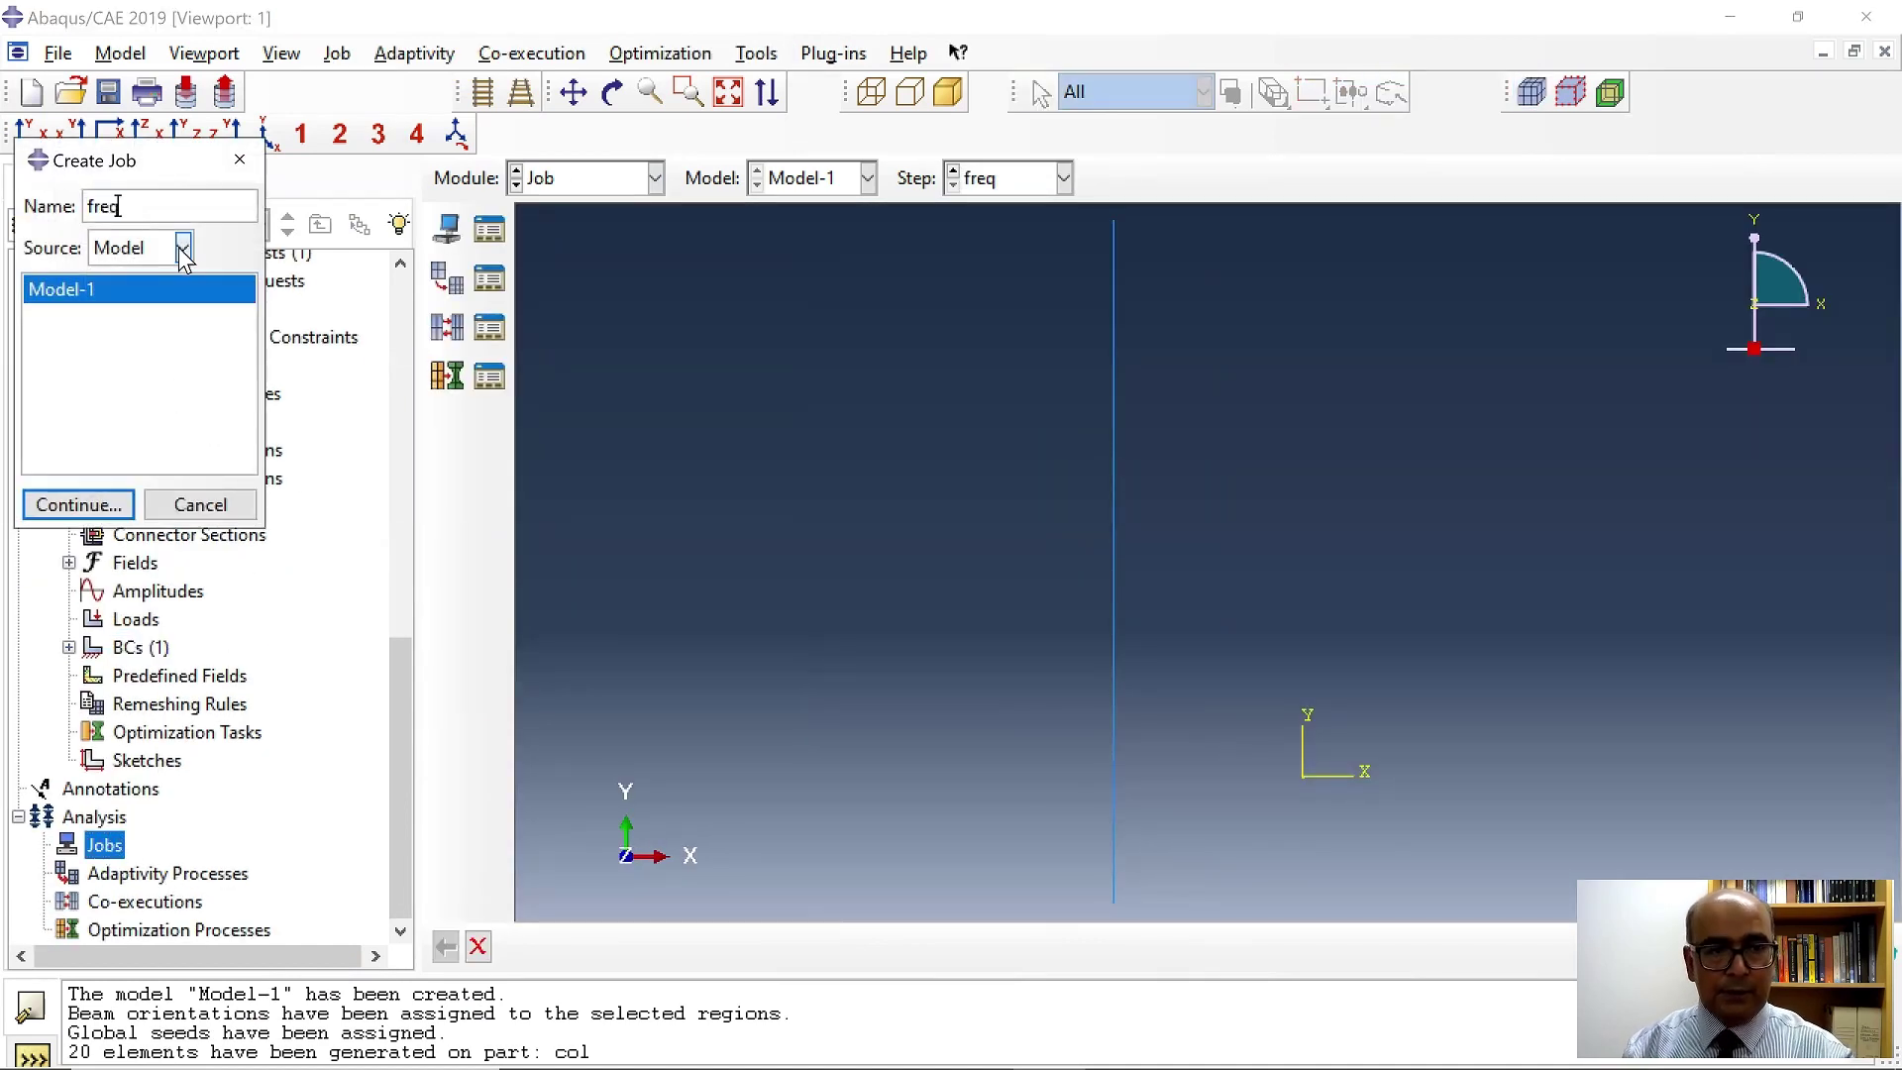
click(78, 504)
click(563, 814)
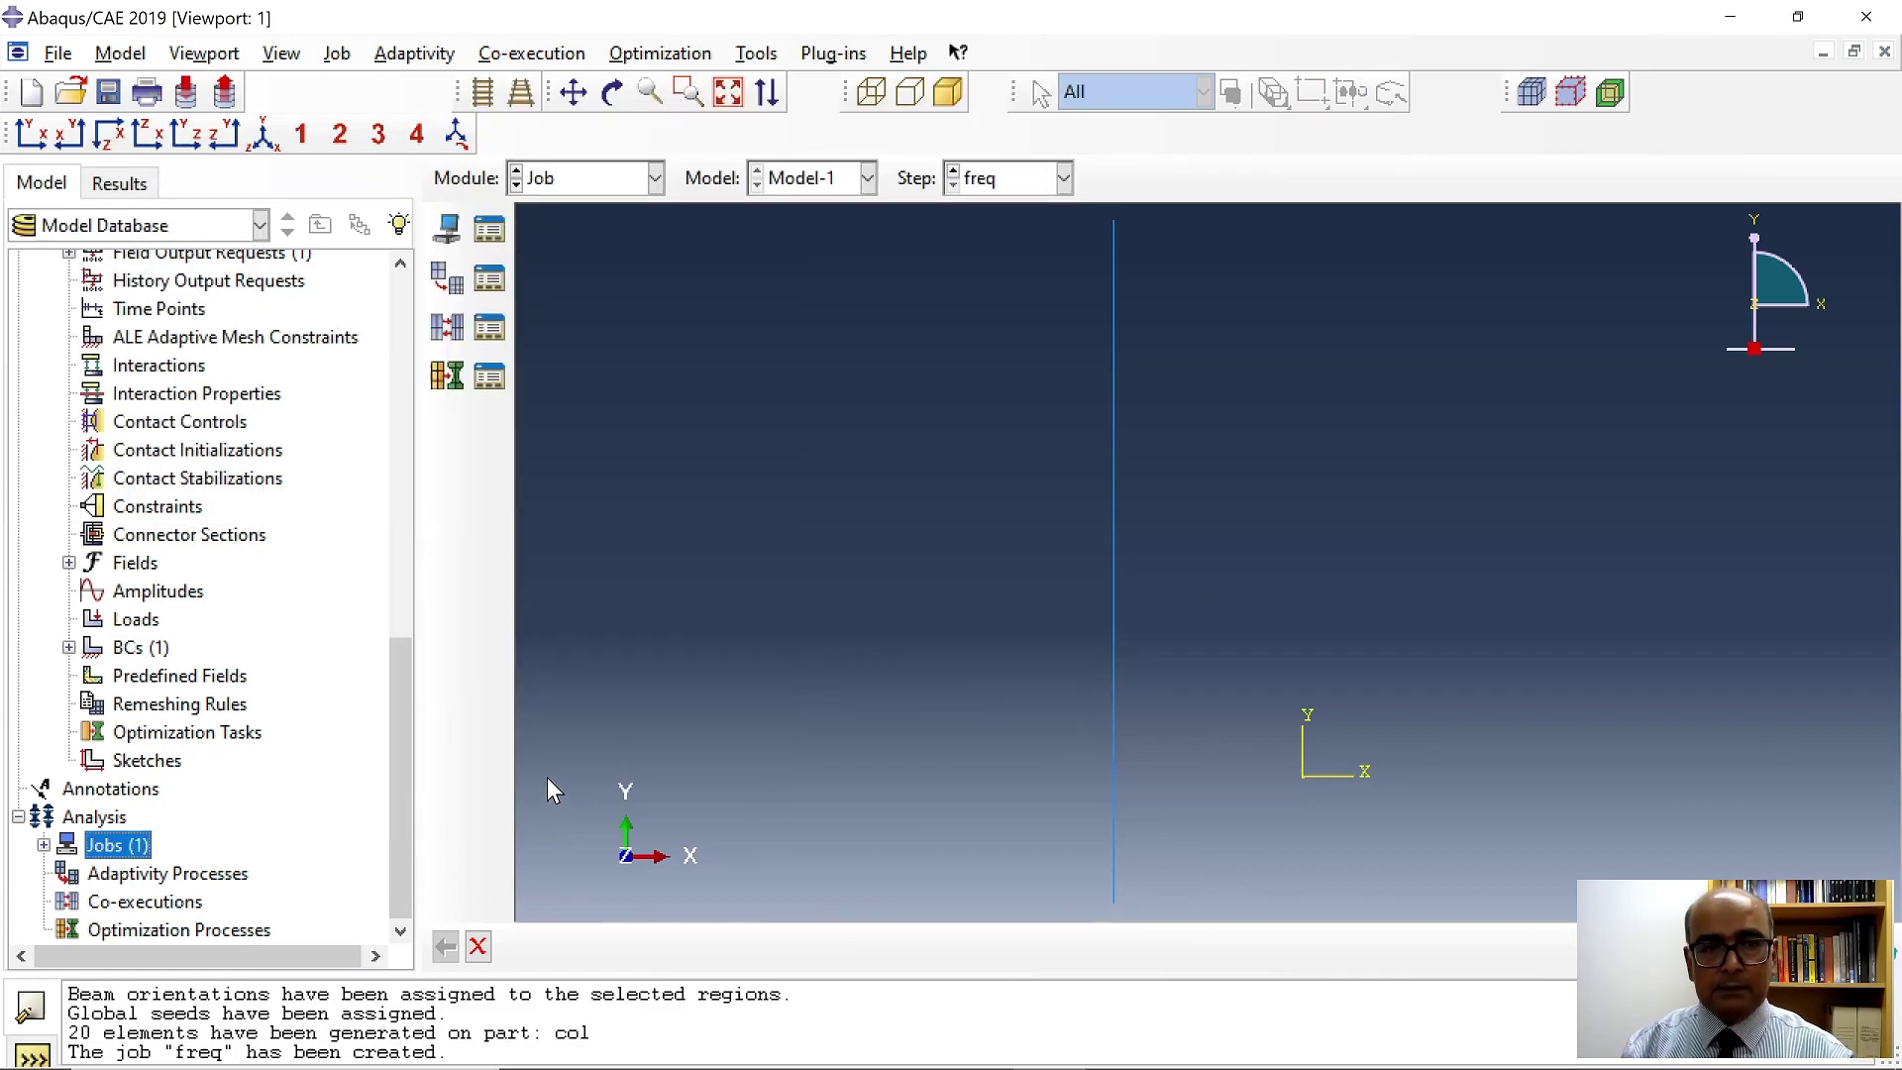
Set the working directory and save the model database as freq.cae.
click(67, 56)
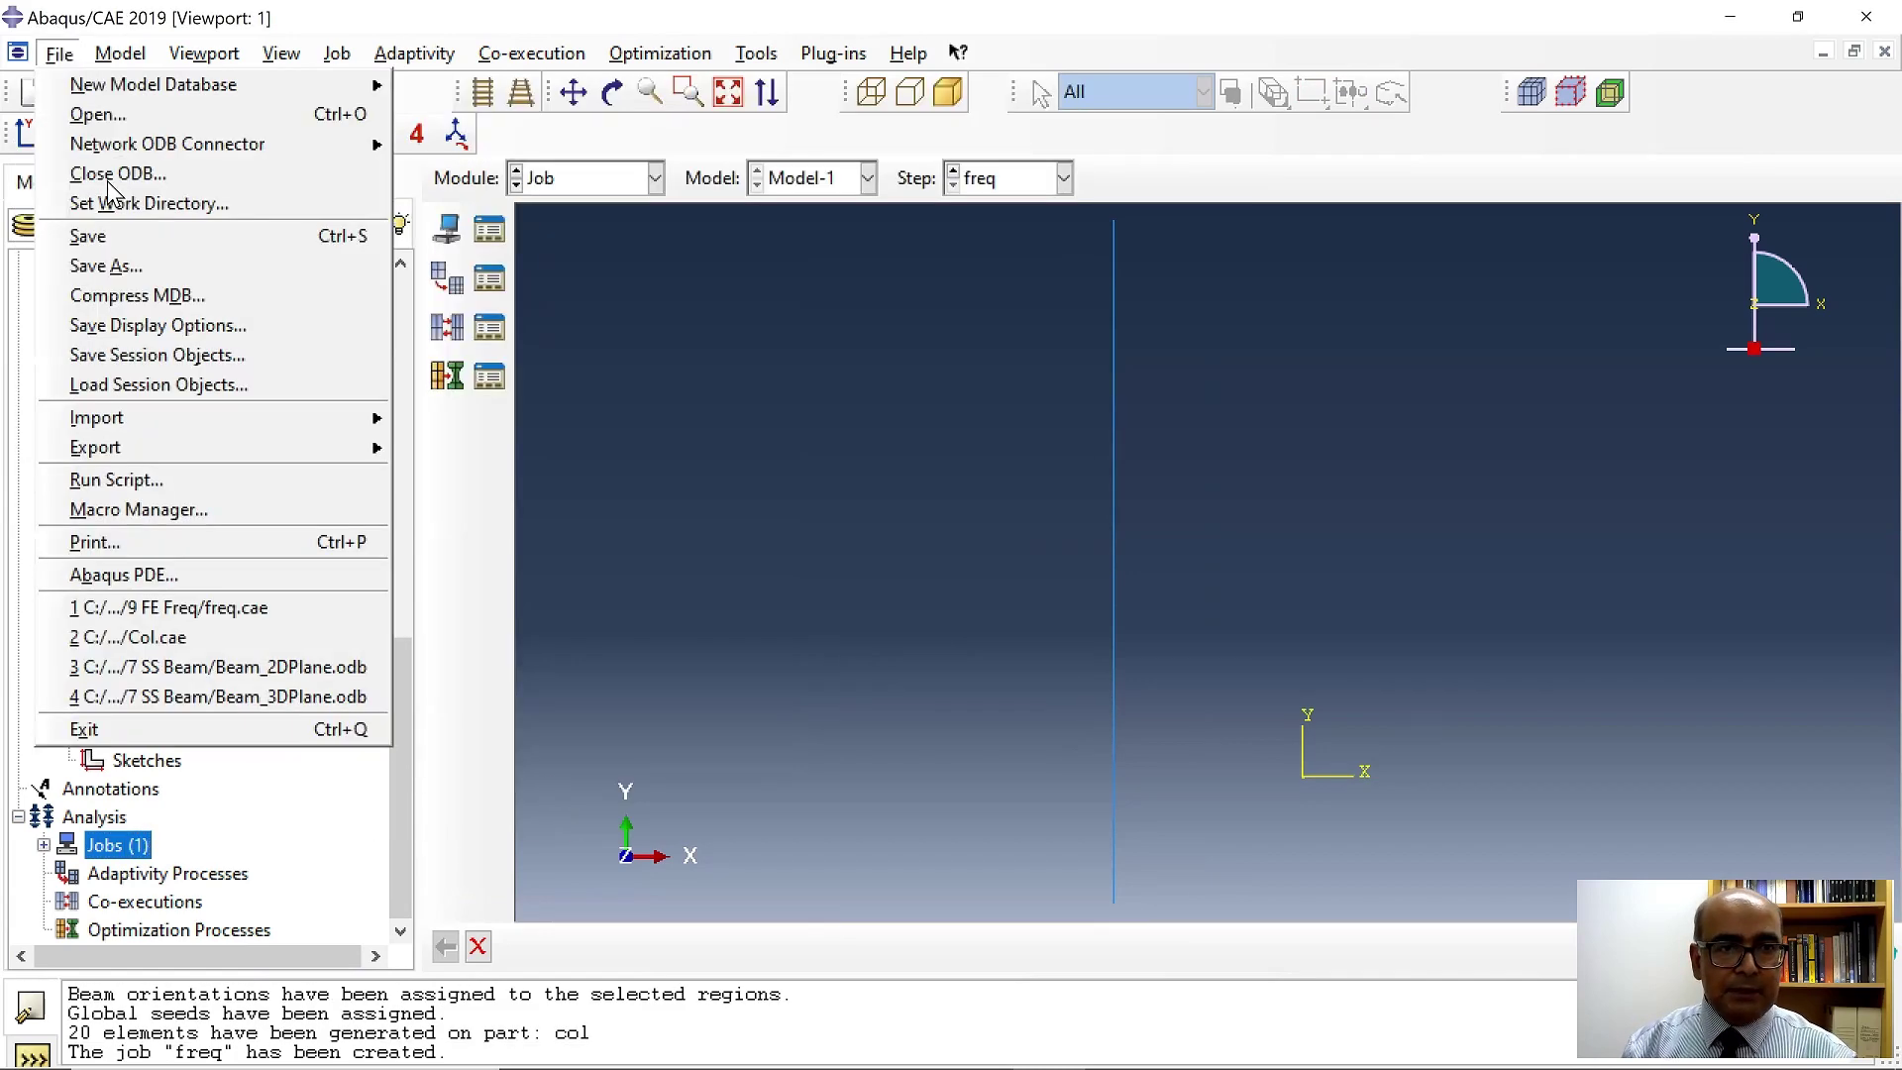
click(139, 199)
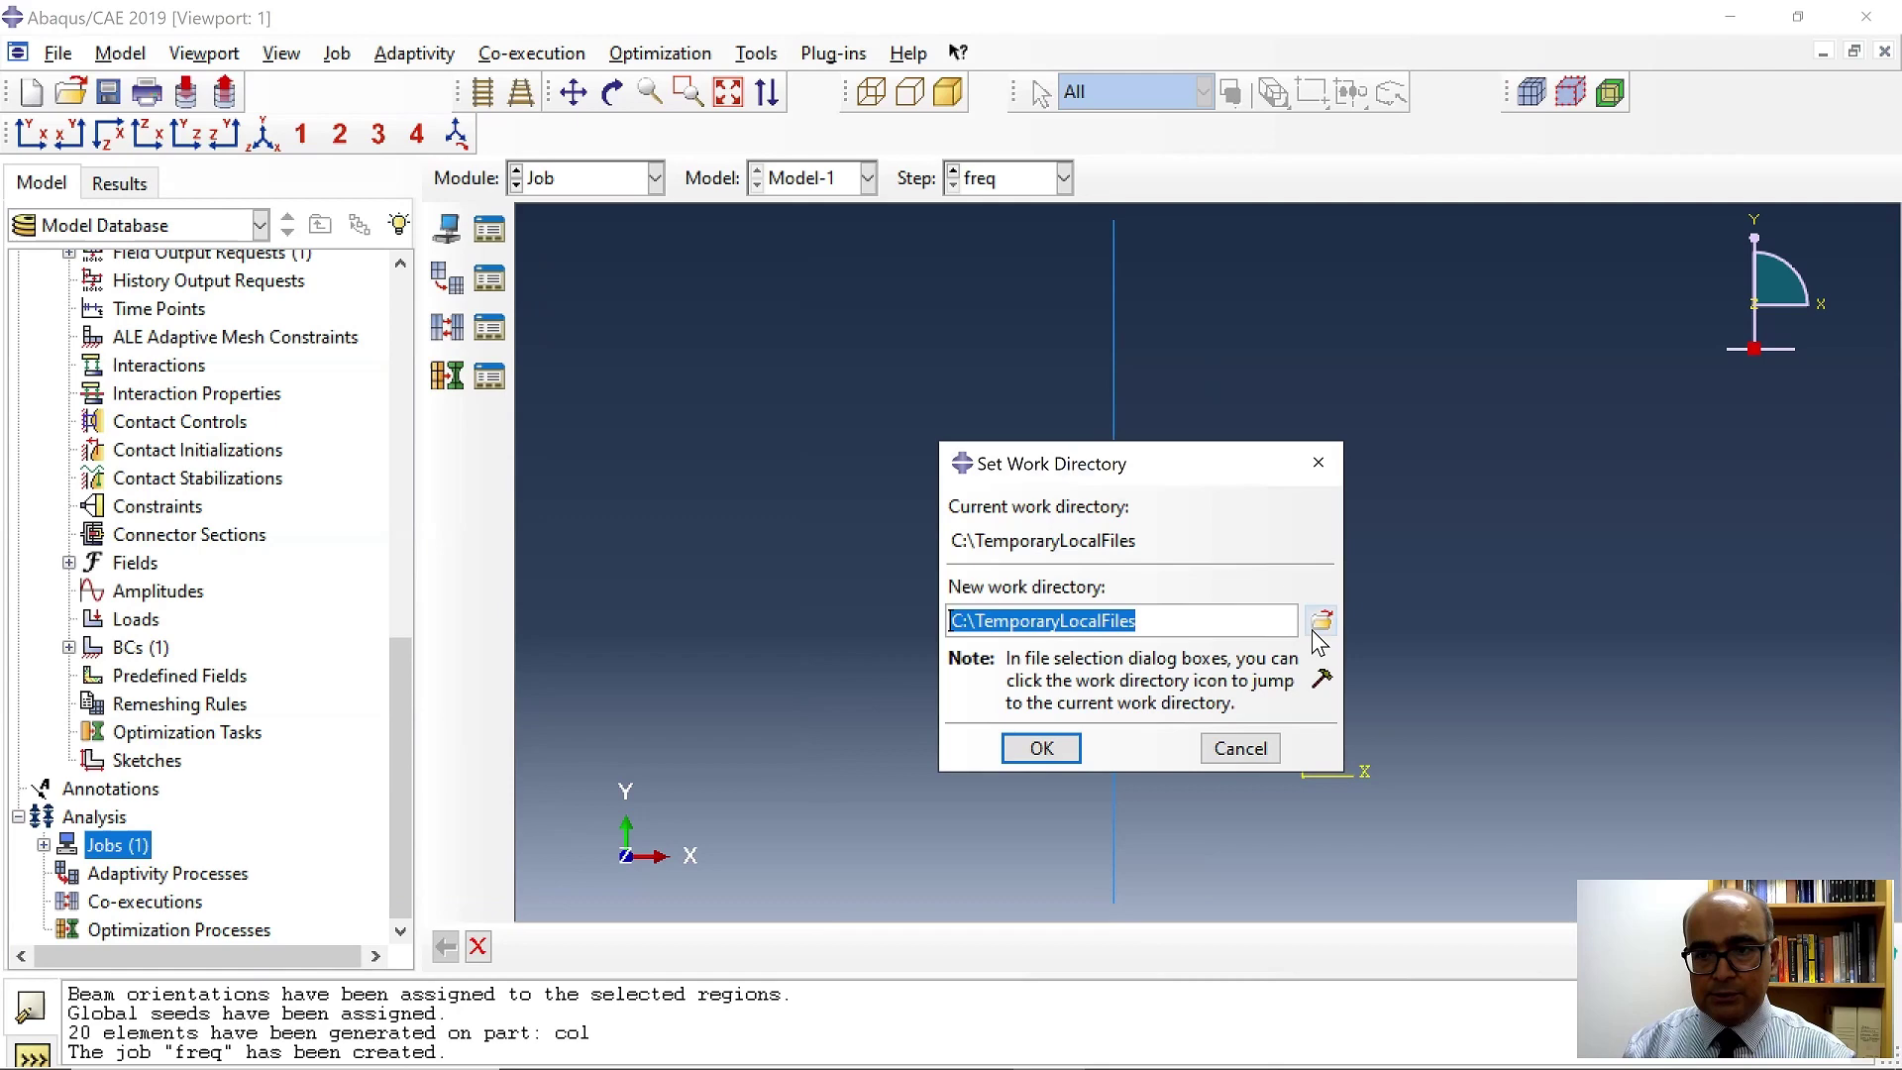
key(Return)
click(55, 53)
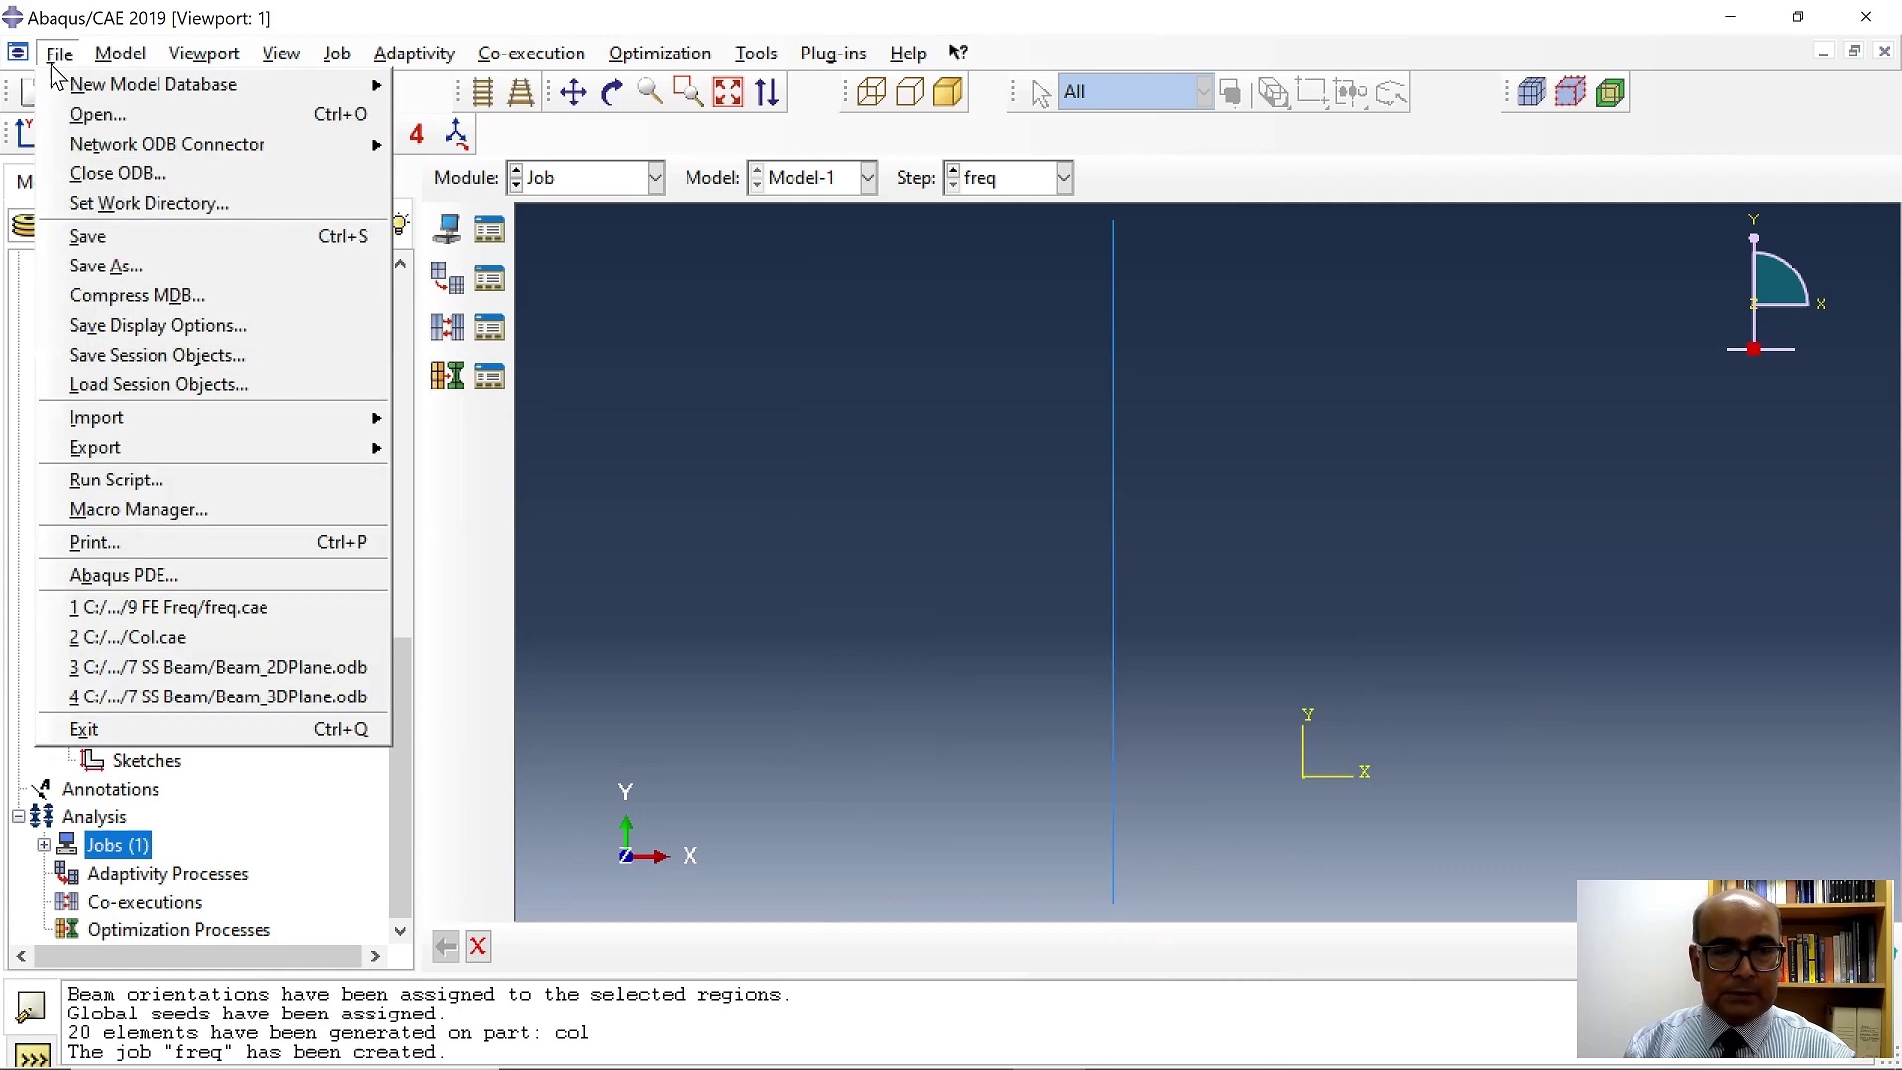
click(175, 266)
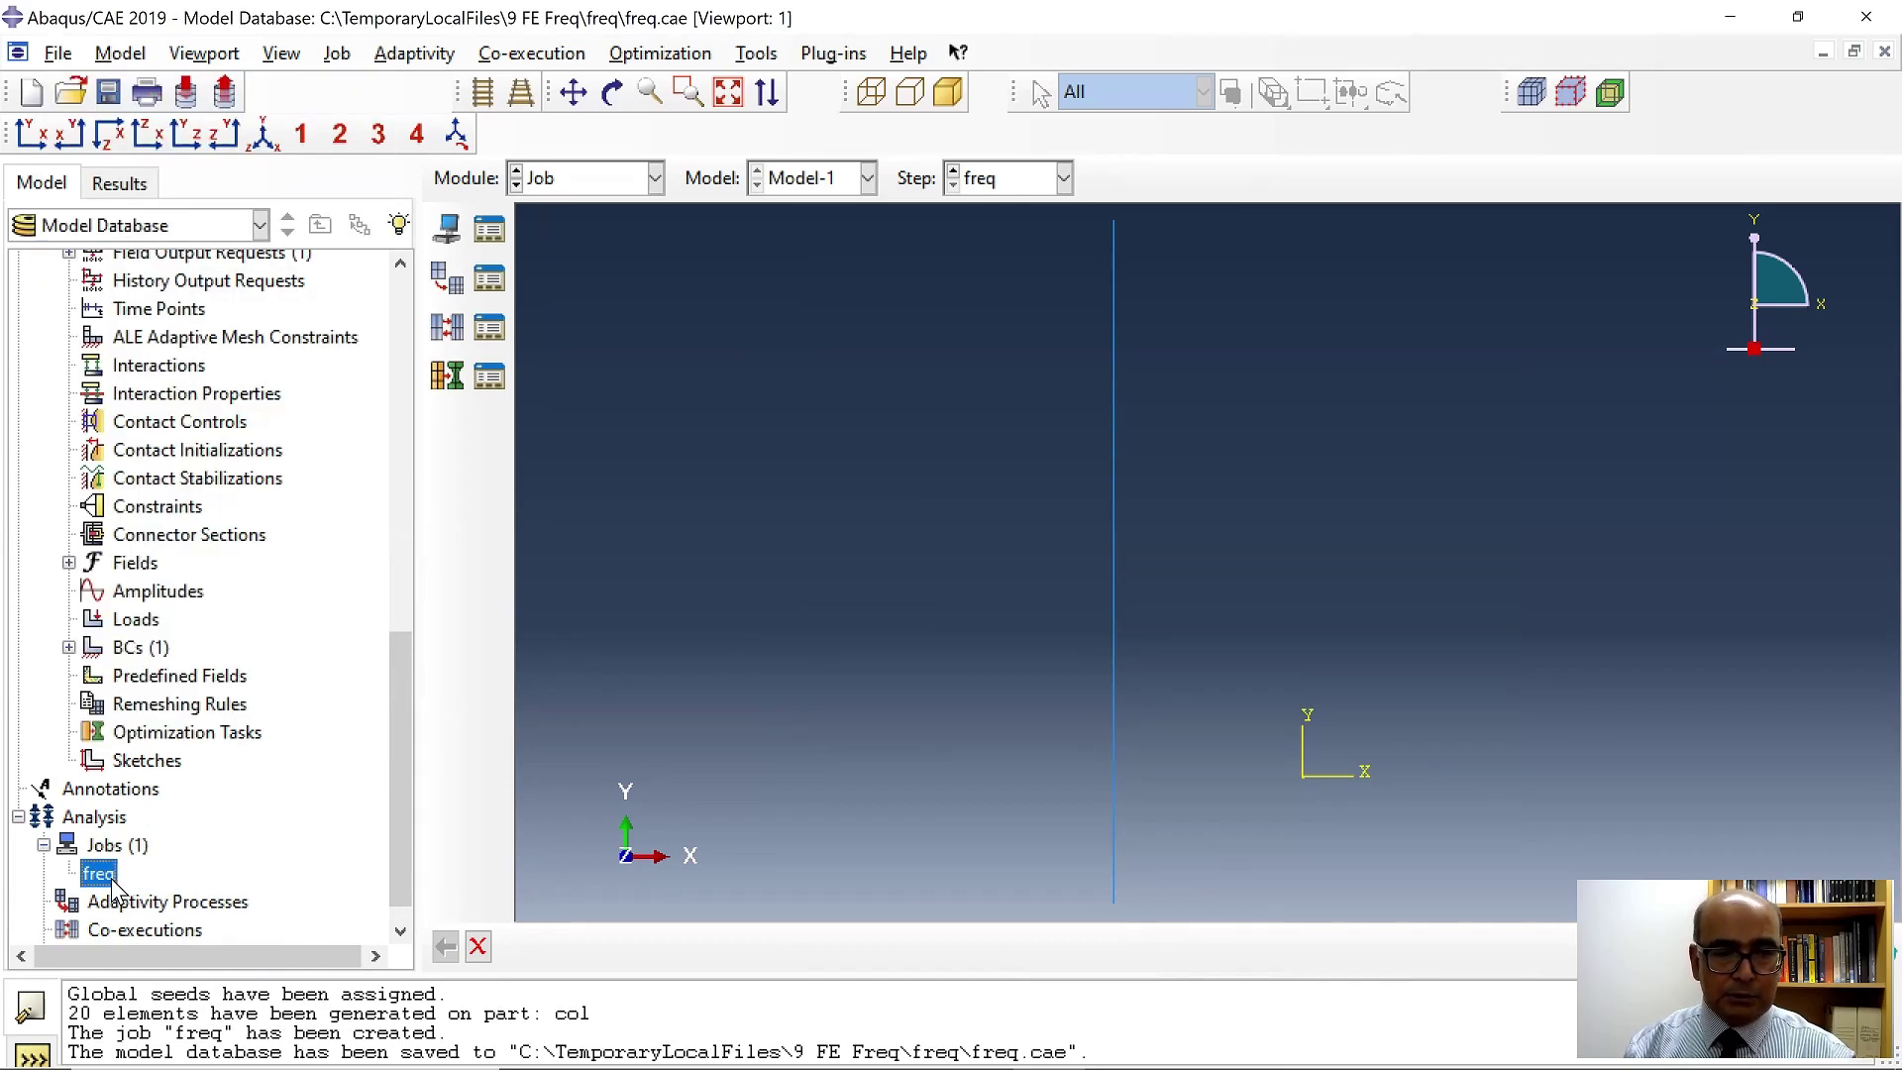
Submit job freq and open its monitor.
right_click(111, 881)
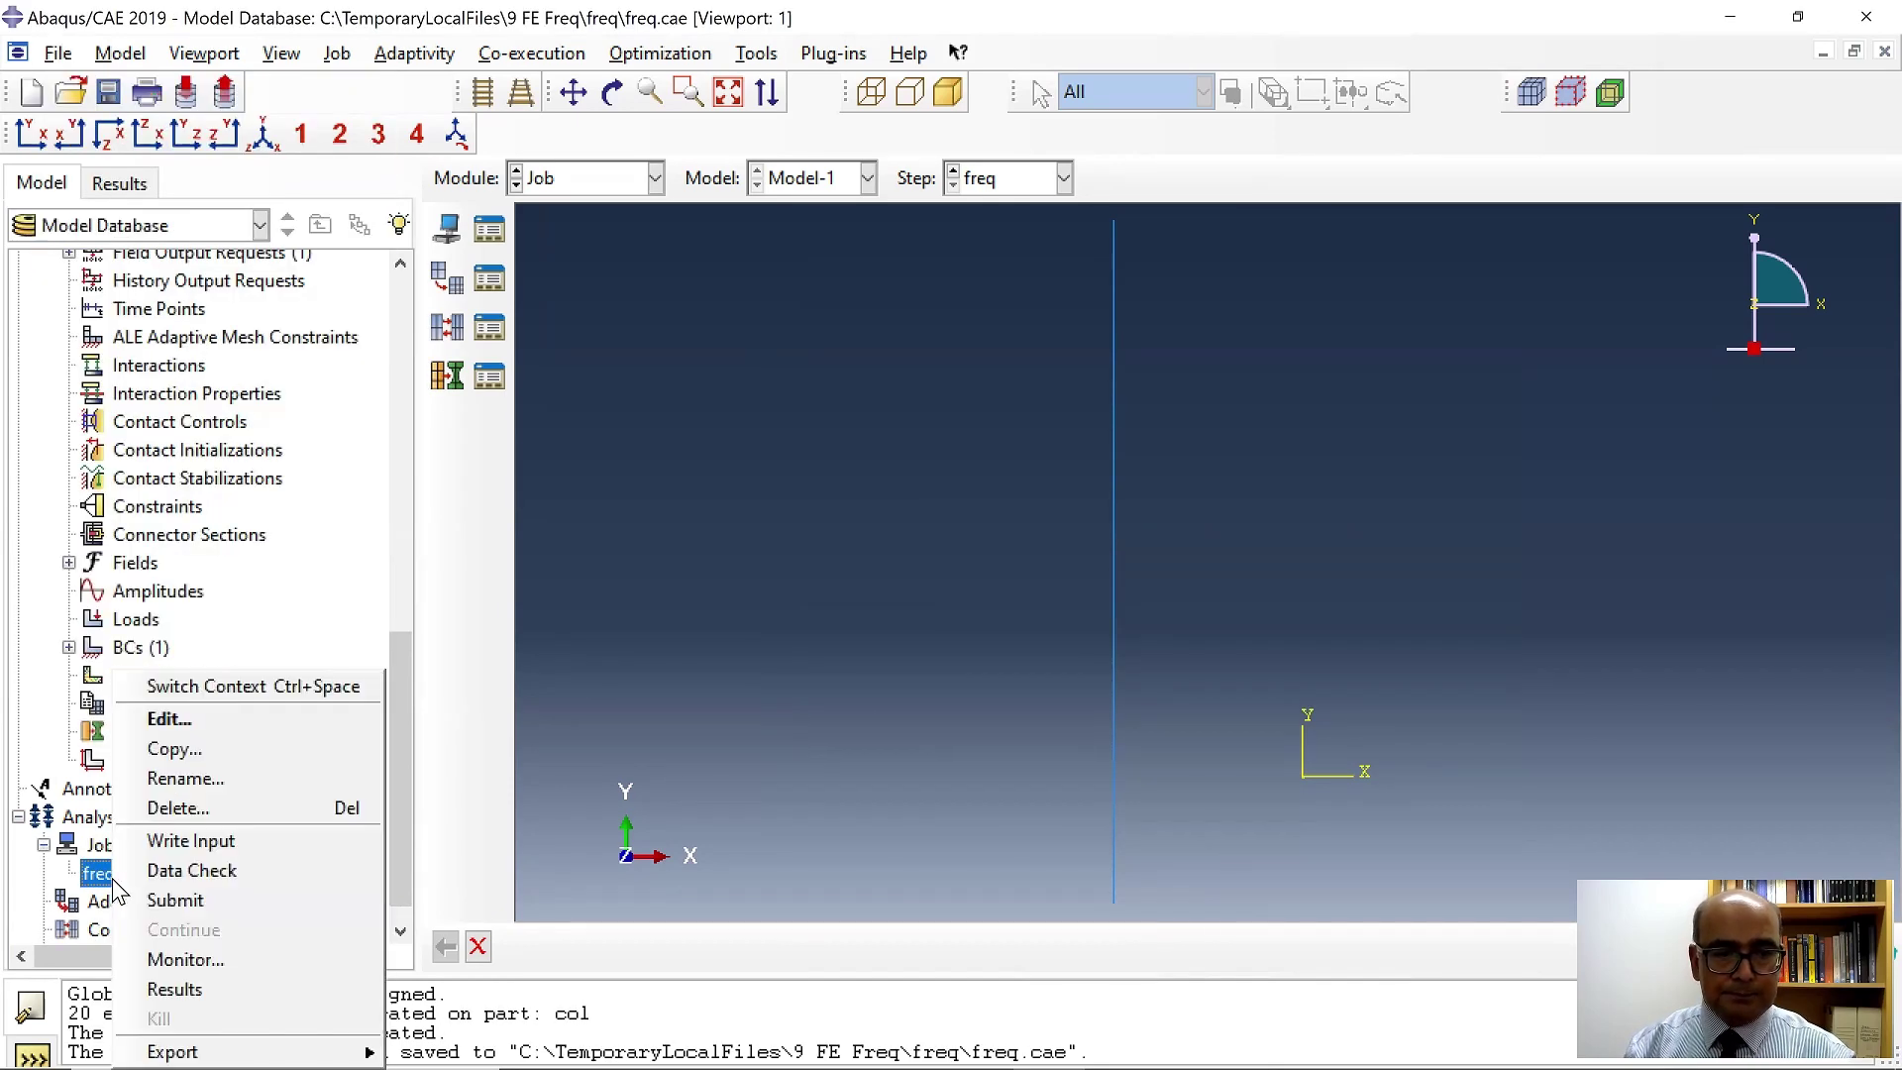
click(262, 892)
right_click(201, 873)
click(319, 958)
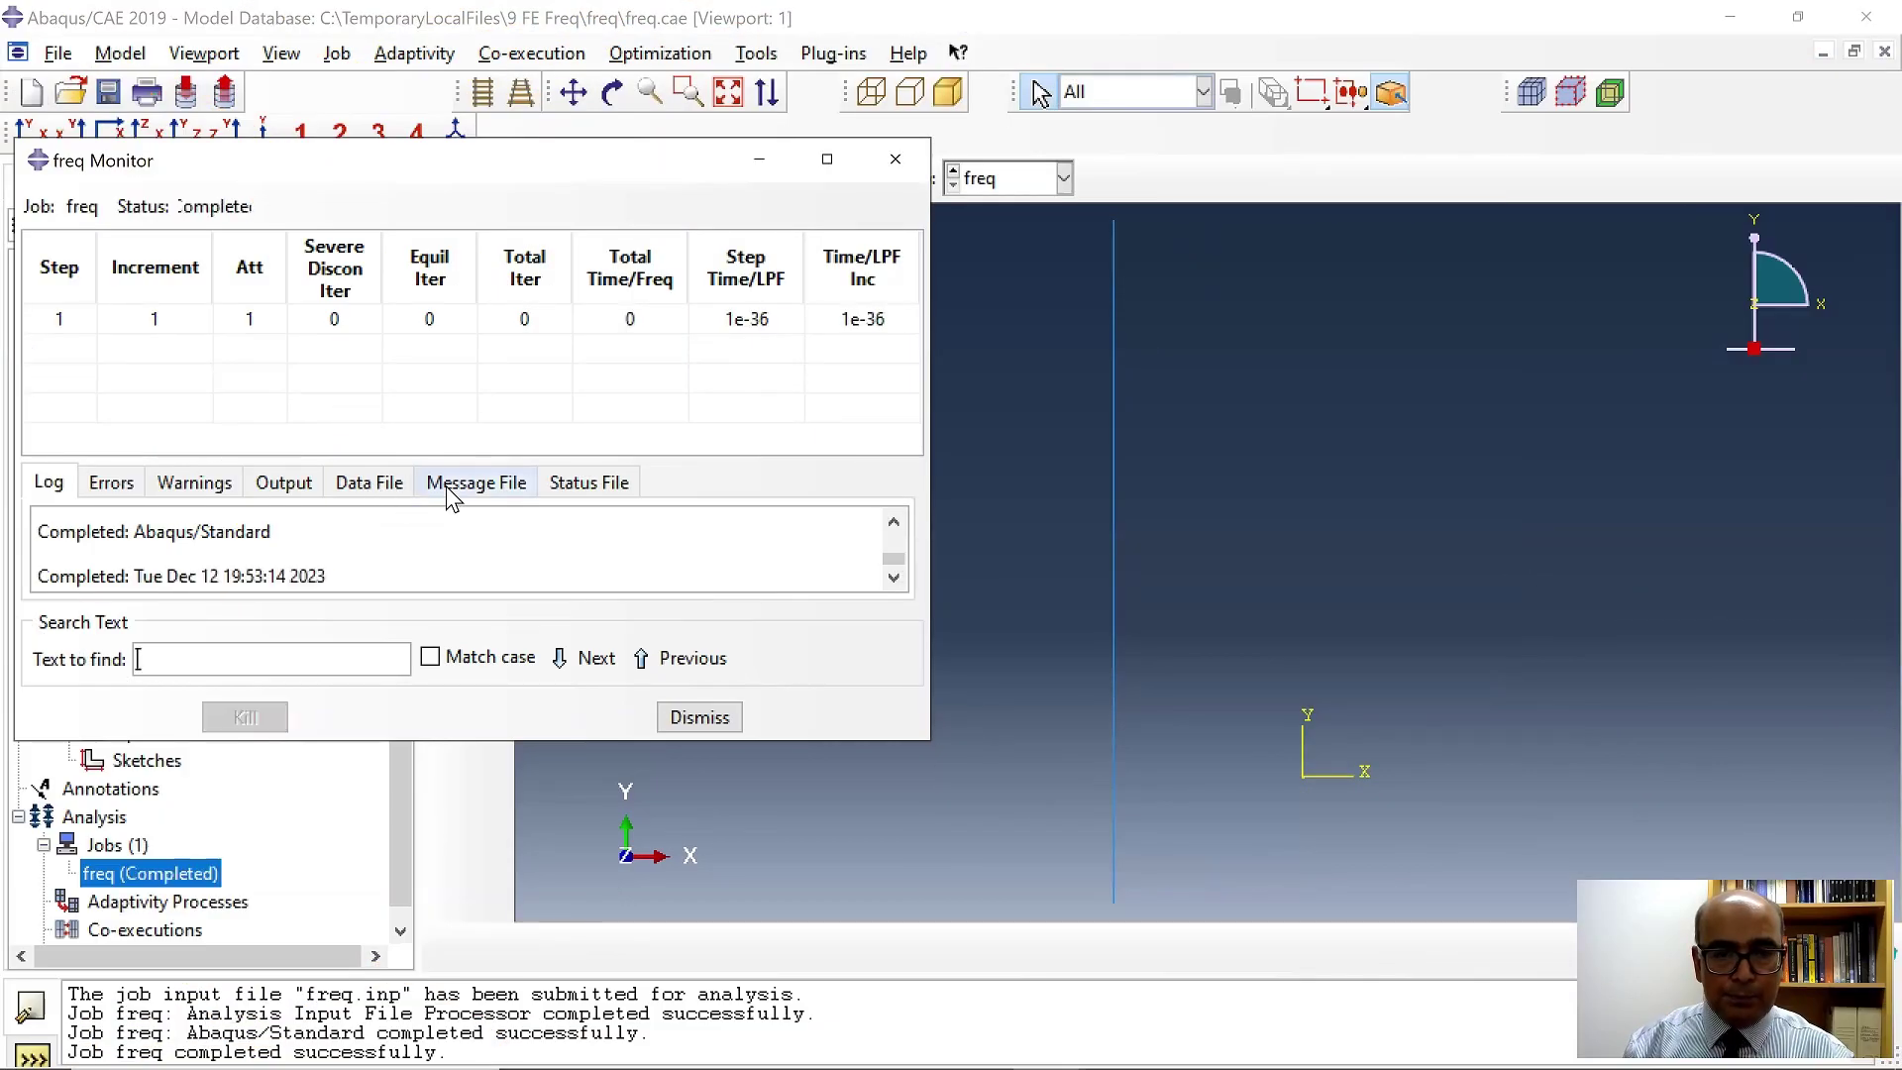
Read the freq Data File tab in an enlarged monitor to find TOTAL MASS OF MODEL 2648.13.
click(386, 483)
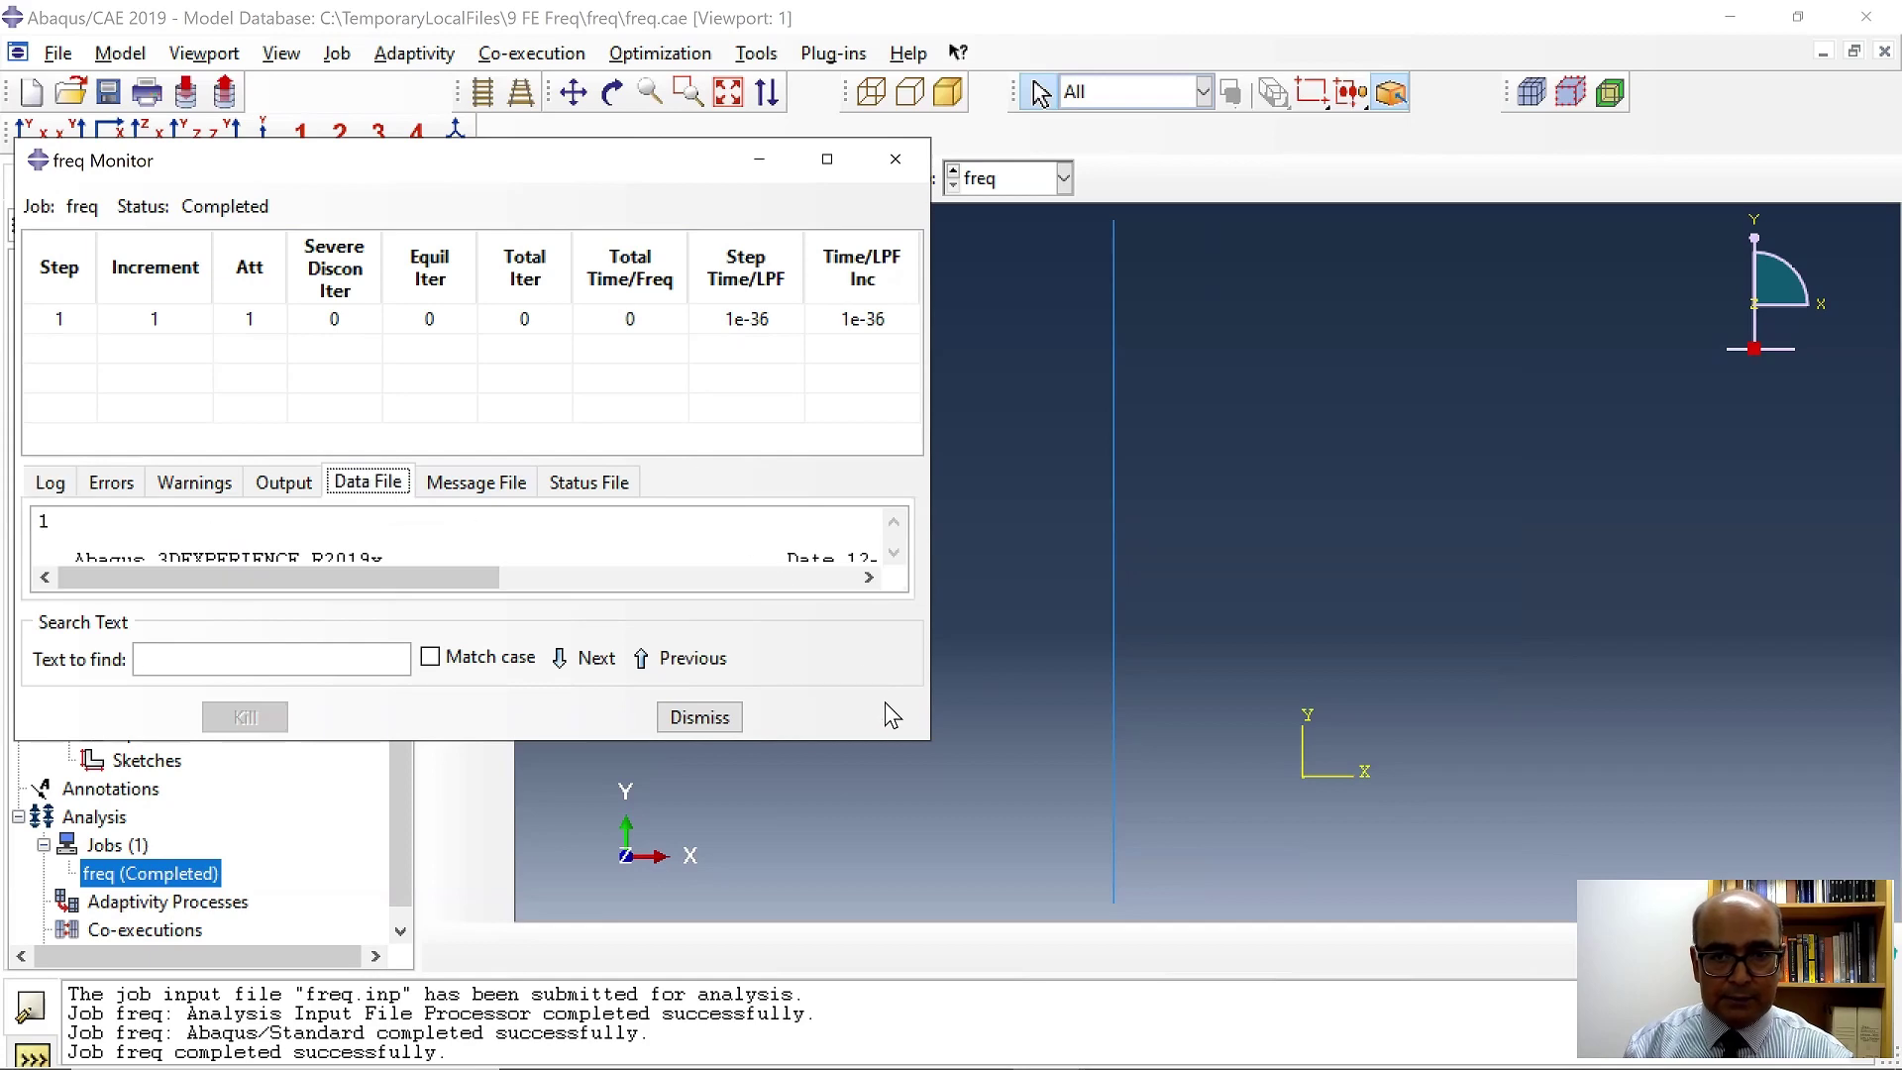
drag(917, 738, 1249, 962)
scroll(743, 680, down, 20)
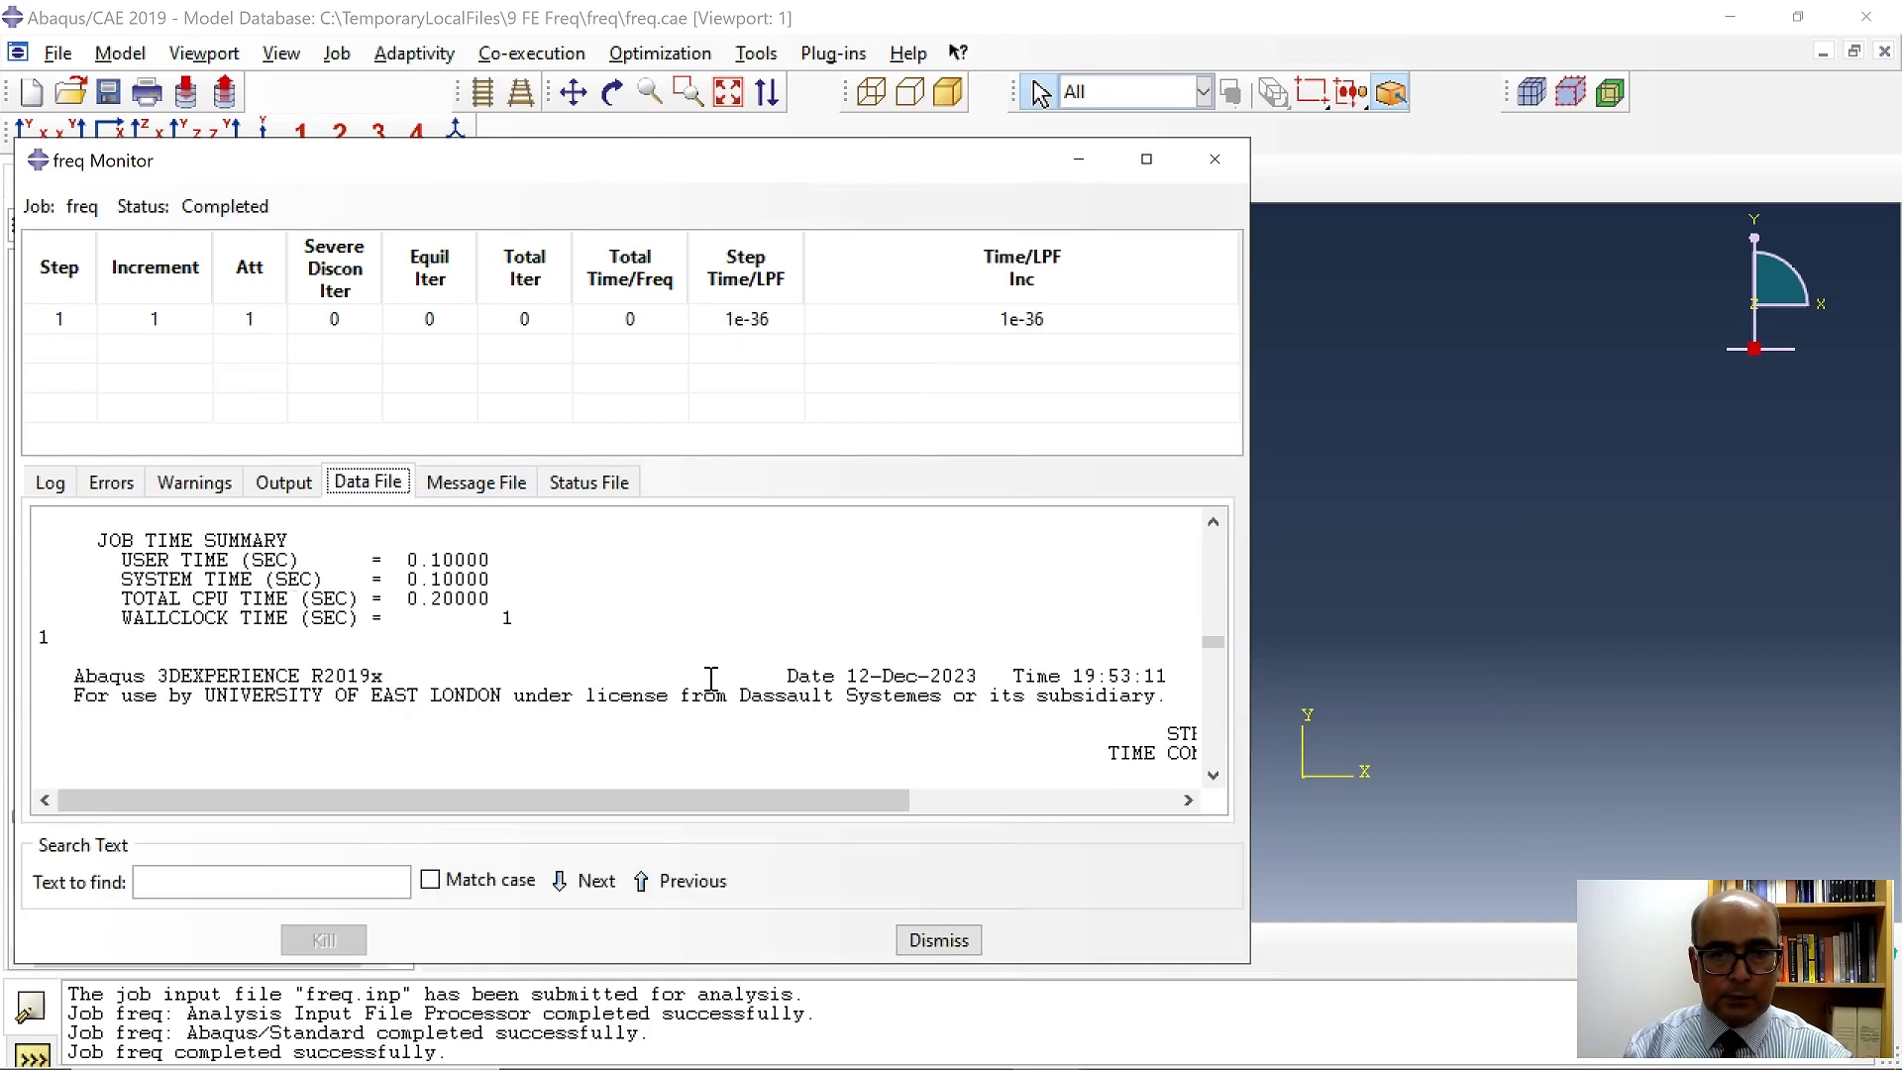
scroll(708, 676, up, 1)
drag(310, 580, 395, 581)
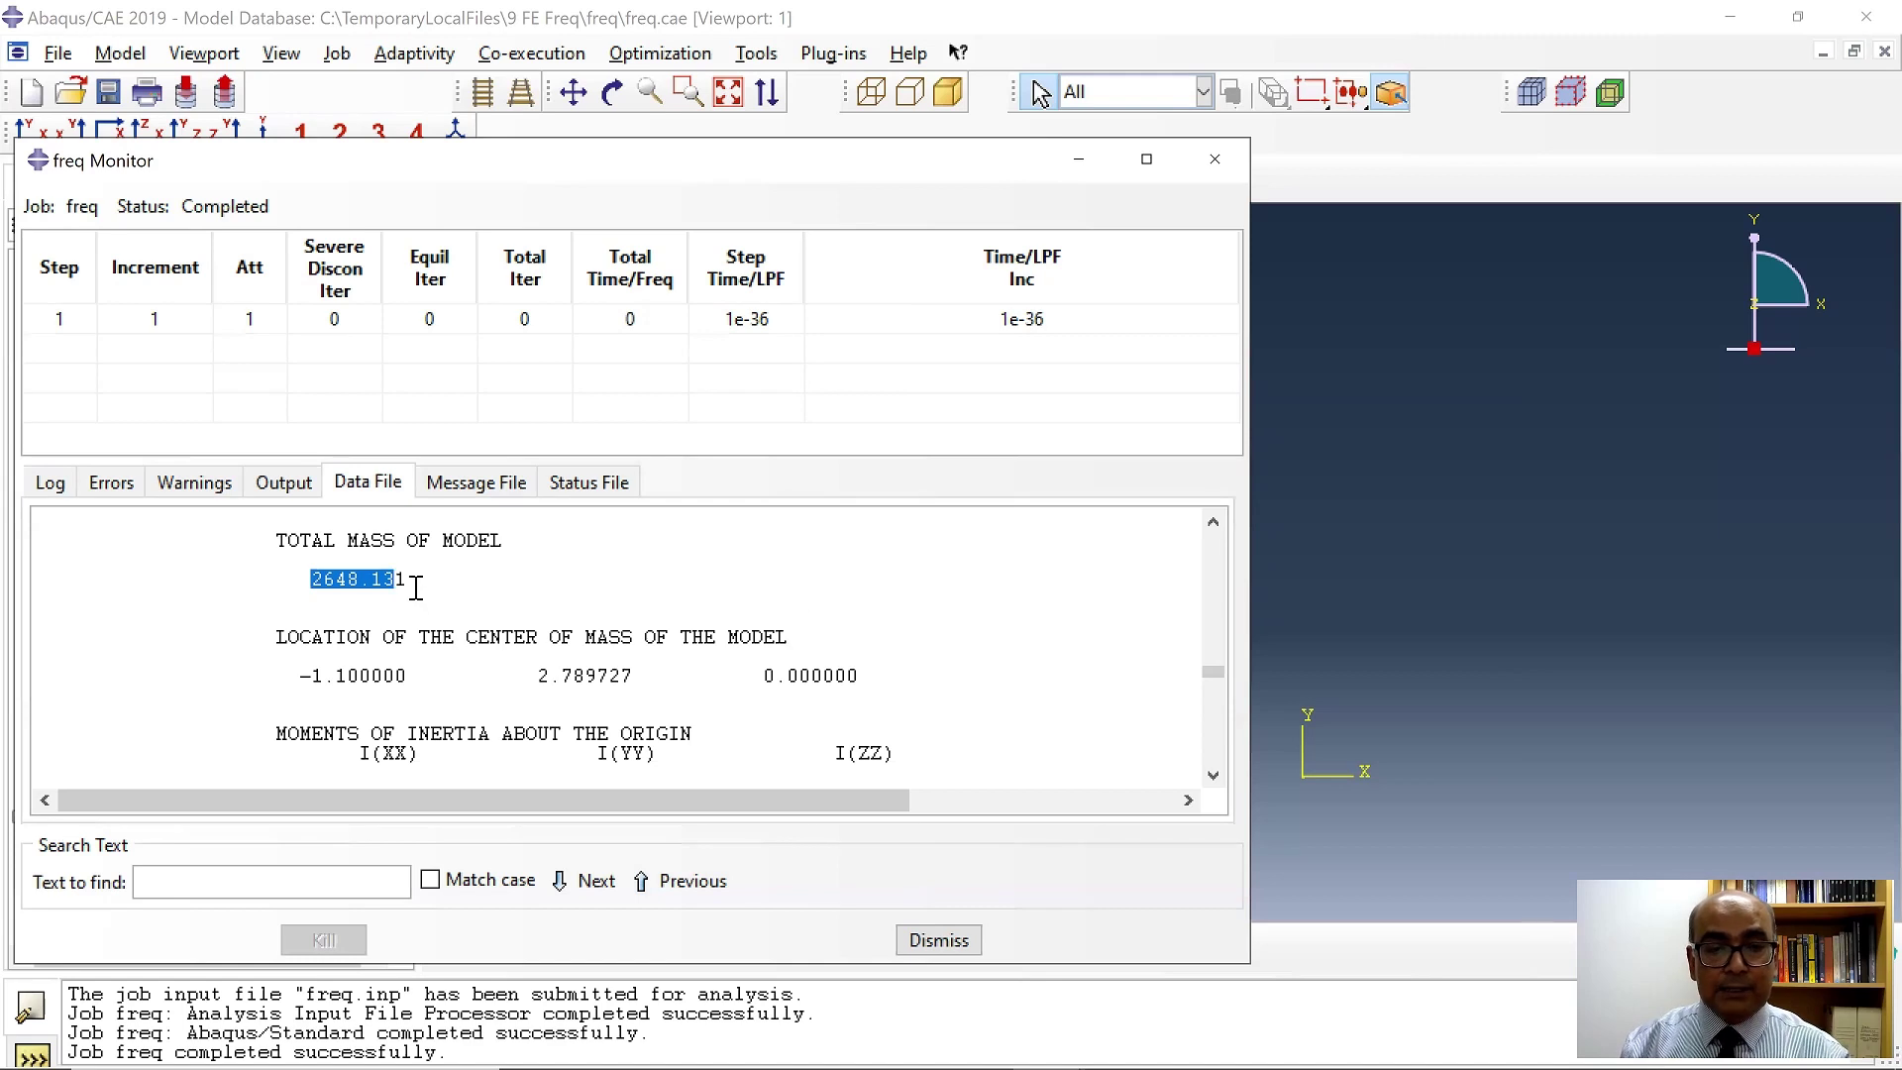
scroll(424, 607, down, 2)
scroll(396, 643, up, 4)
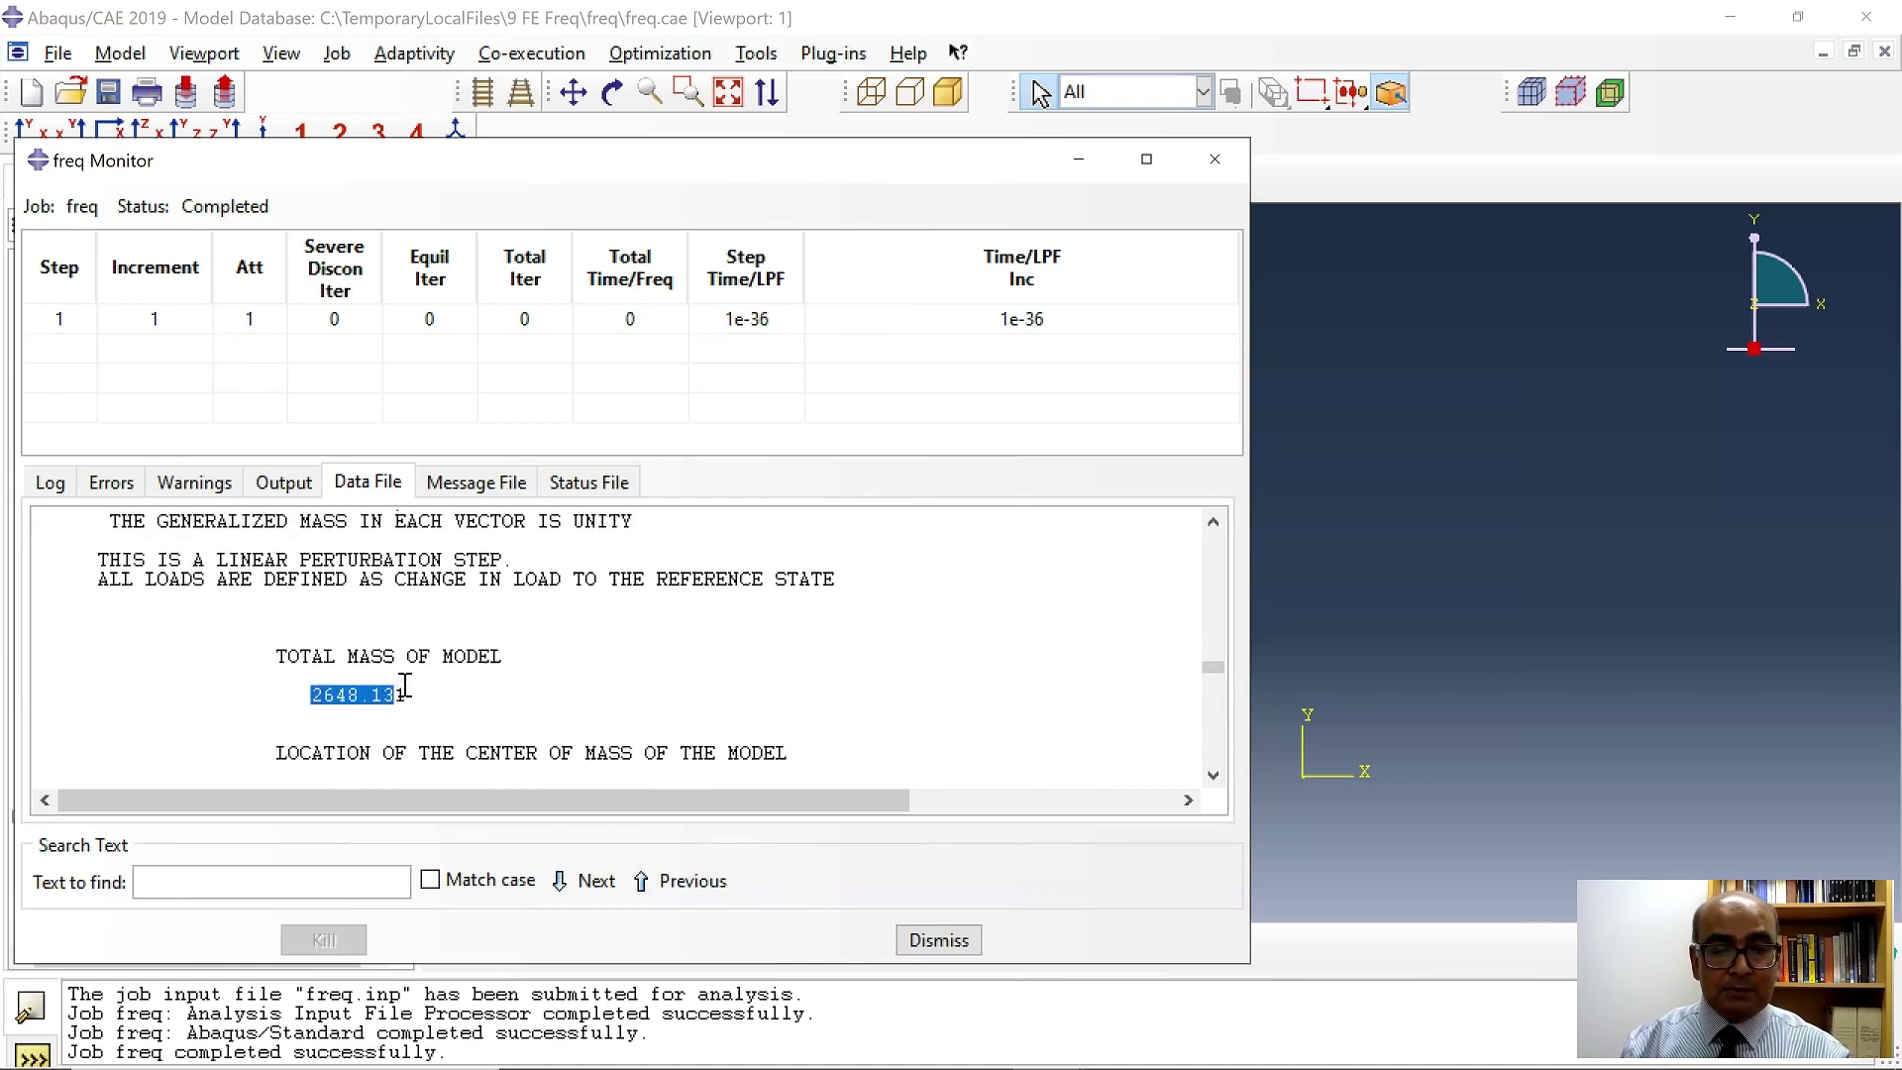
scroll(430, 692, down, 3)
scroll(432, 693, down, 5)
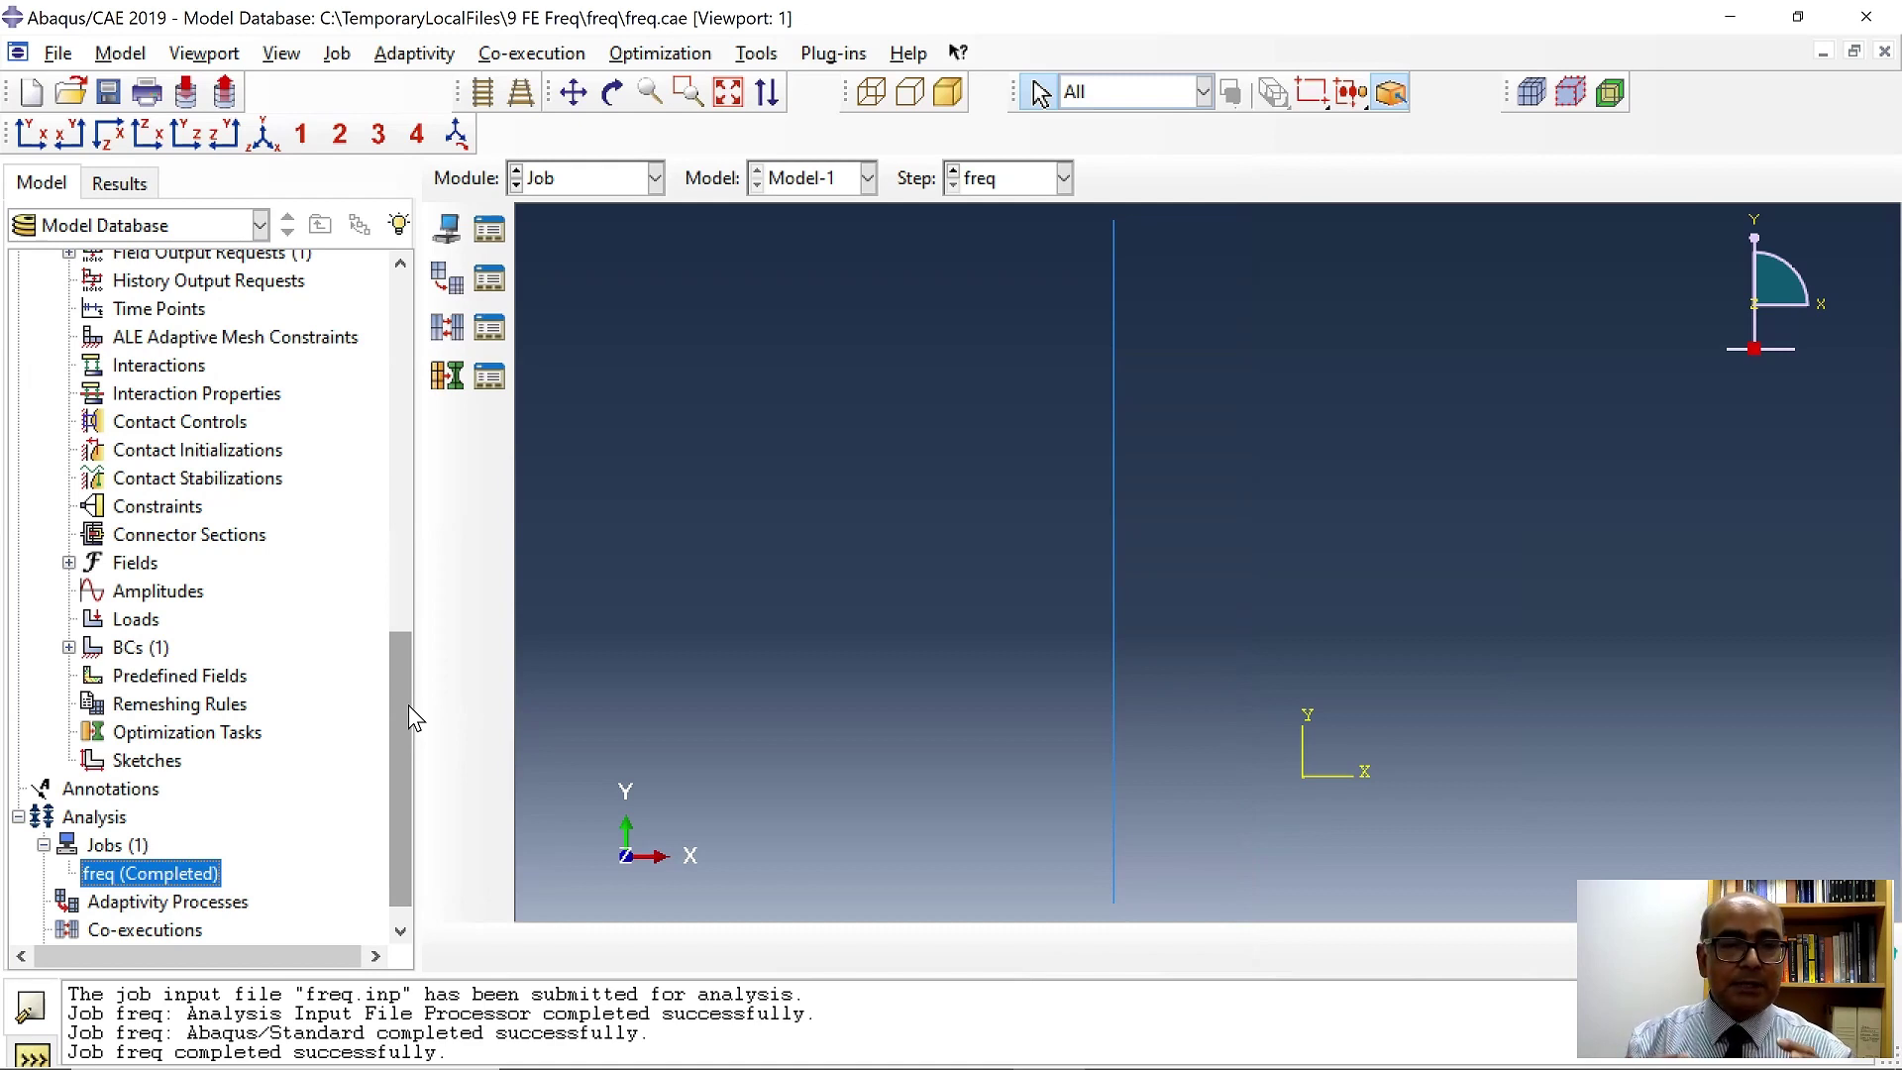
Change Material-1's mass density to 7850e-3.
drag(408, 705, 407, 319)
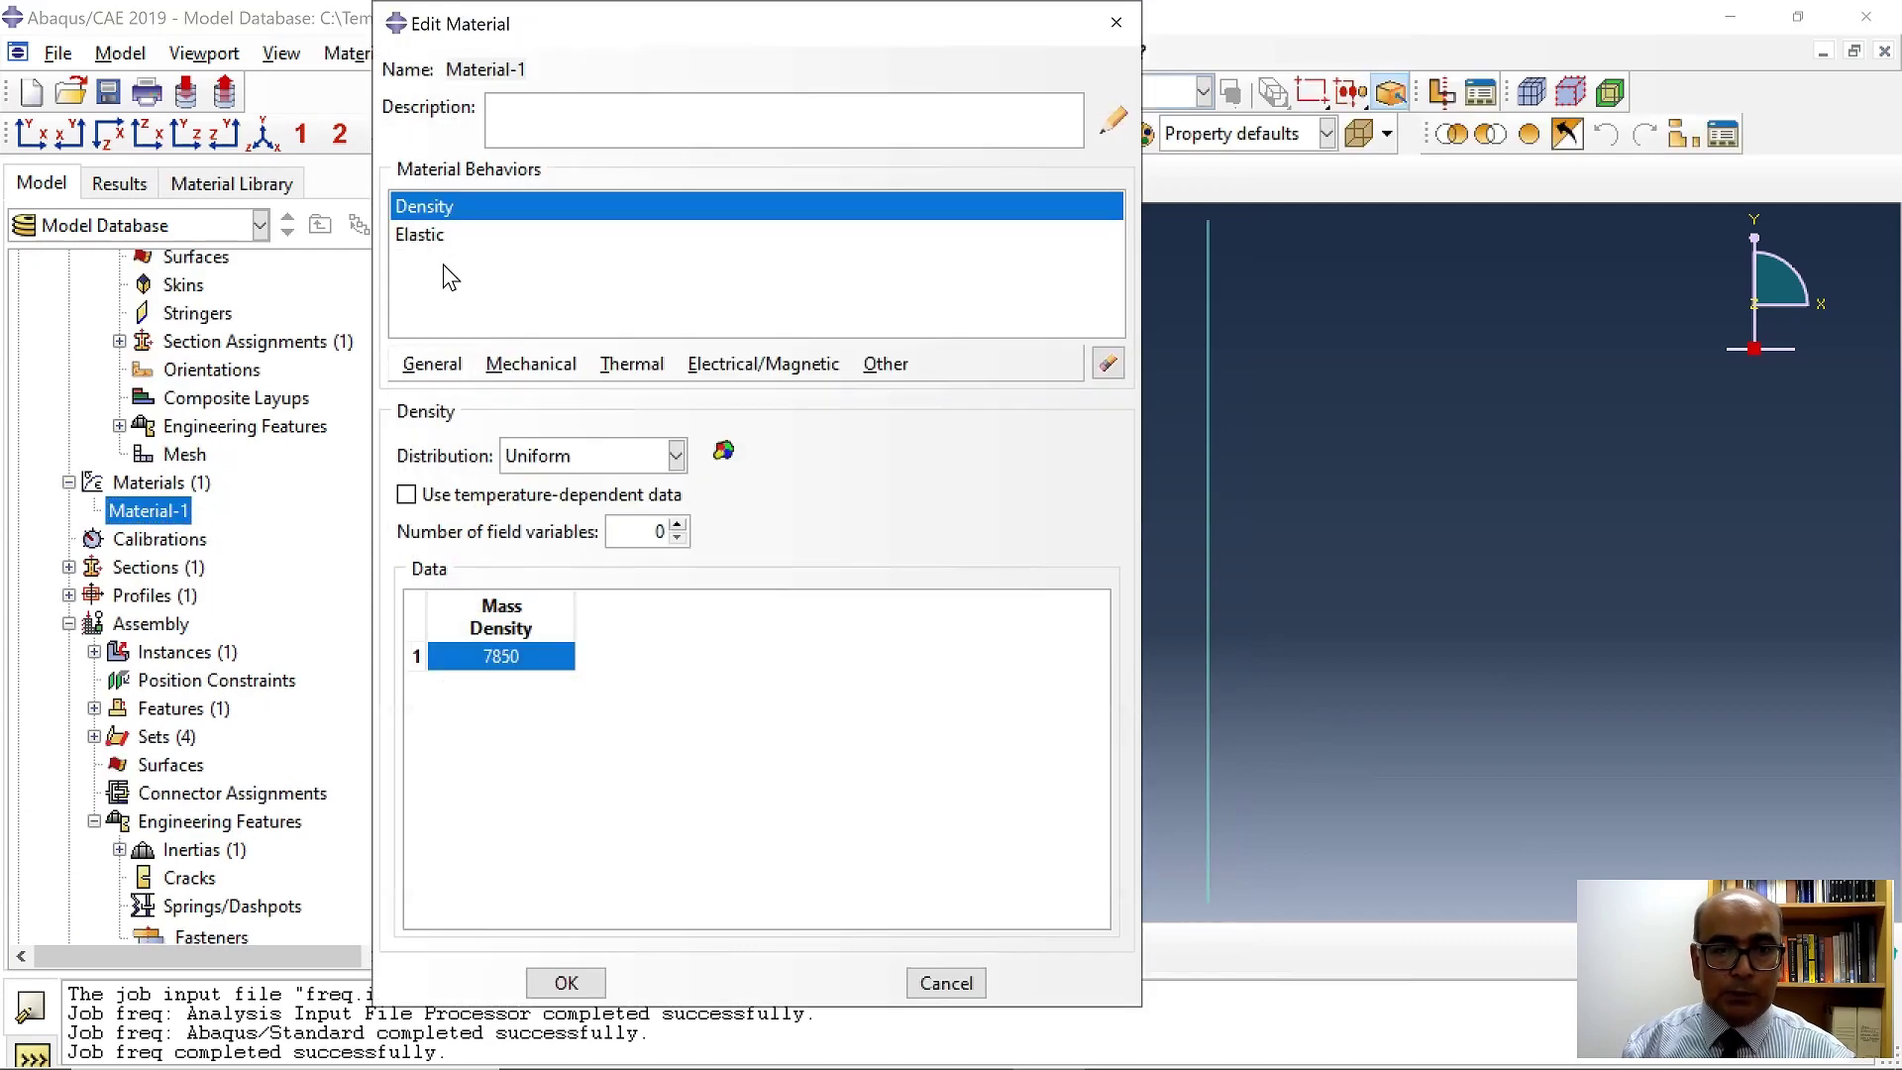
click(522, 656)
click(509, 659)
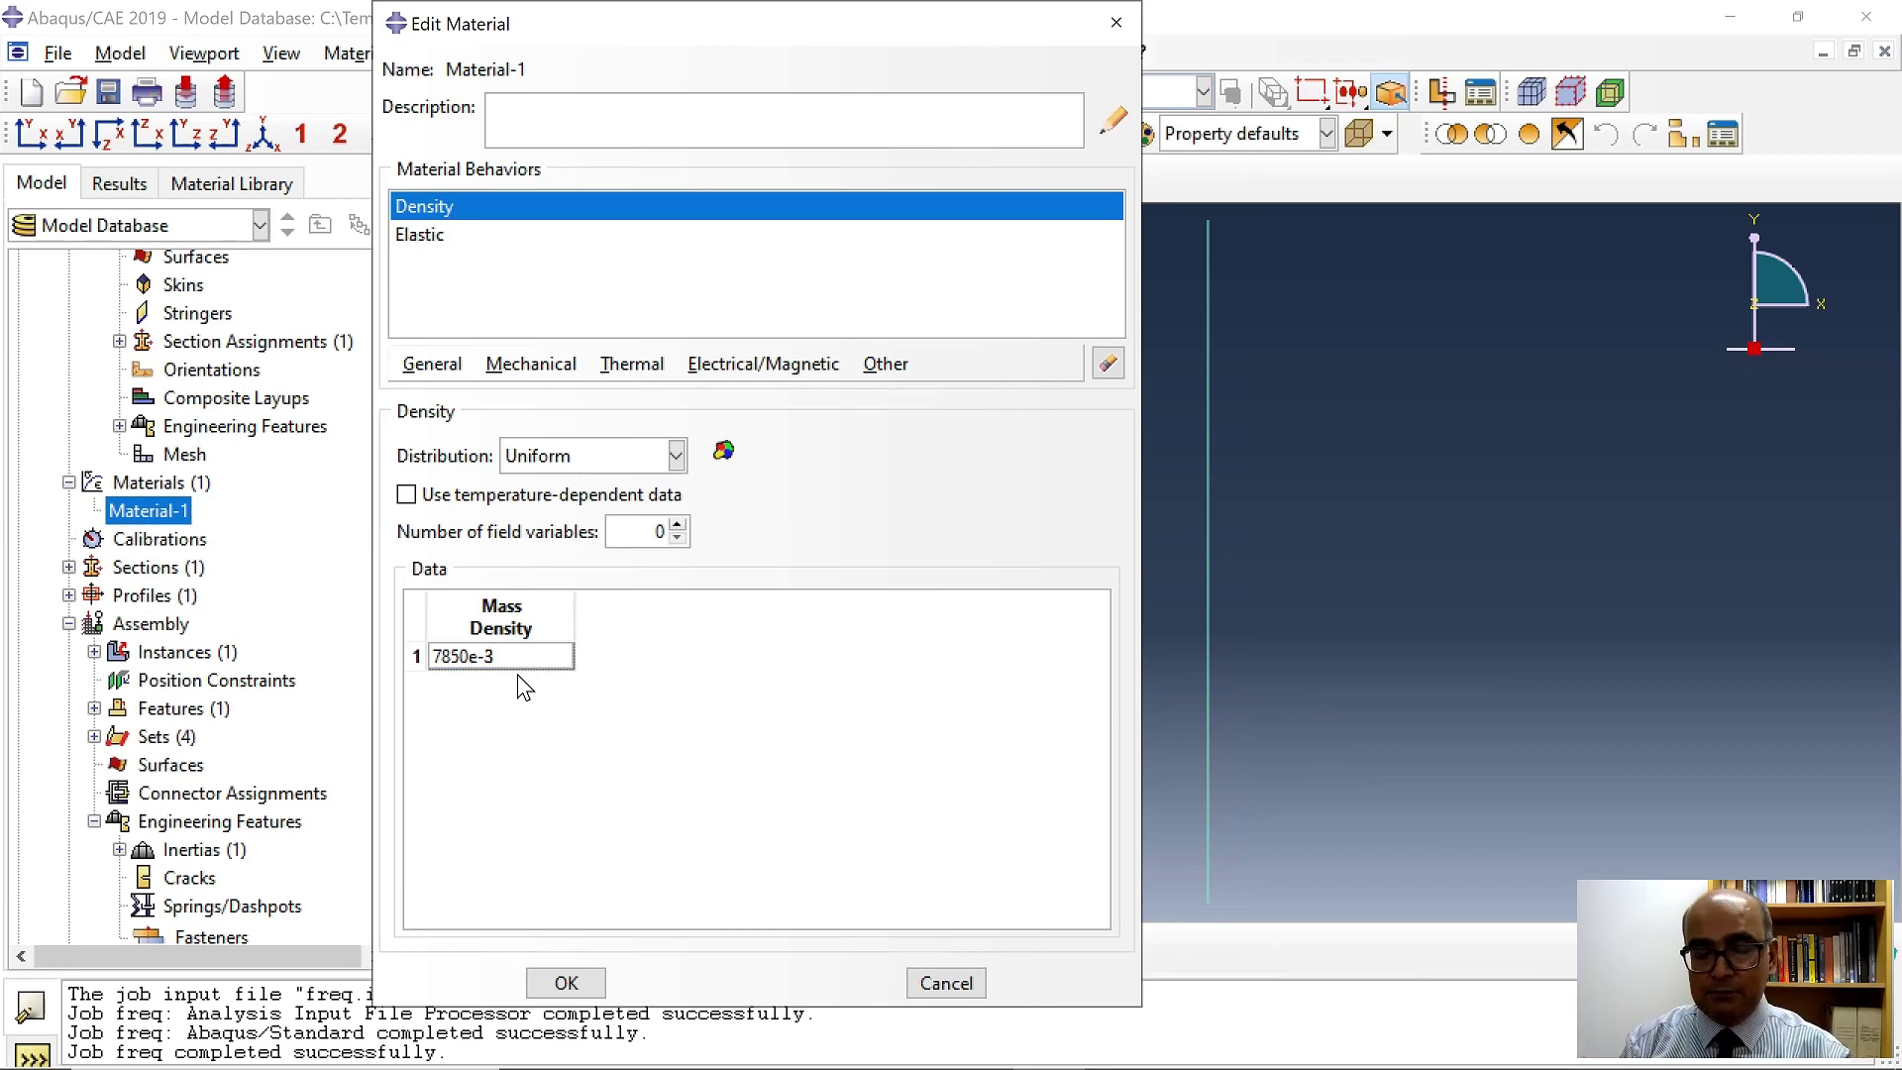
click(566, 982)
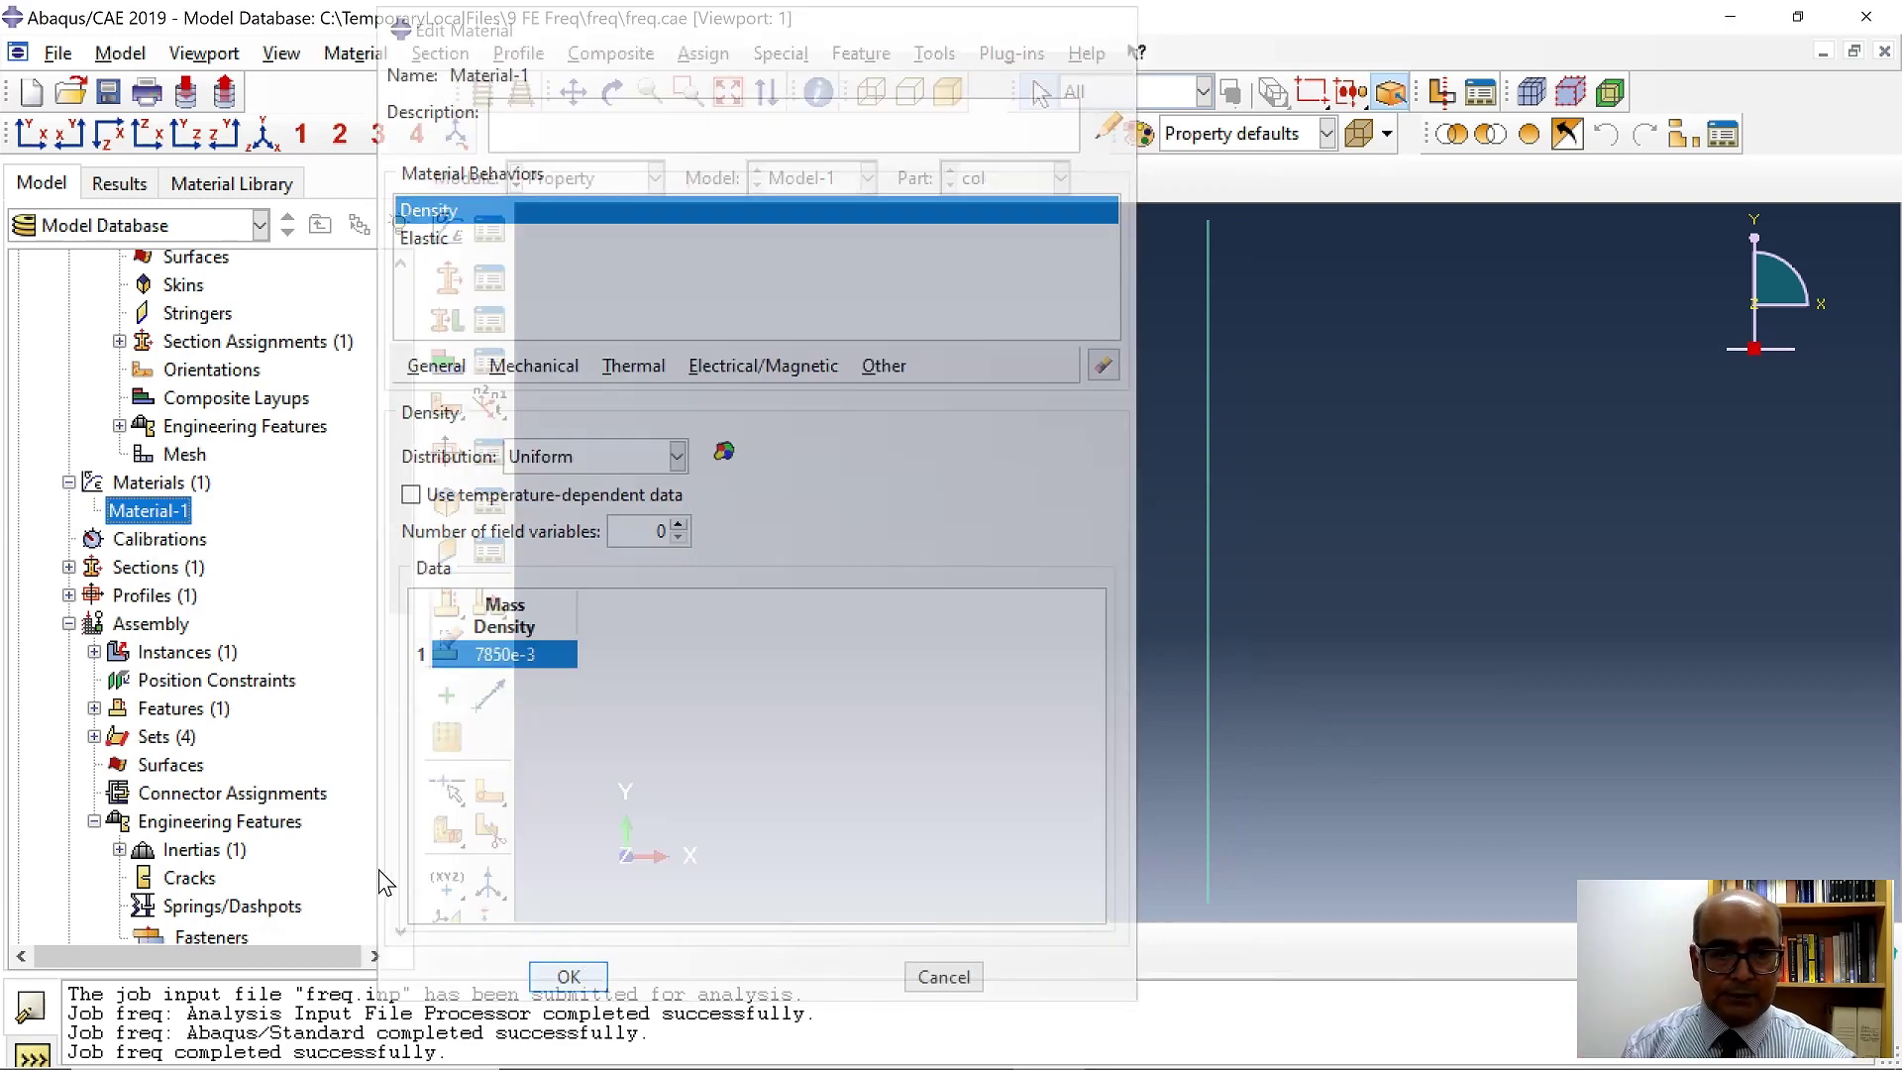
Resubmit job freq and open its progress monitor.
scroll(248, 693, down, 10)
right_click(352, 845)
key(Escape)
right_click(203, 845)
click(247, 939)
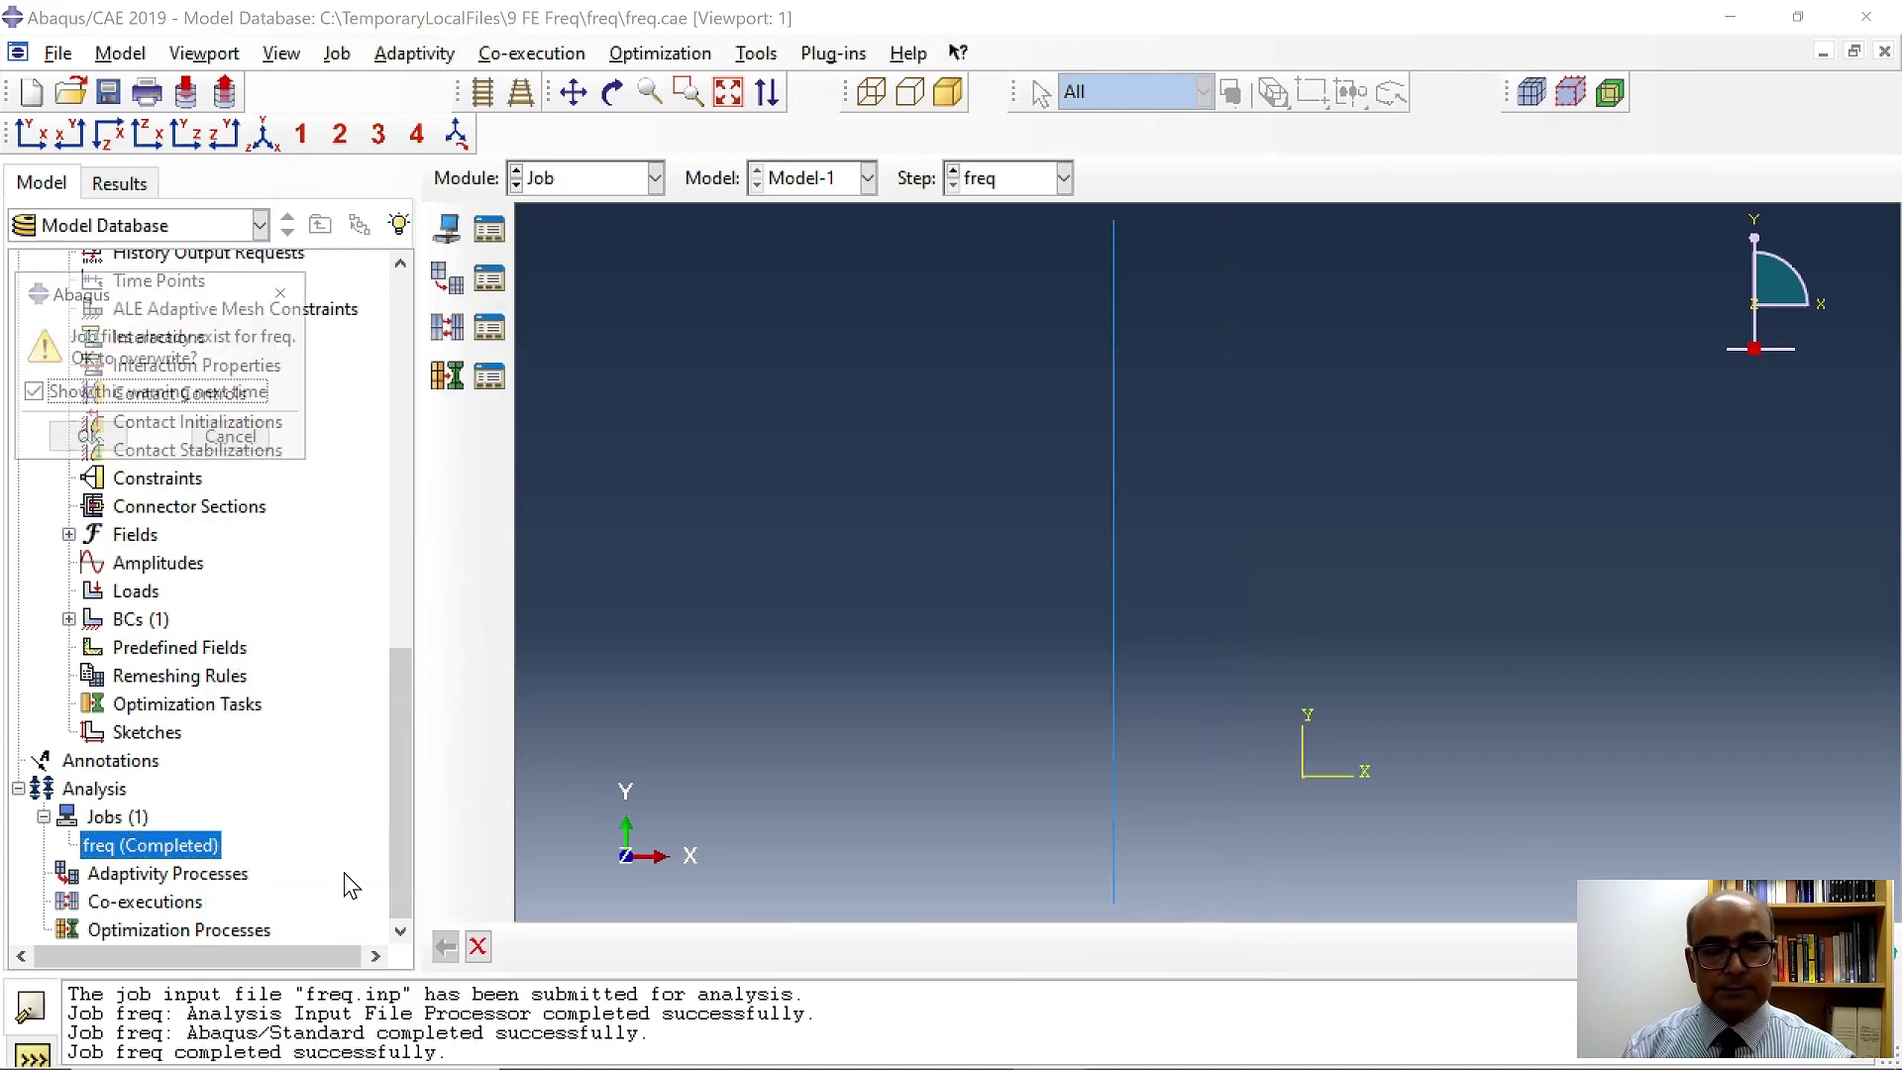
right_click(203, 845)
click(298, 998)
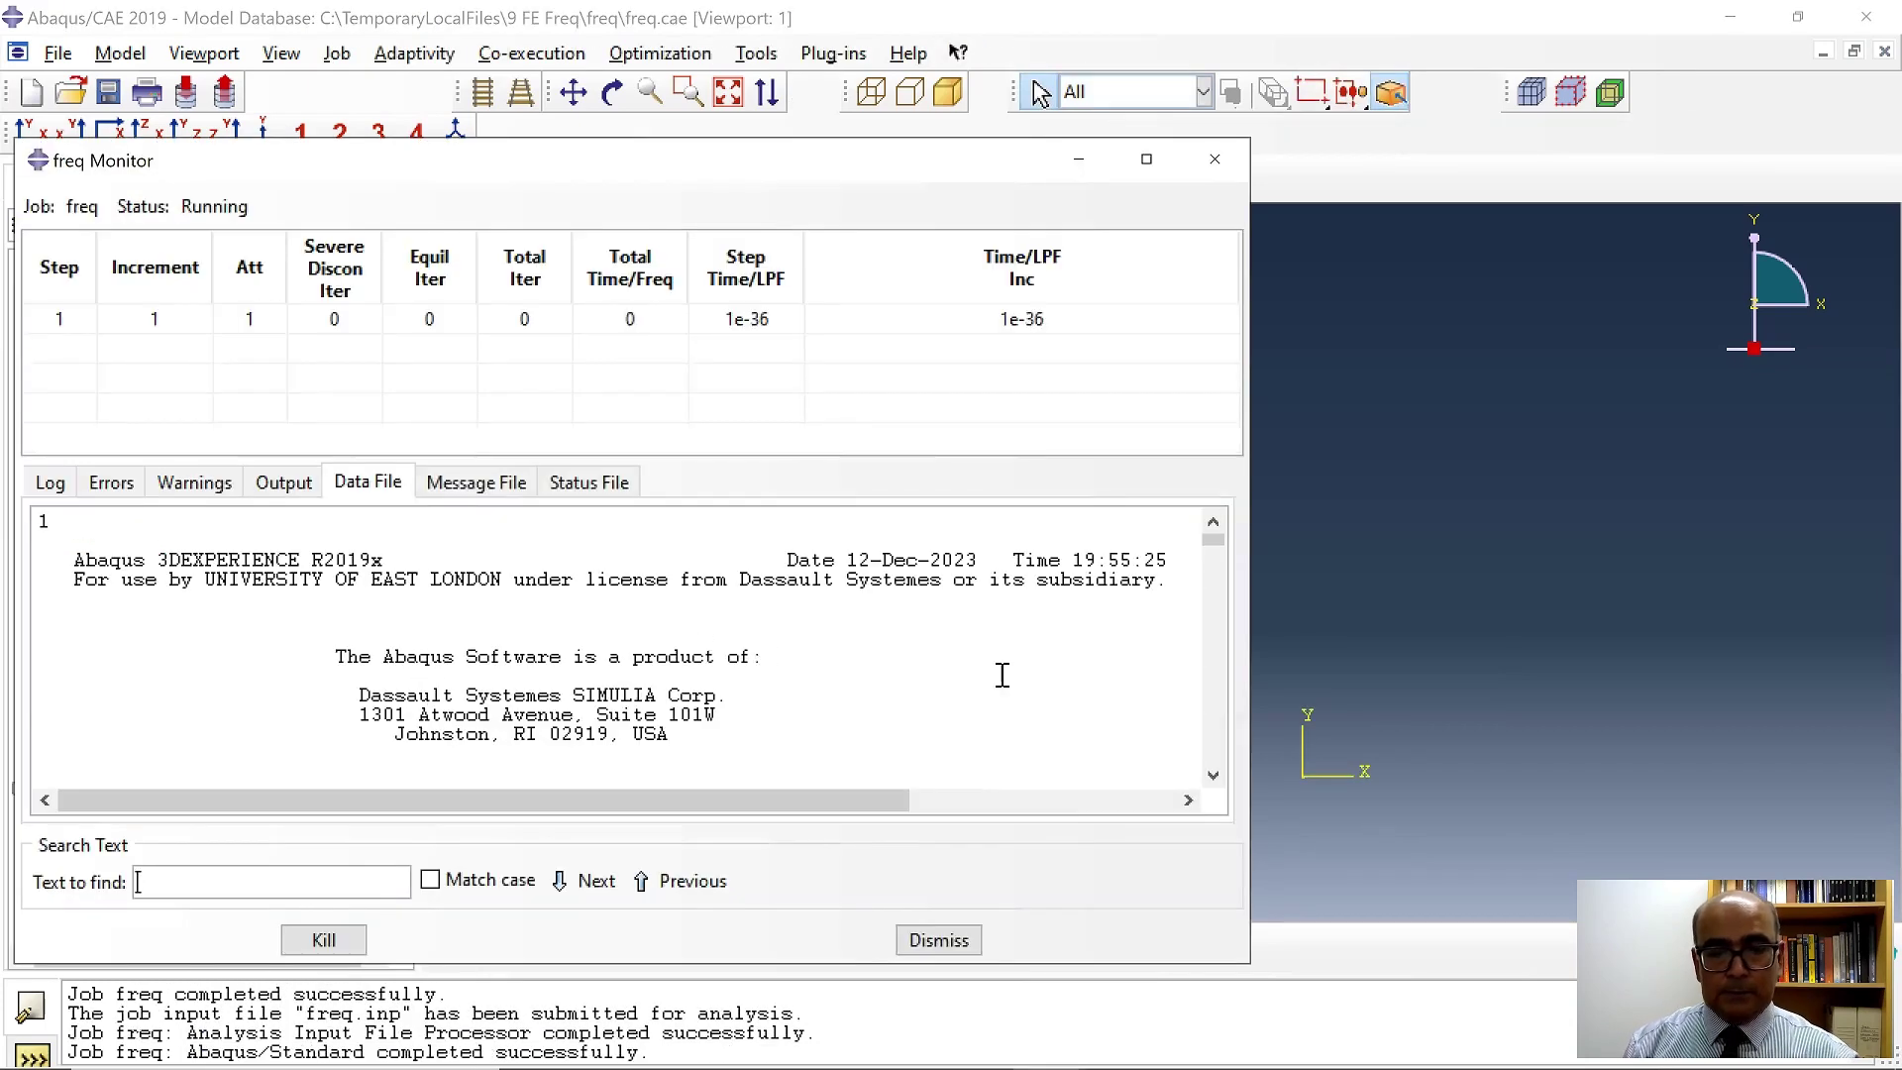
Find total mass 2039.309 in the data file and highlight mode 1's 11.735 rad/time and 1.8678 cycles/time.
scroll(786, 660, down, 5)
scroll(786, 661, down, 10)
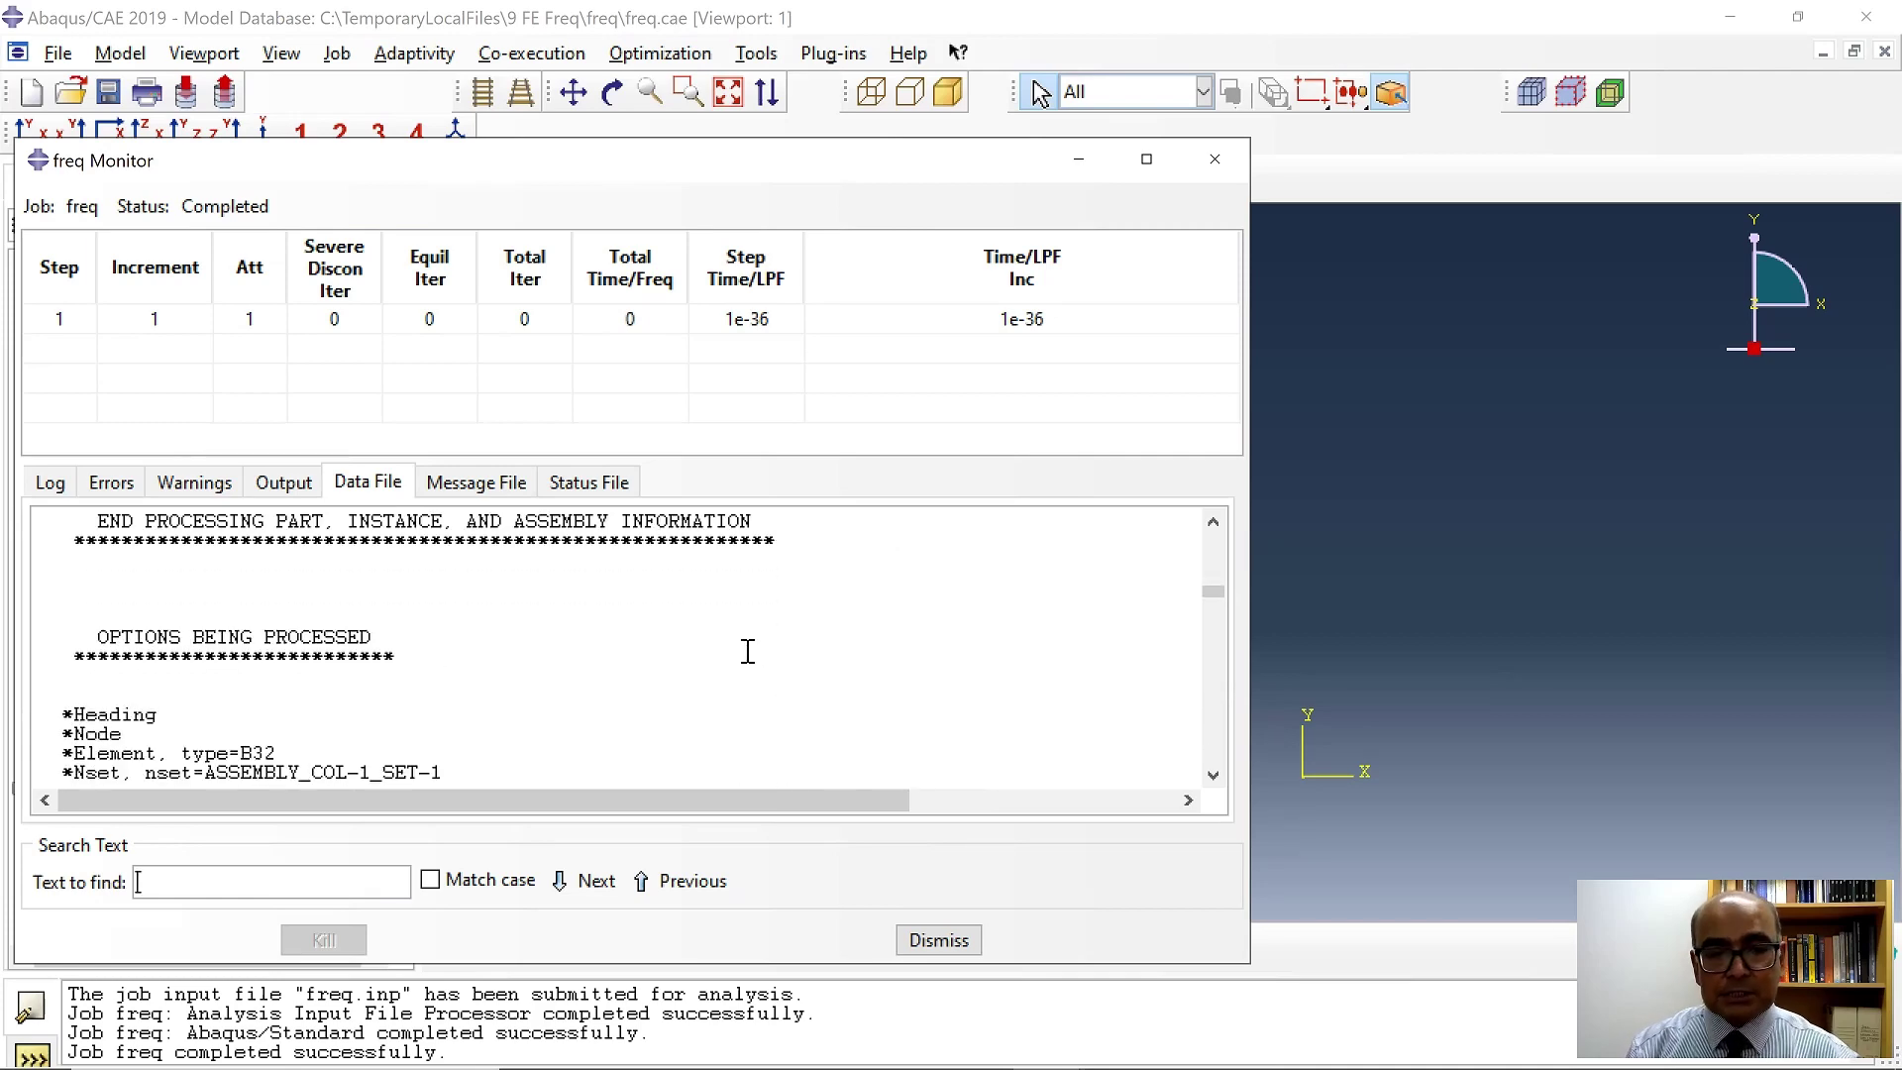
scroll(748, 651, down, 10)
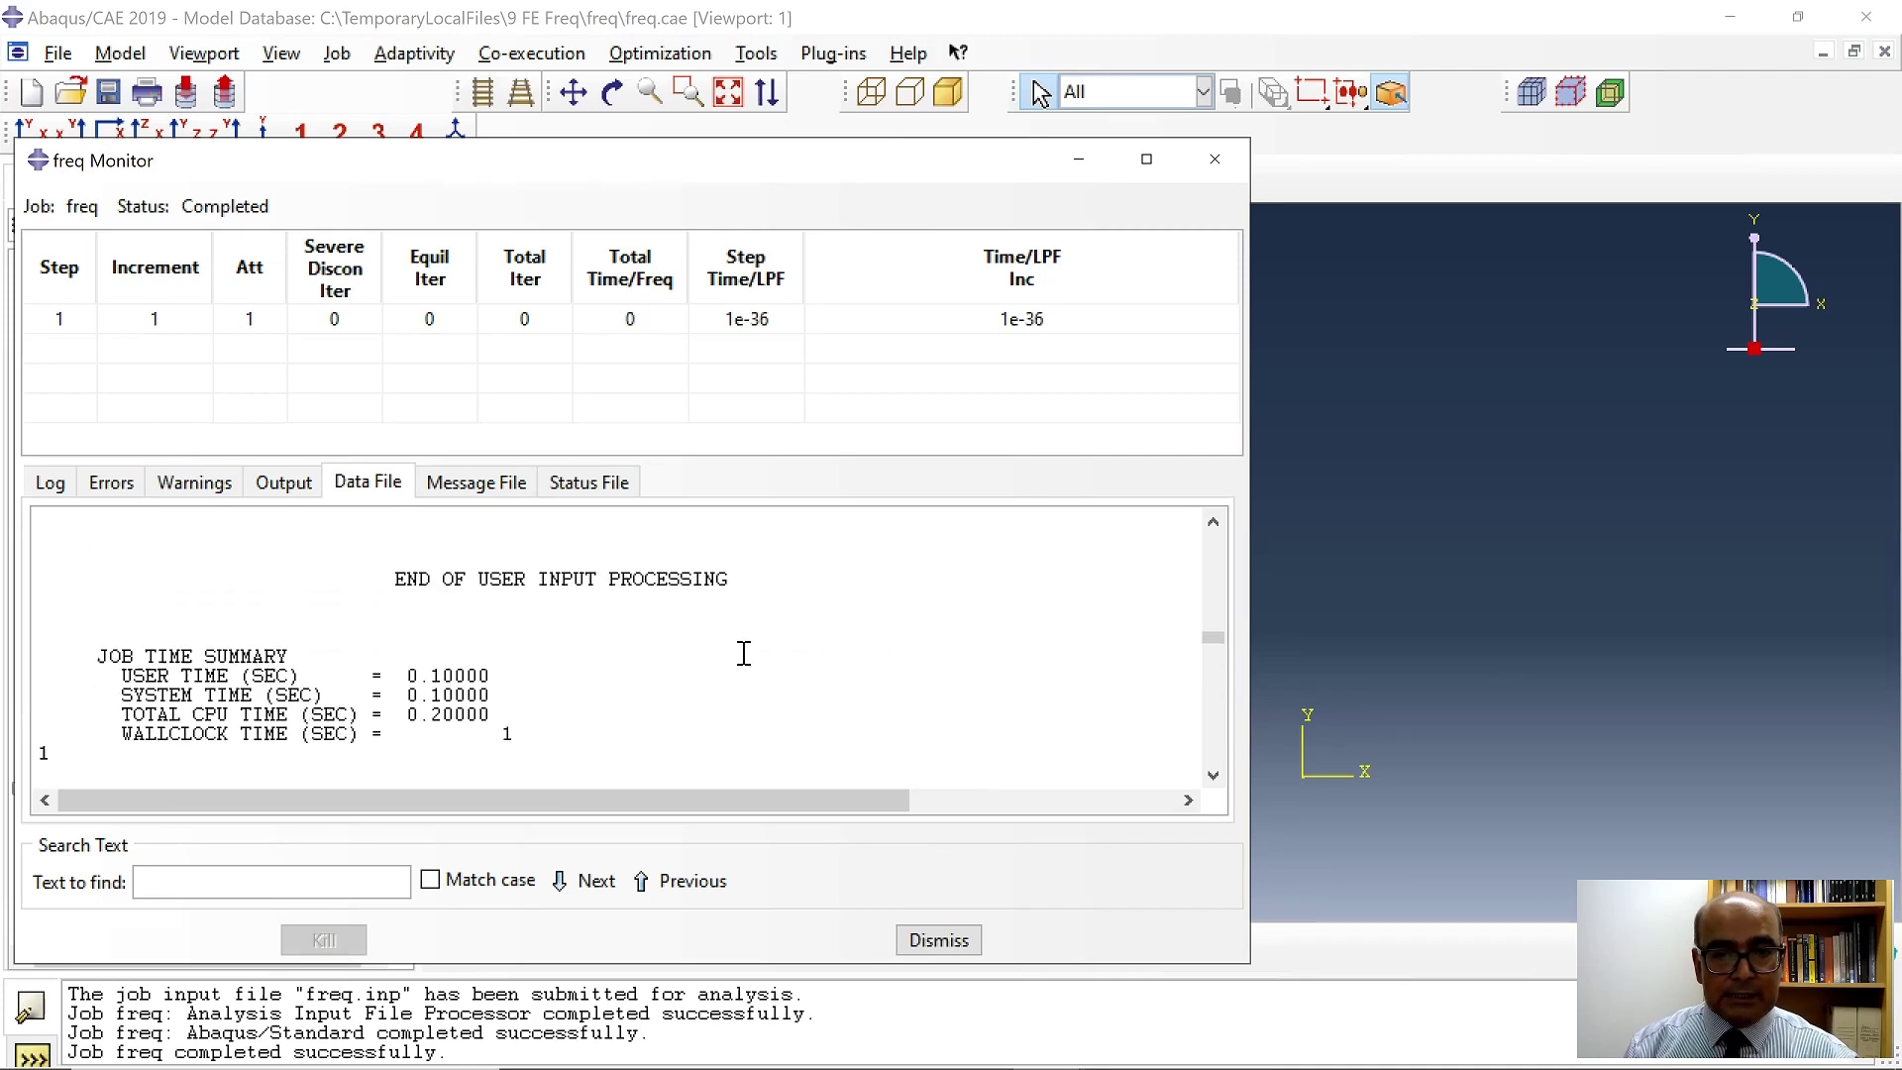
scroll(744, 653, down, 10)
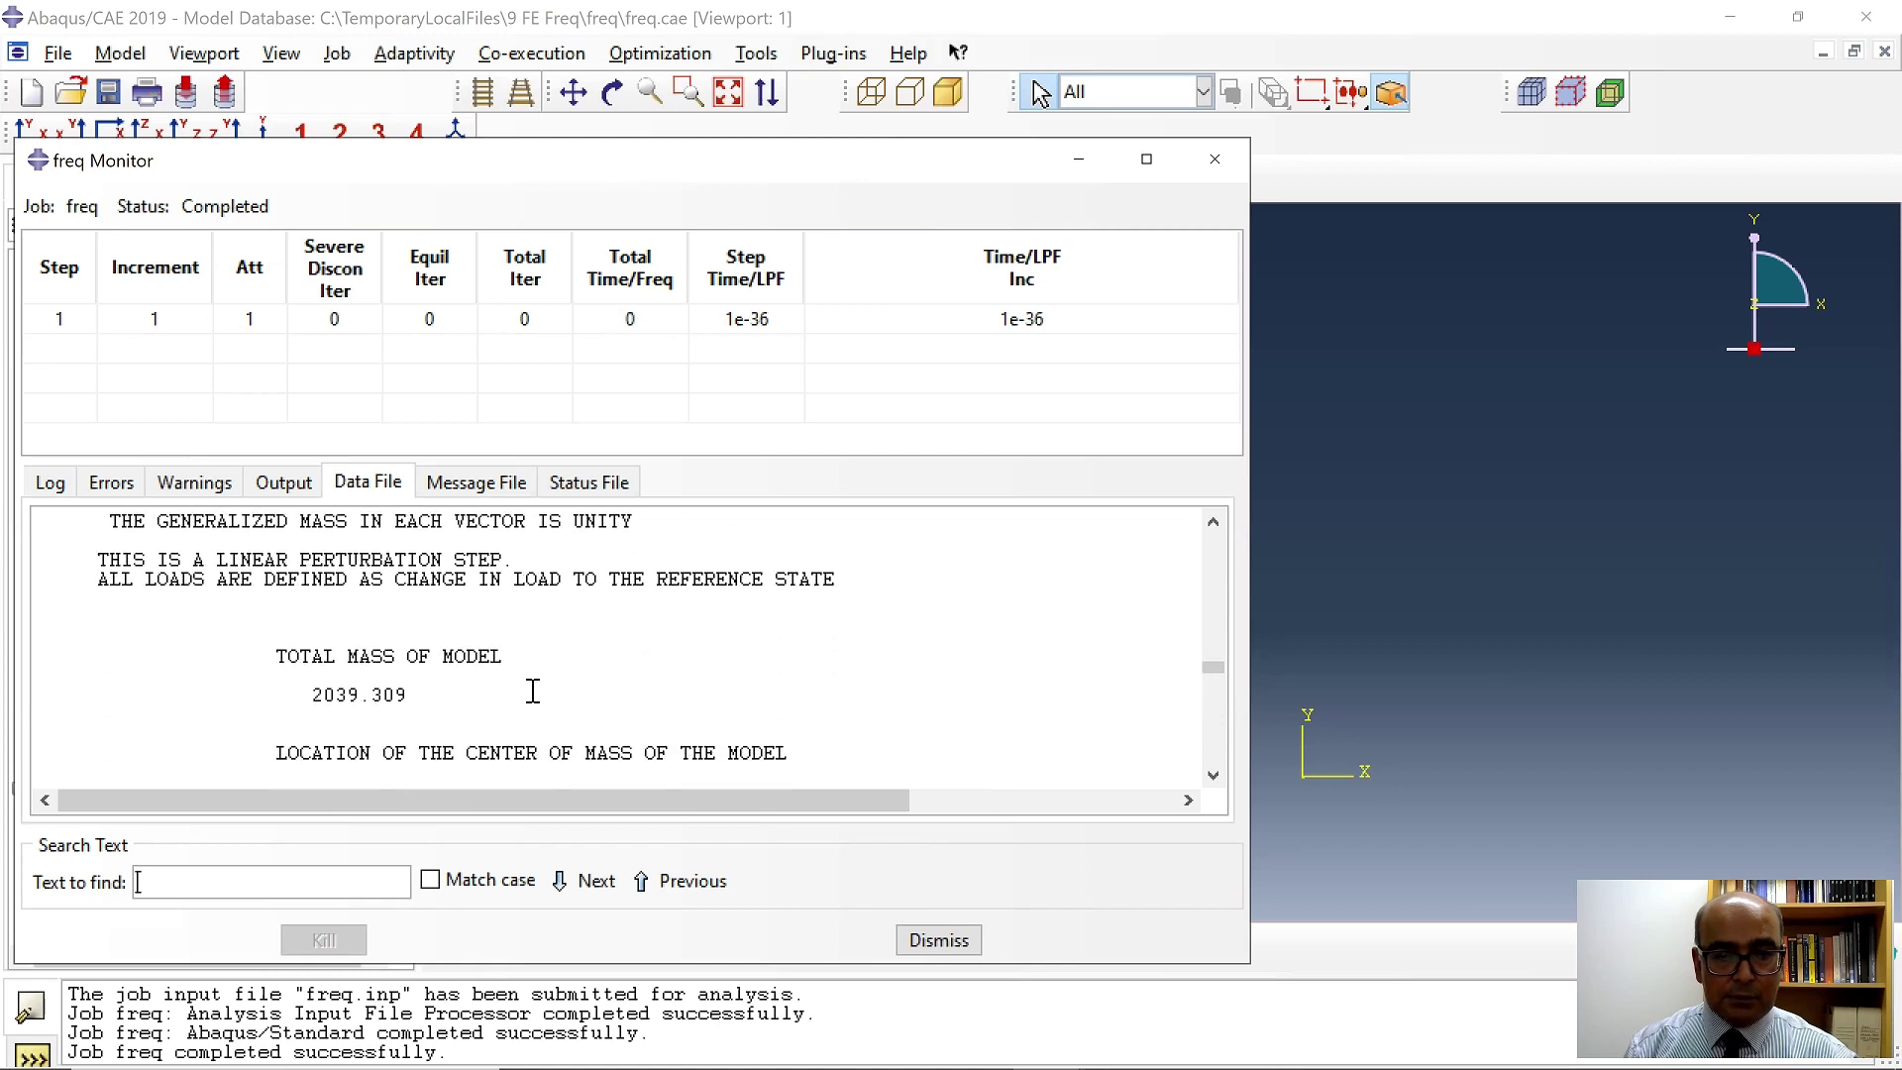
scroll(533, 691, down, 1)
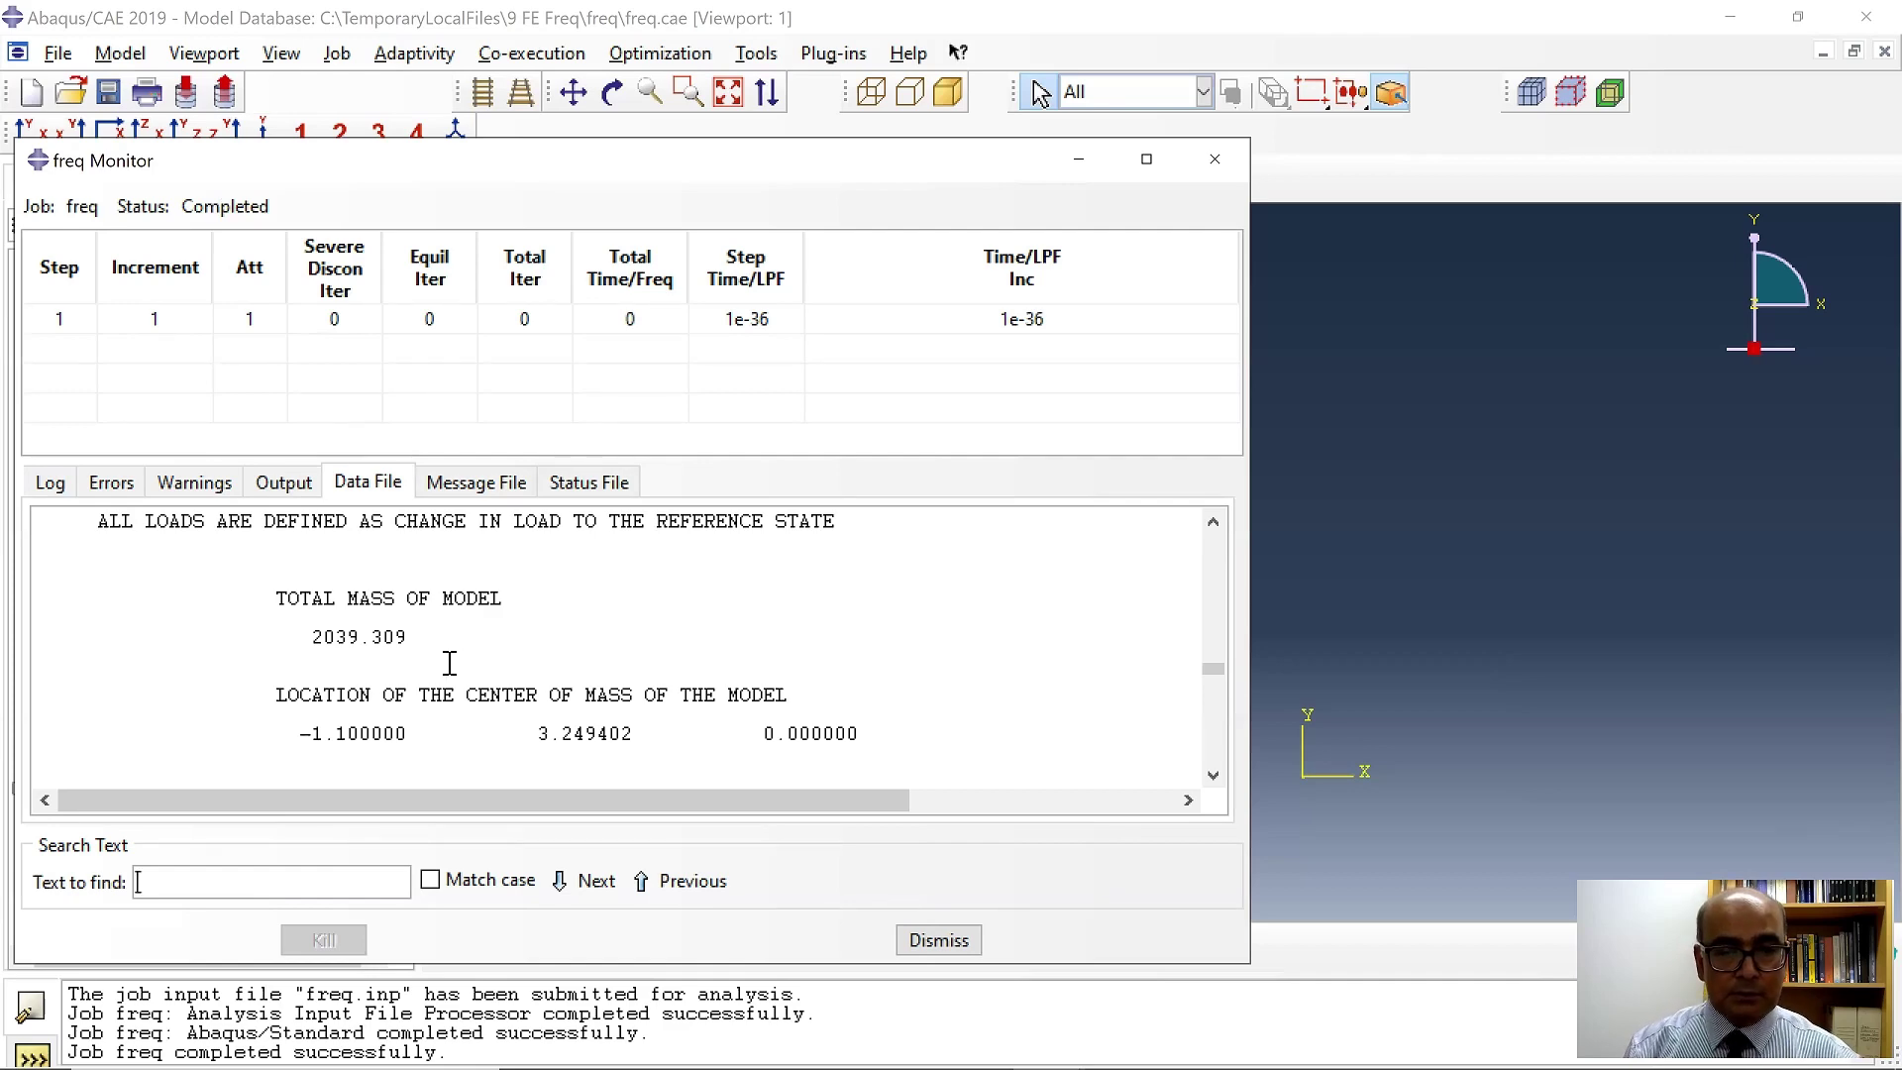
scroll(450, 663, down, 5)
scroll(450, 662, down, 12)
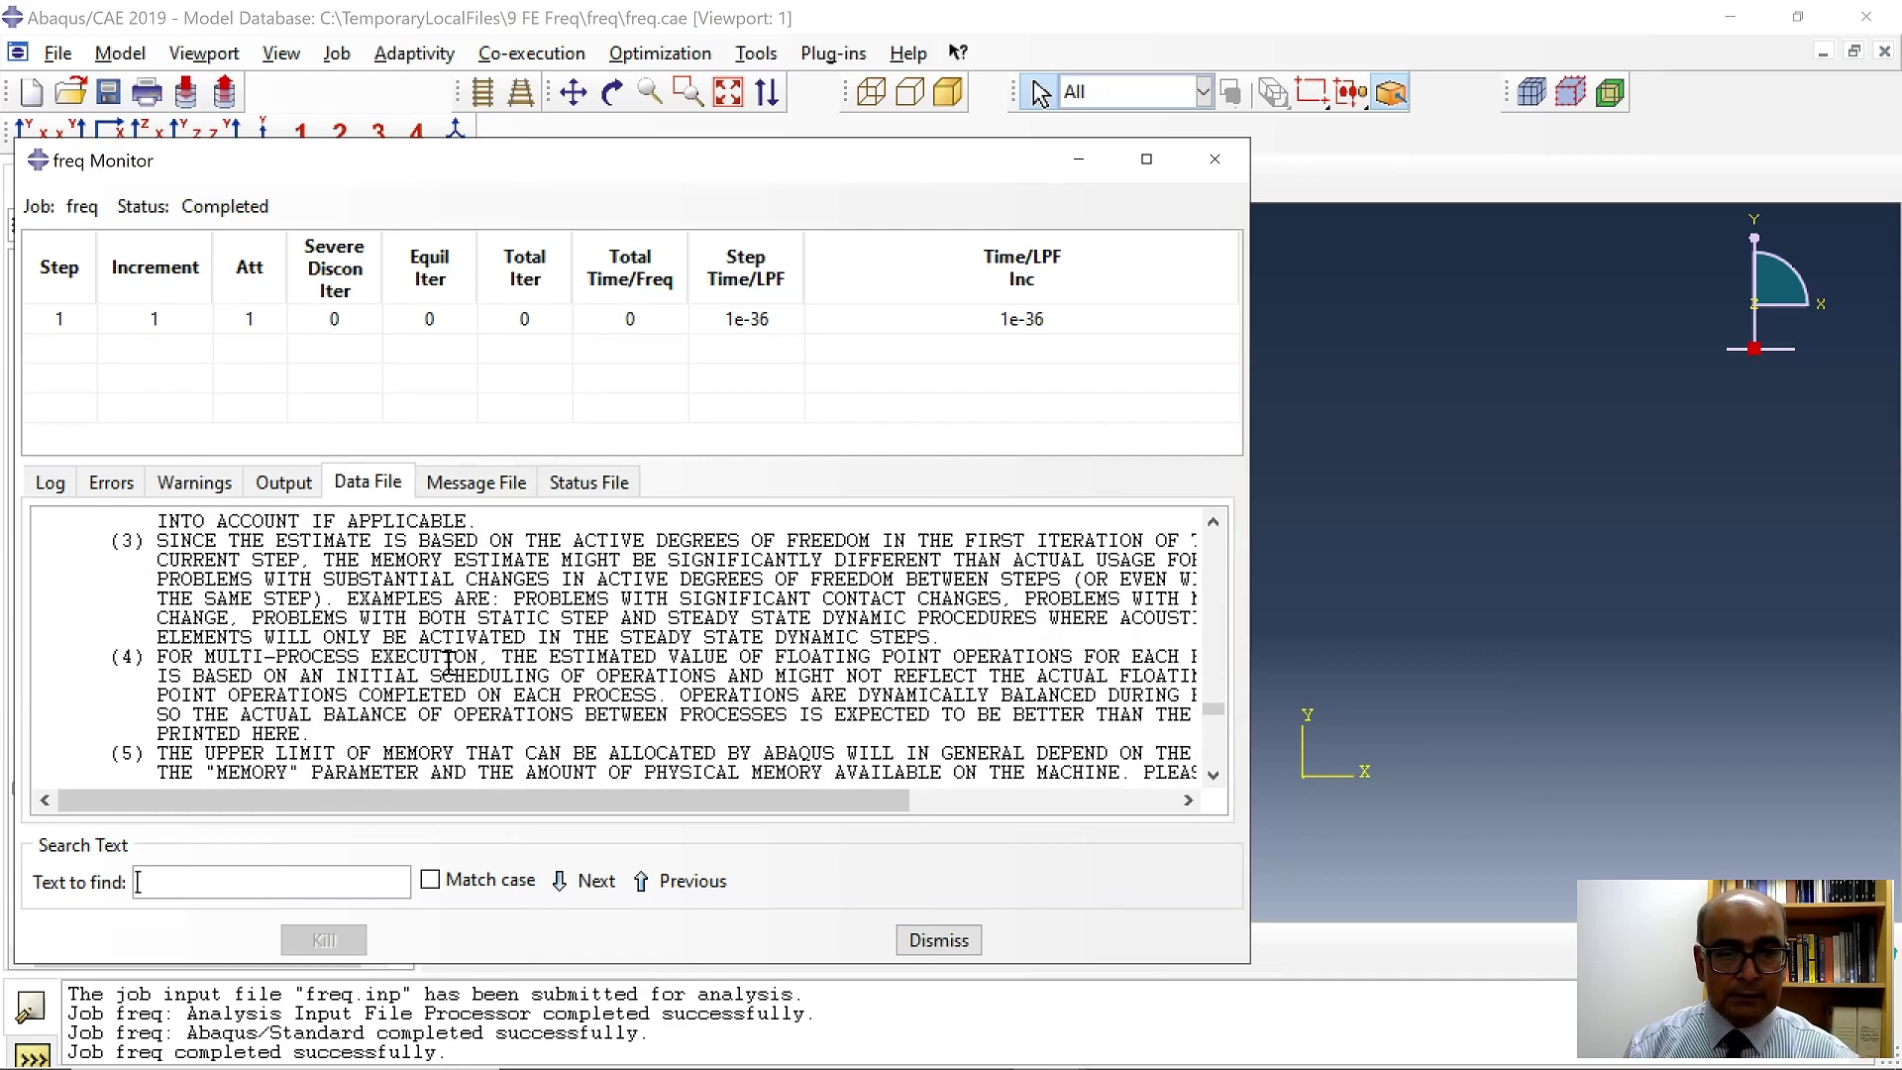
scroll(450, 663, up, 1)
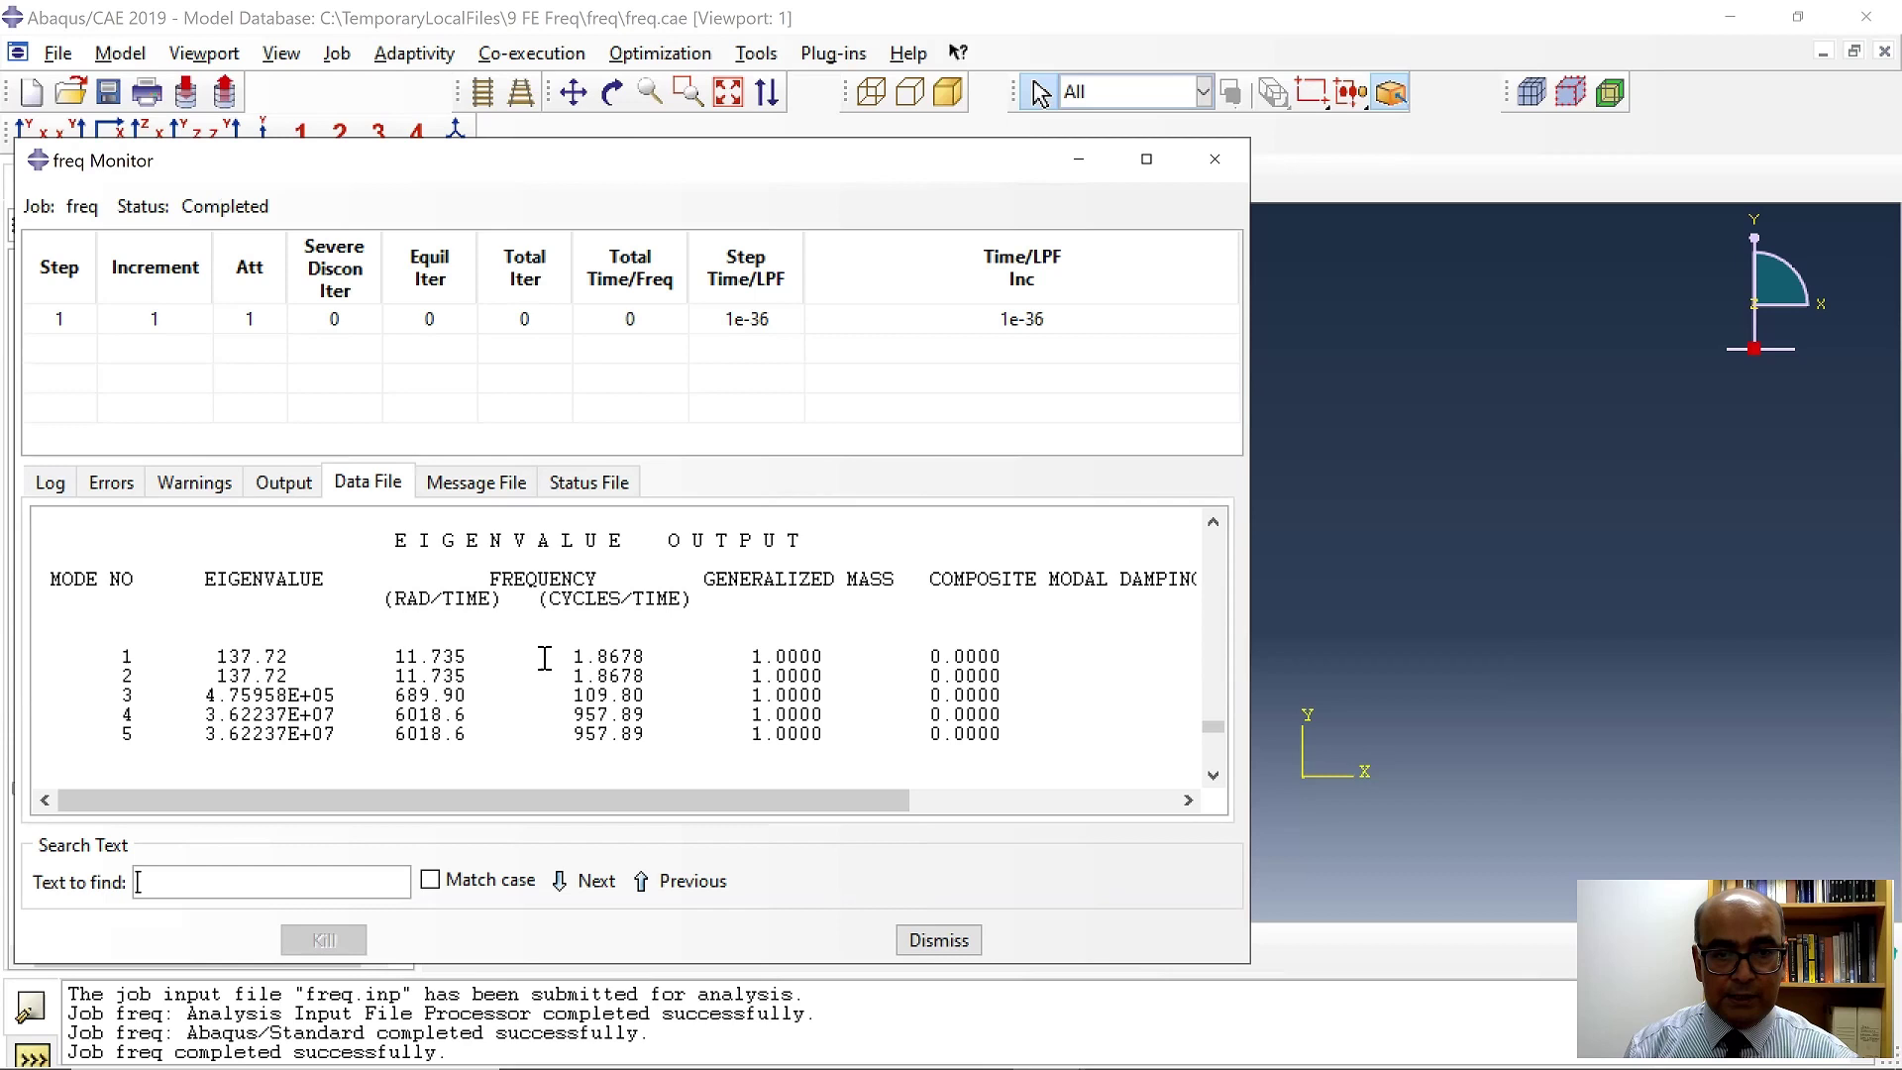
drag(392, 656, 472, 656)
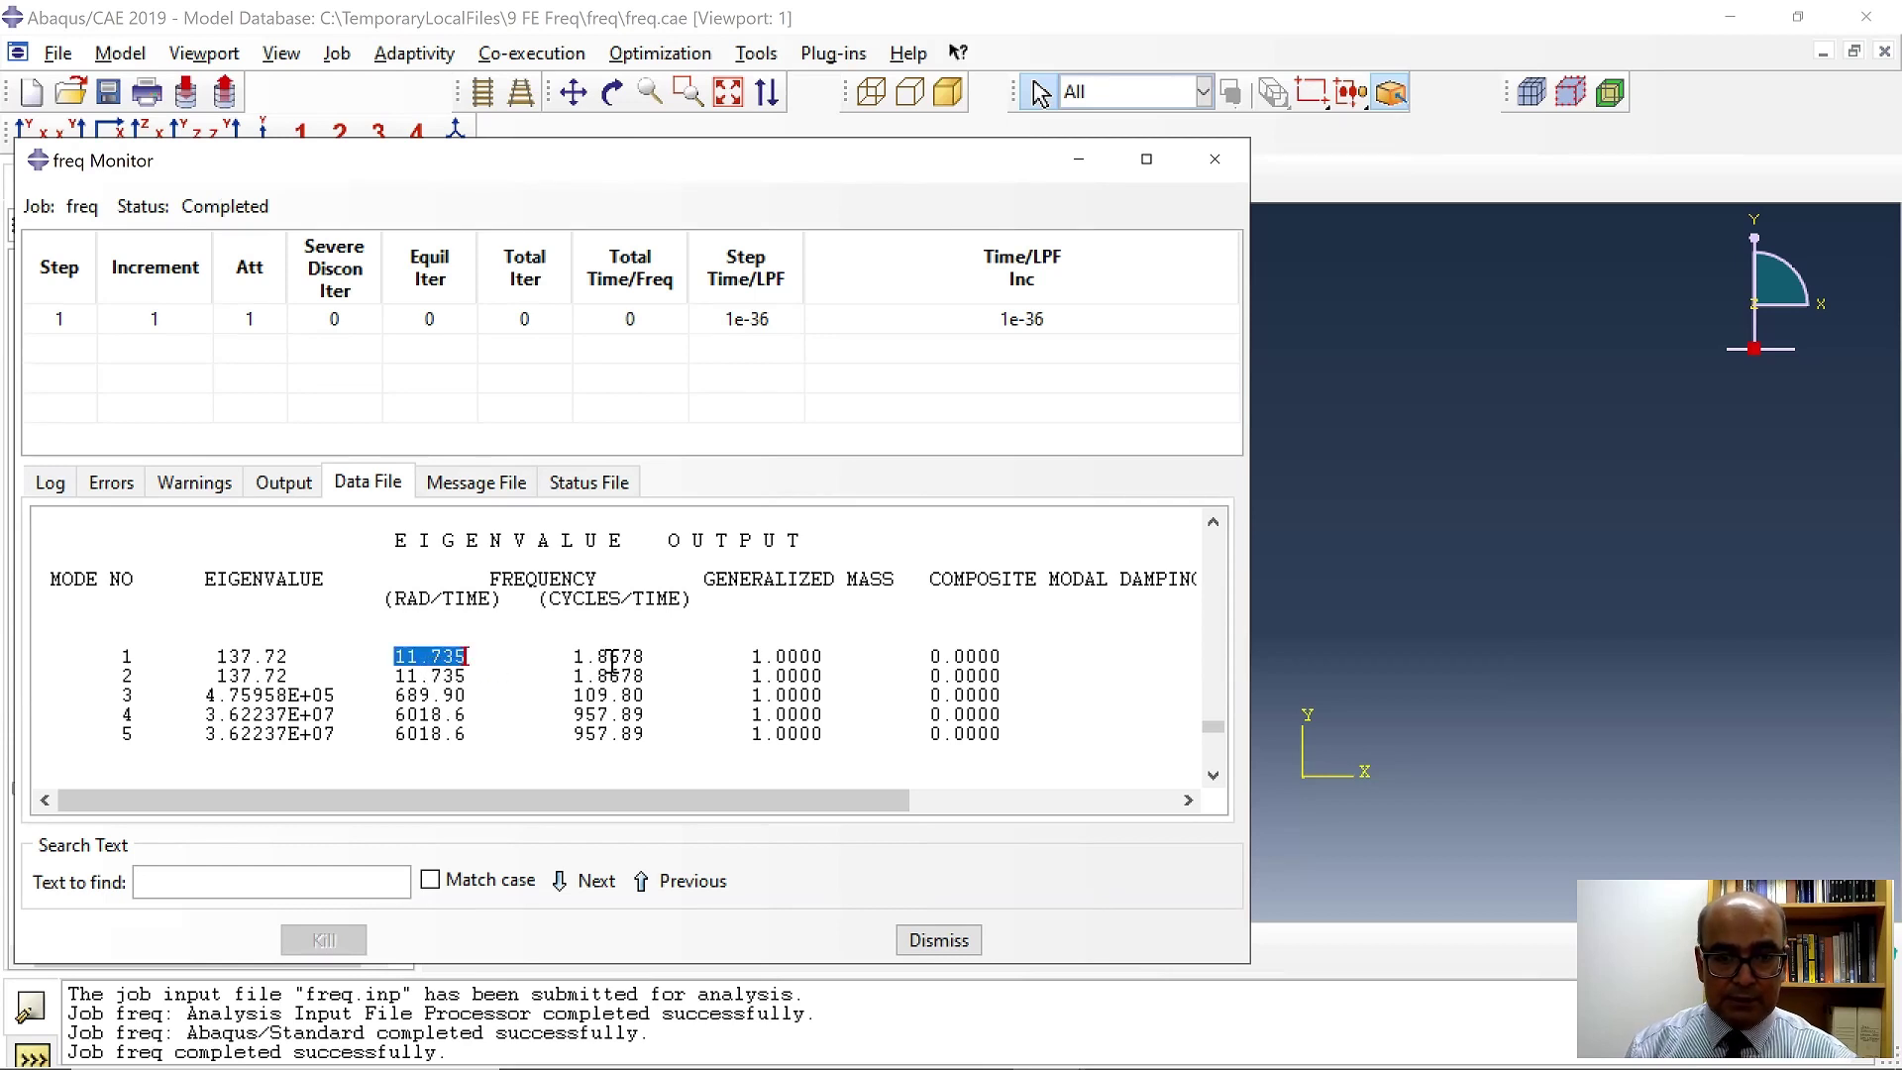
drag(572, 656, 629, 662)
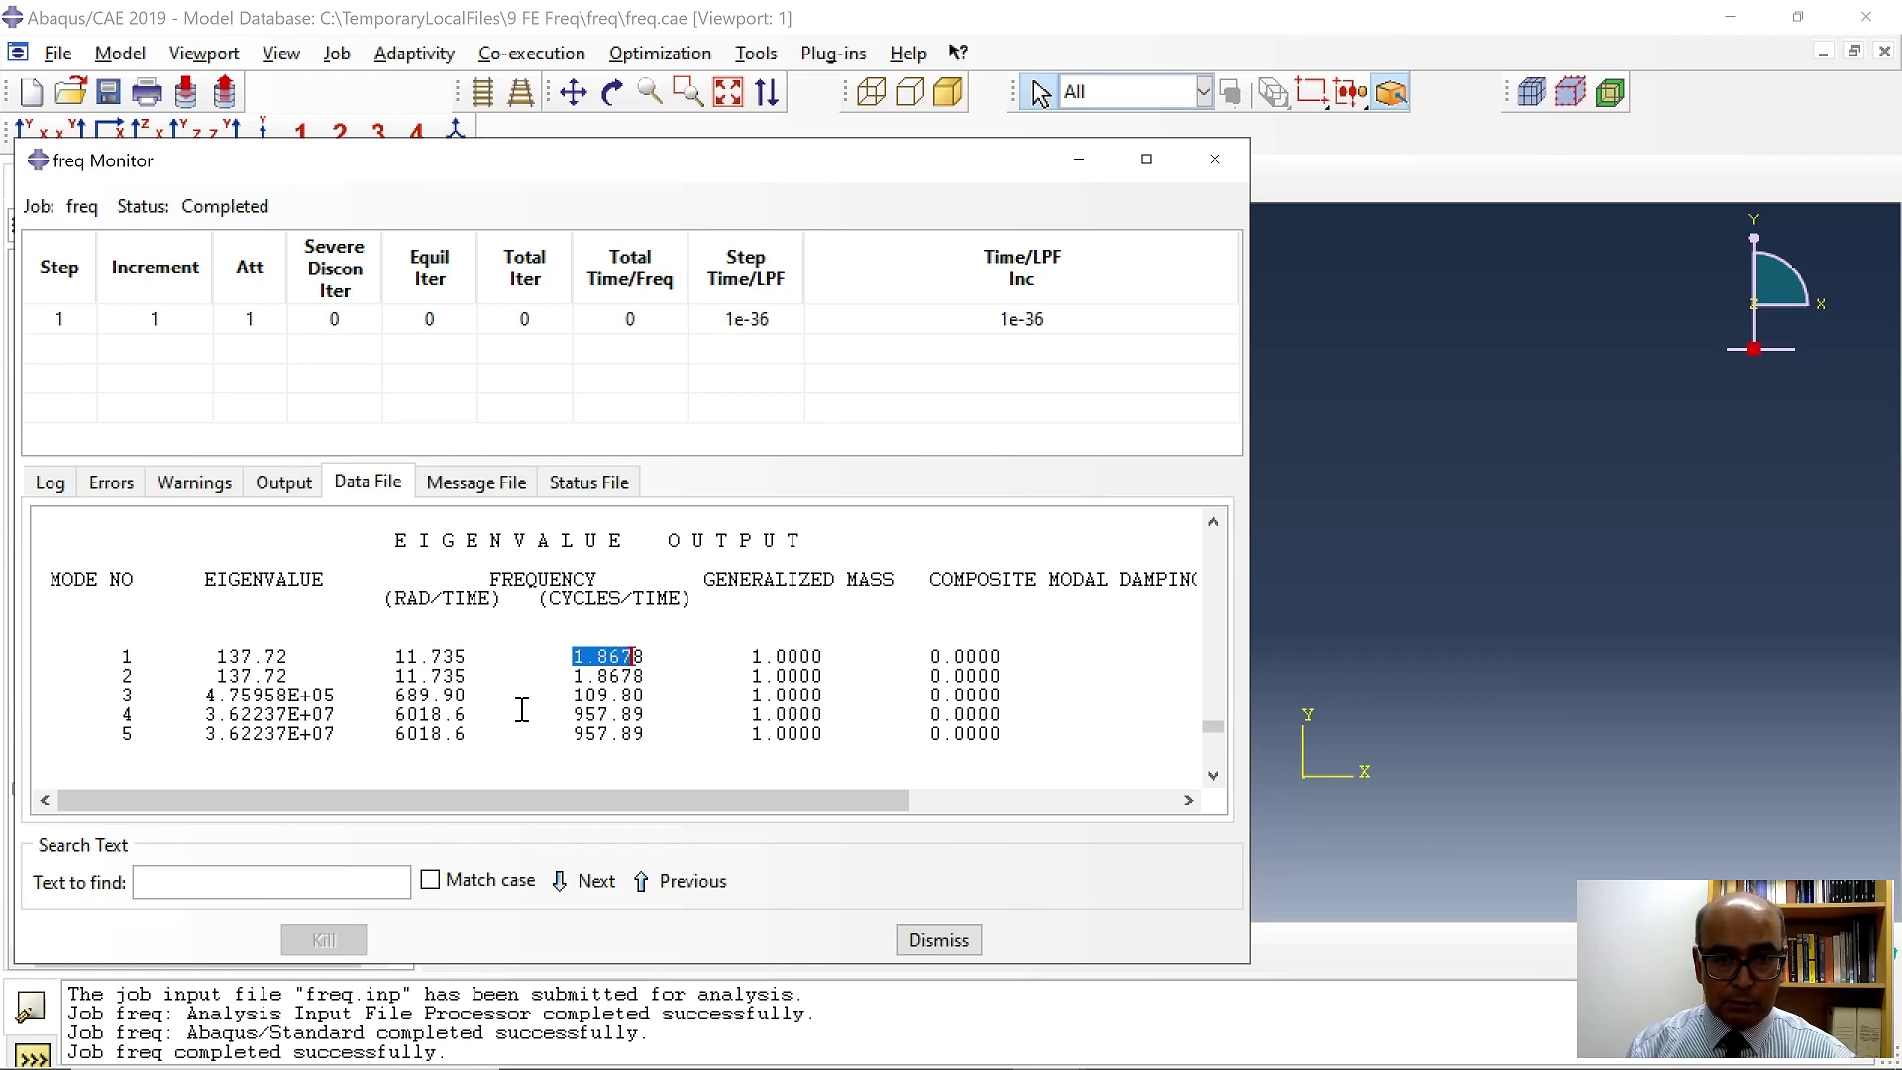
Highlight the ~2039 effective mass values for modes 1 (Z), 2 (X) and 3 (Y).
scroll(466, 722, down, 6)
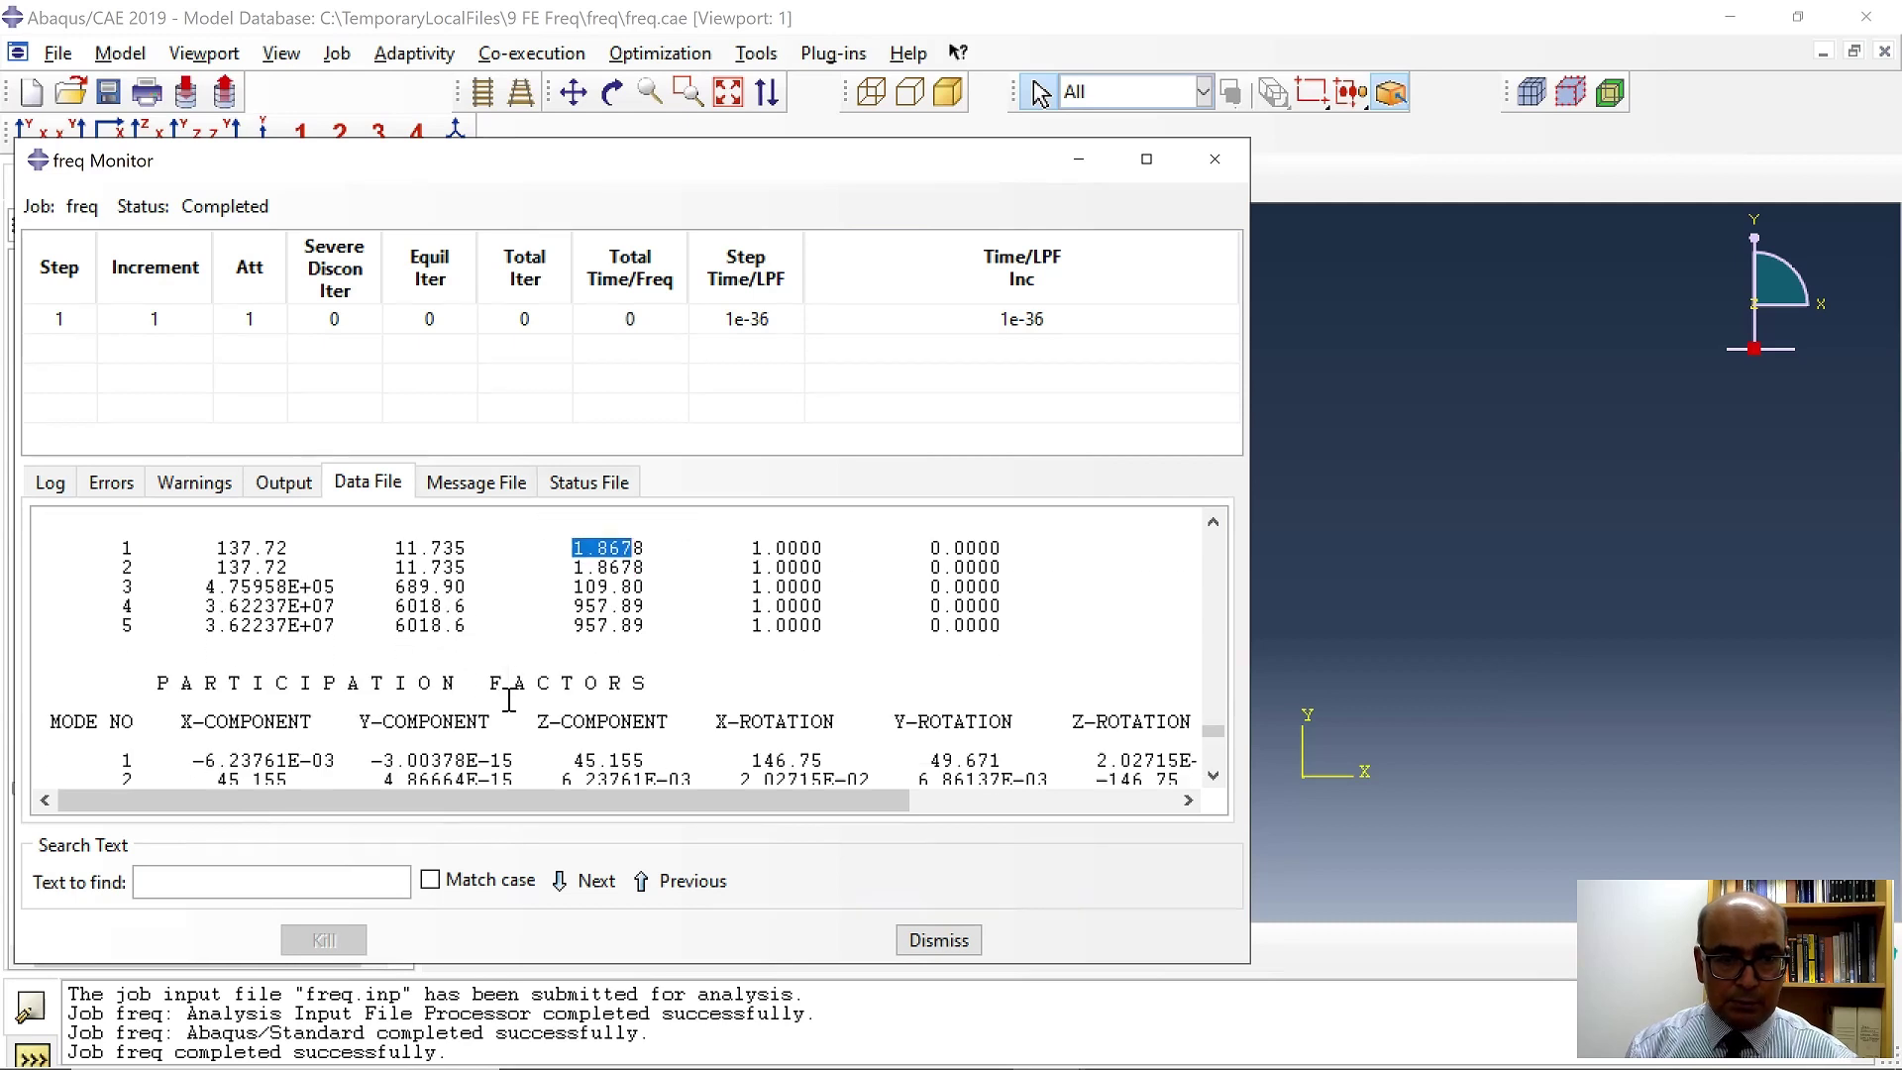
scroll(503, 694, down, 3)
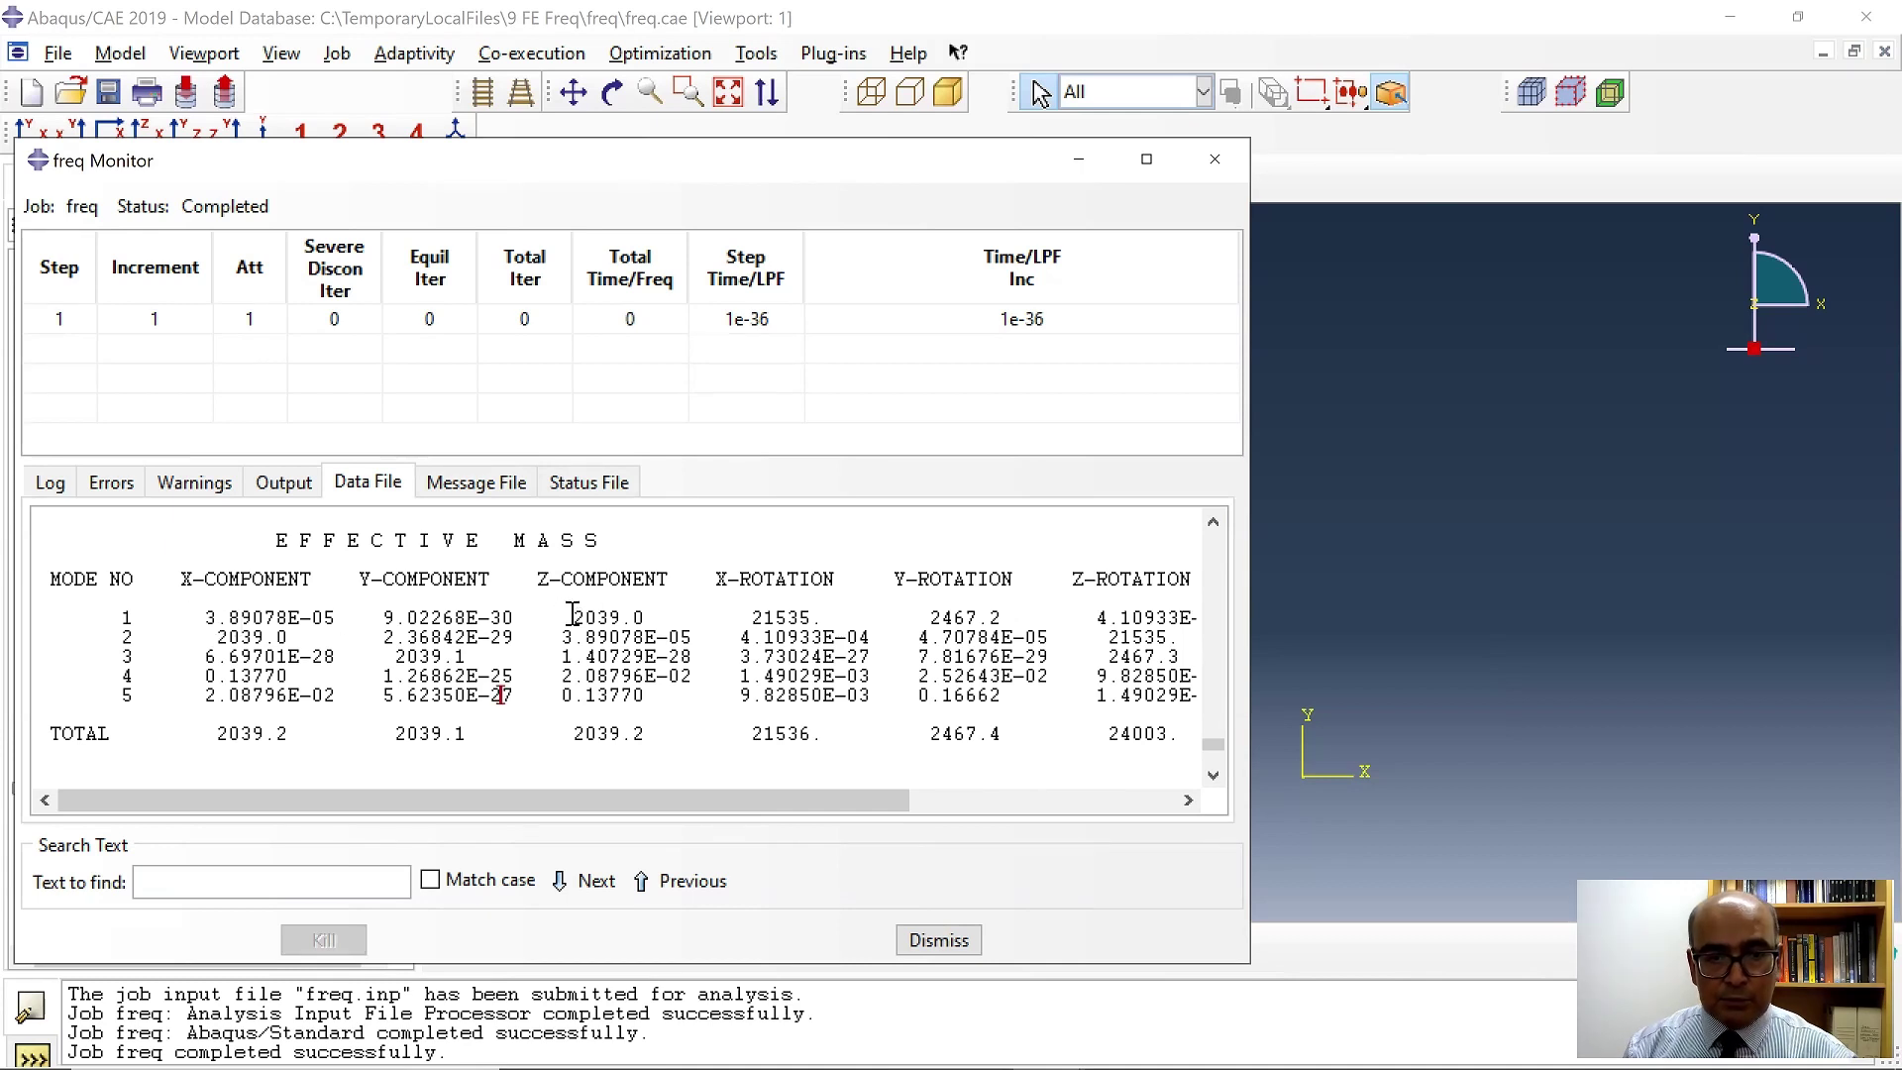
drag(571, 617, 656, 617)
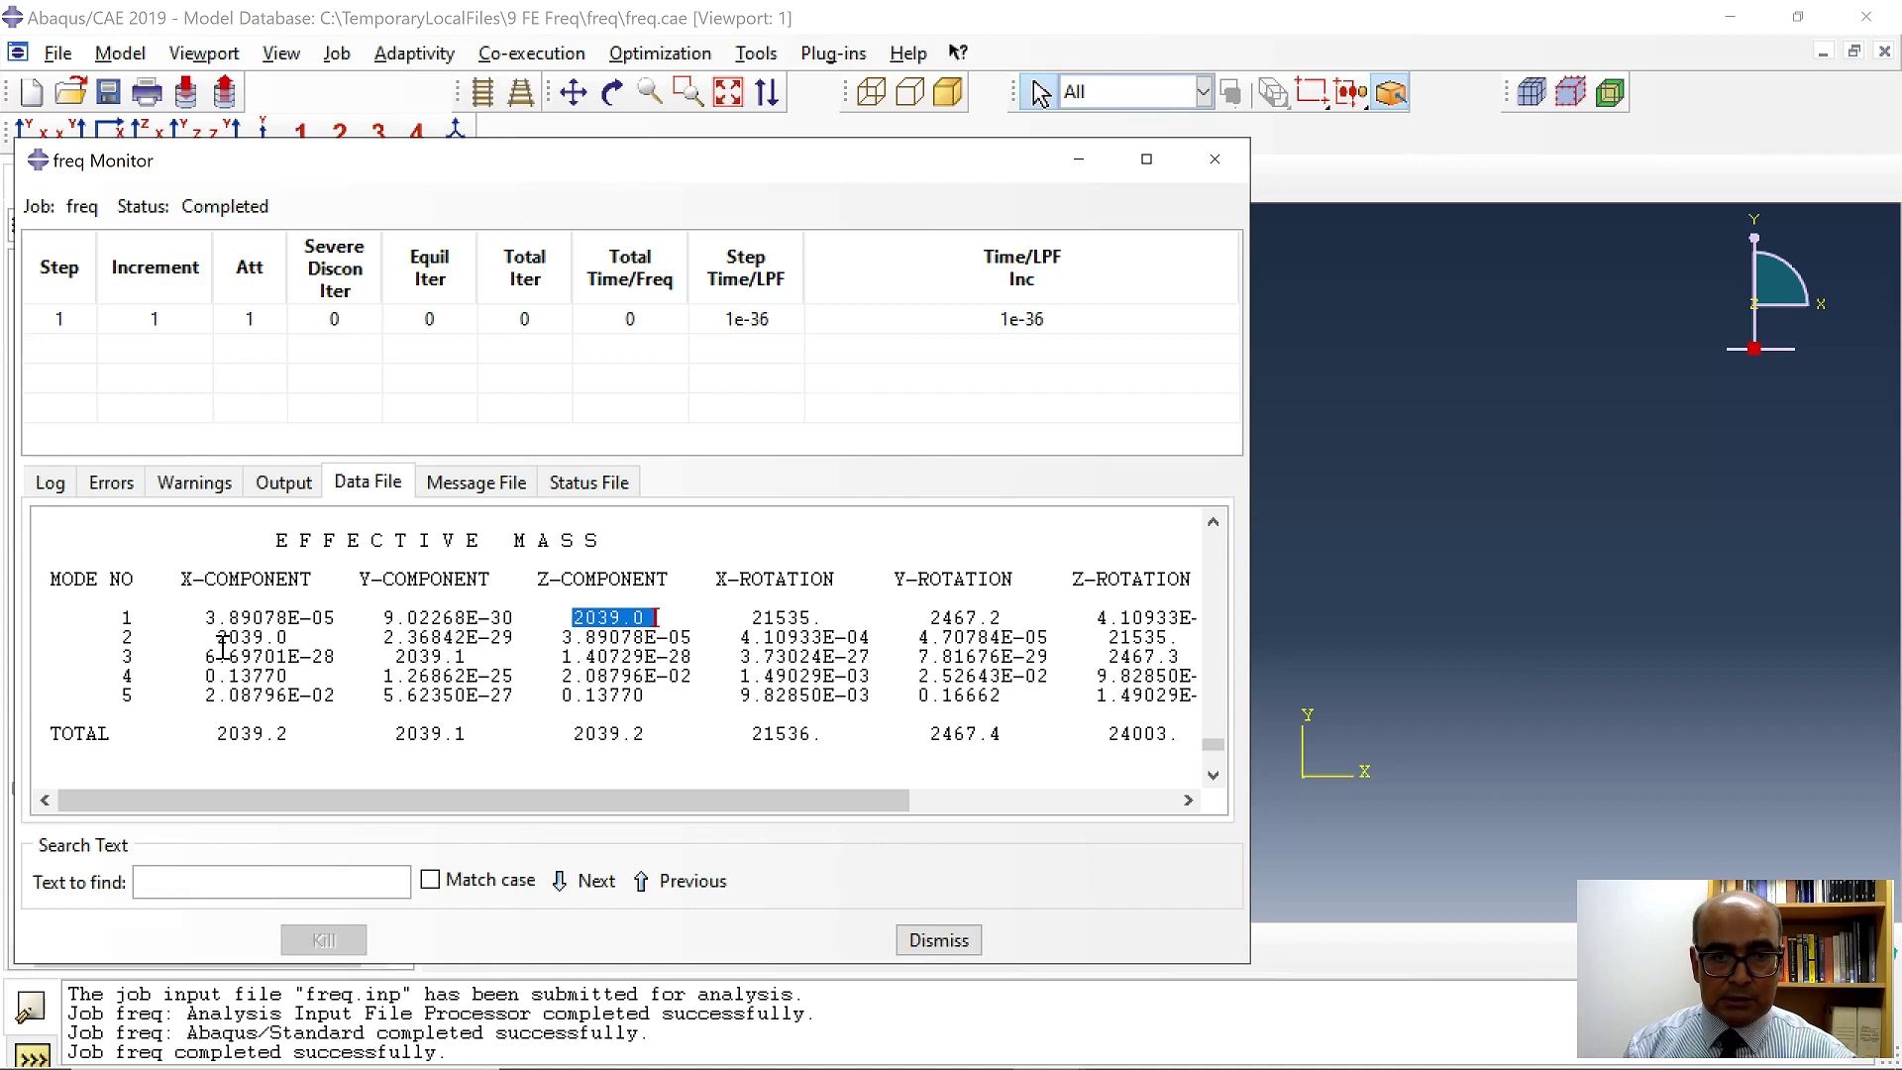
drag(215, 637, 300, 639)
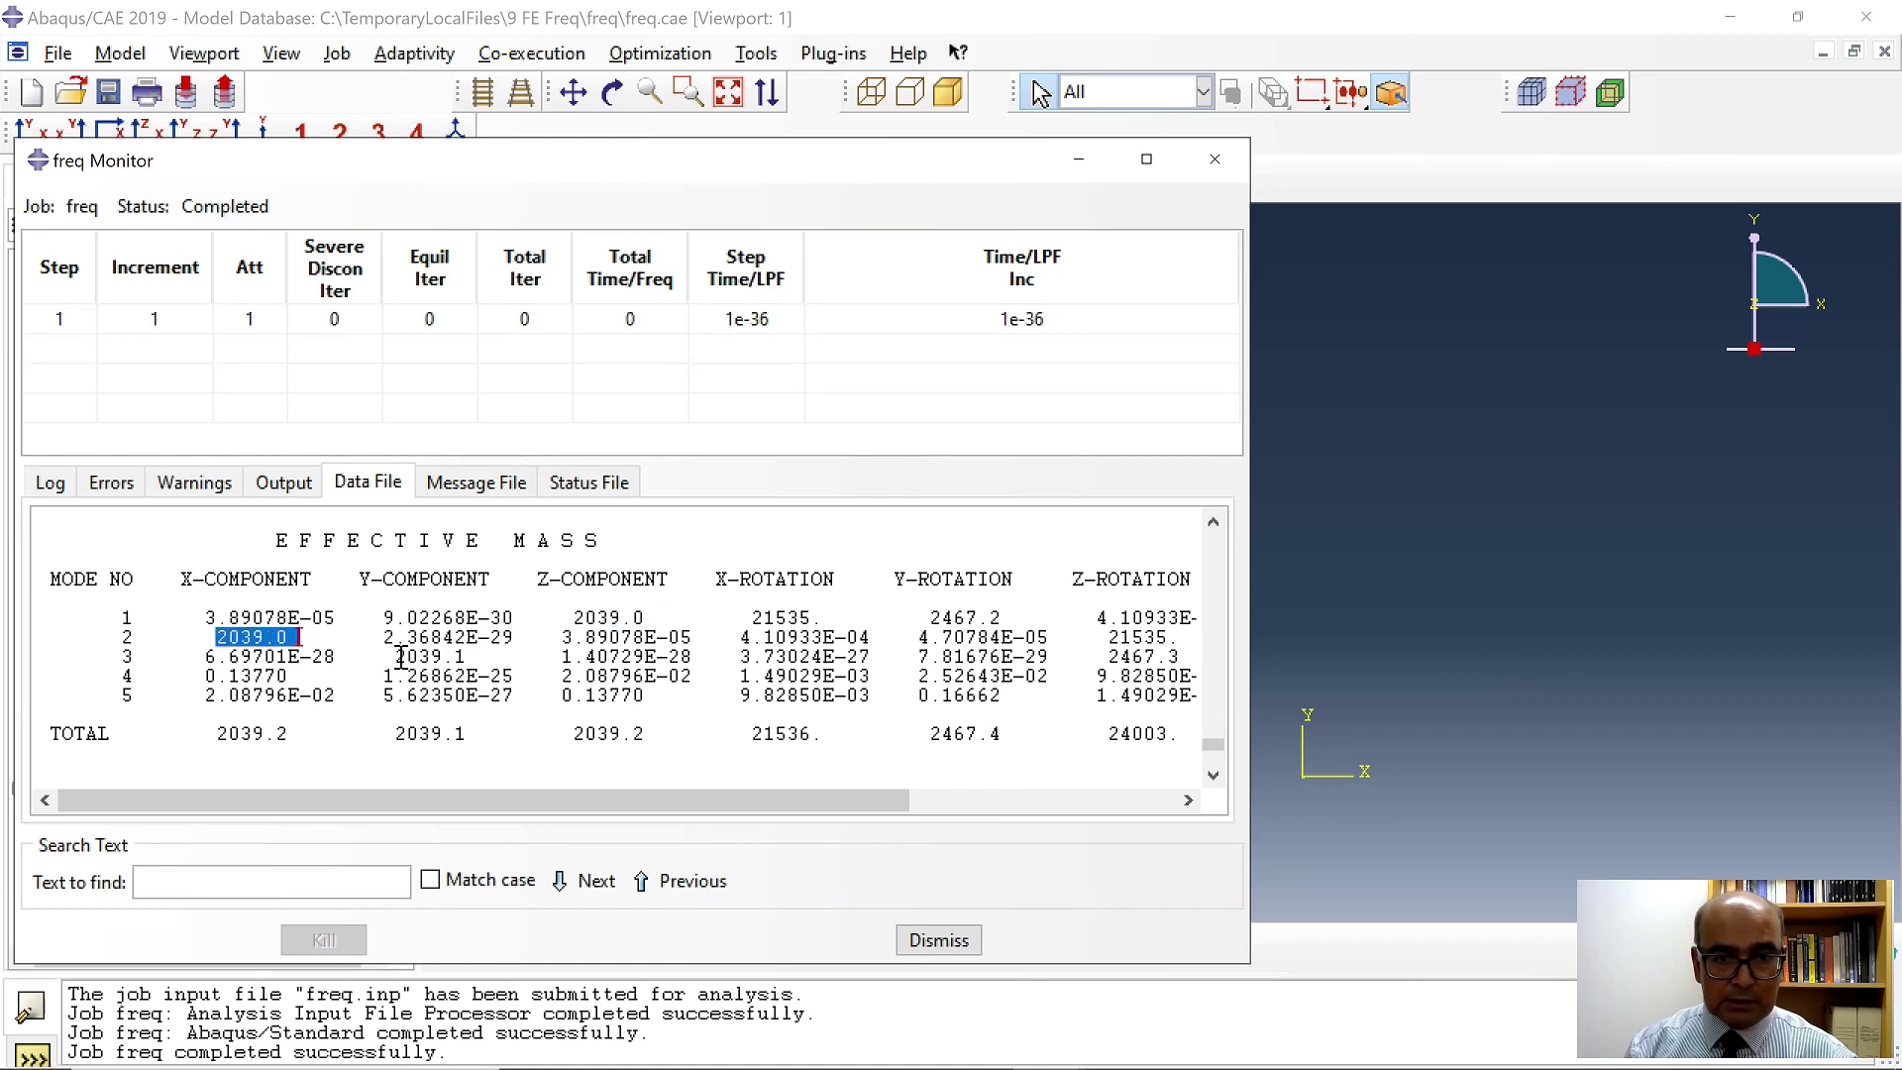
drag(393, 656, 482, 657)
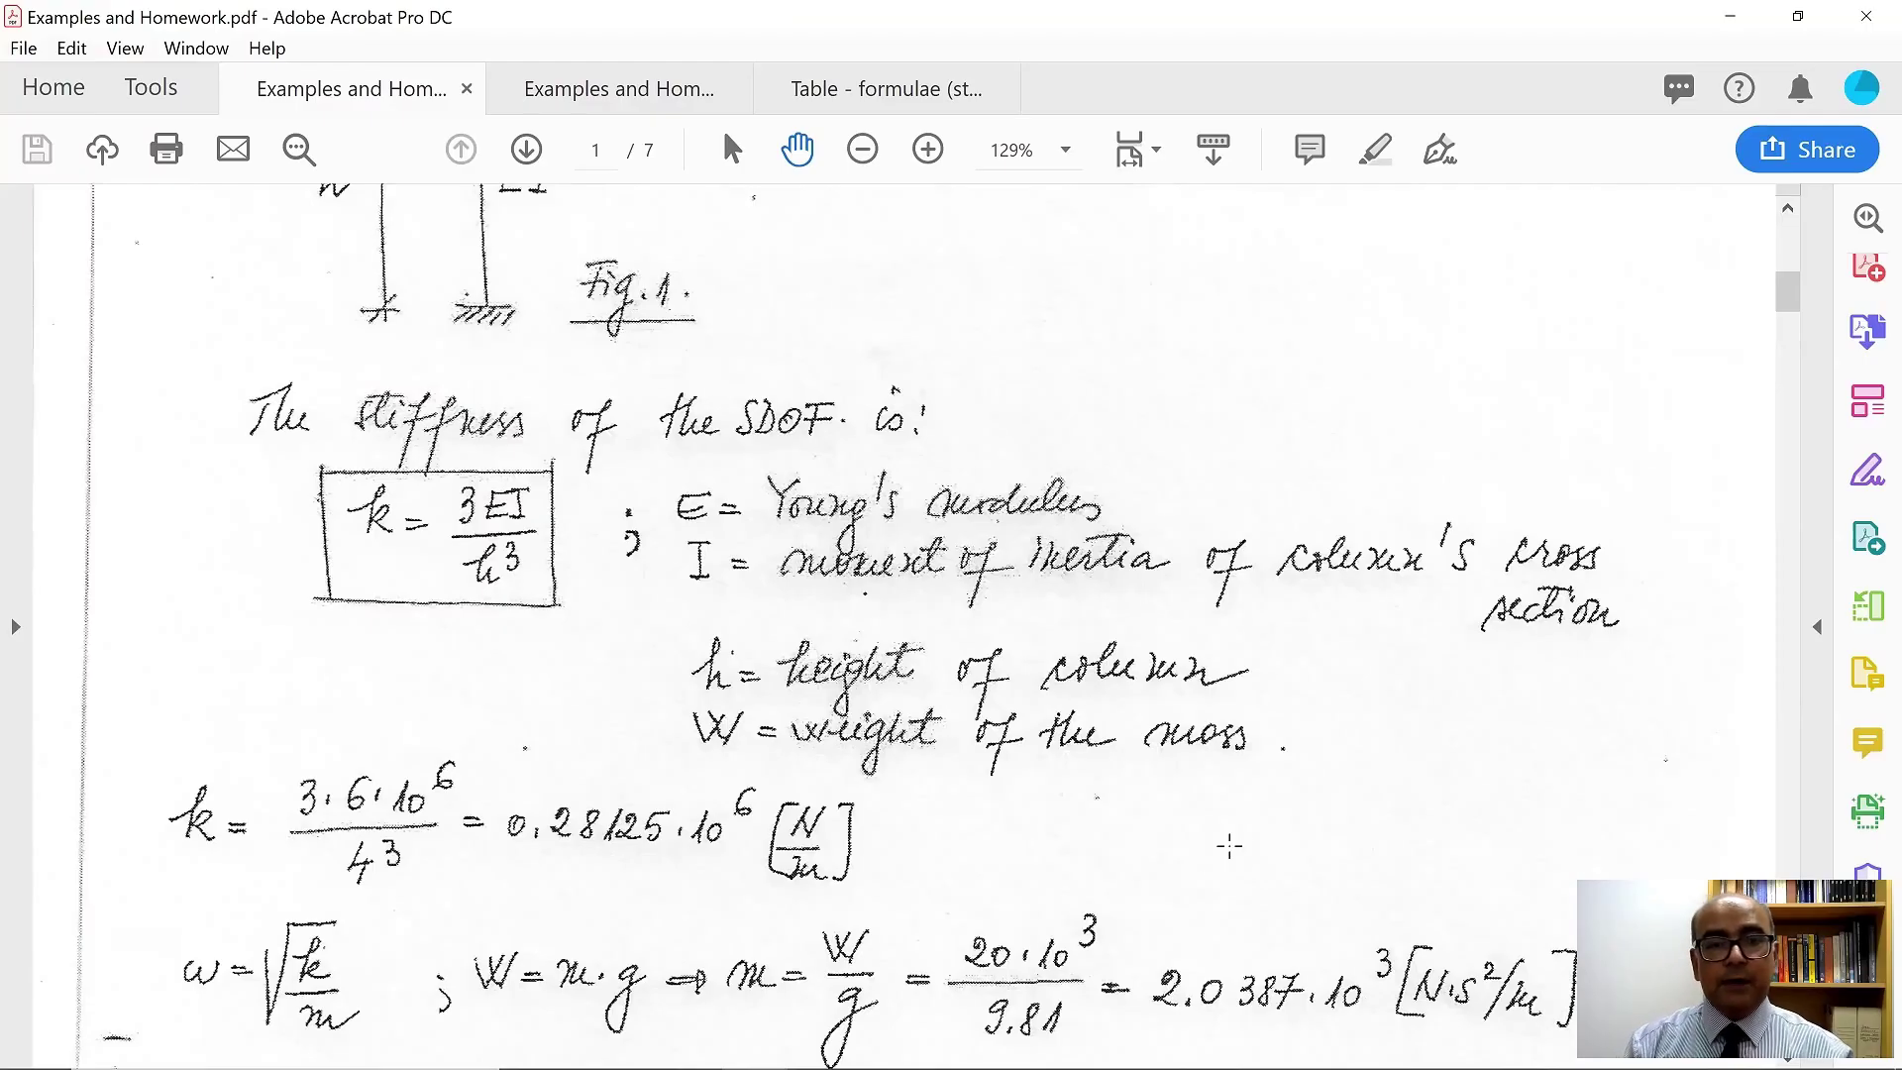
scroll(1229, 844, down, 1)
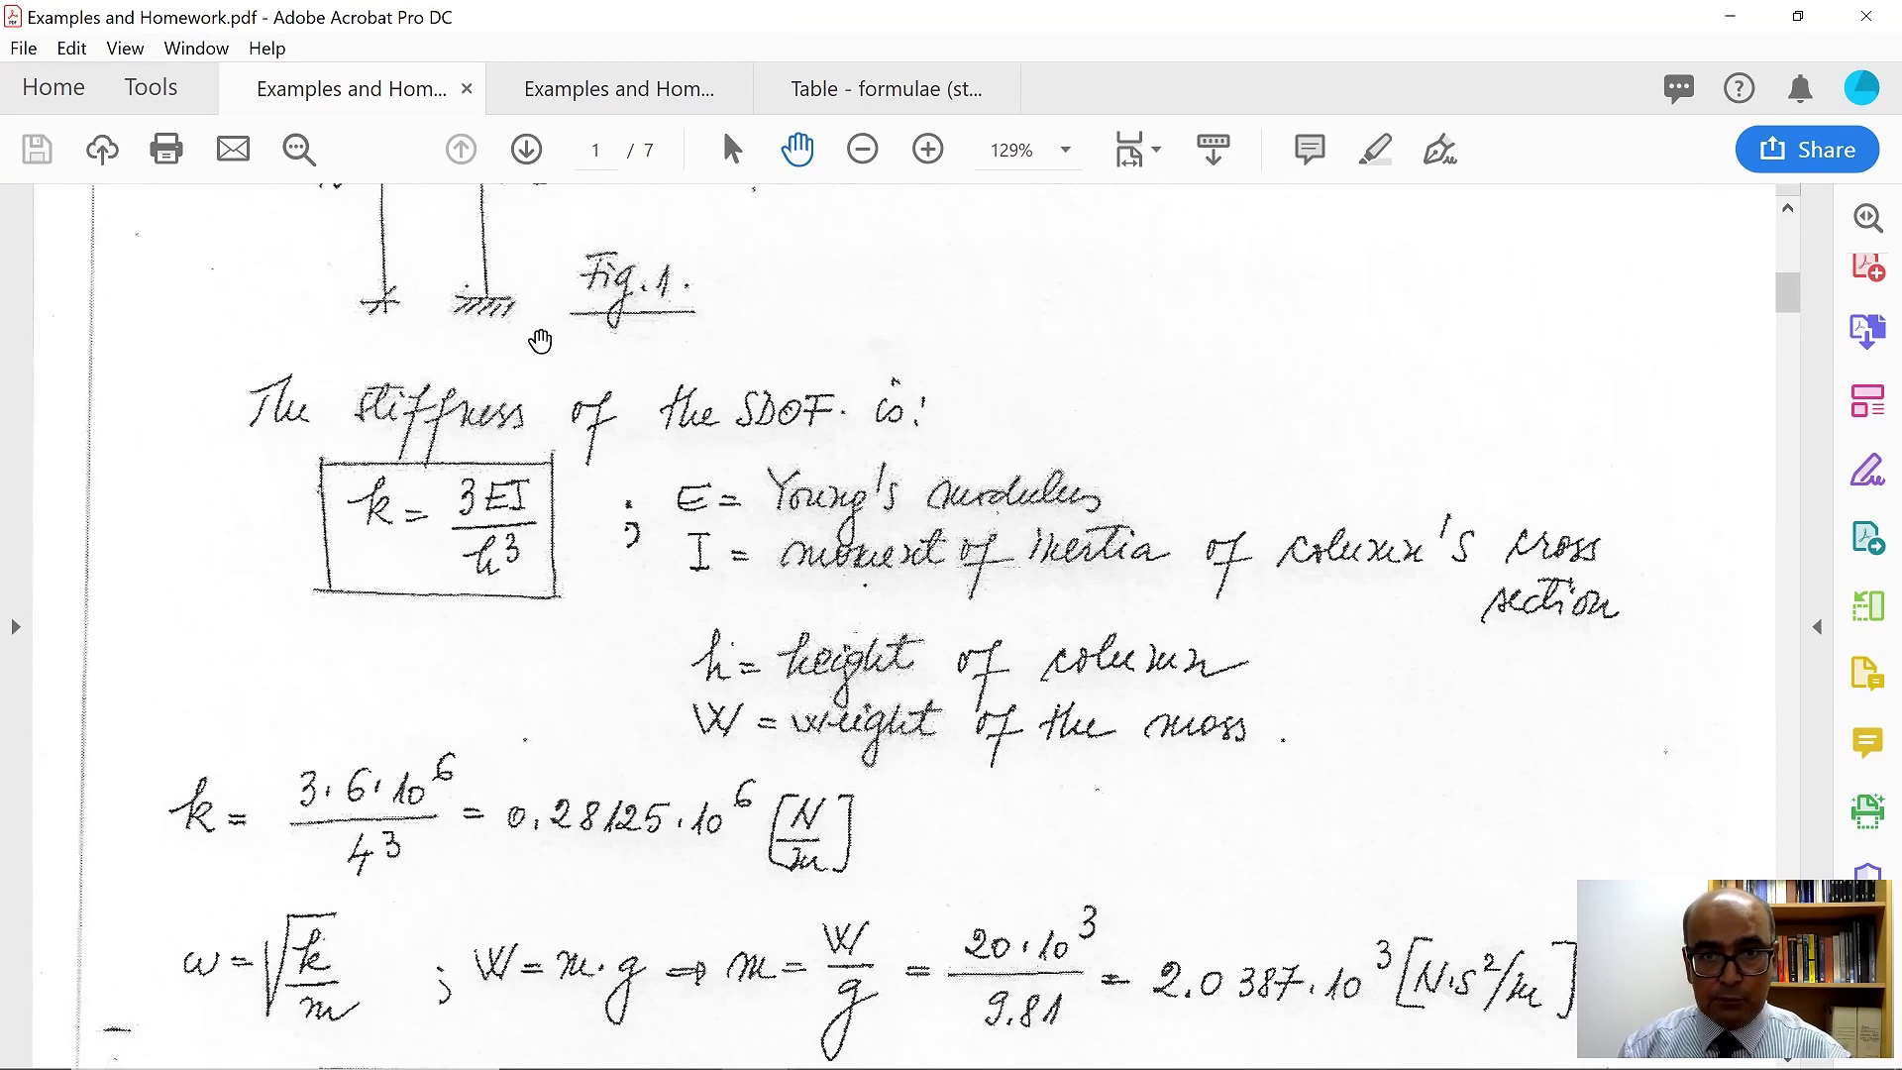
click(892, 88)
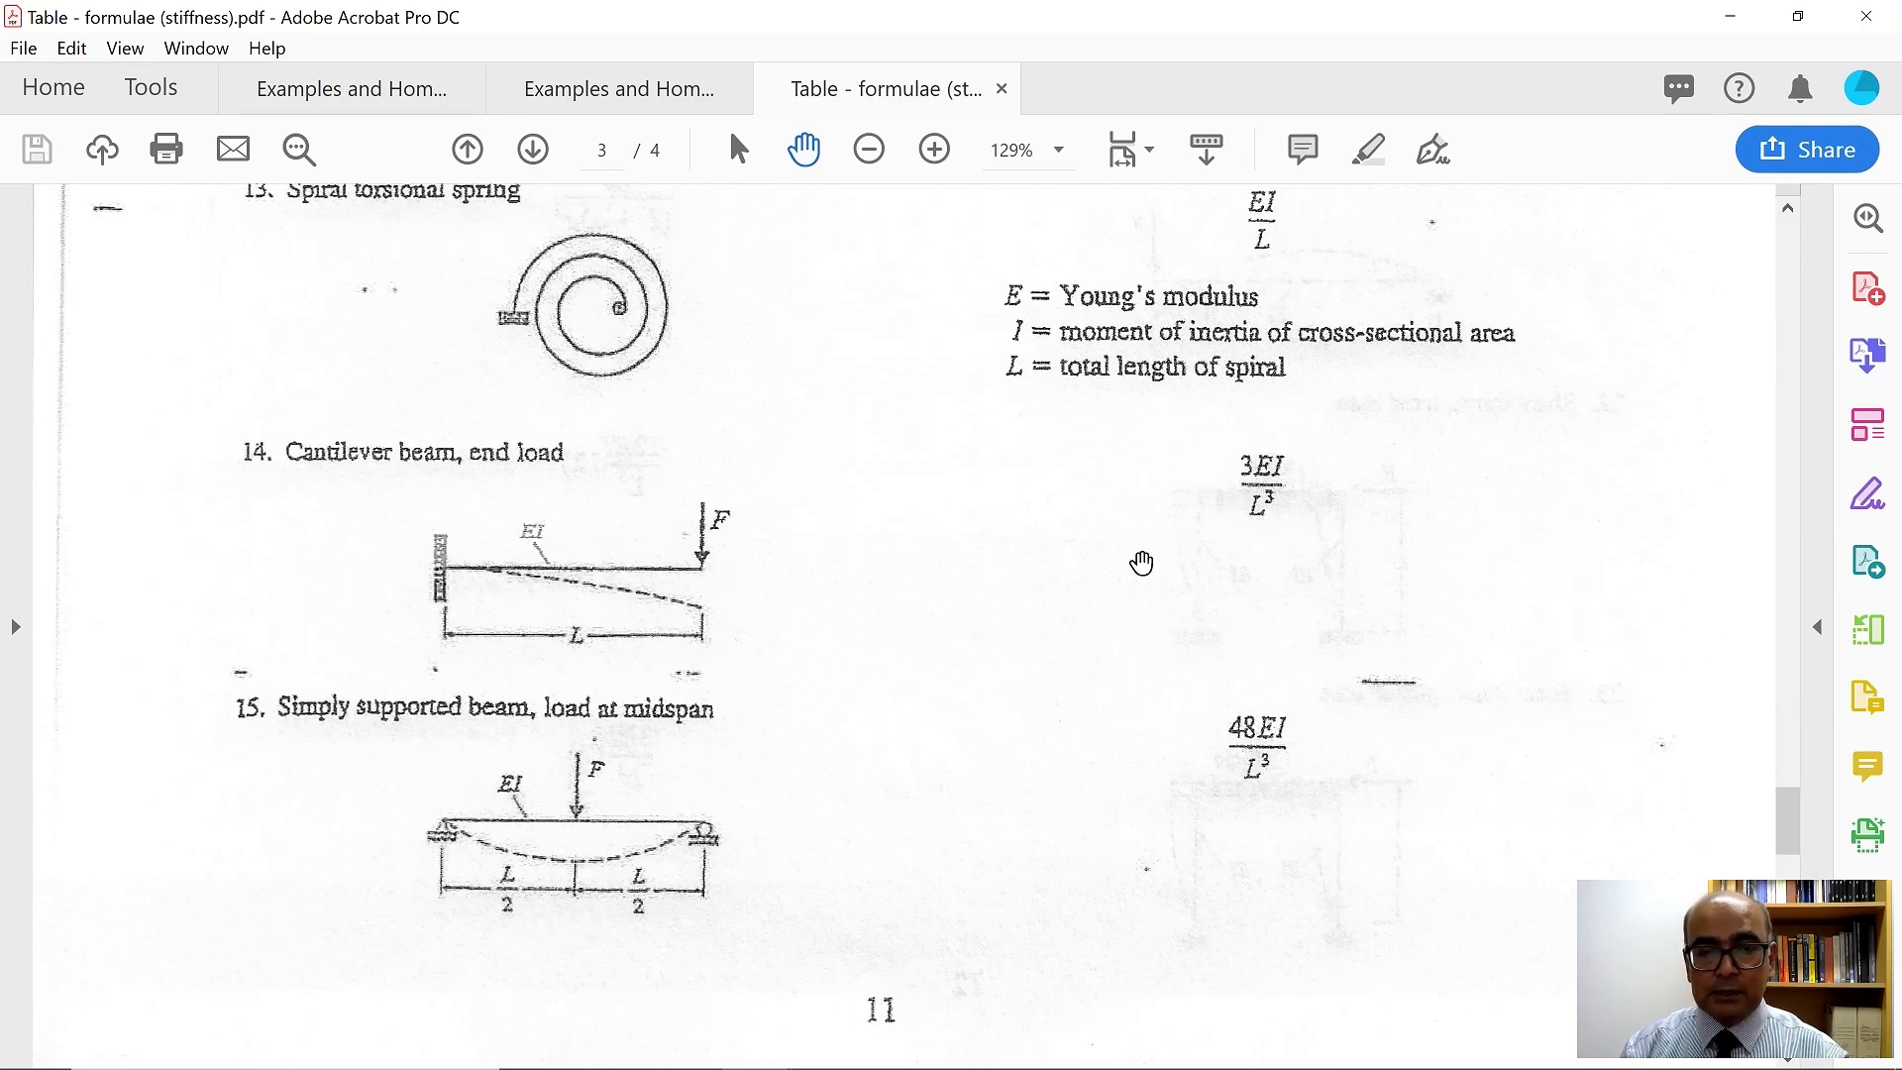
click(351, 89)
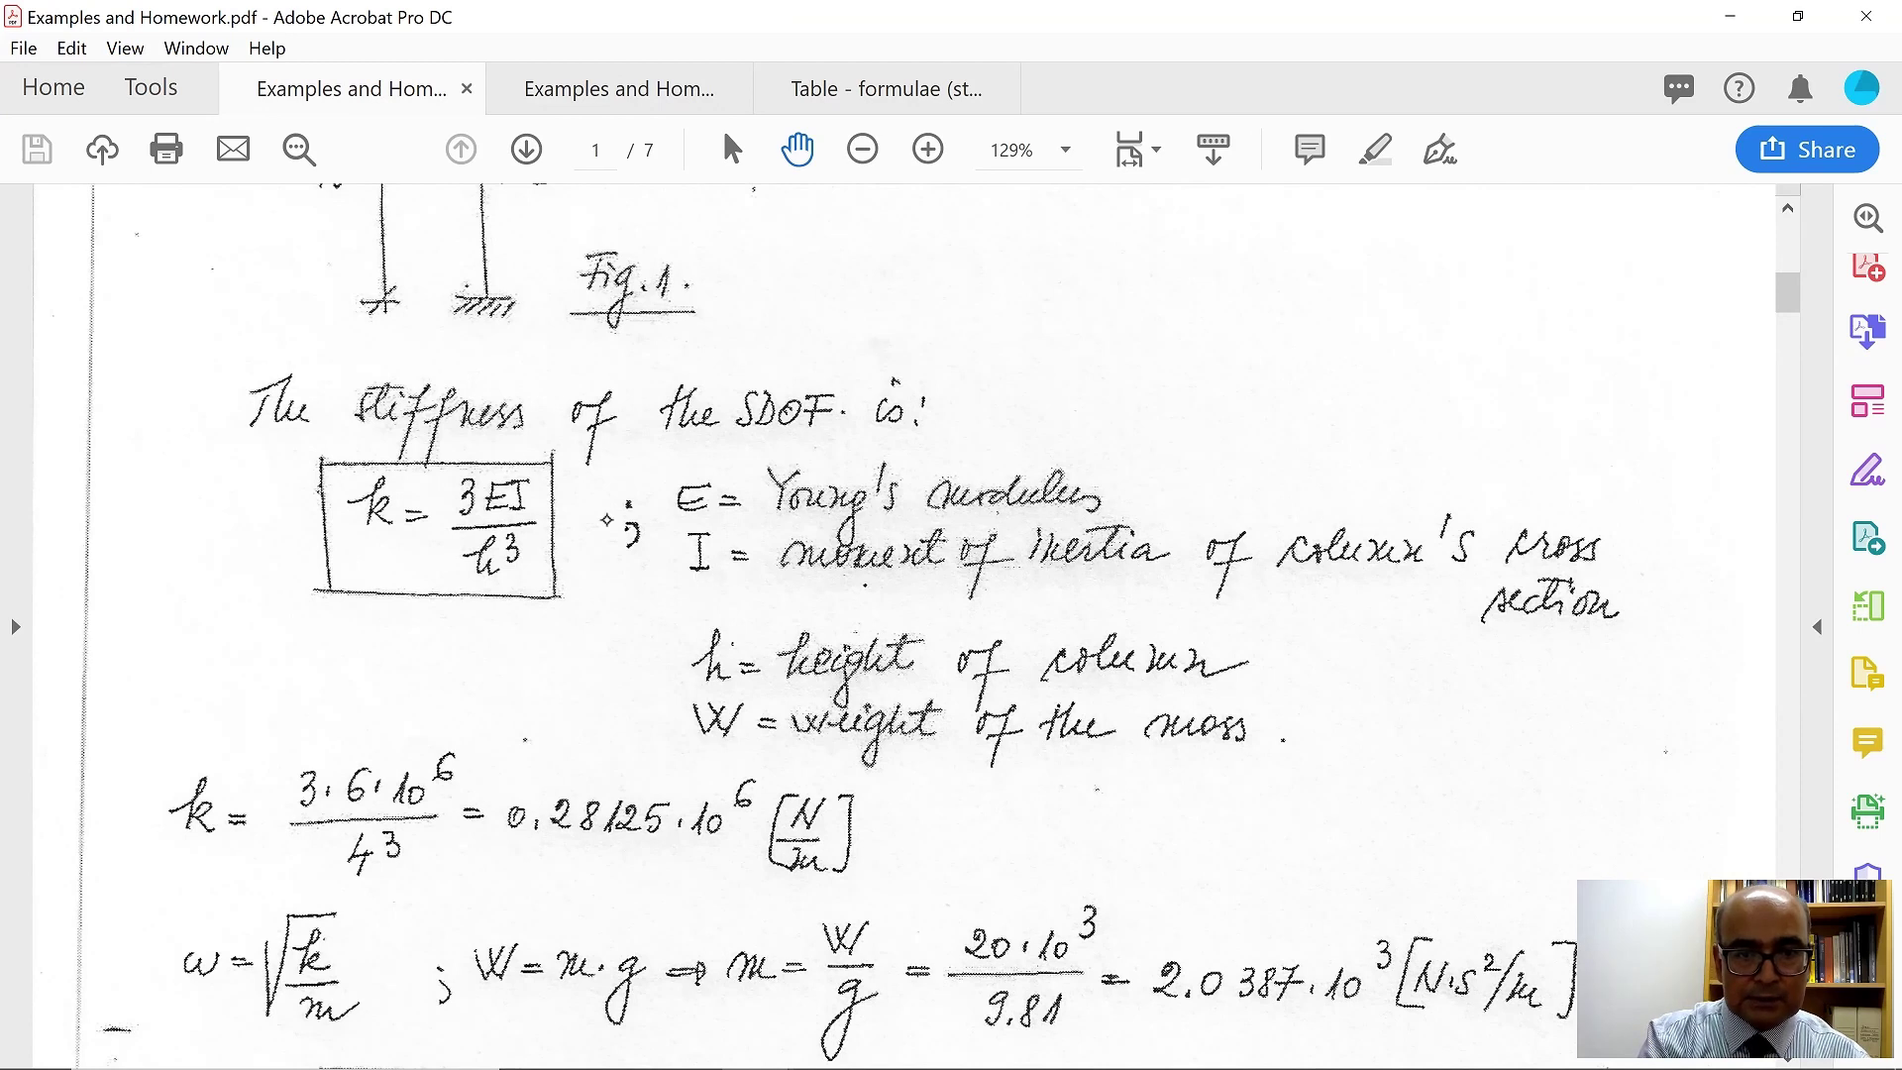
Mark the stiffness calculation in red: tick 3EI/h³, the 3 and 4³, circle 6·10^6.
drag(563, 519, 622, 506)
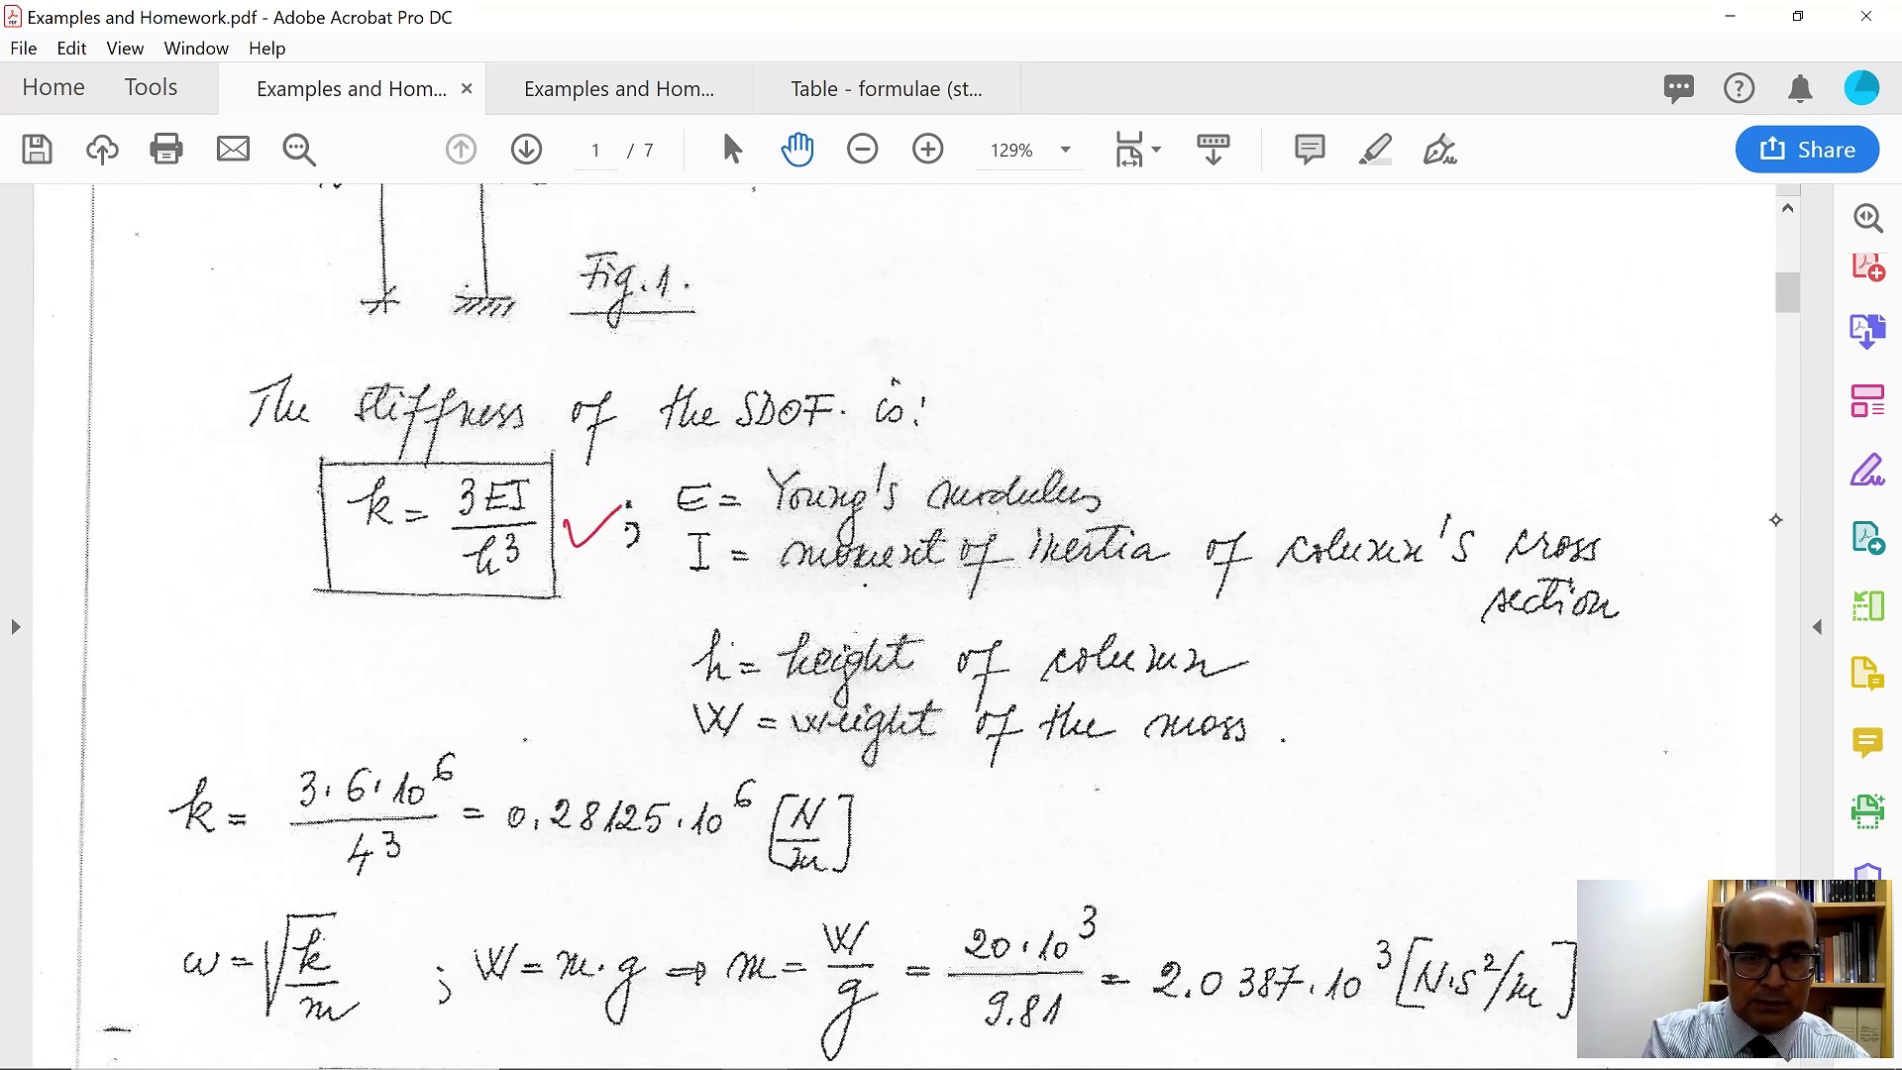
drag(300, 721, 322, 707)
drag(466, 735, 454, 705)
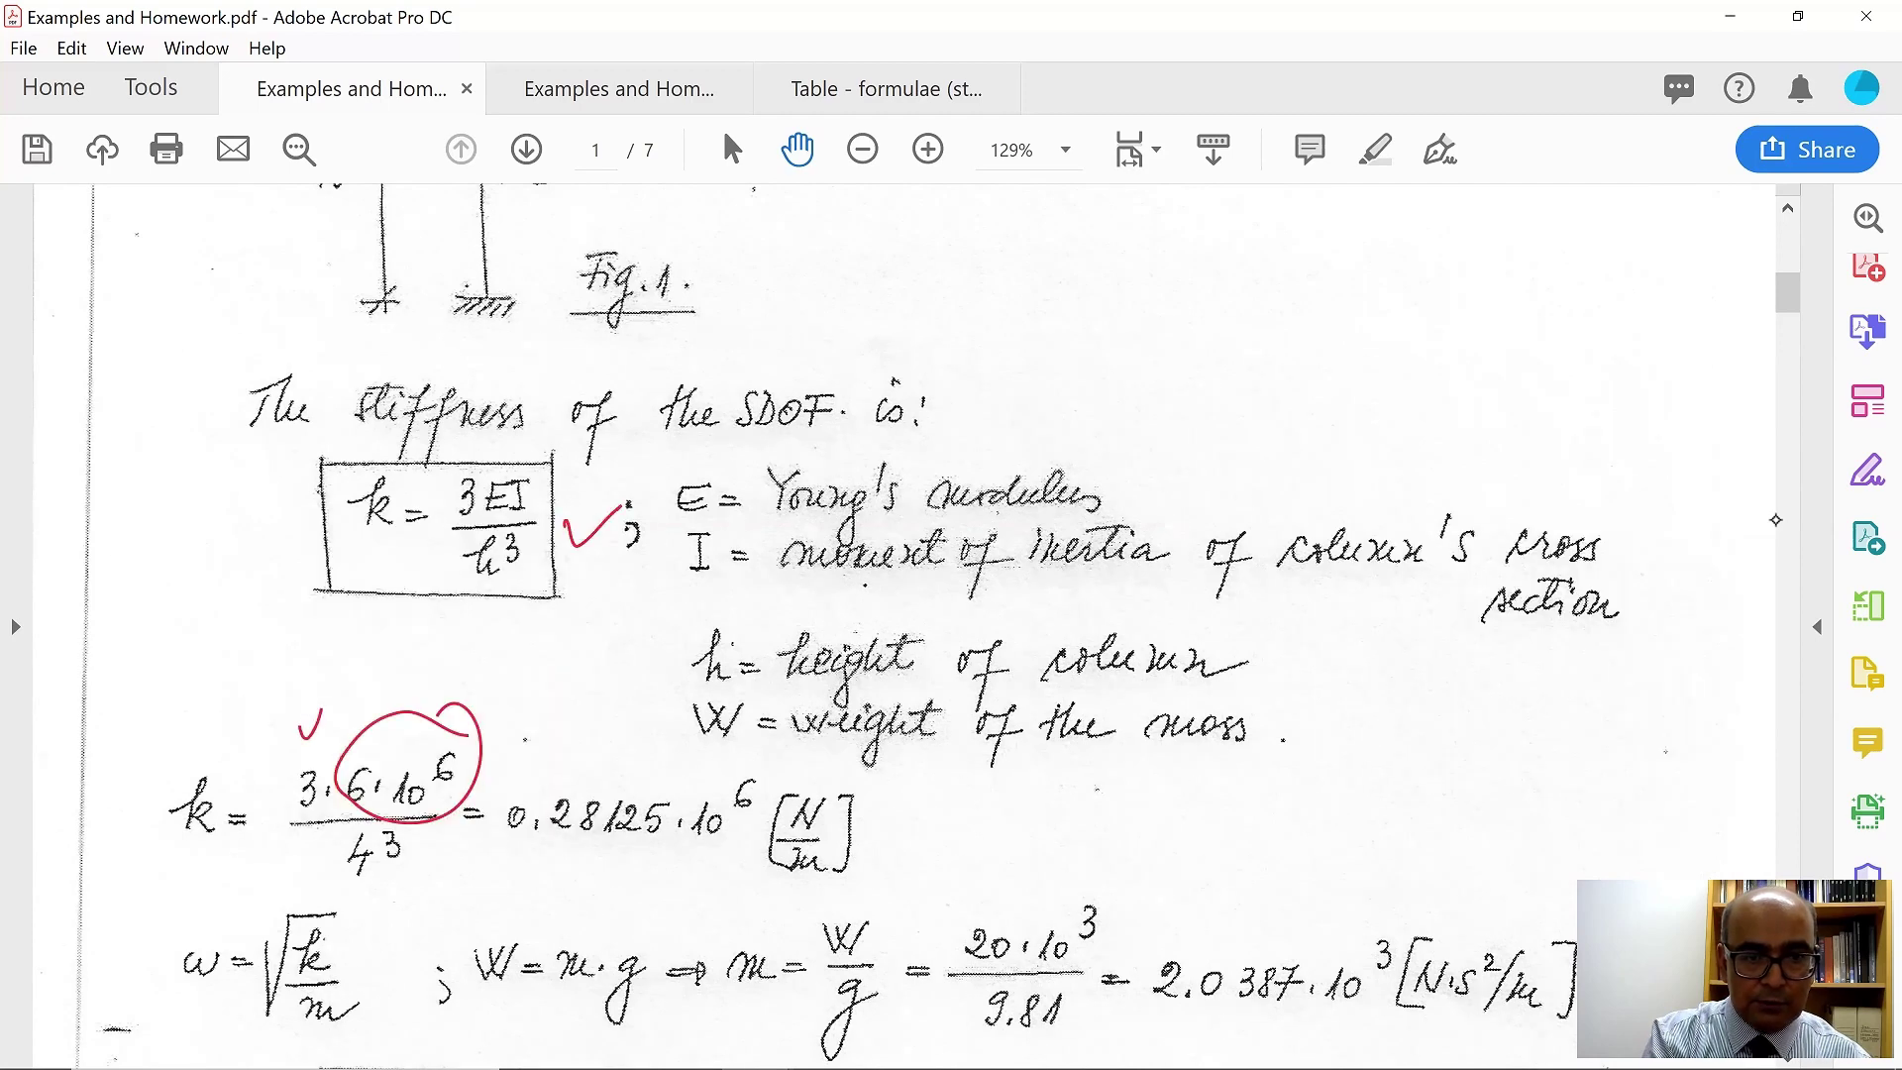
drag(389, 858, 429, 847)
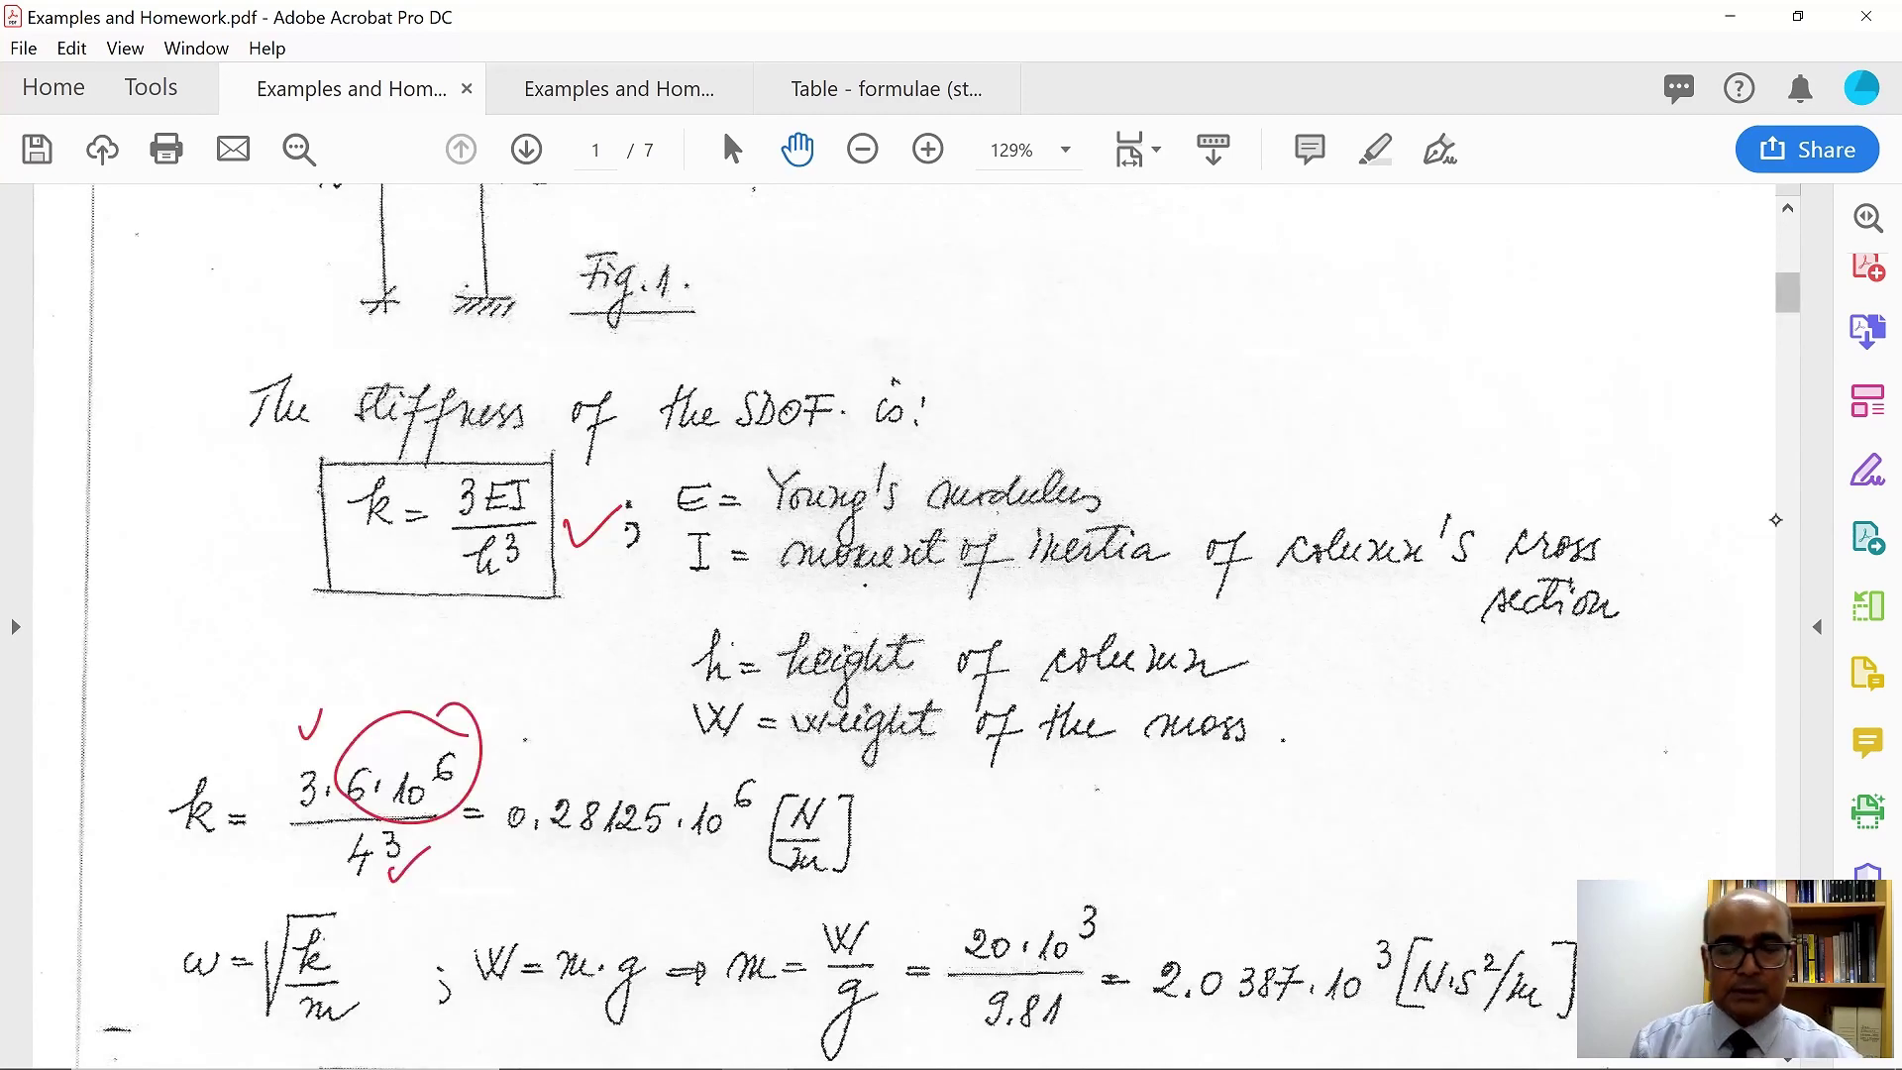
scroll(1625, 440, up, 1)
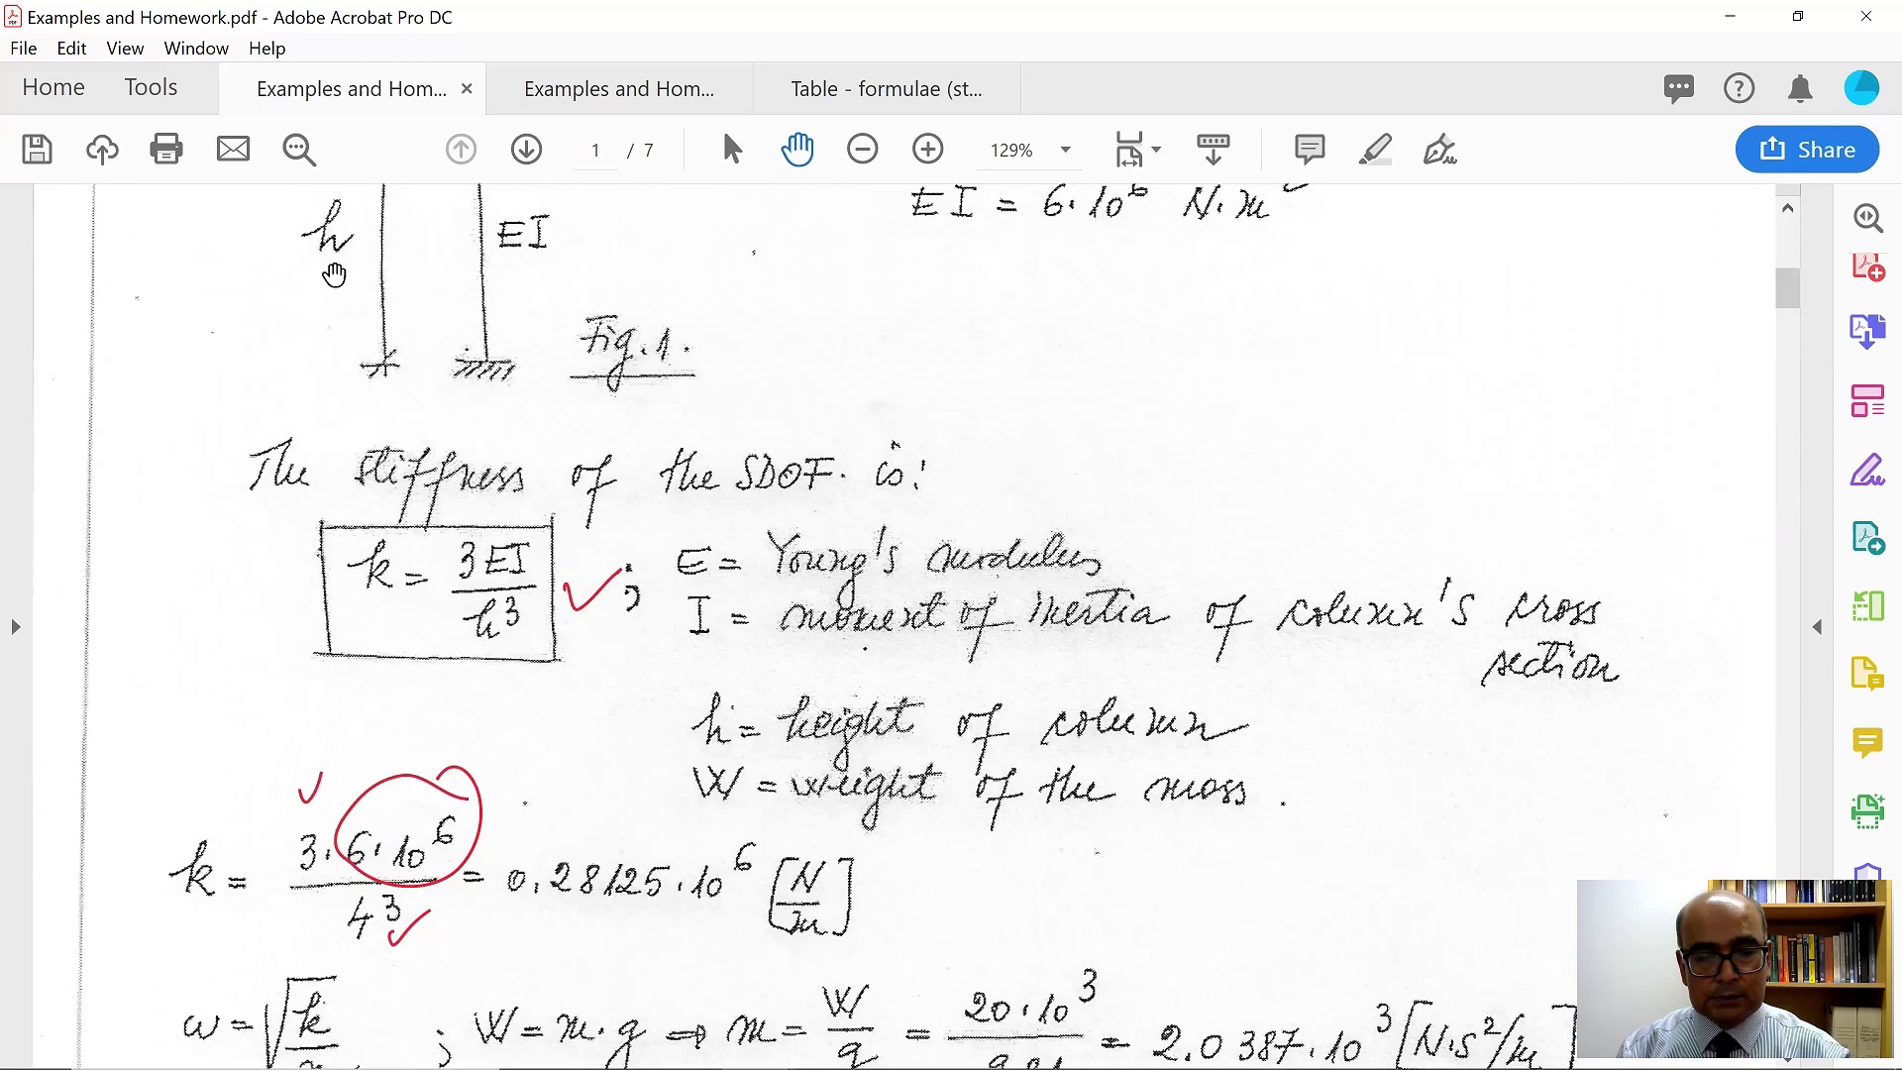
scroll(1069, 588, down, 1)
scroll(1070, 588, down, 2)
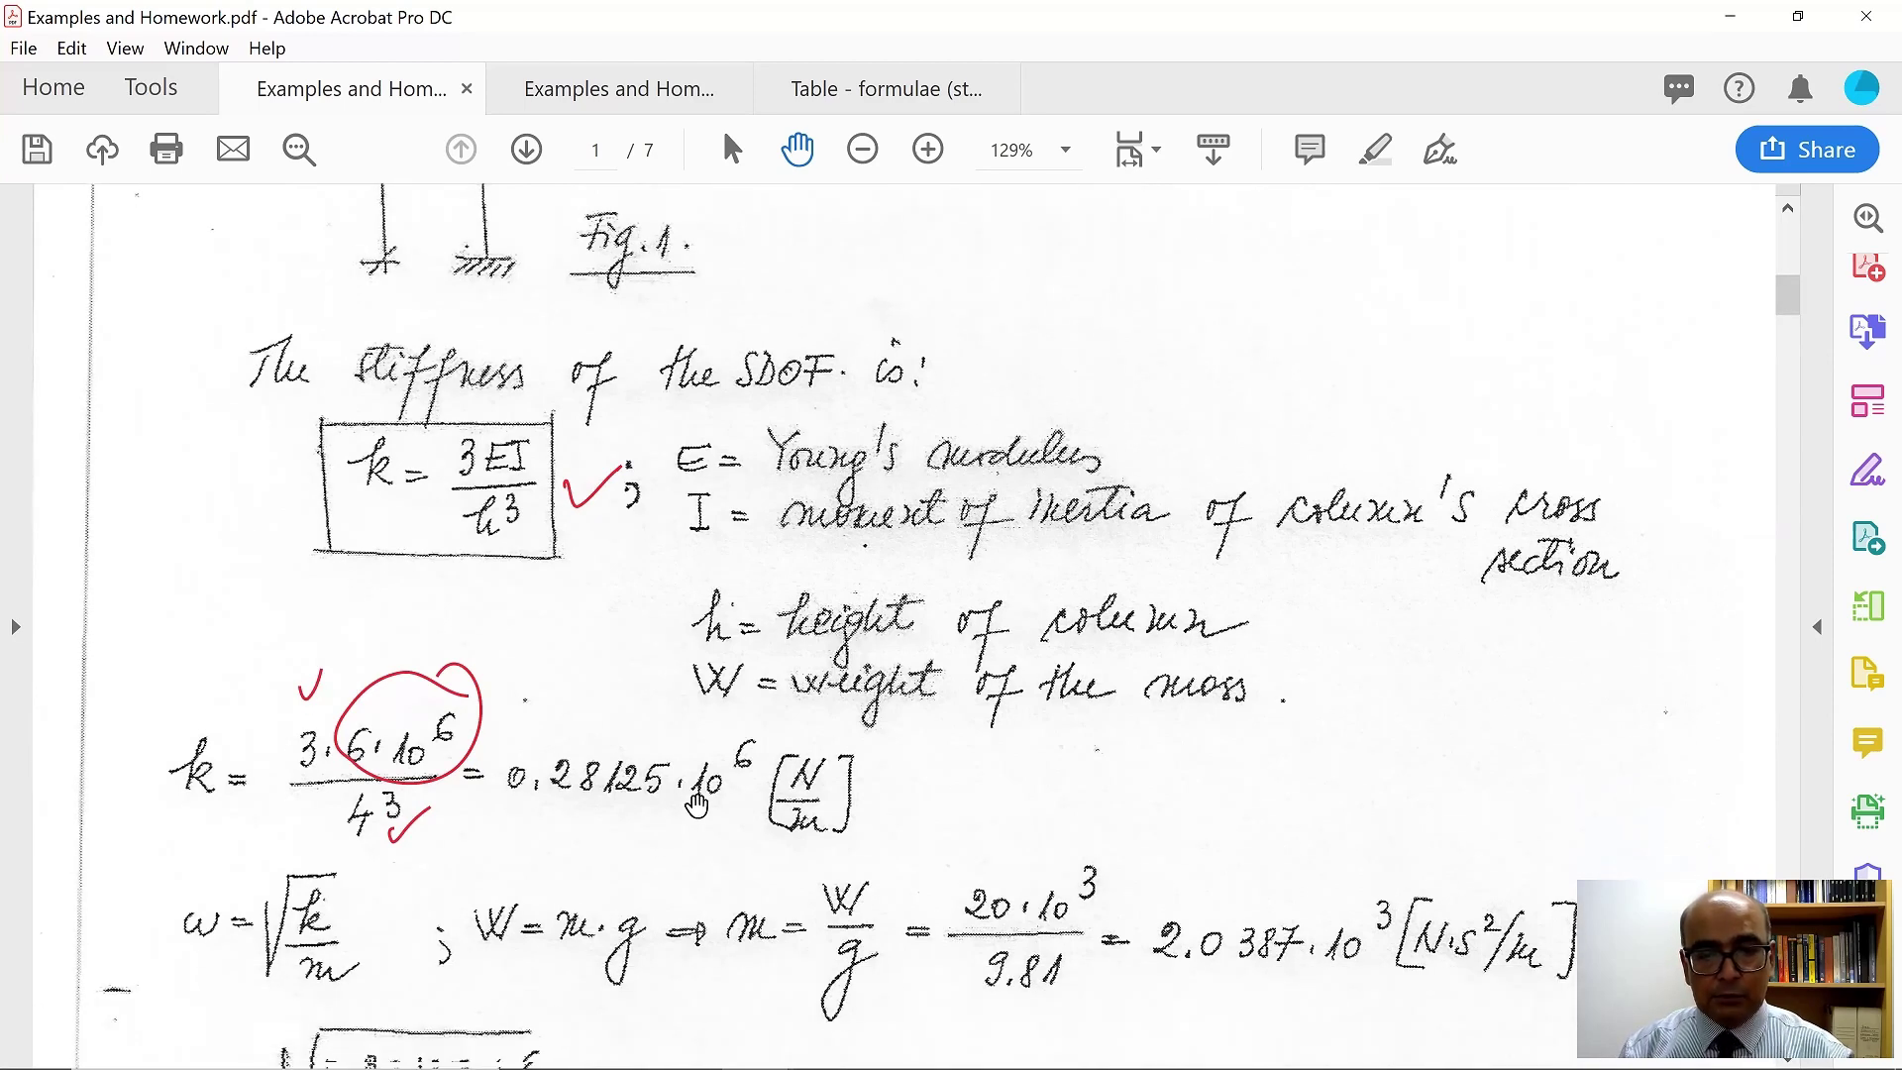
scroll(1682, 501, down, 4)
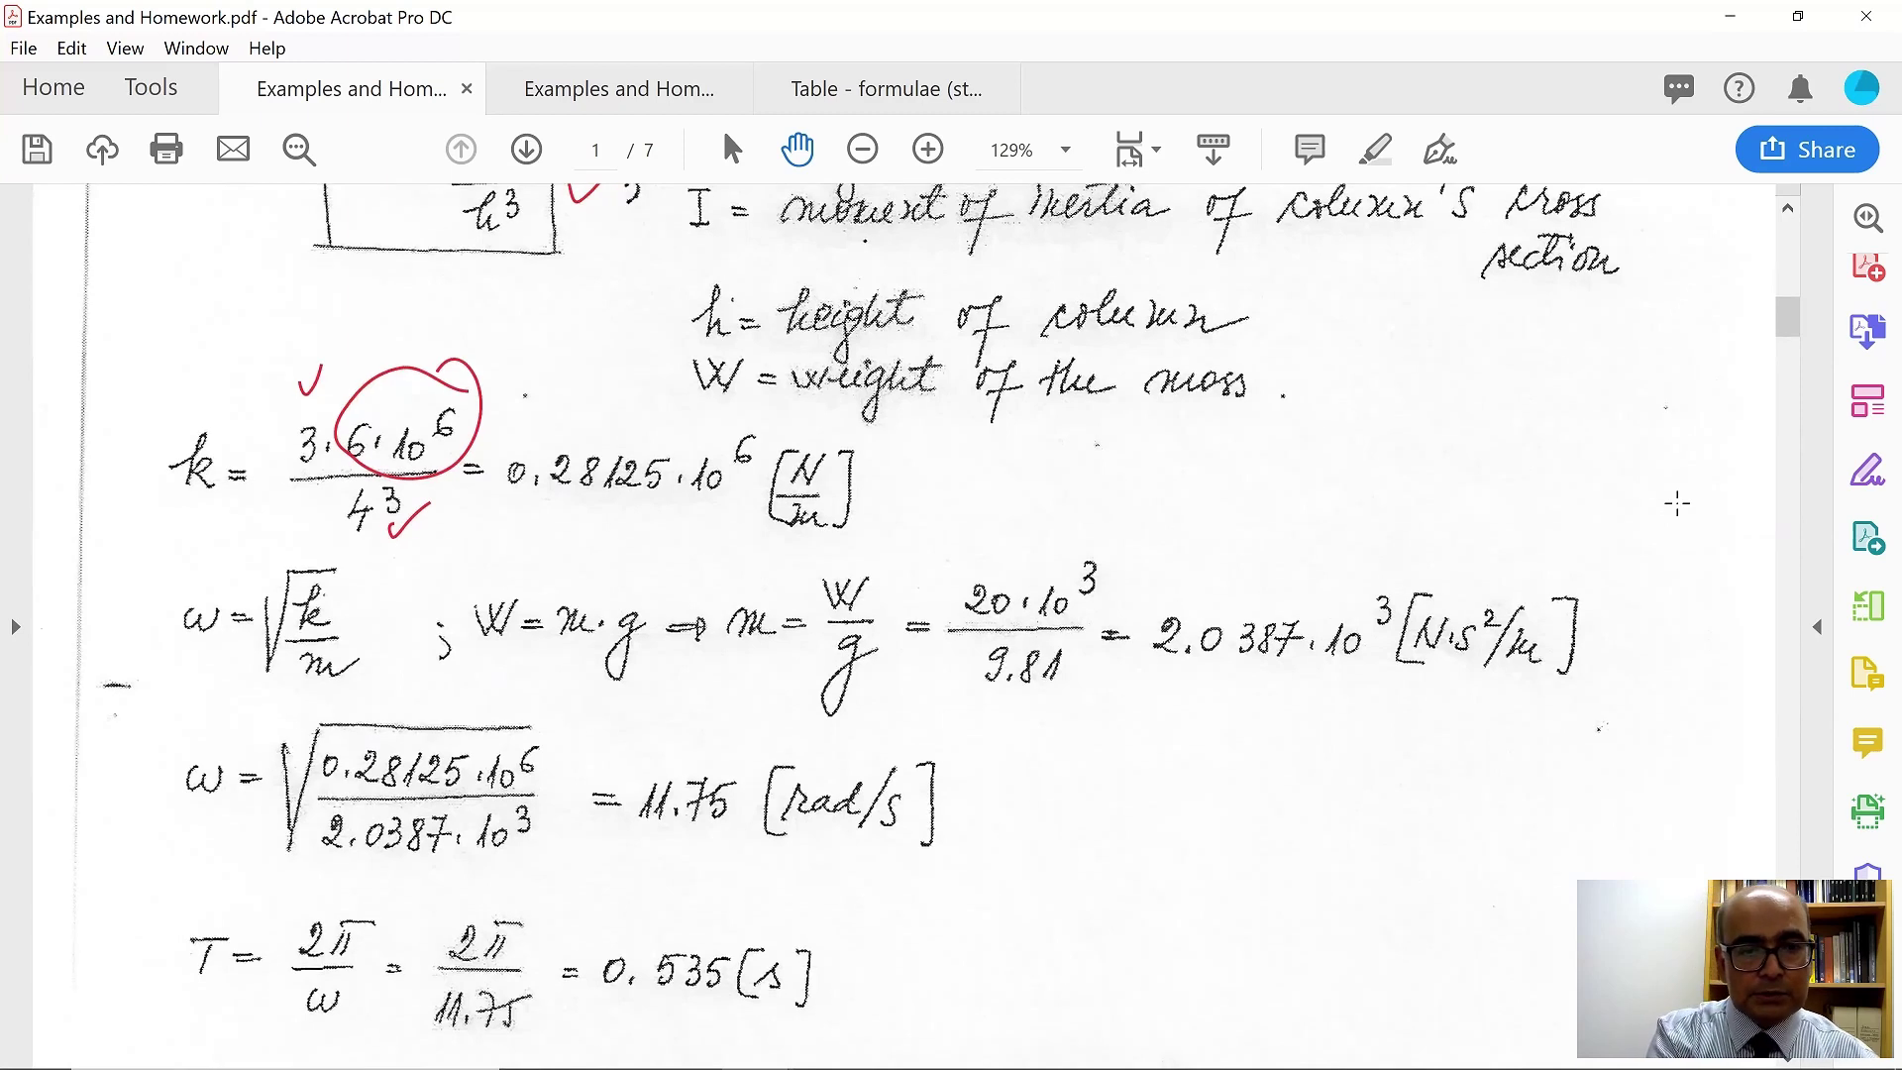
Circle ω = √(k/m), underline mass 2.0387·10³, and tick W and 11.75 rad/s.
mouse_move(384, 601)
mouse_down()
mouse_move(255, 526)
mouse_move(141, 671)
mouse_move(238, 731)
mouse_move(391, 616)
mouse_up()
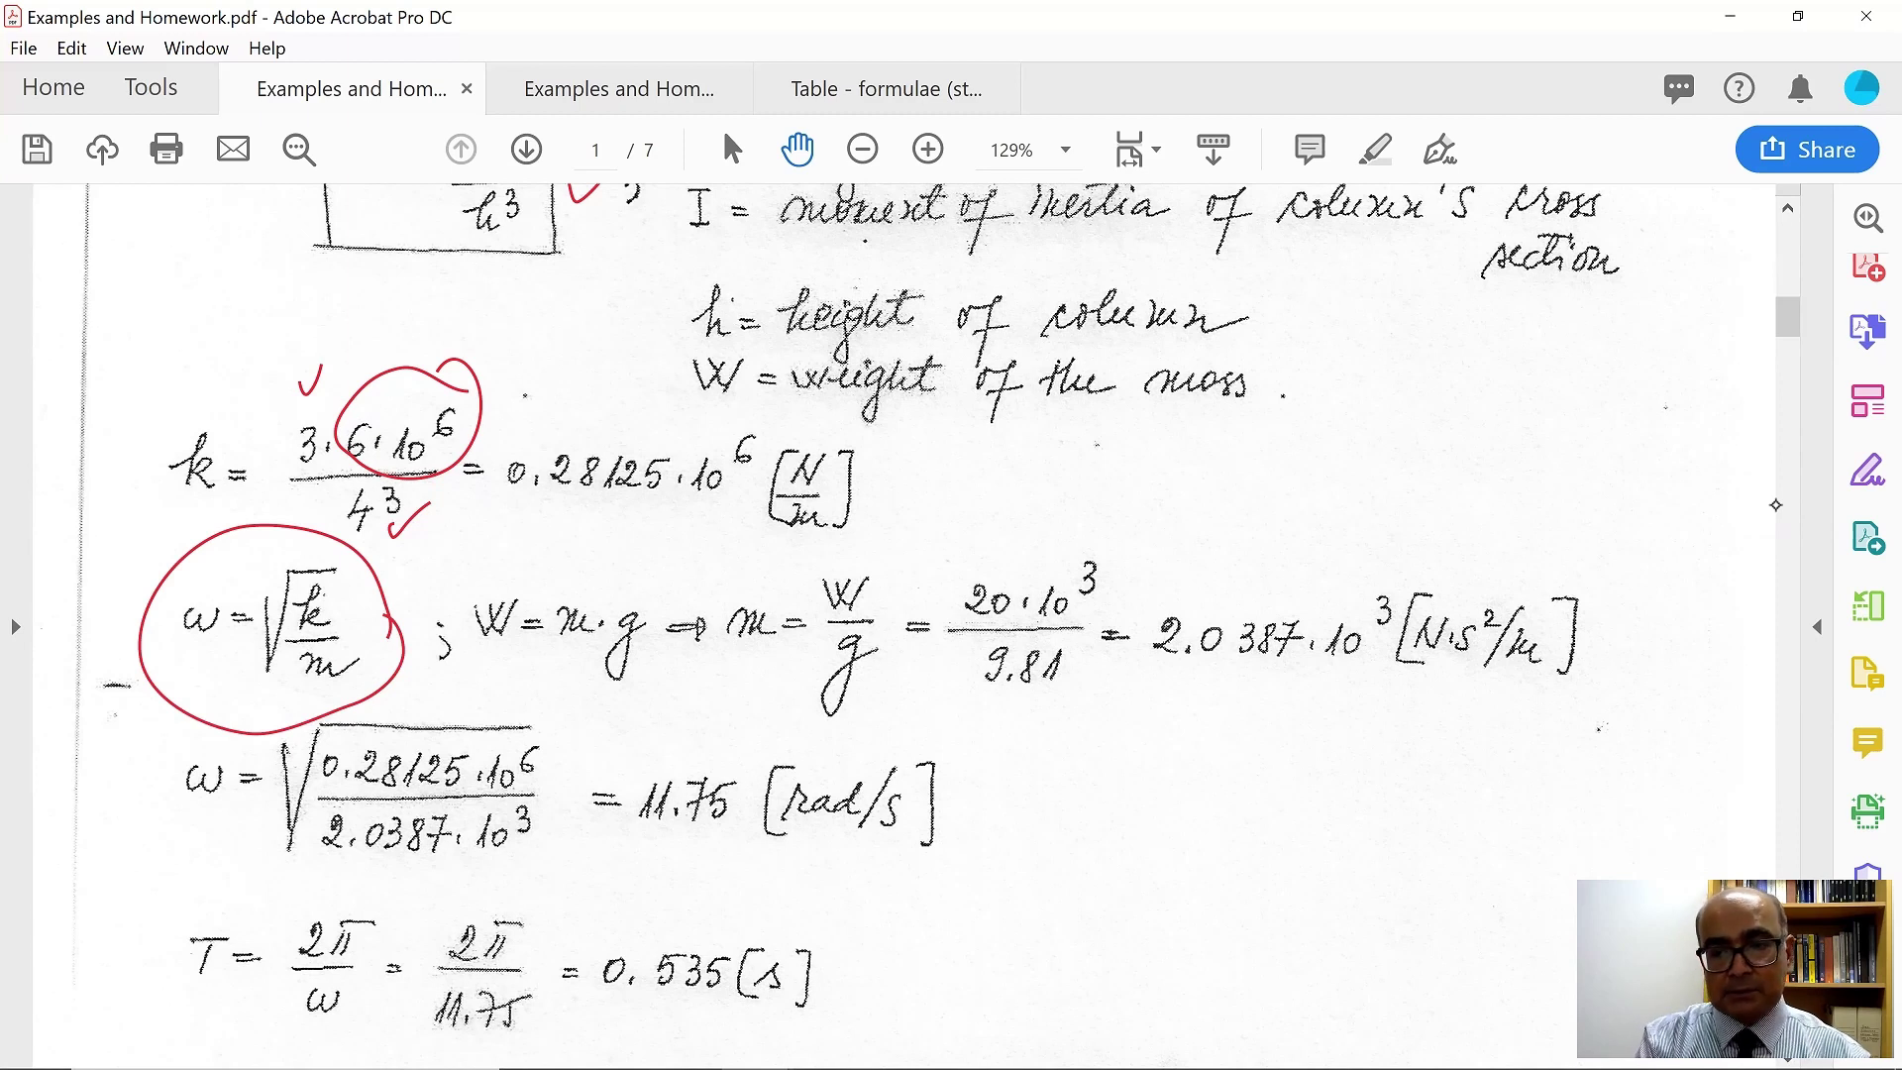
drag(1161, 679, 1383, 668)
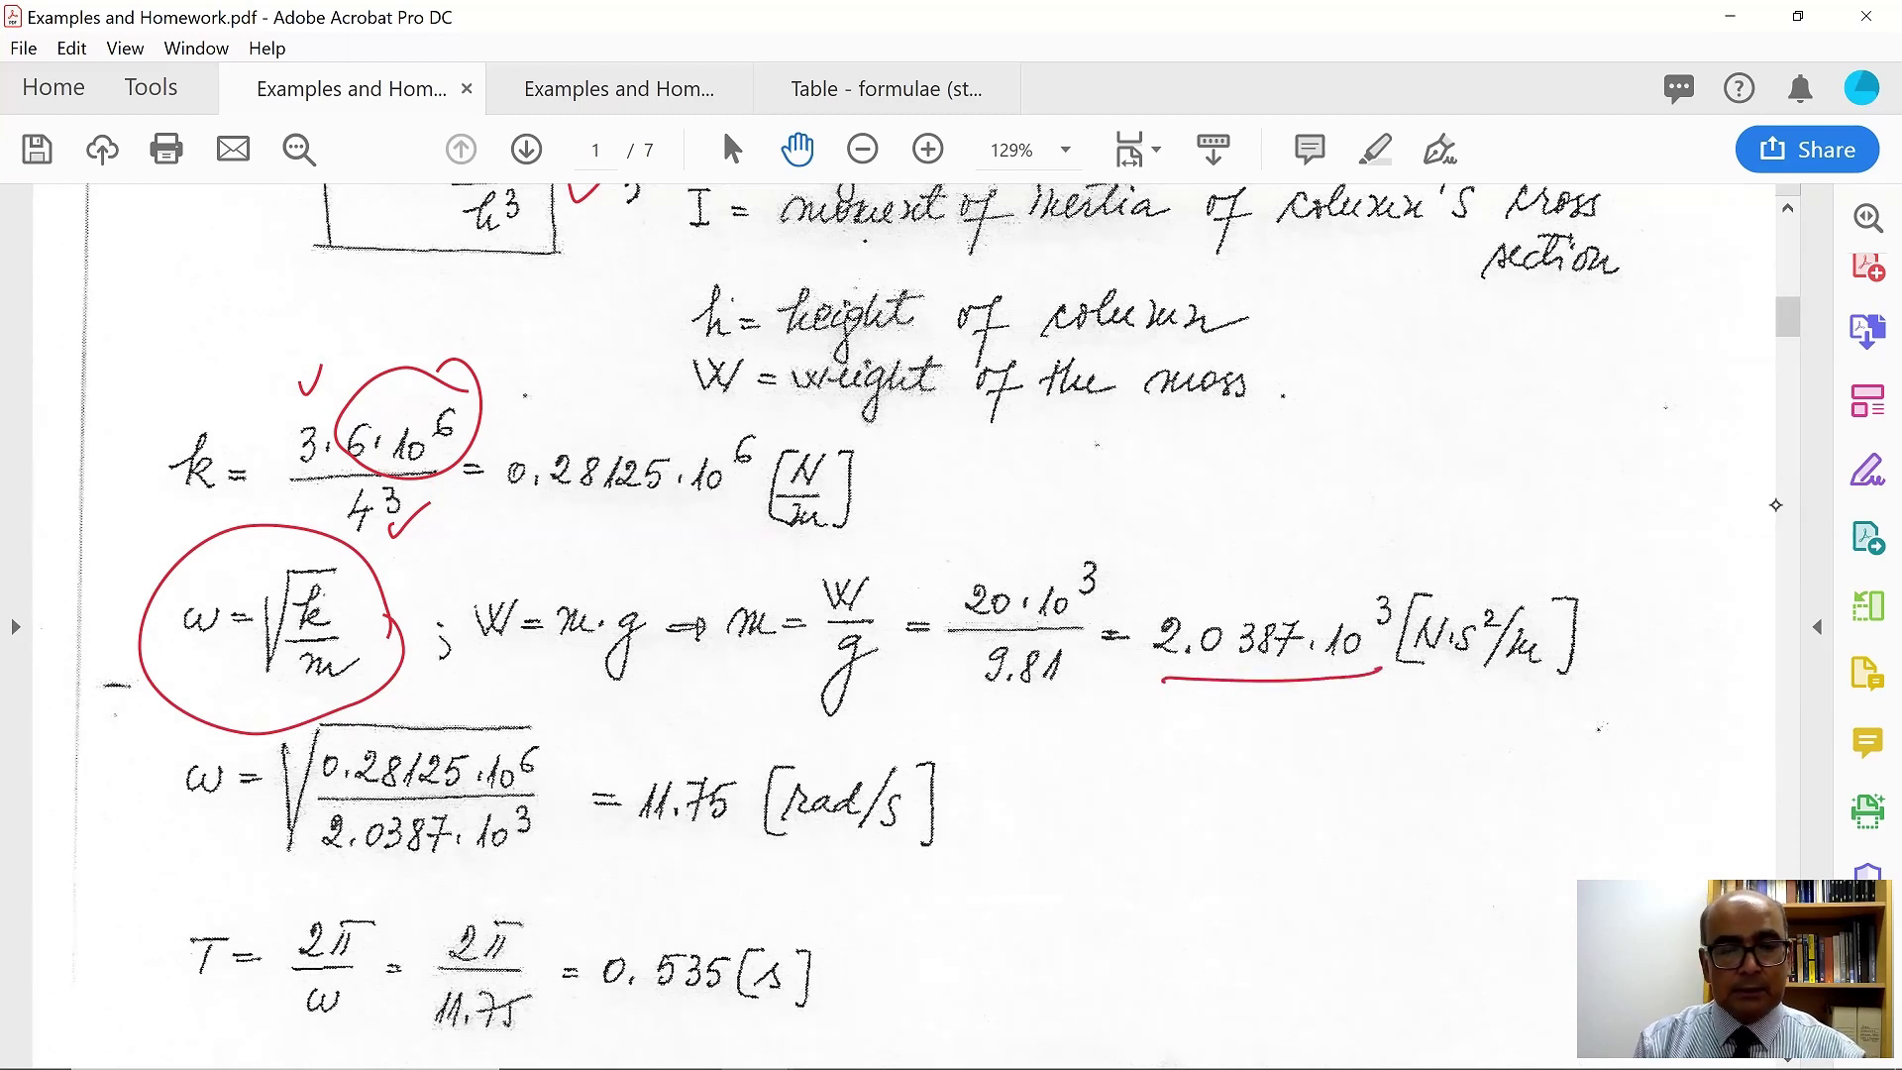
drag(696, 416, 763, 377)
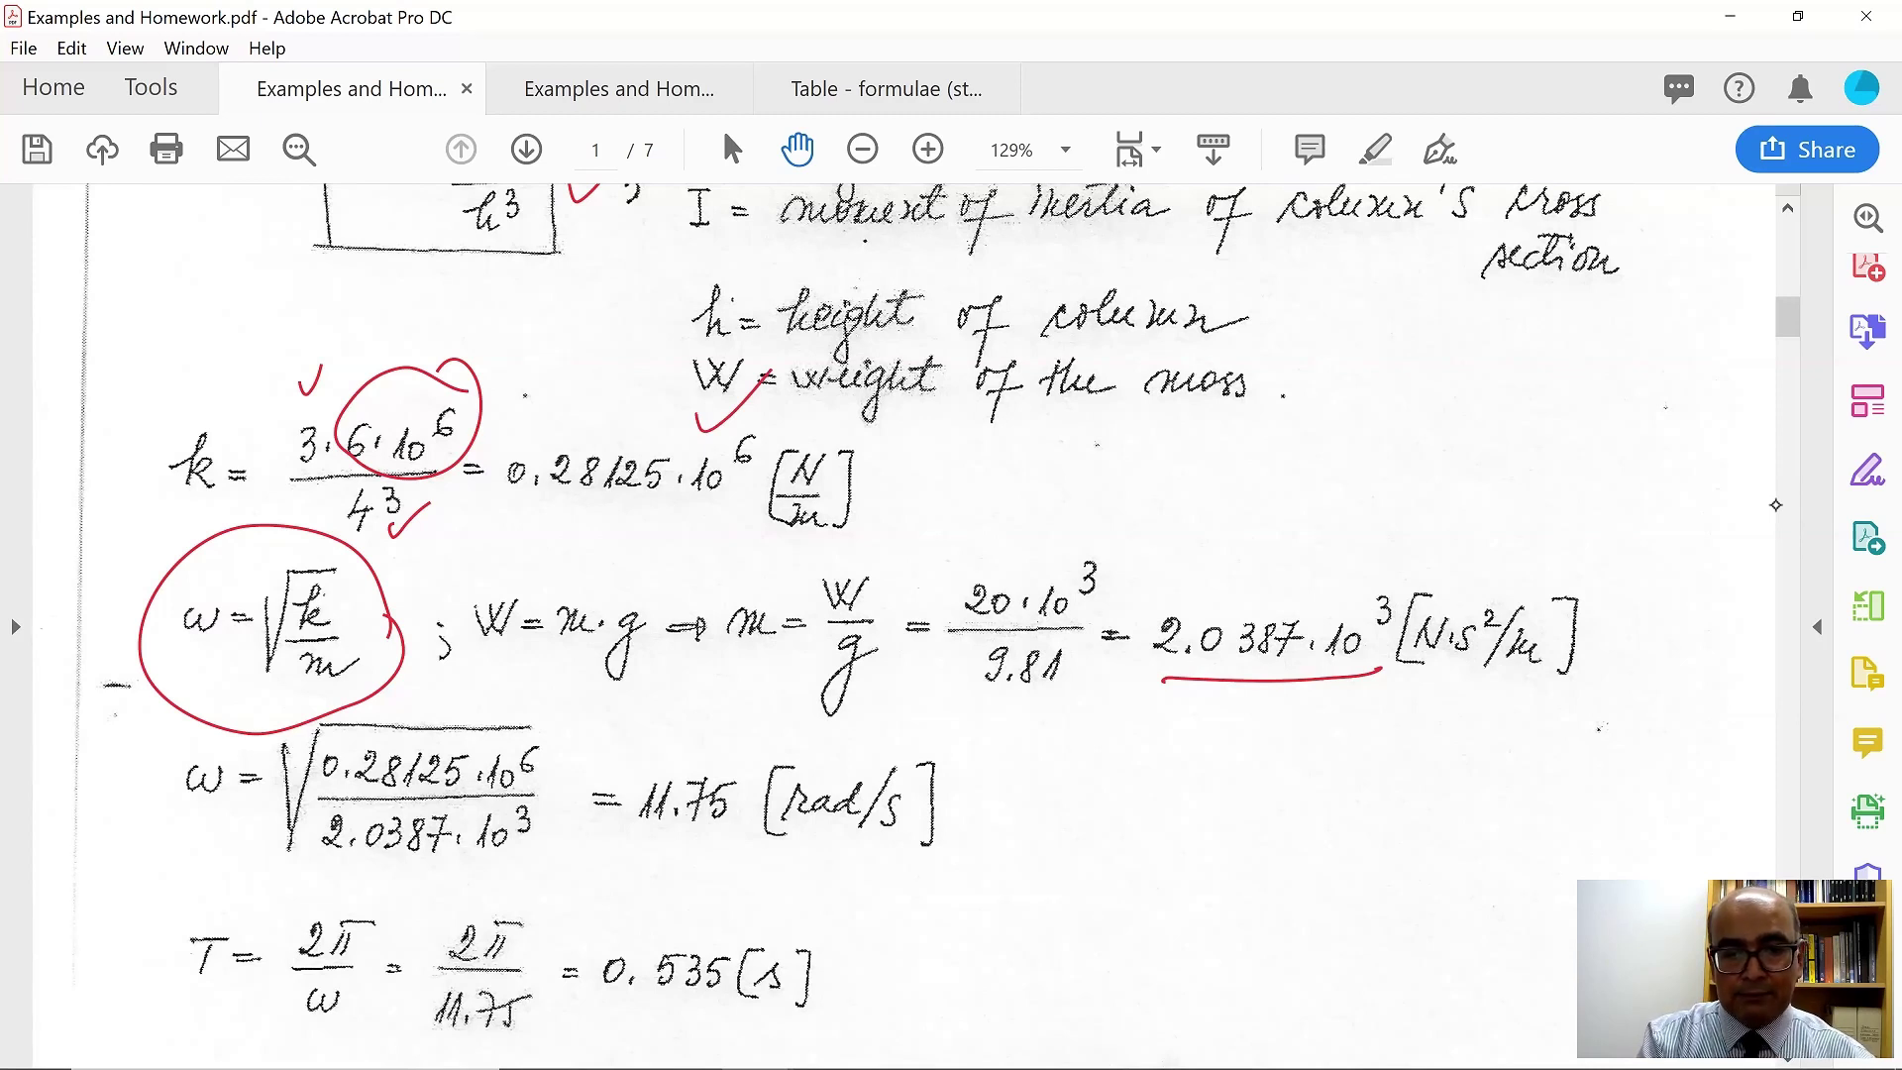
drag(966, 800, 1042, 760)
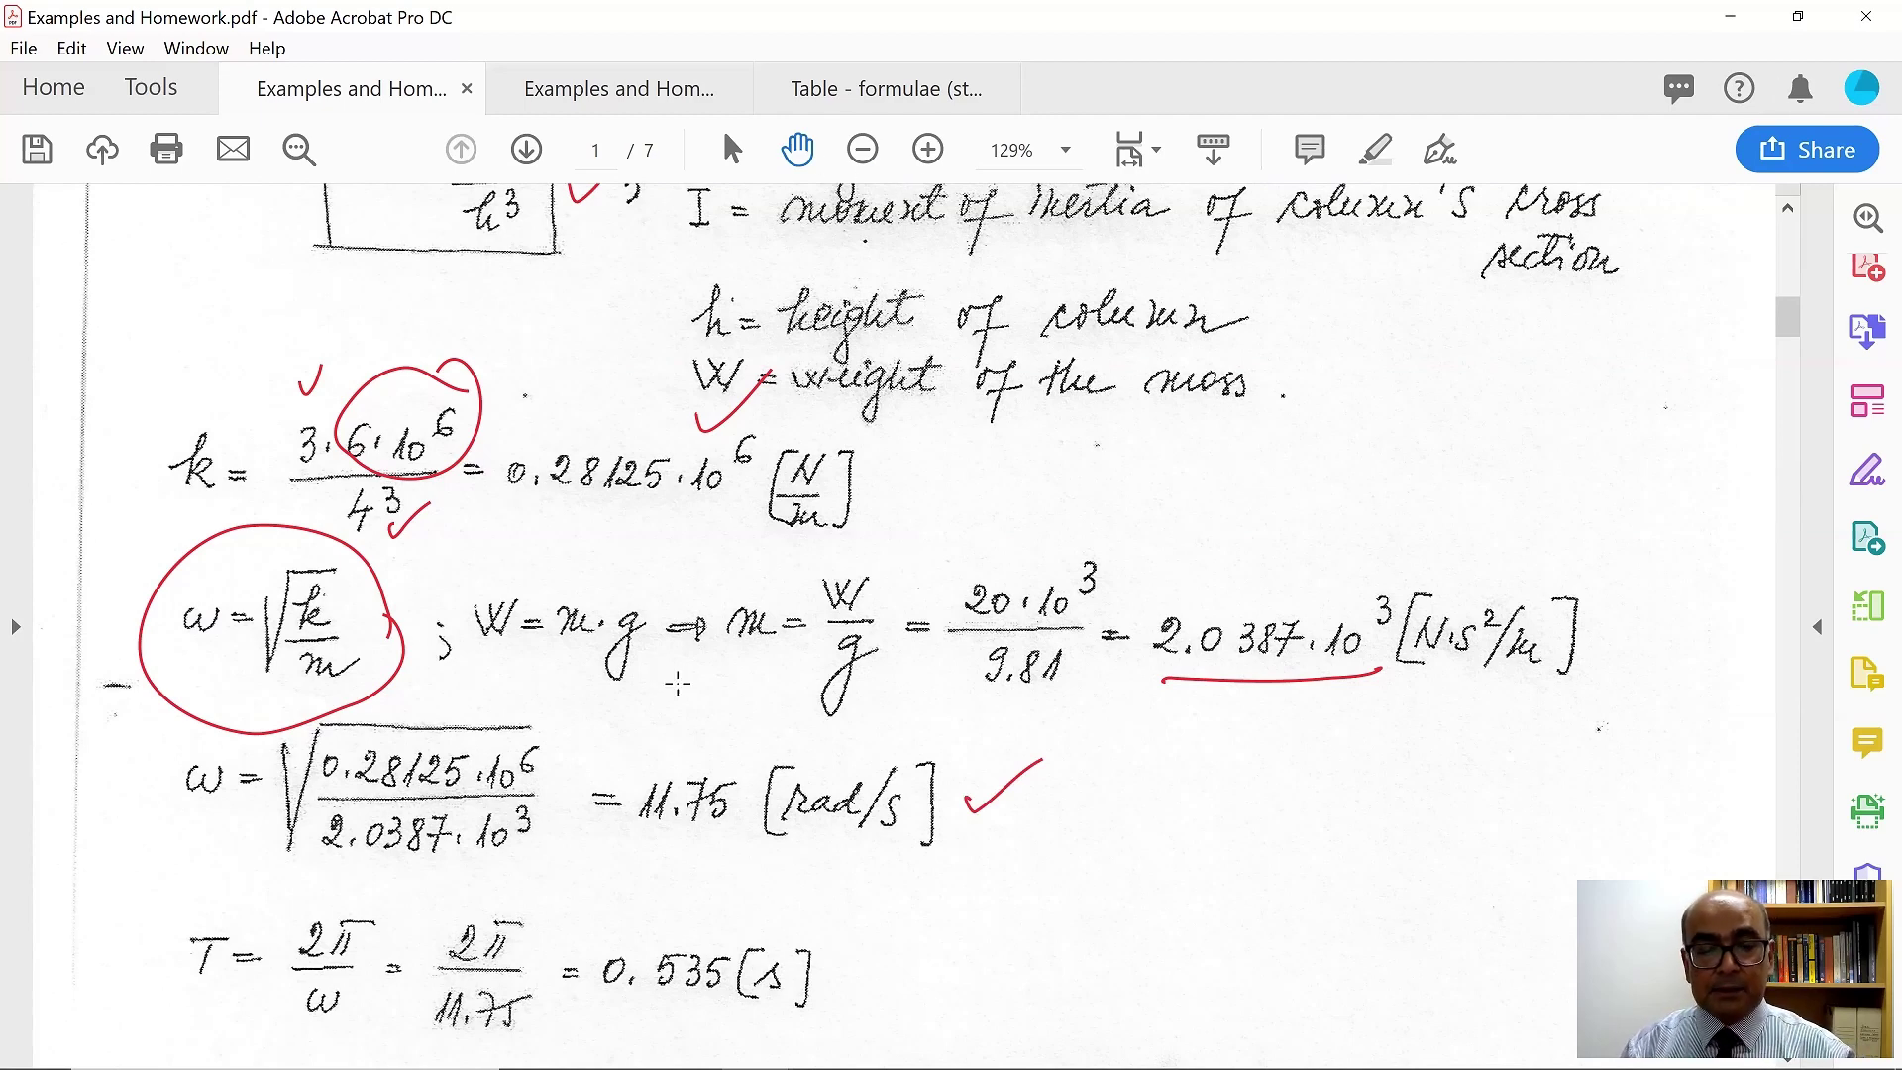
Tick the period 0.535 s and frequency 1.87 Hz results.
scroll(1314, 786, down, 1)
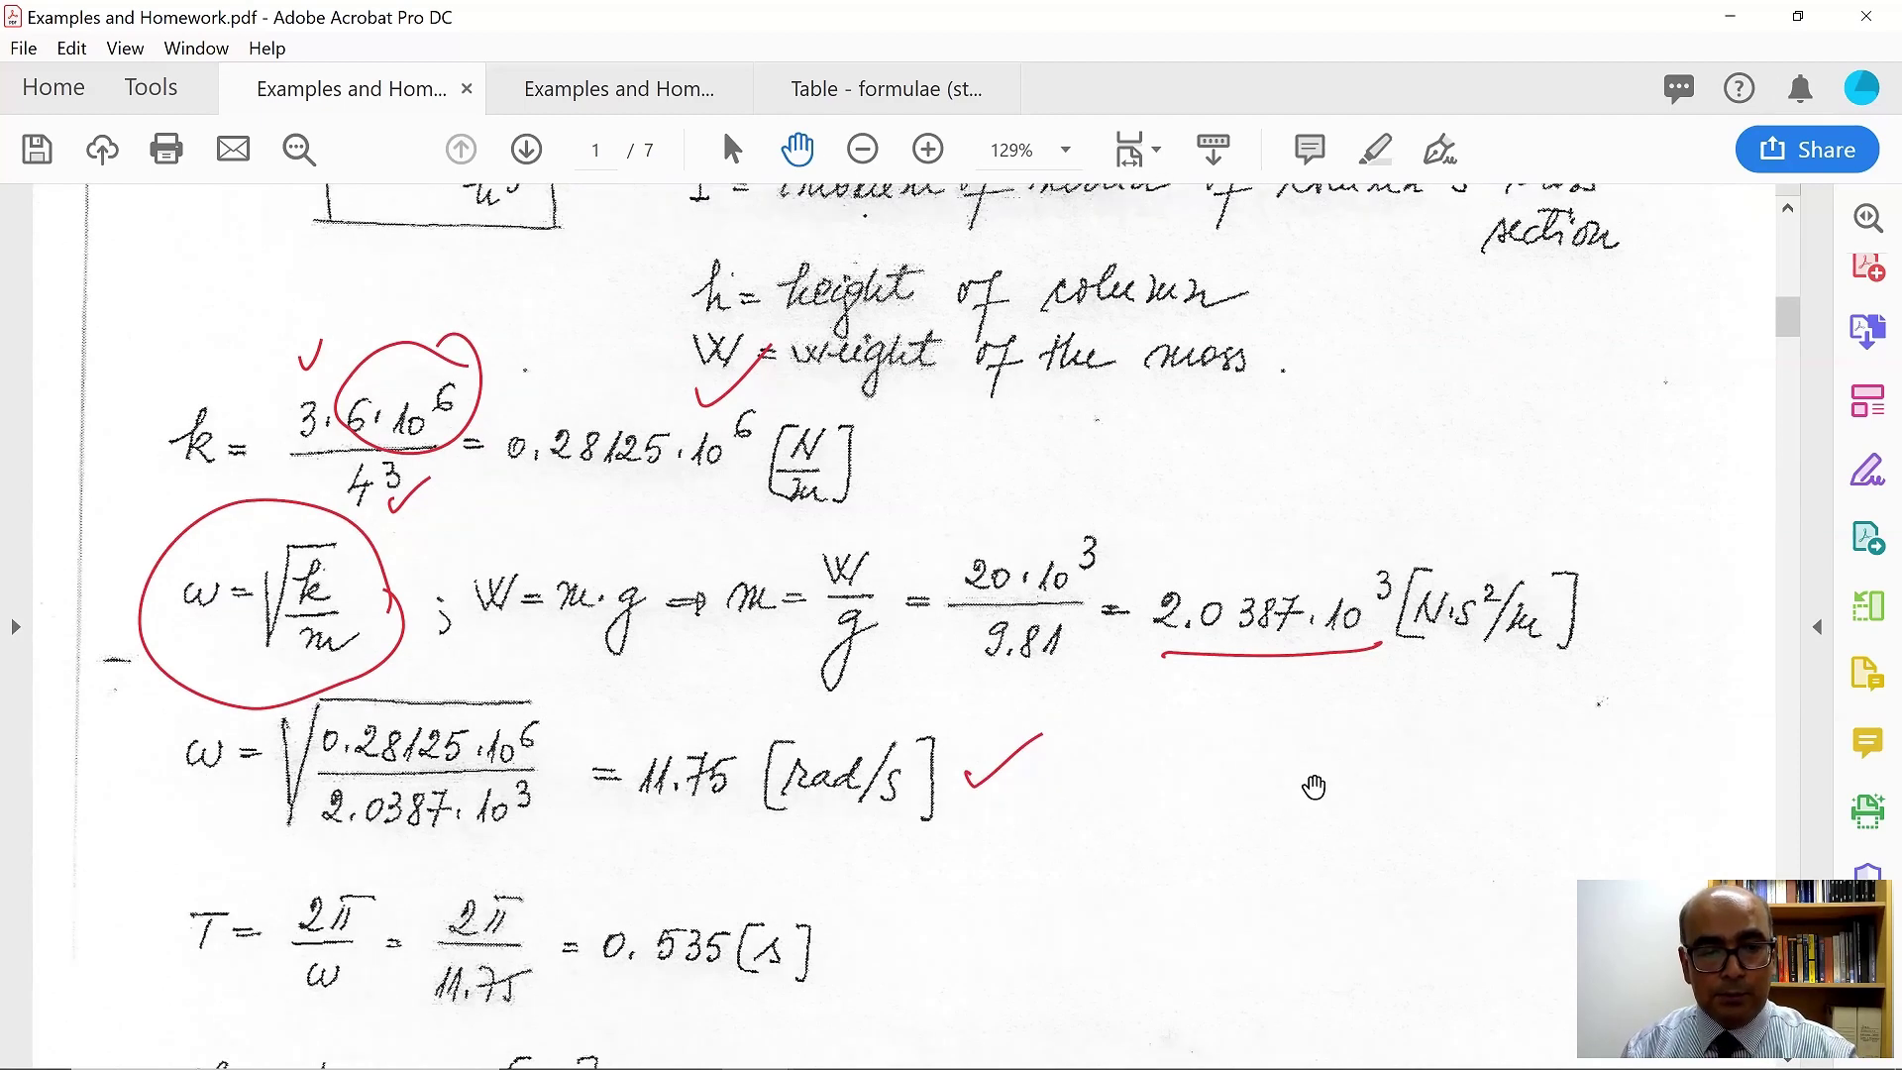
scroll(1288, 771, down, 3)
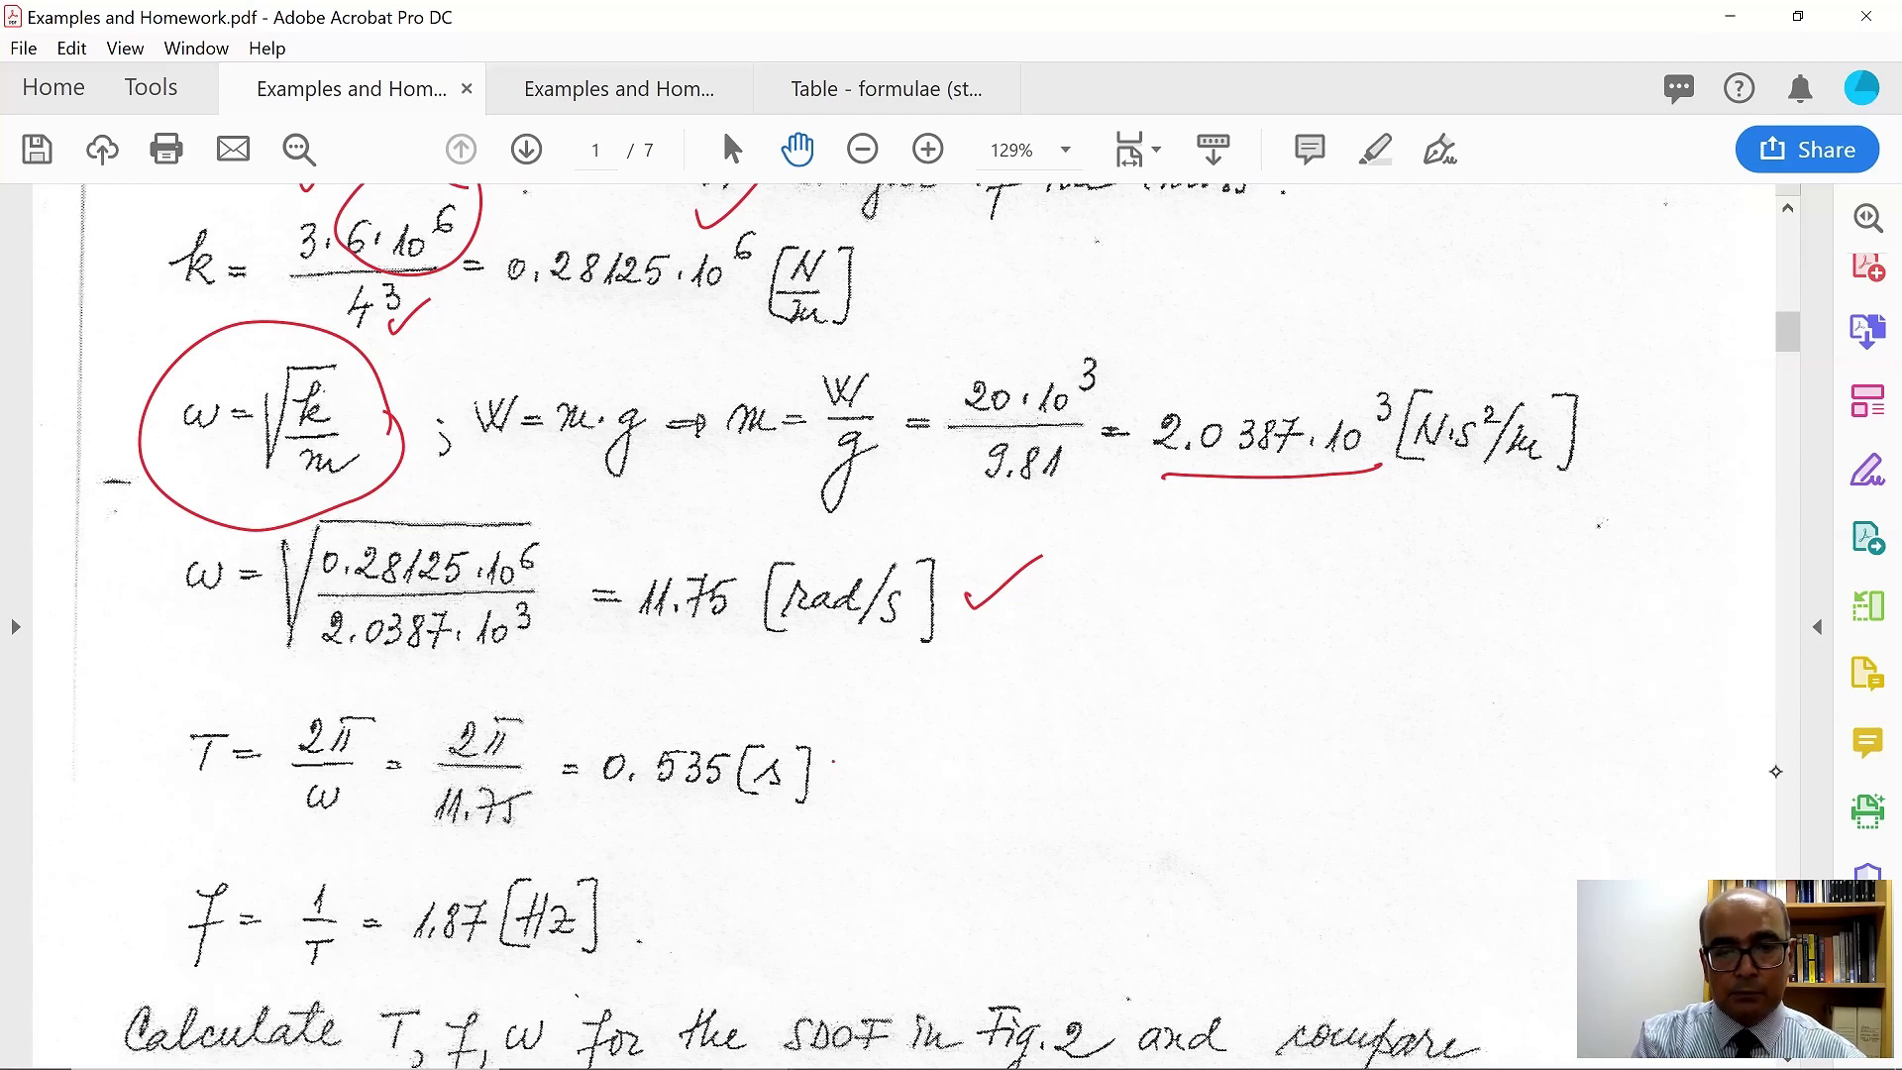
drag(830, 761, 873, 738)
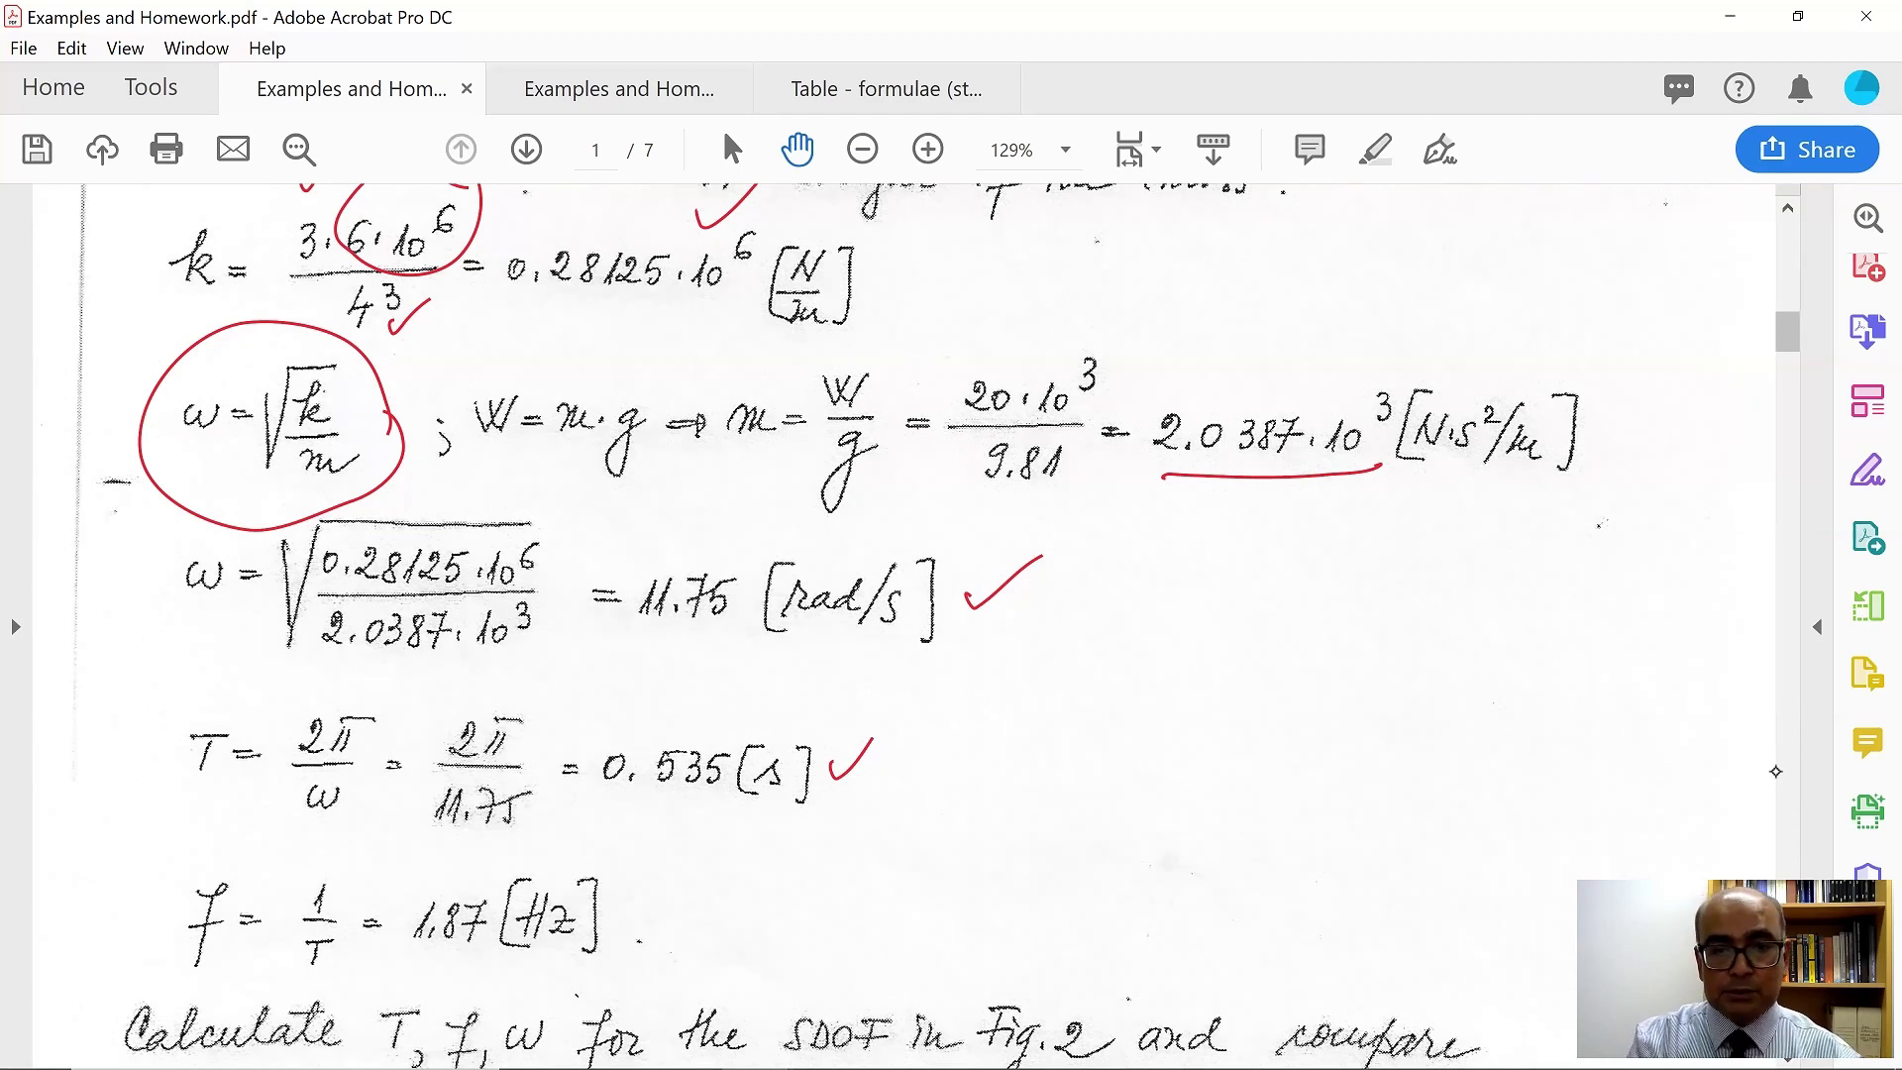
drag(629, 634, 728, 633)
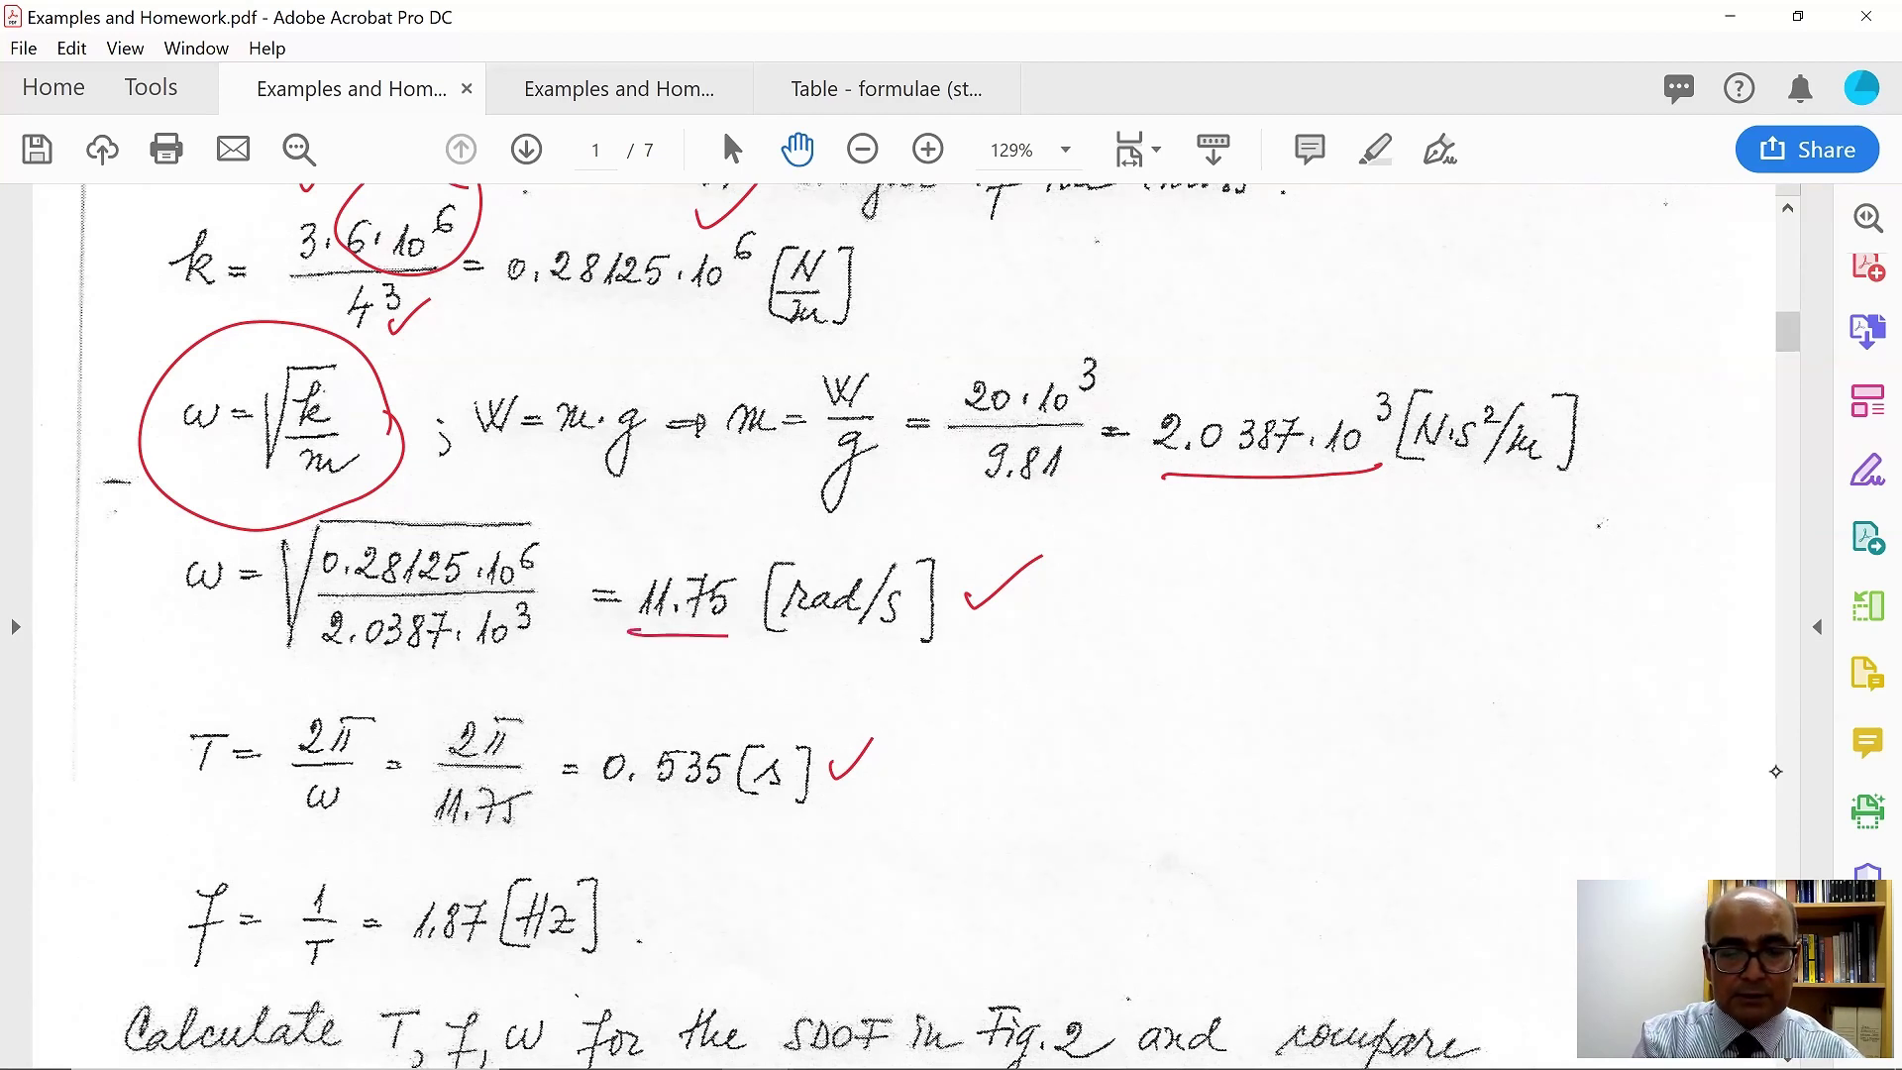
drag(635, 892, 690, 862)
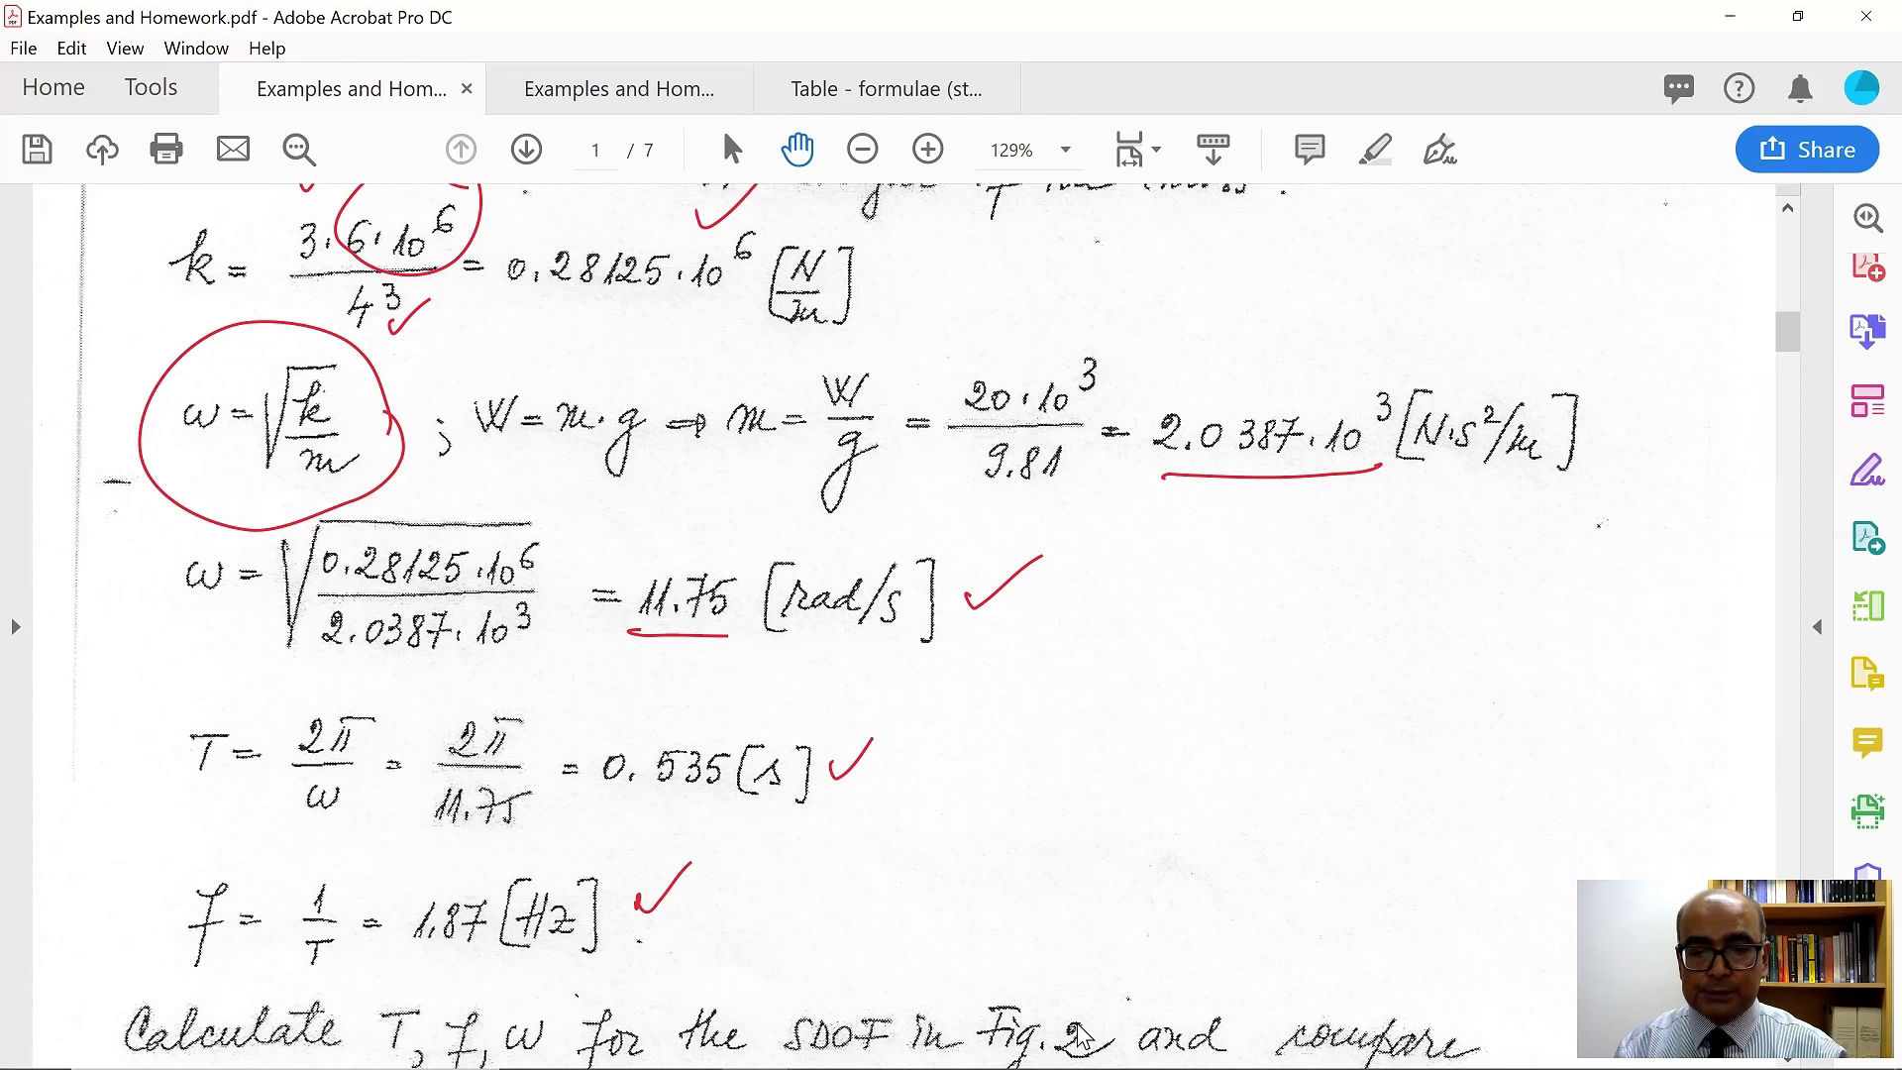
Compare monitor values 11.735 rad/time and 1.8678 cycles/time against the hand-calculation PDF.
click(1040, 892)
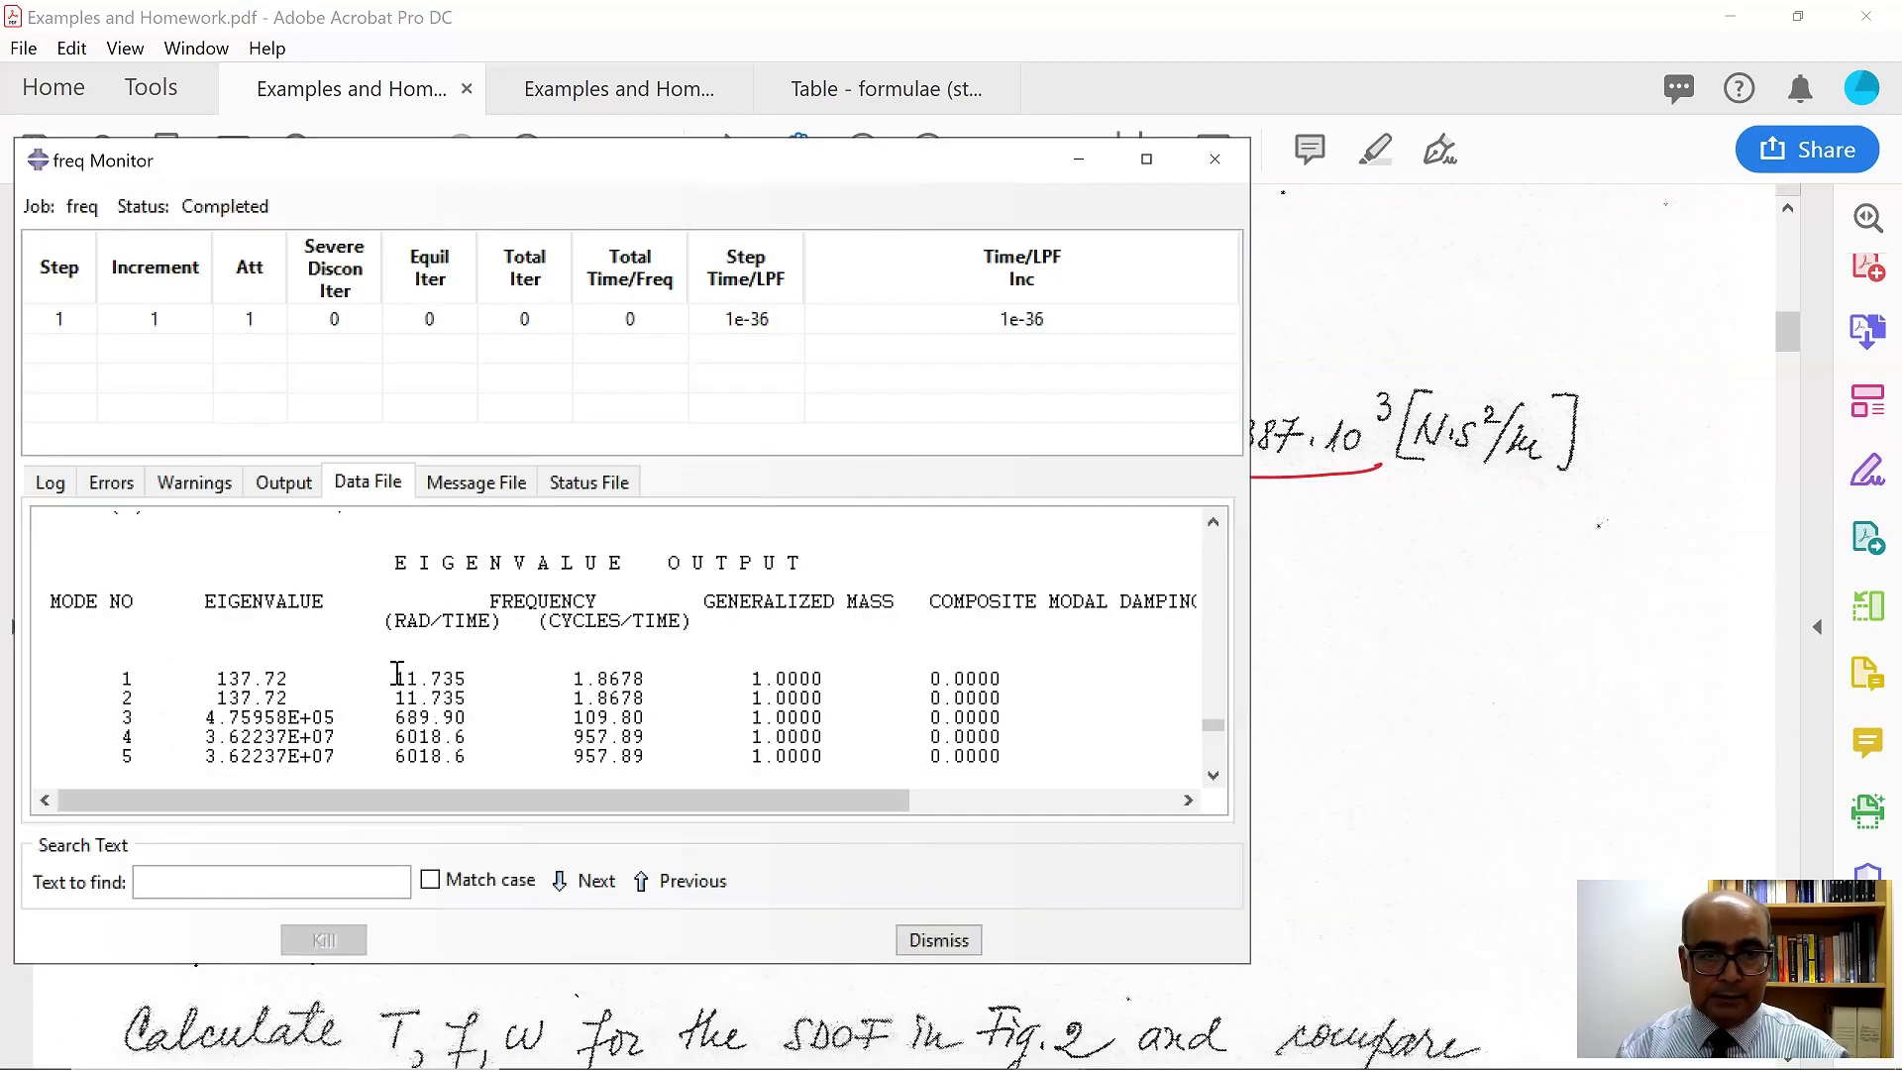
drag(395, 678, 466, 677)
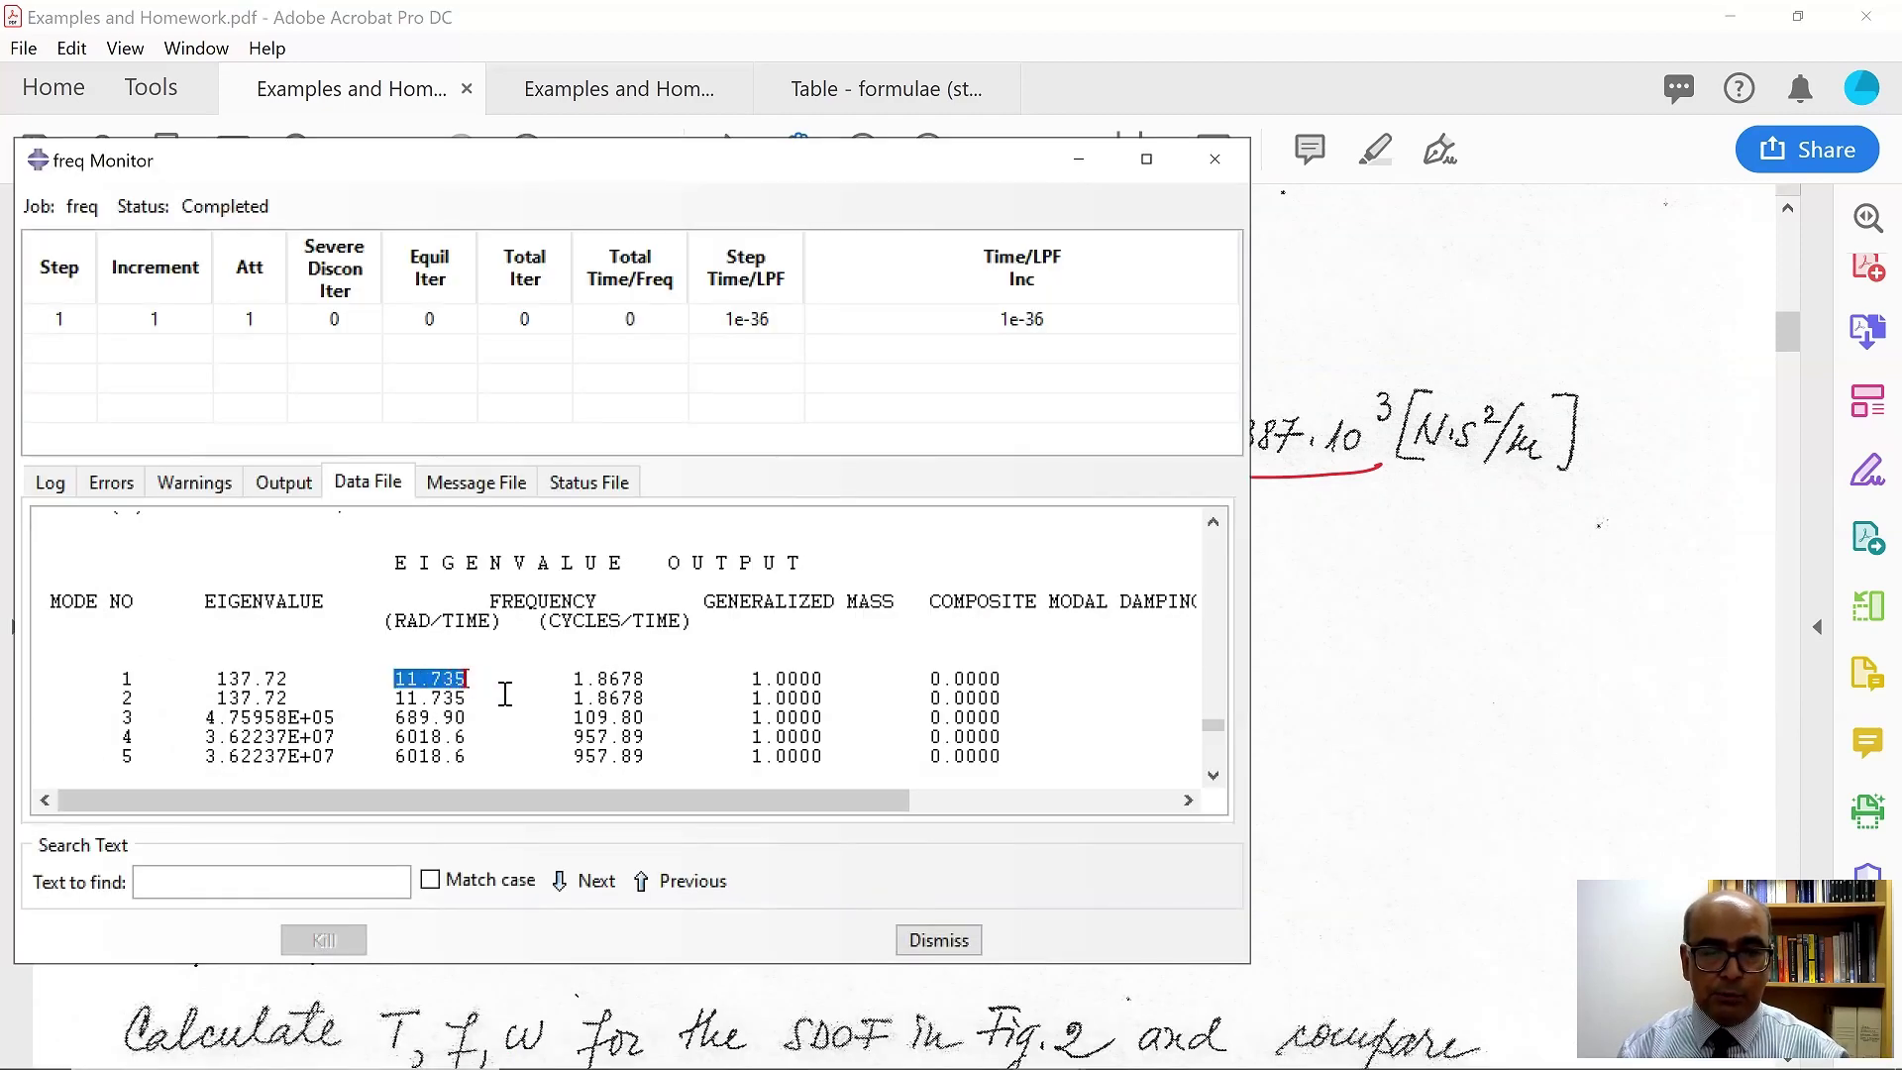
mouse_move(897, 1037)
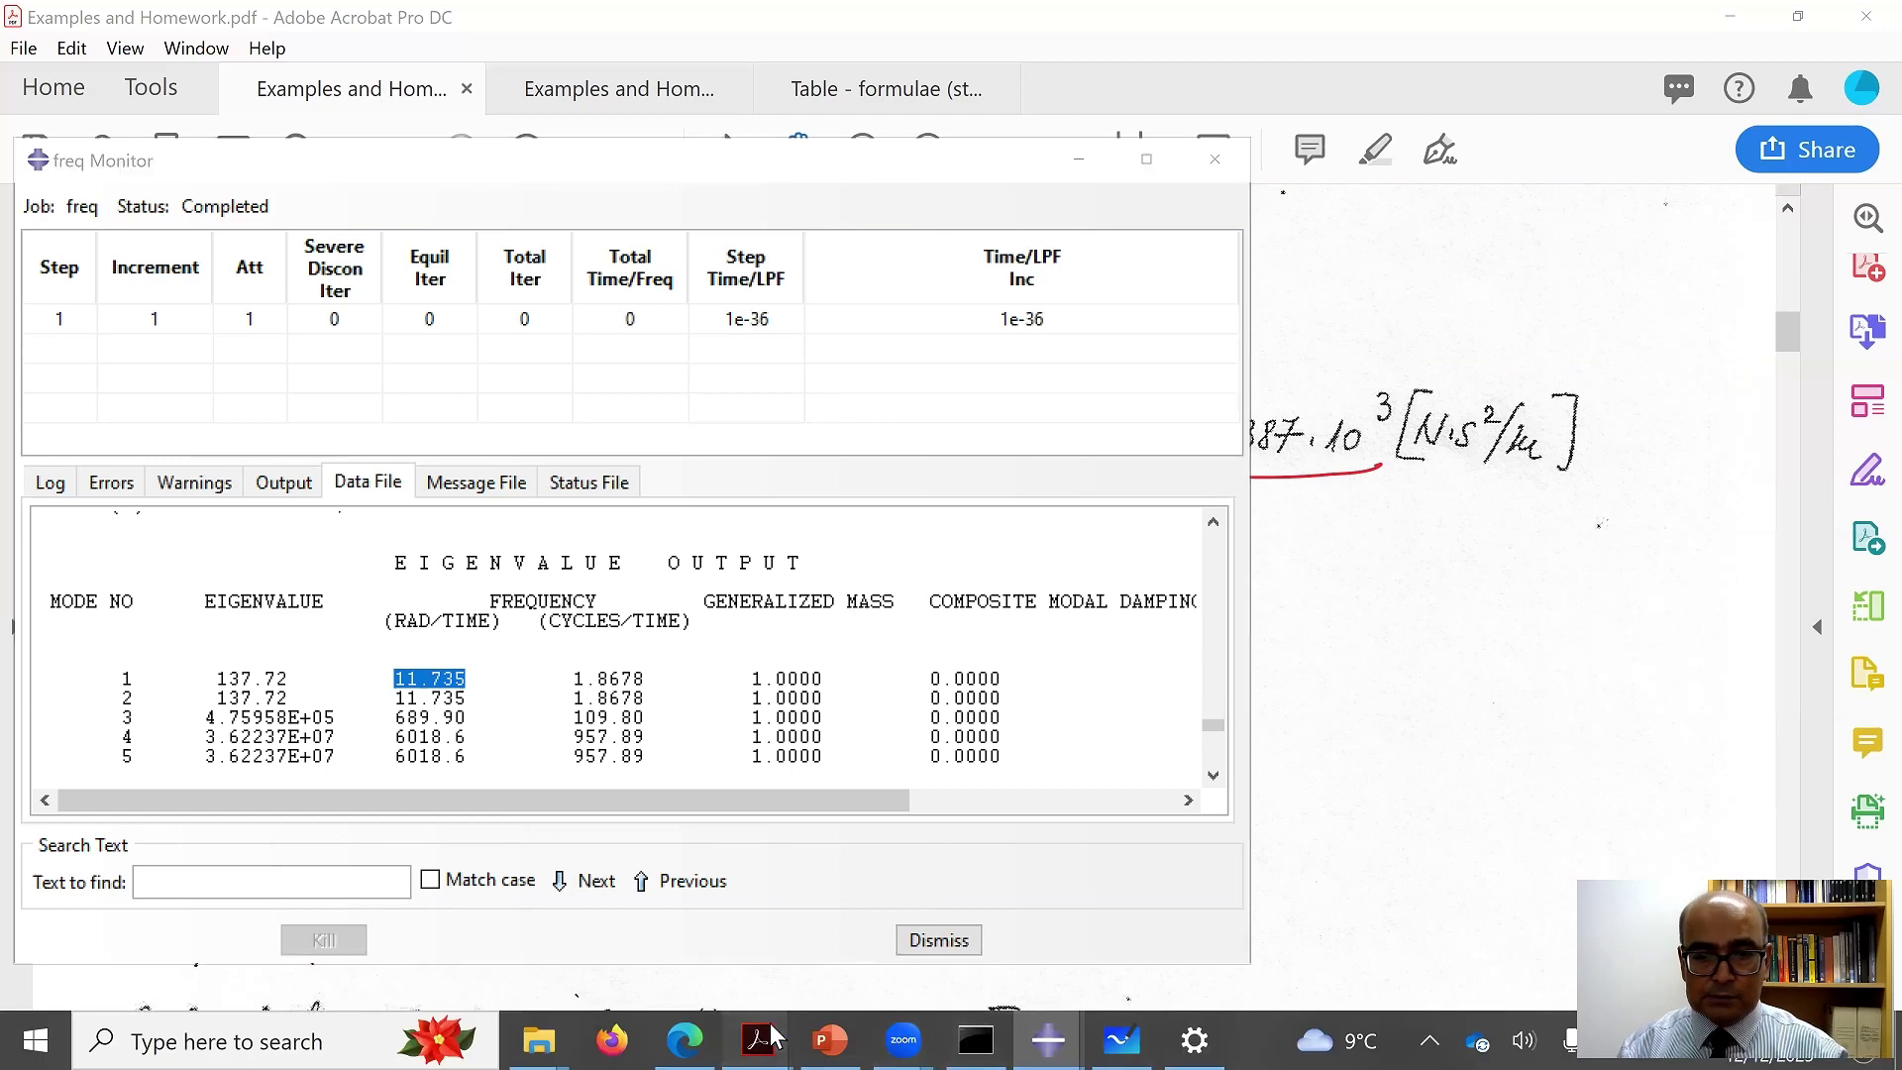
mouse_move(758, 1038)
click(495, 902)
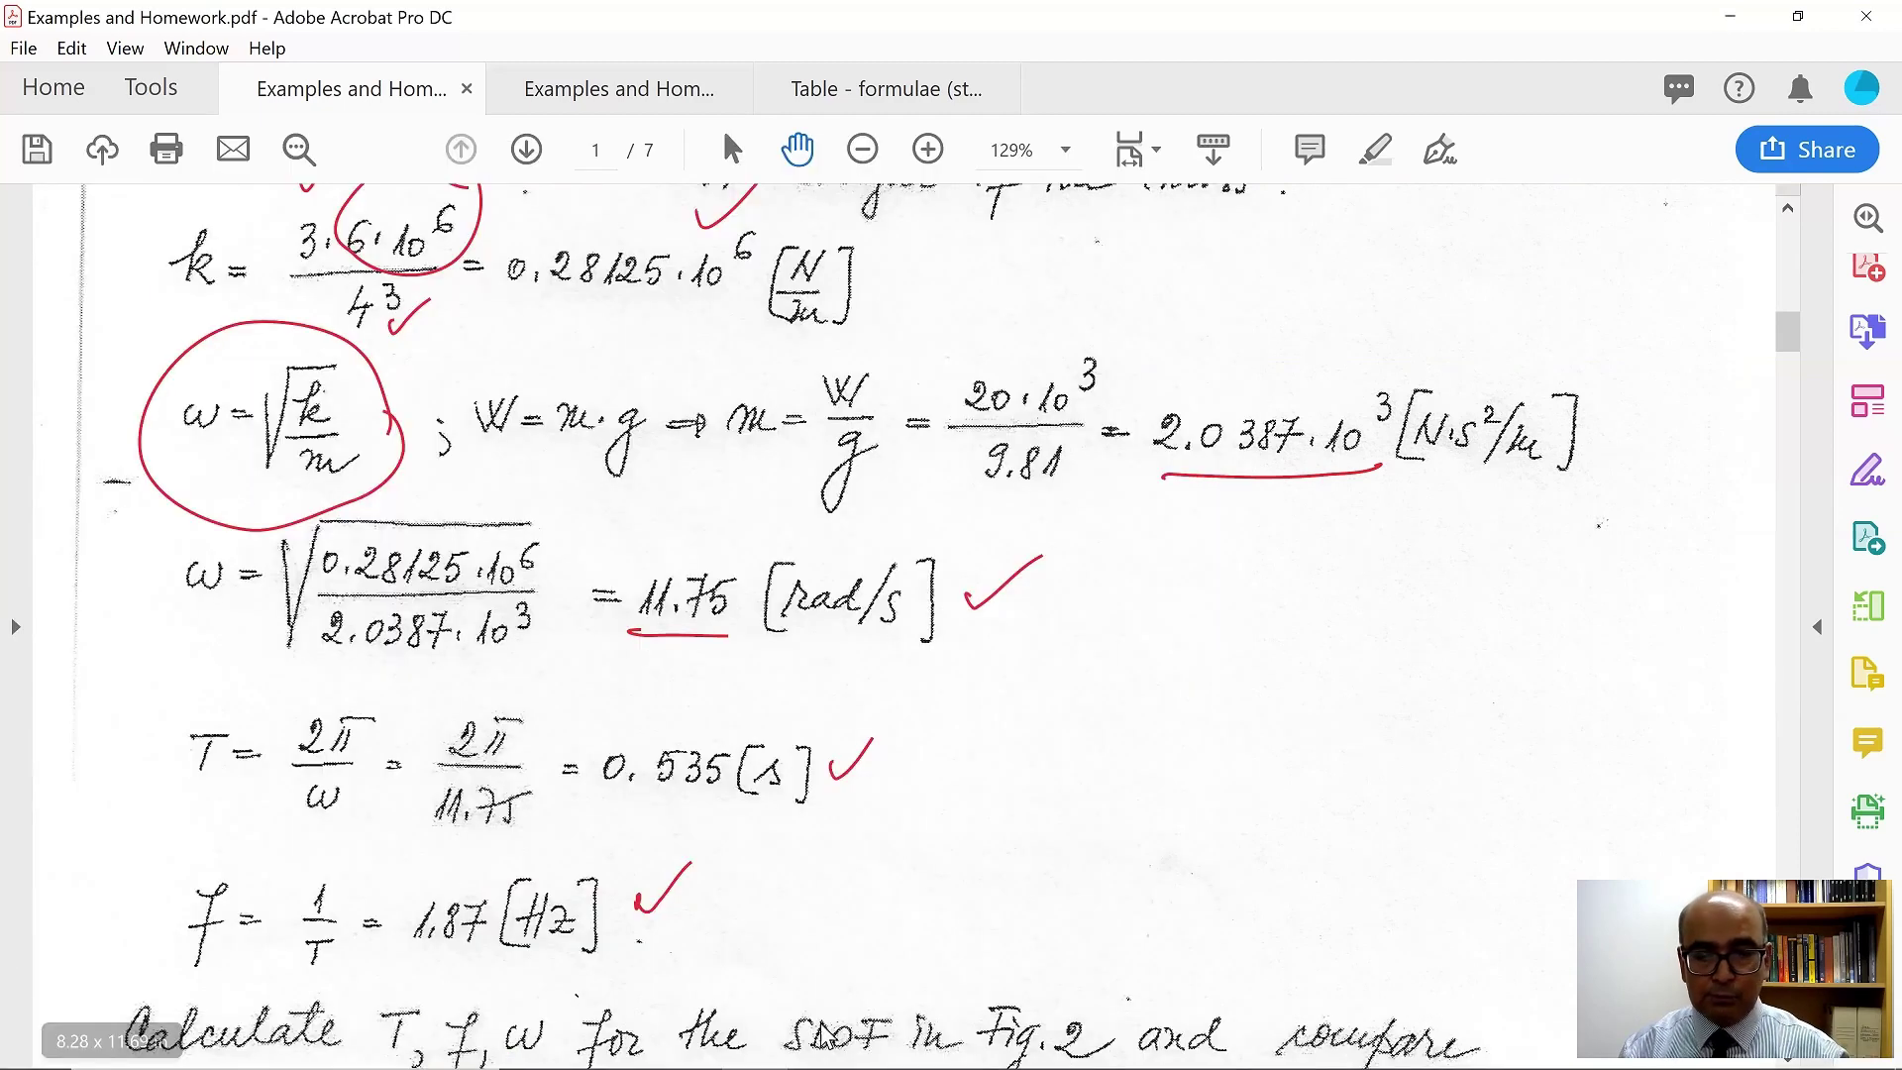
key(alt+Tab)
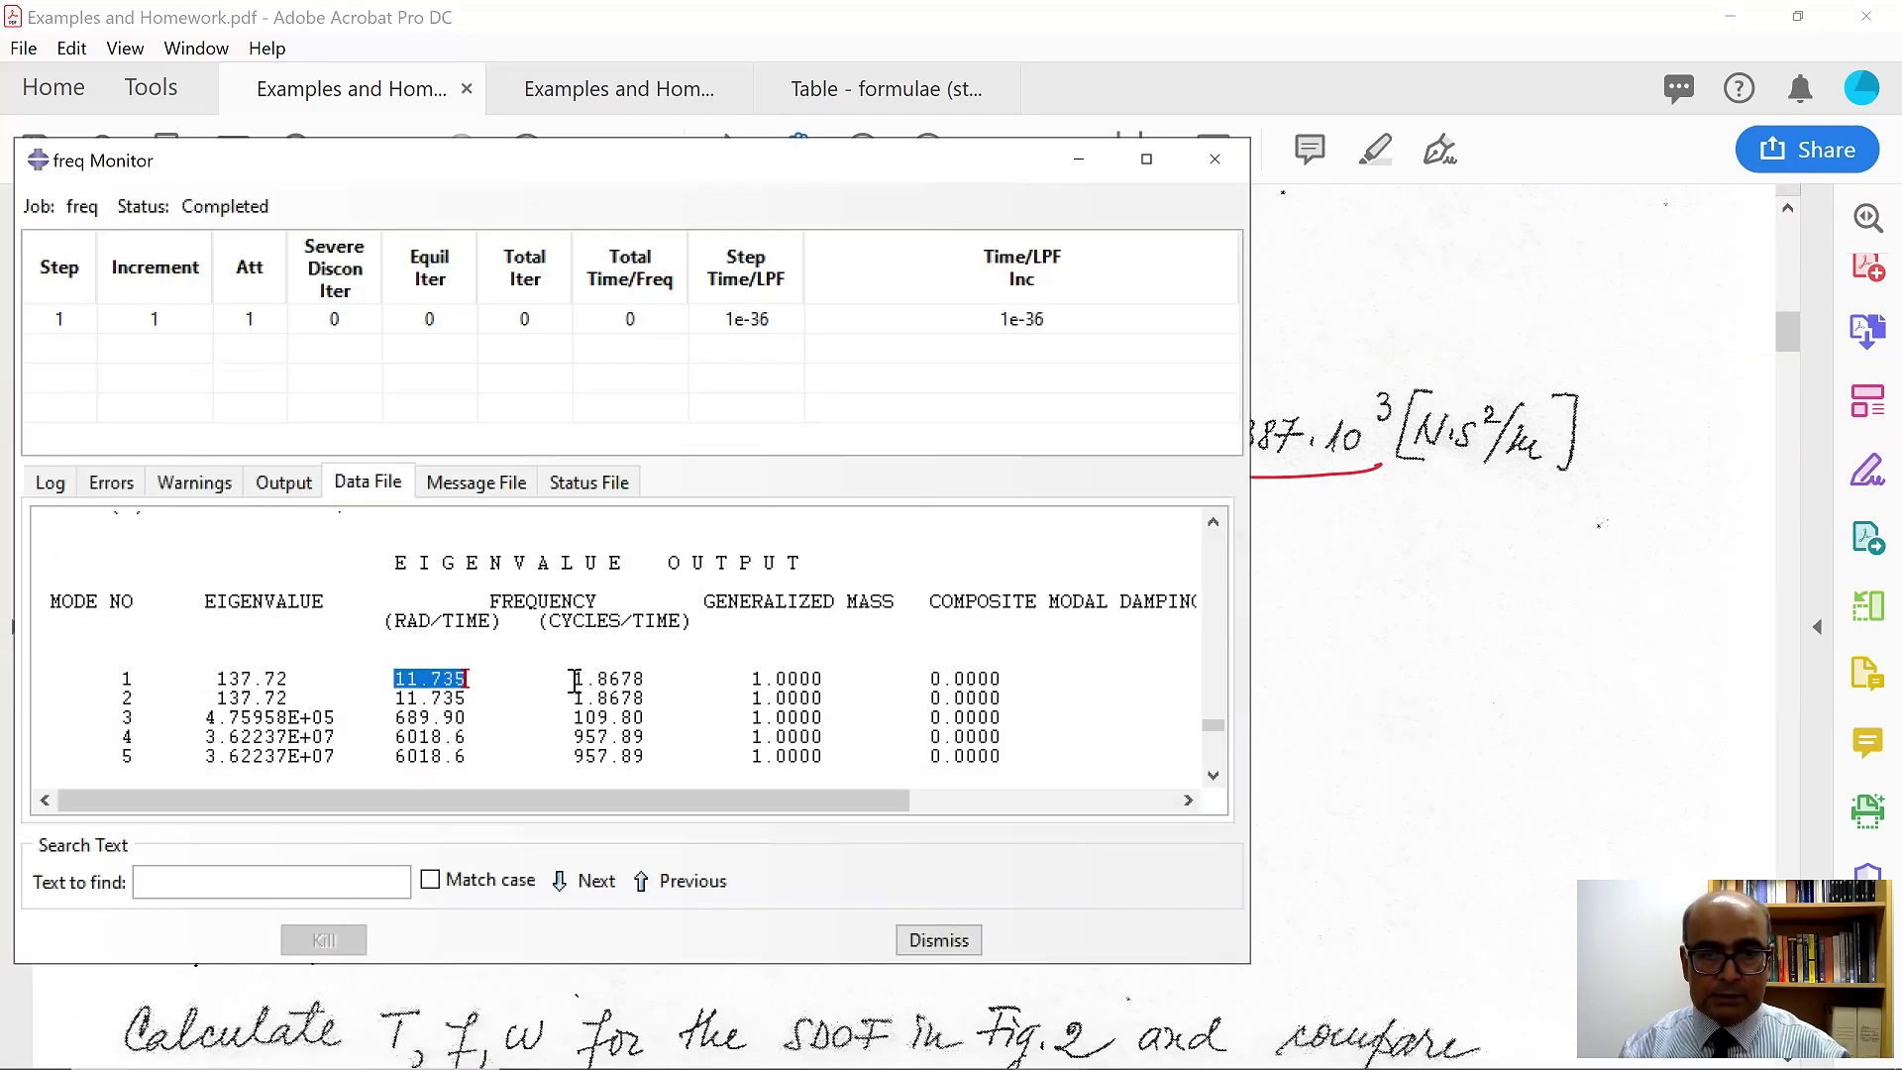
drag(575, 680, 660, 677)
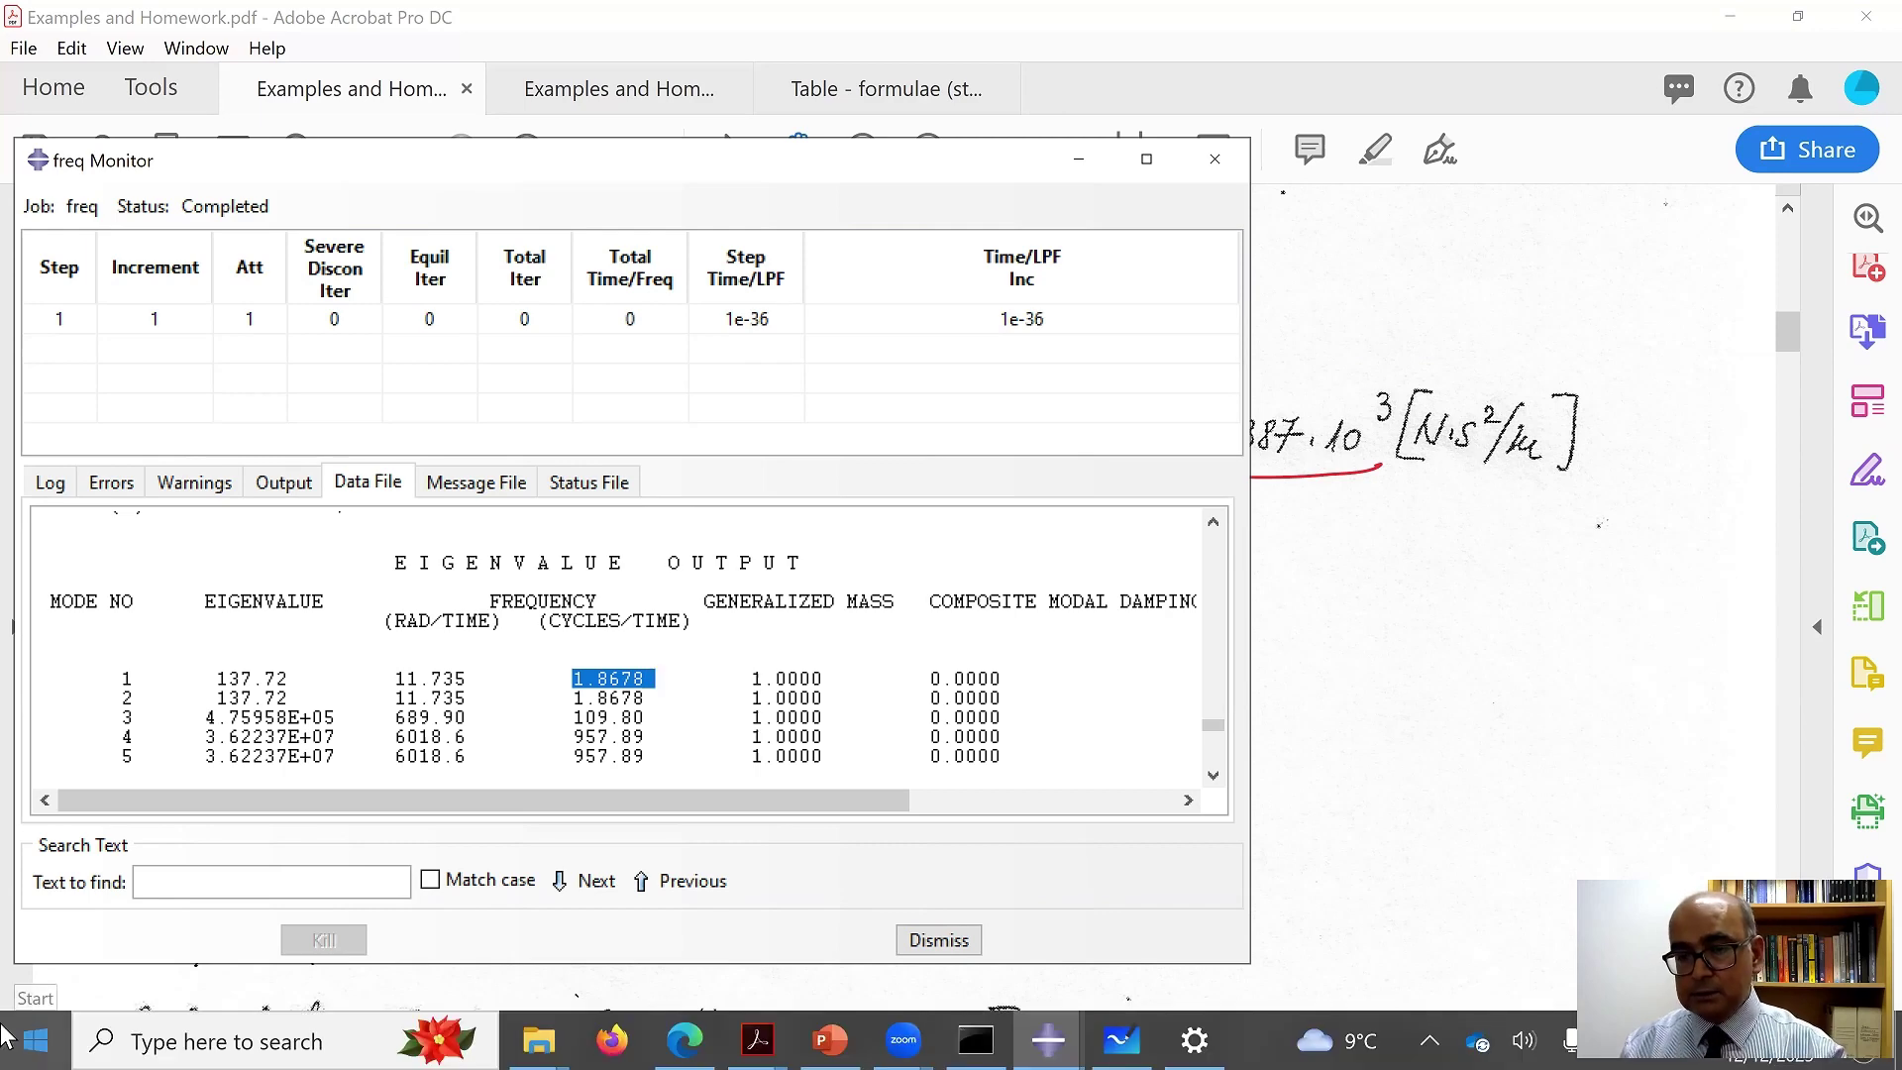
click(1040, 1050)
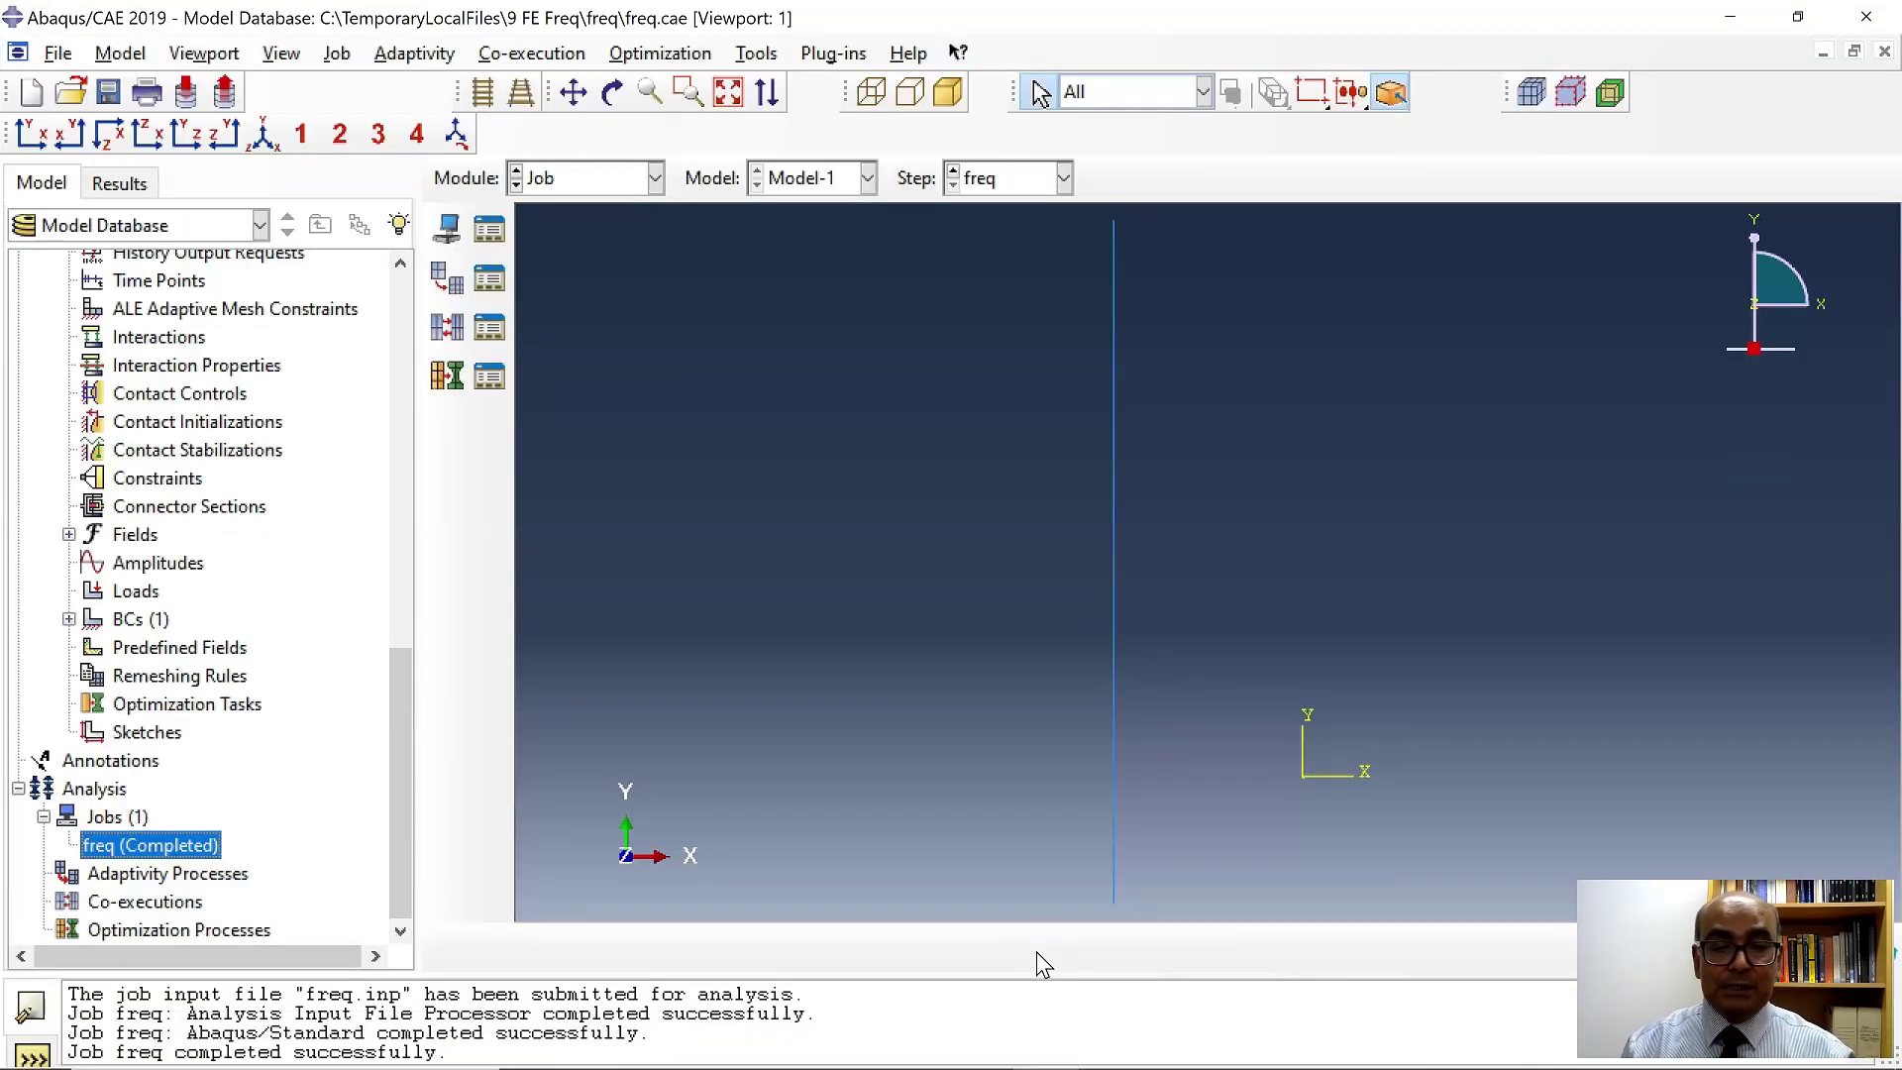
Open the freq job's results in freq.odb and review the available steps and frames.
right_click(158, 846)
click(309, 988)
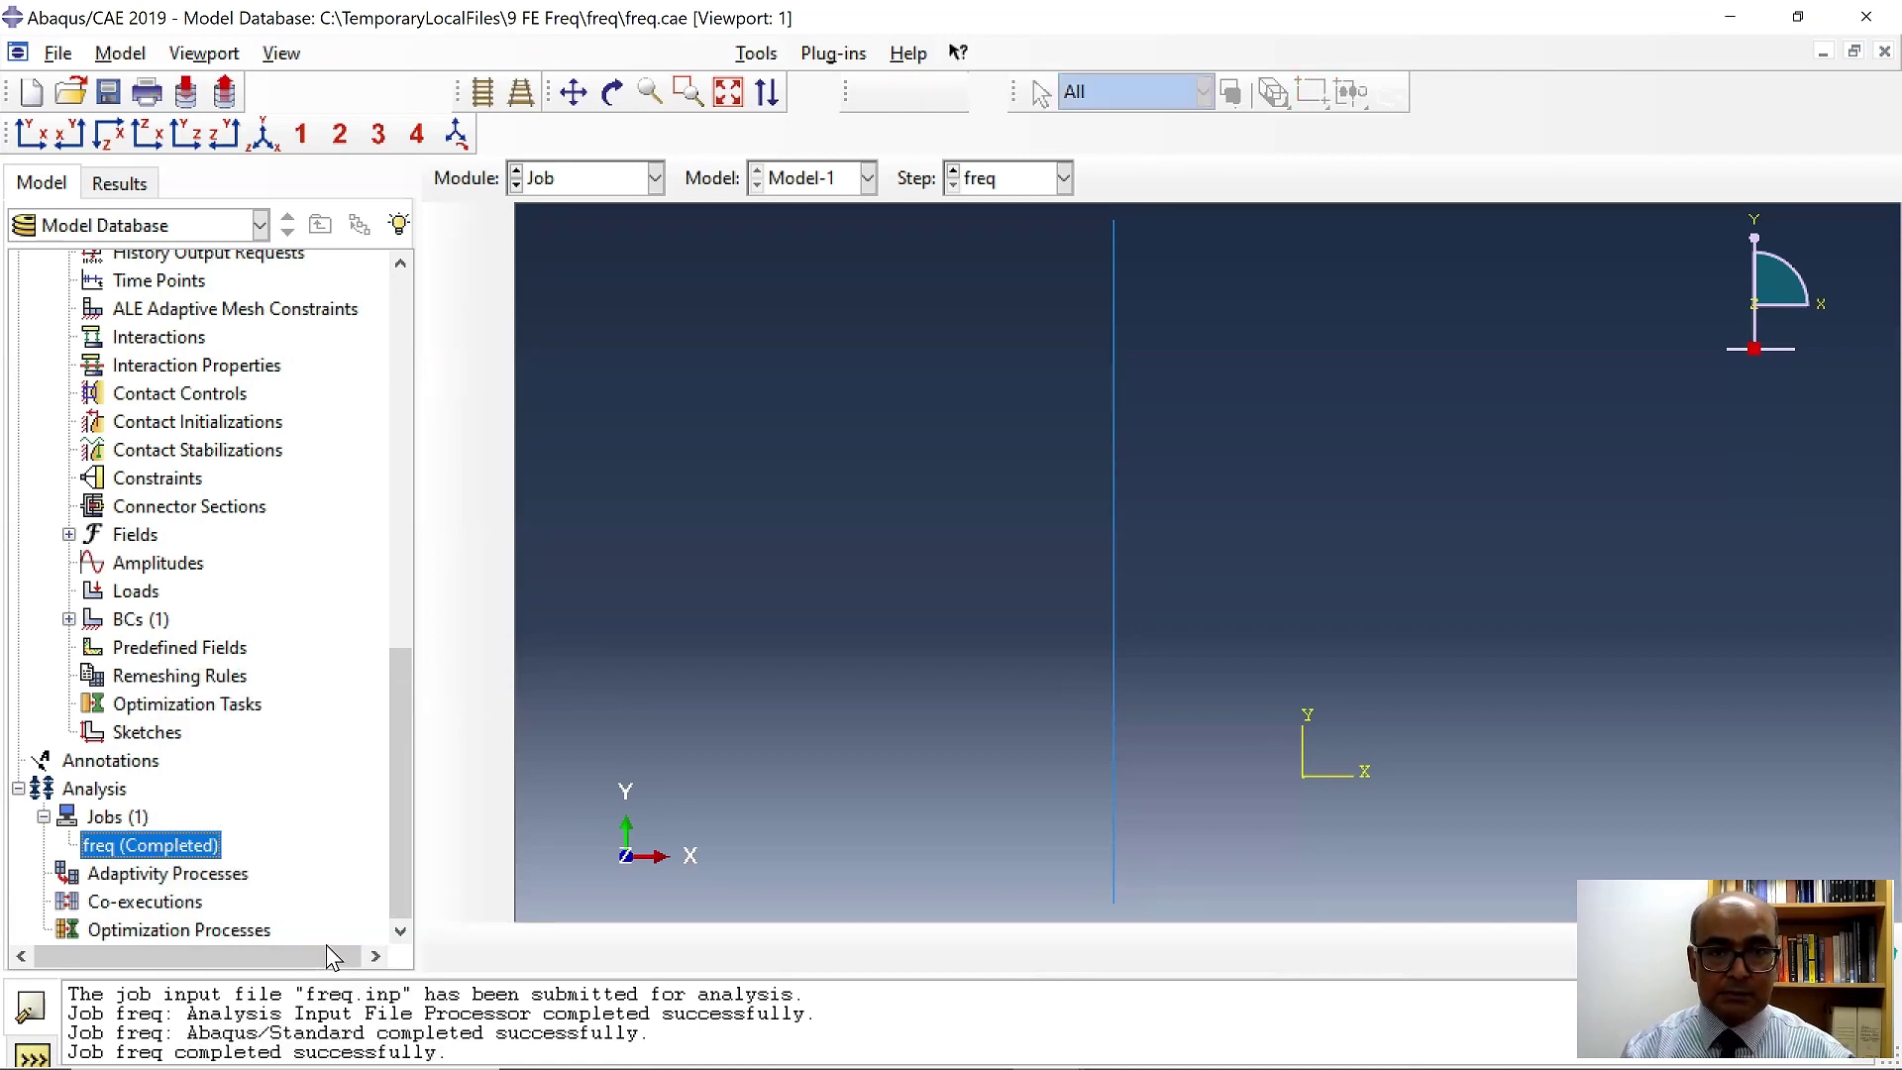
click(352, 53)
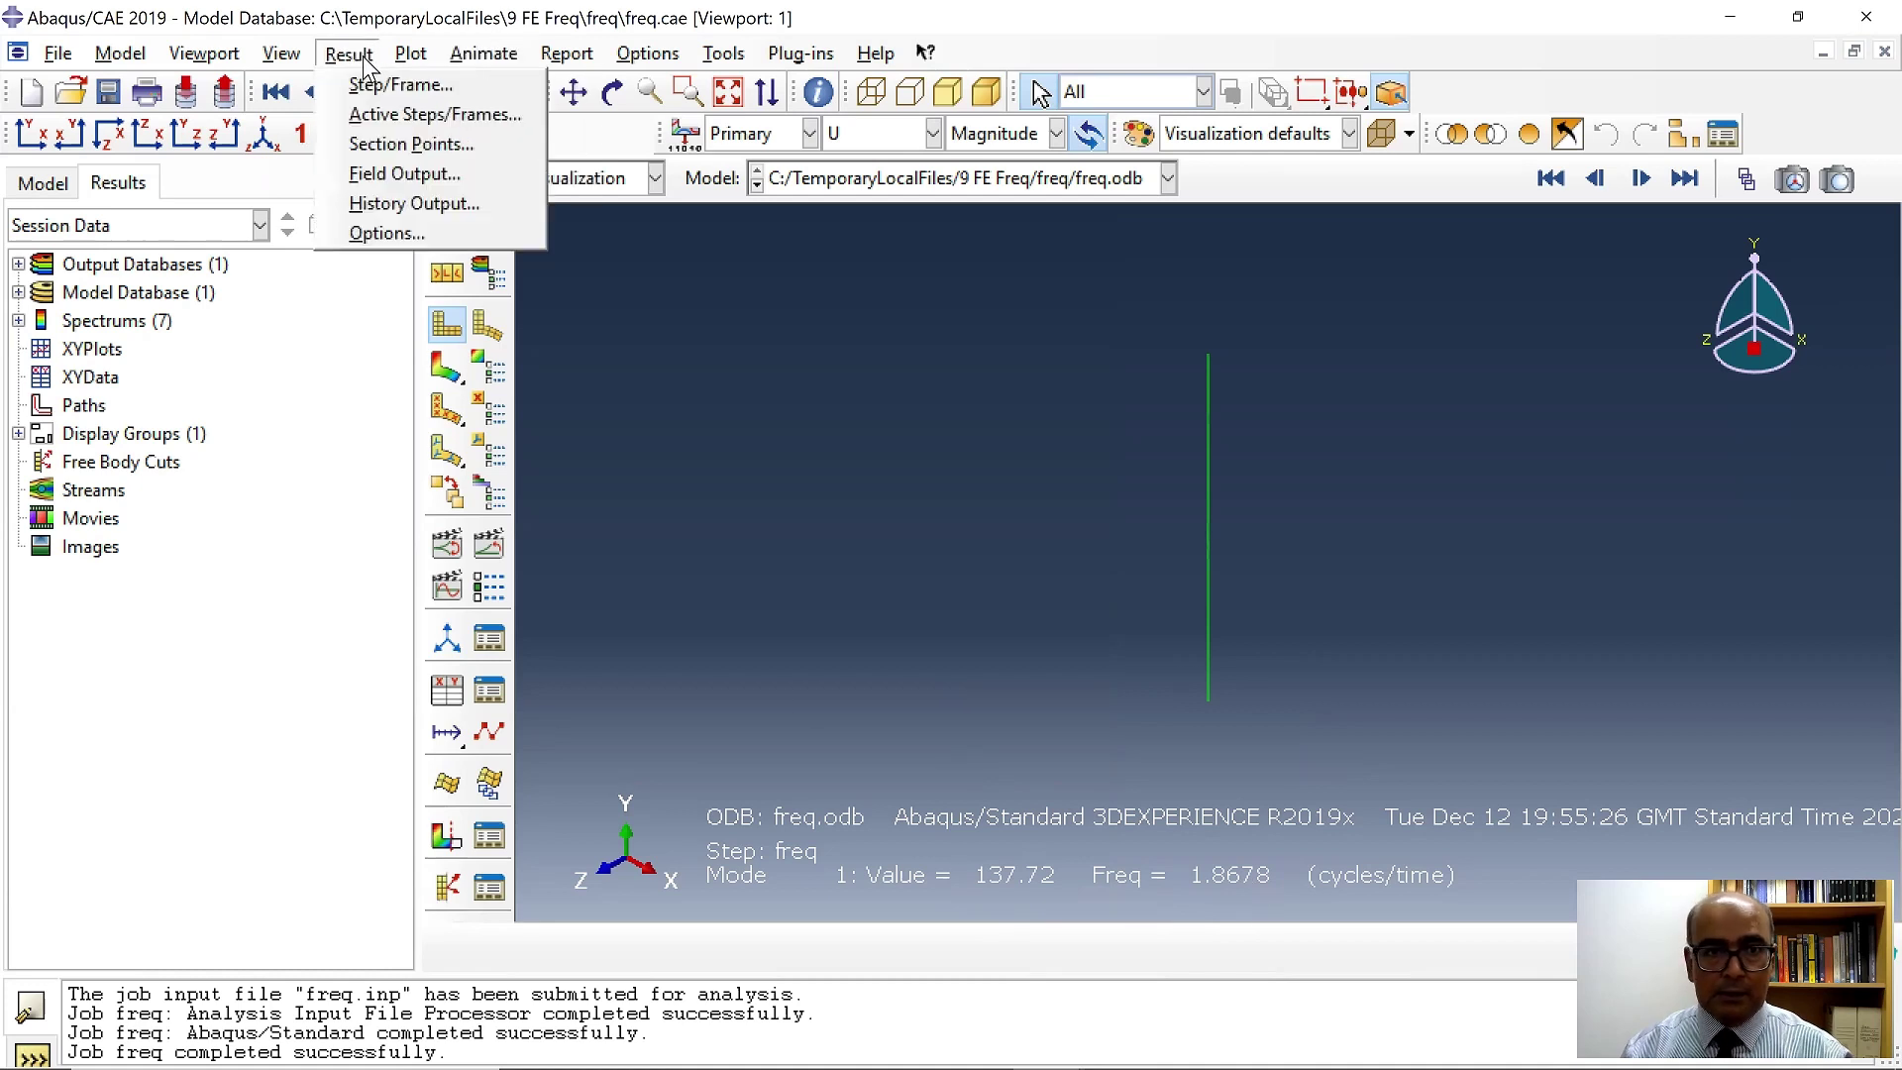
click(382, 85)
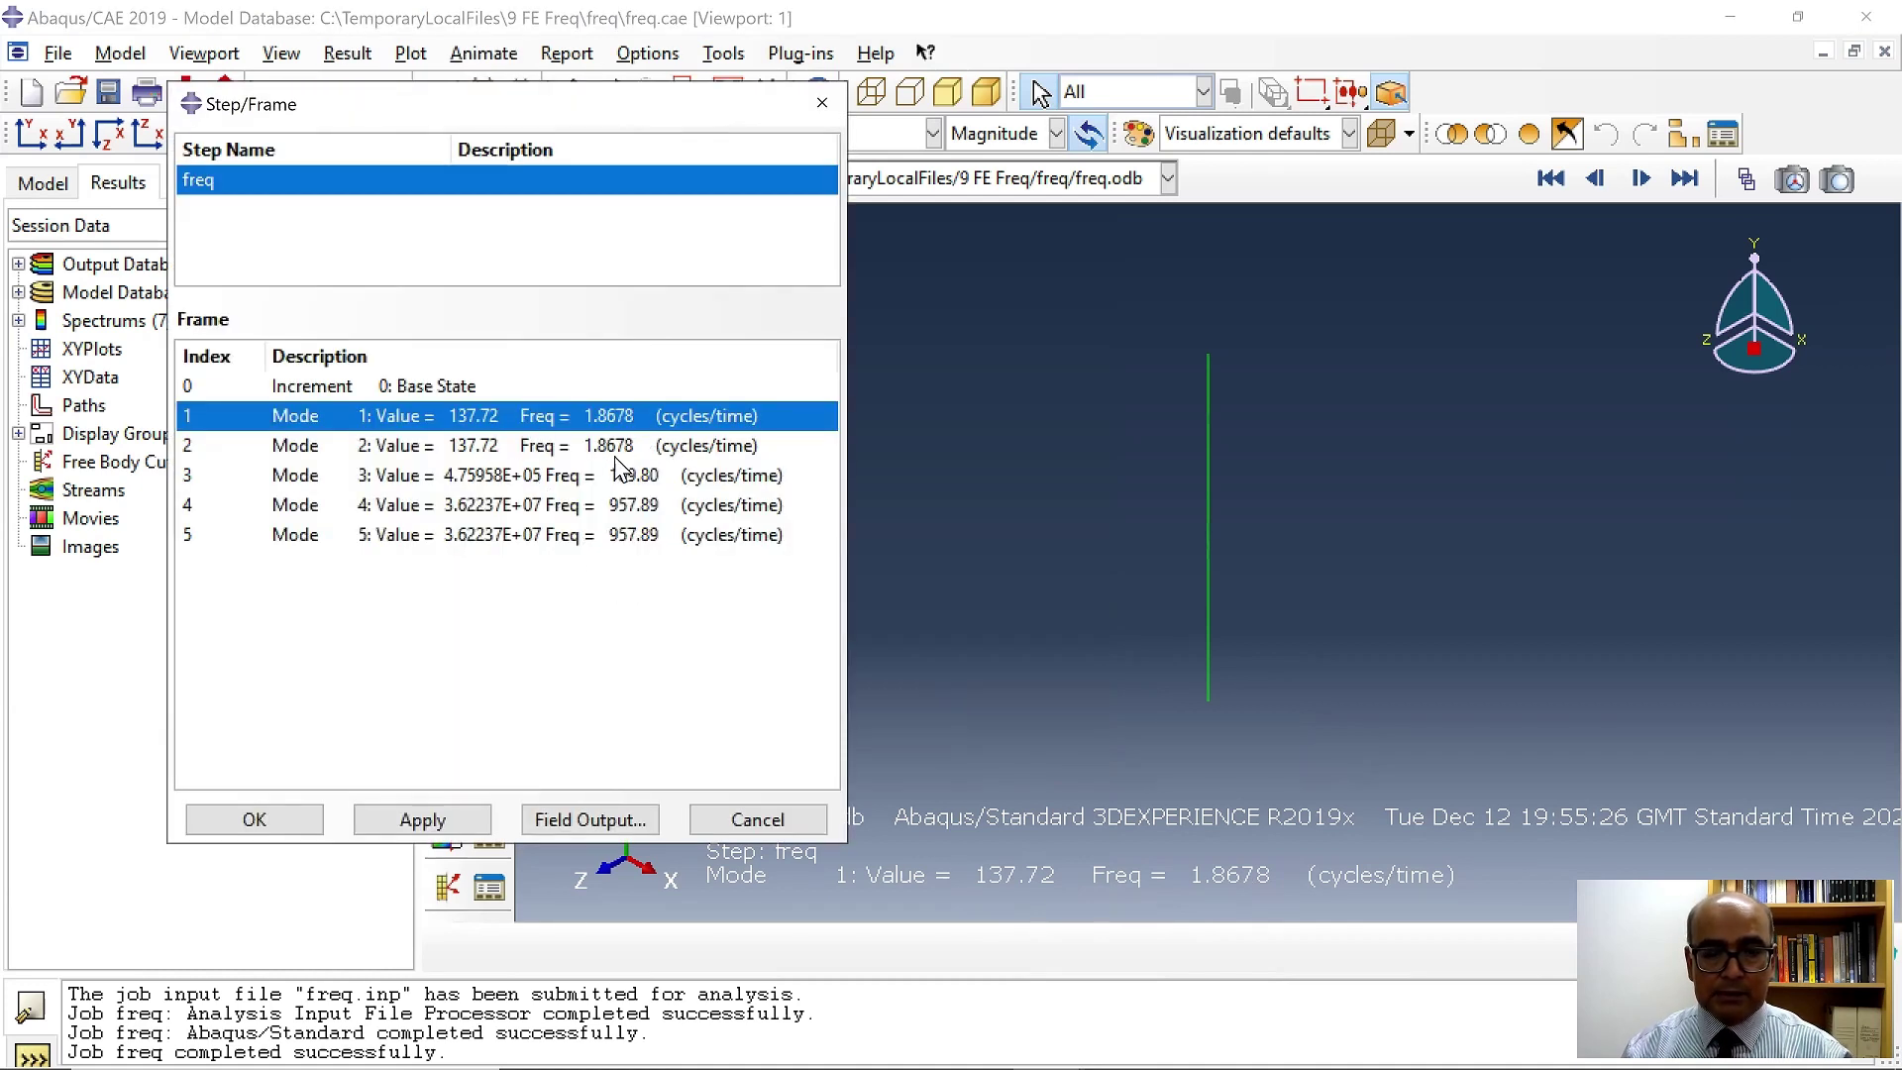
key(Escape)
Render beam profiles, plot the U-magnitude contour, and show the 1.8678 cycles/time bending mode.
click(203, 53)
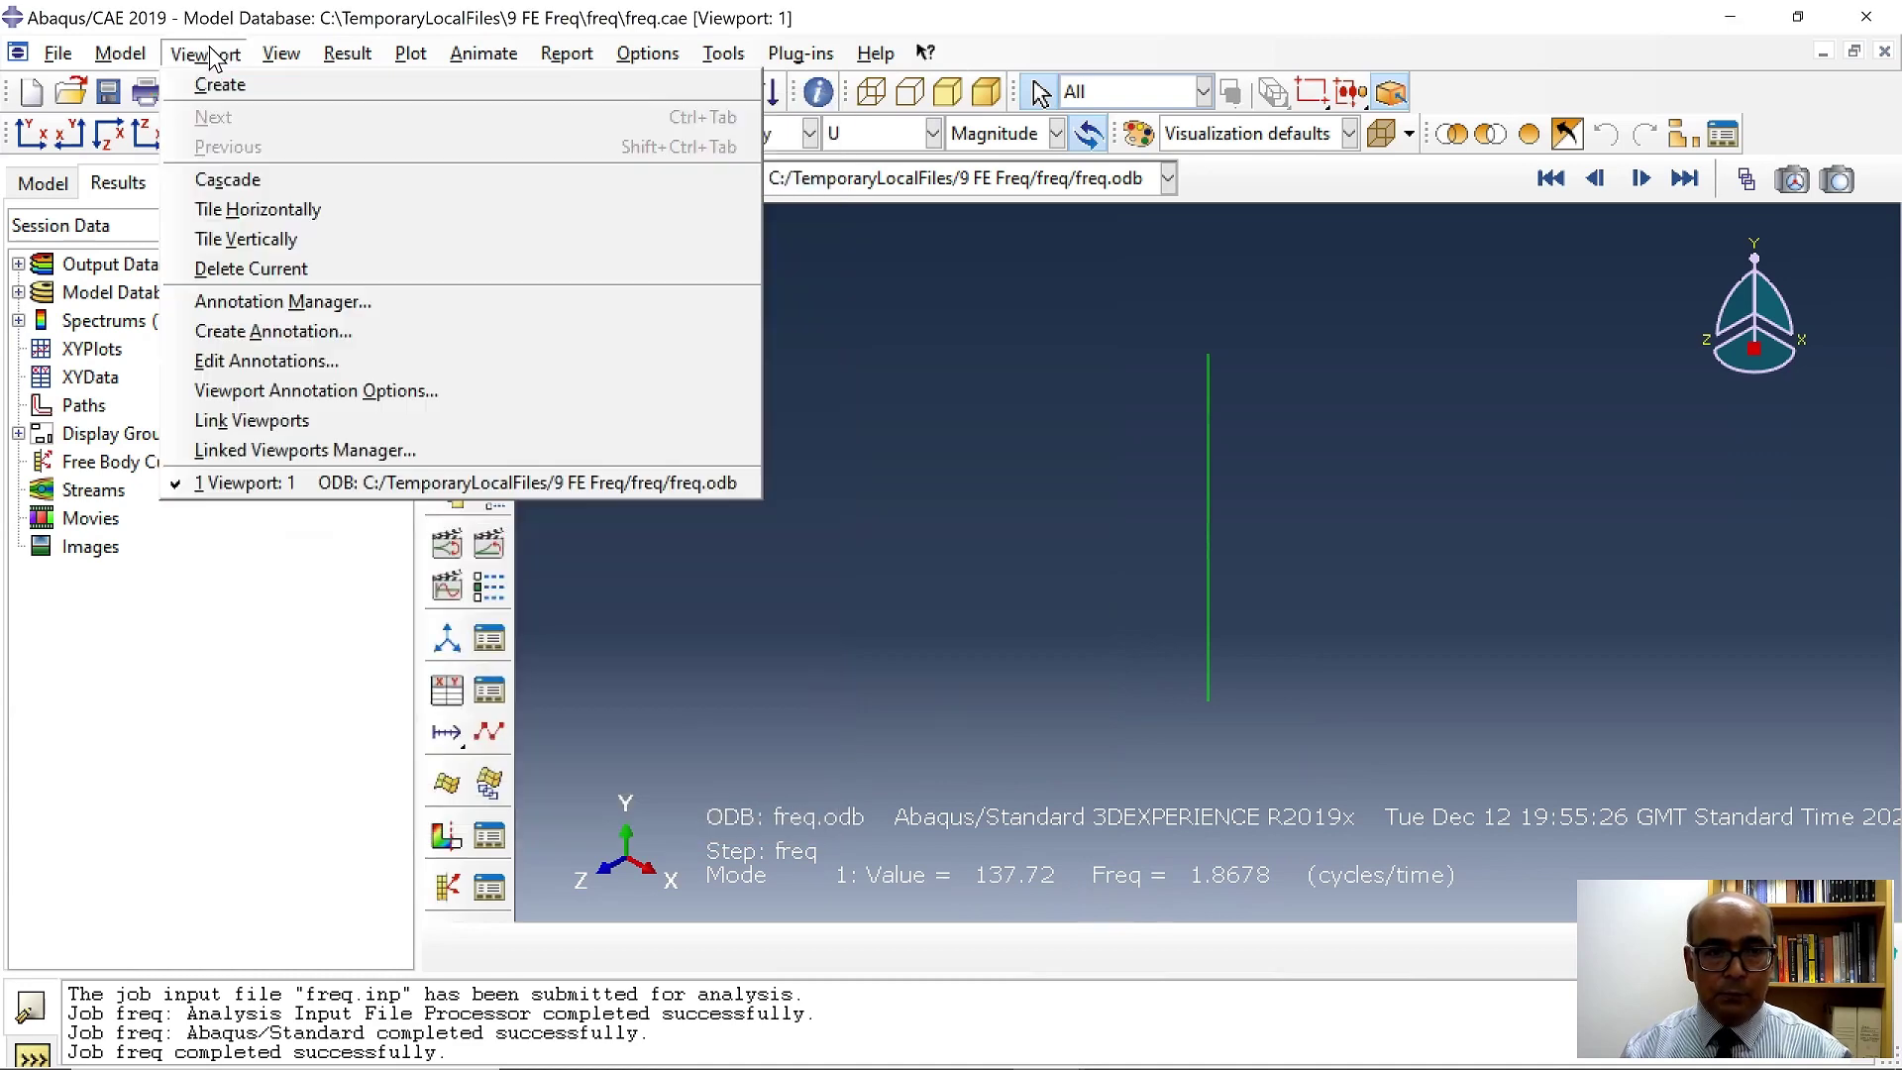
click(281, 53)
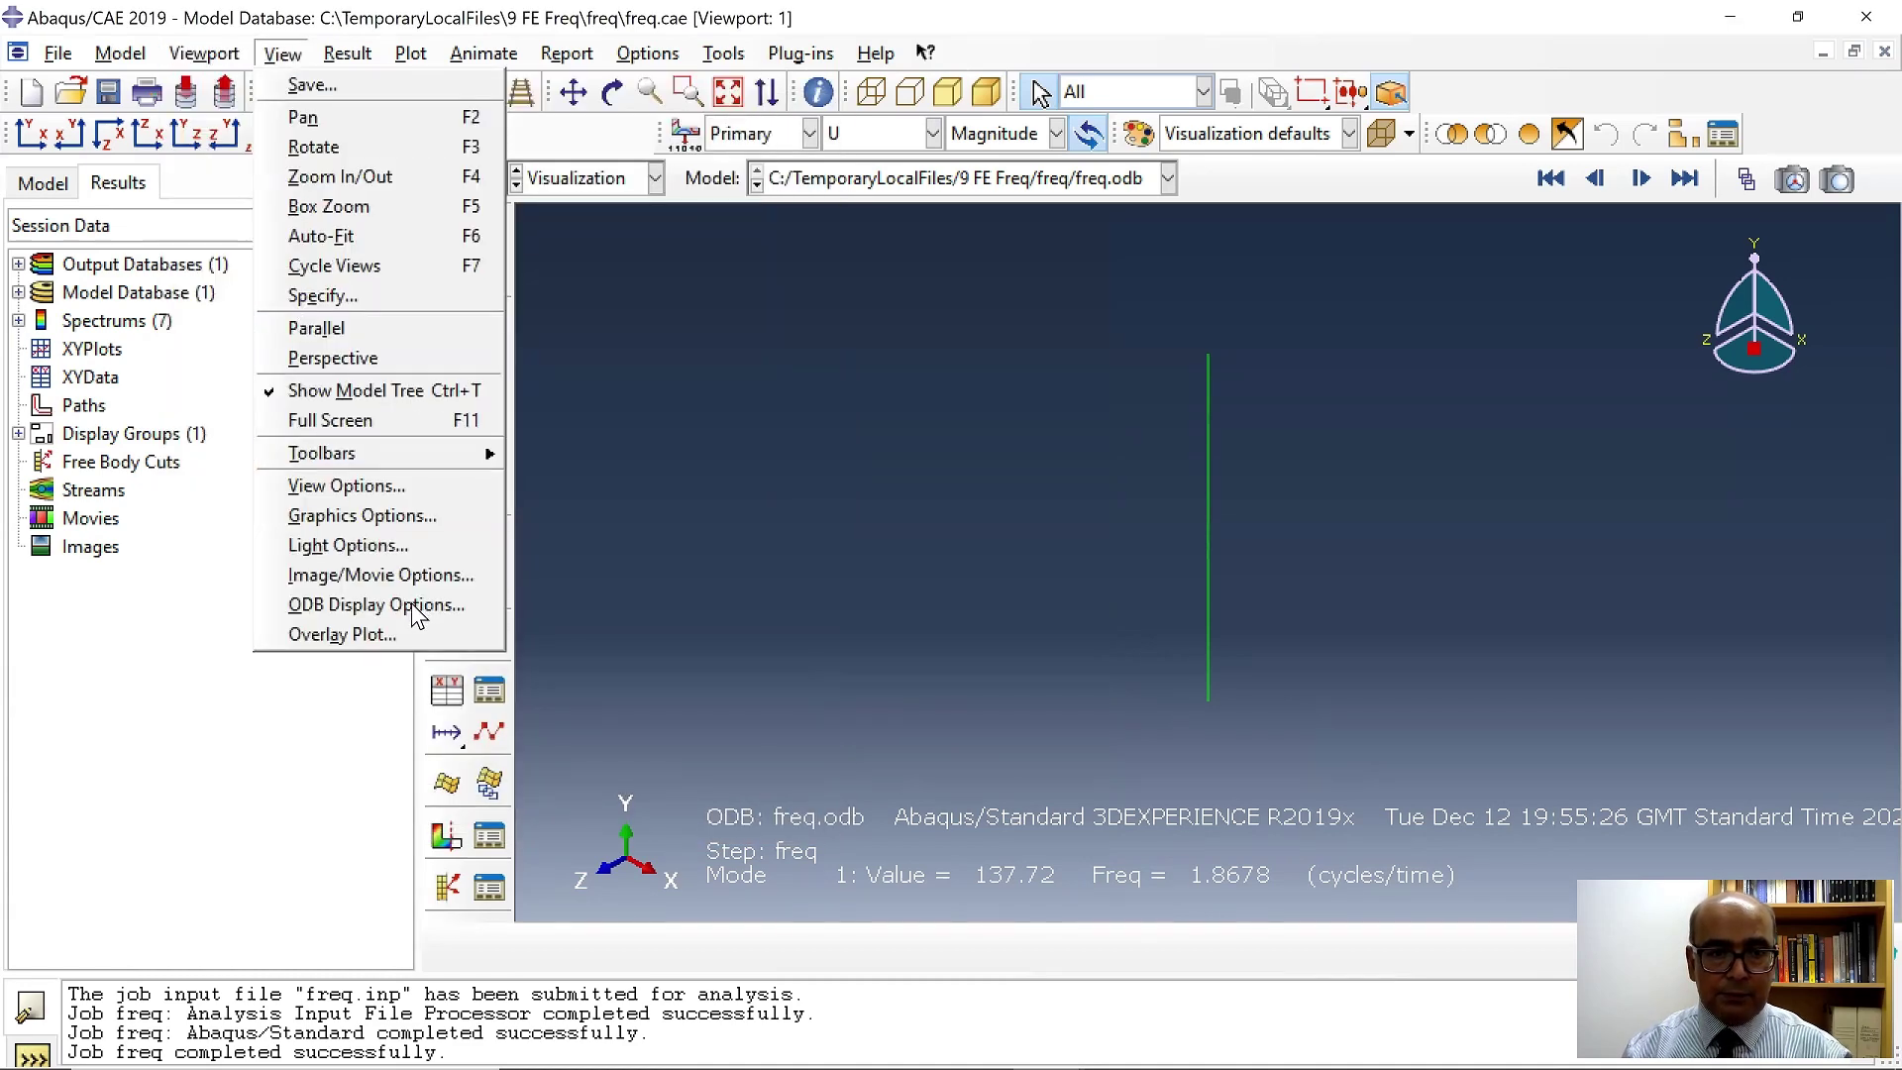
click(376, 604)
click(247, 904)
click(94, 905)
click(446, 368)
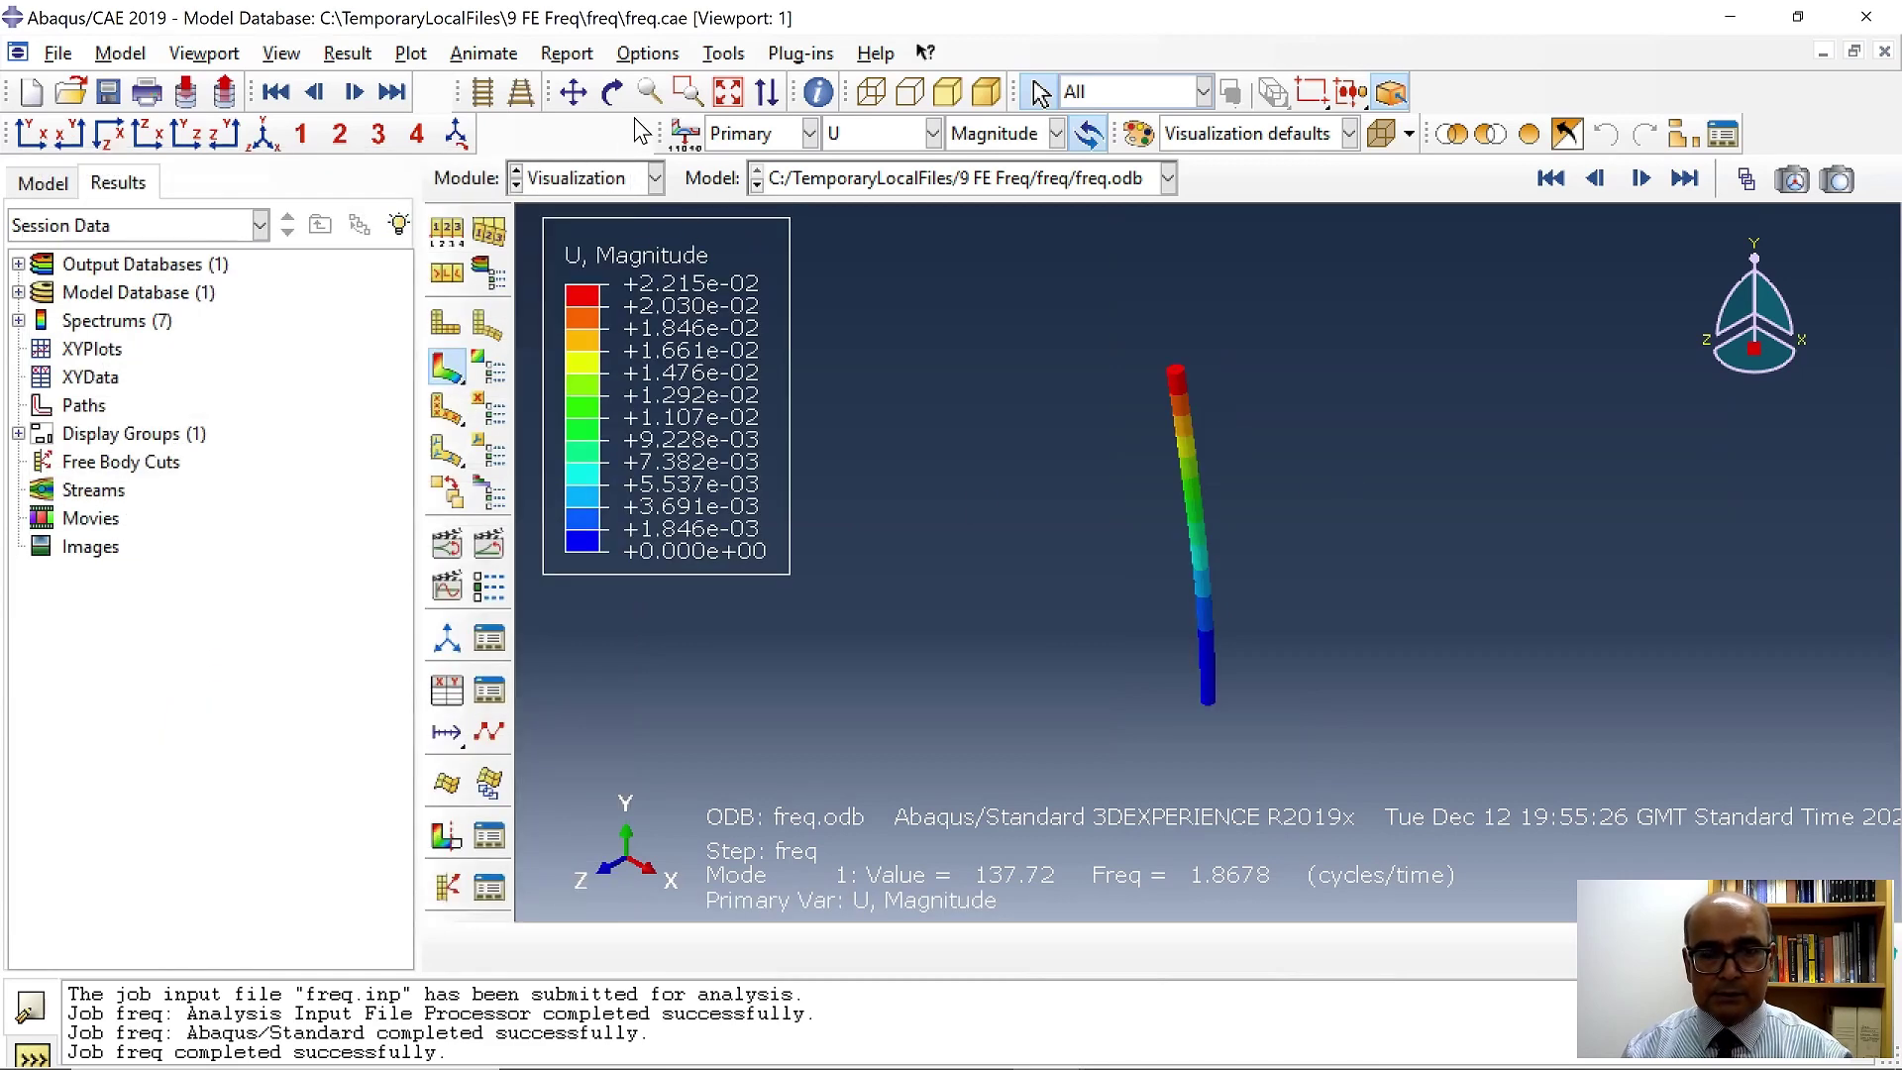
click(1639, 180)
click(1640, 180)
click(1594, 180)
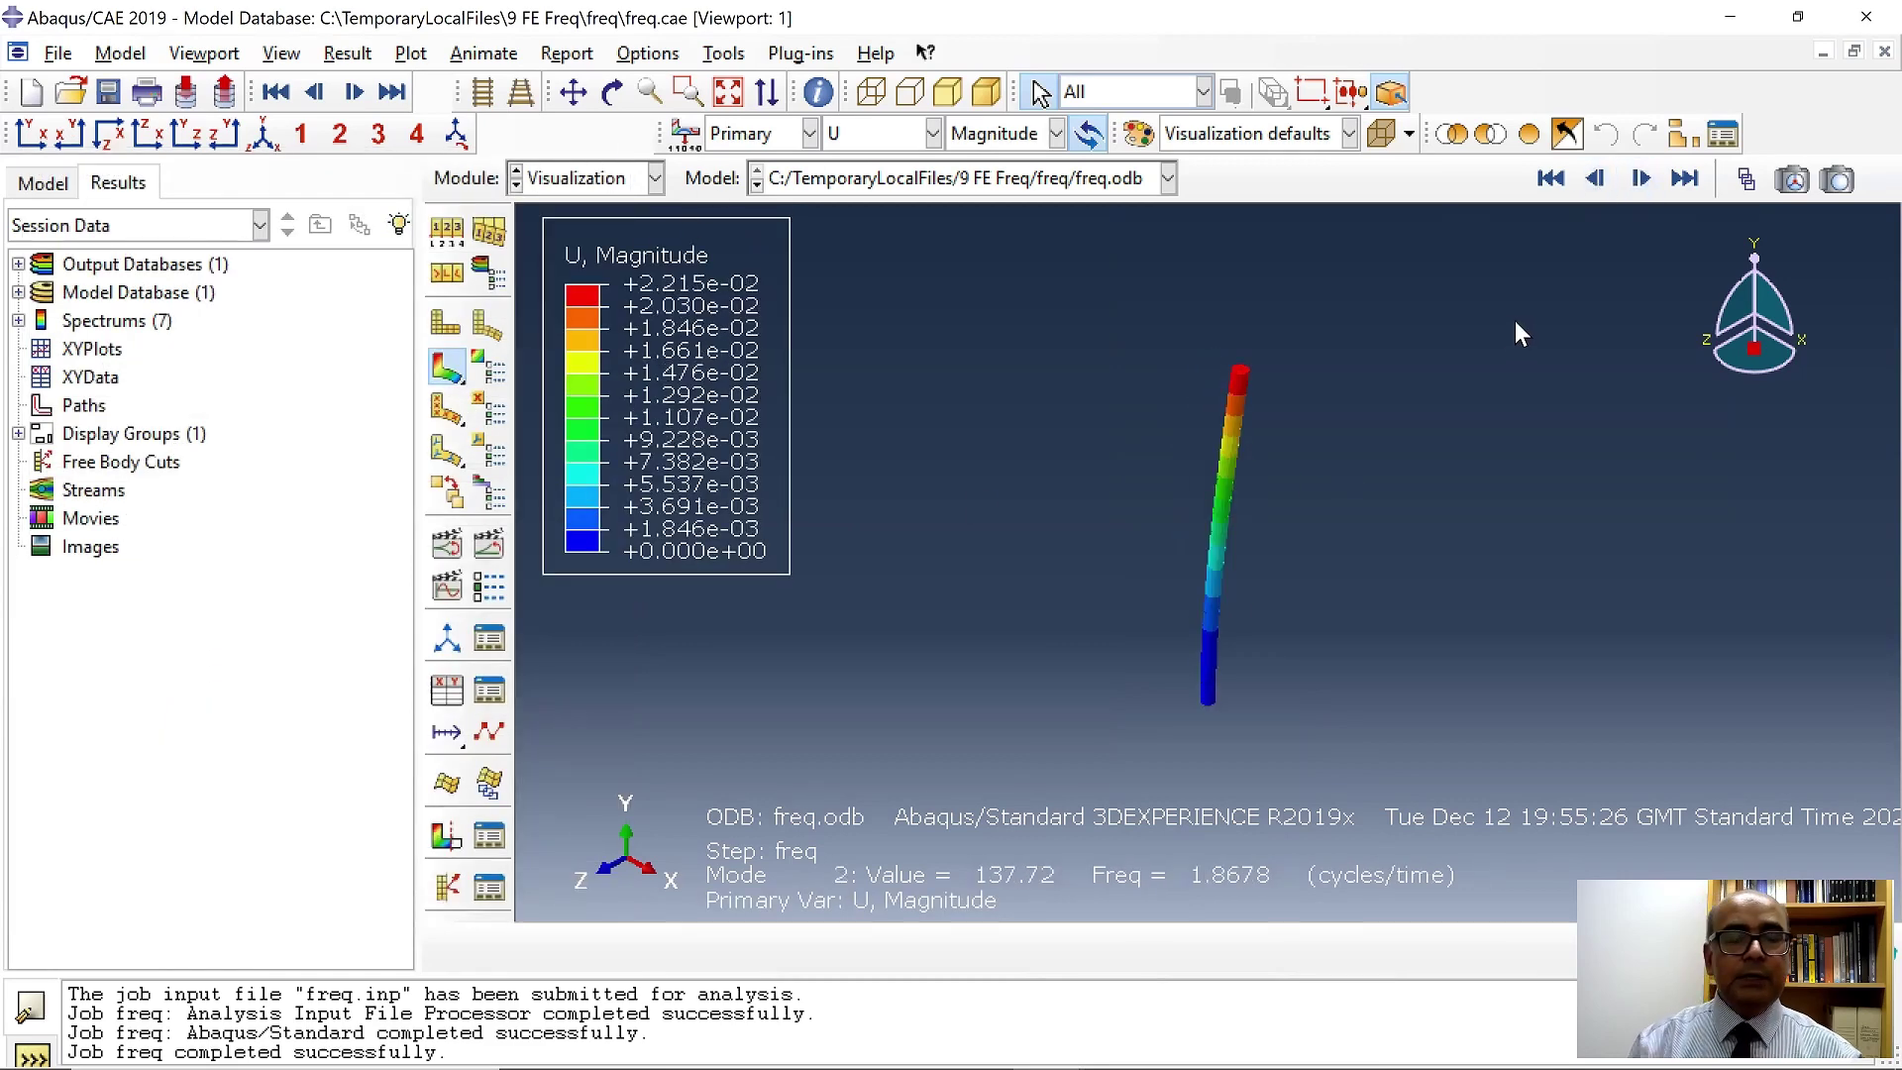